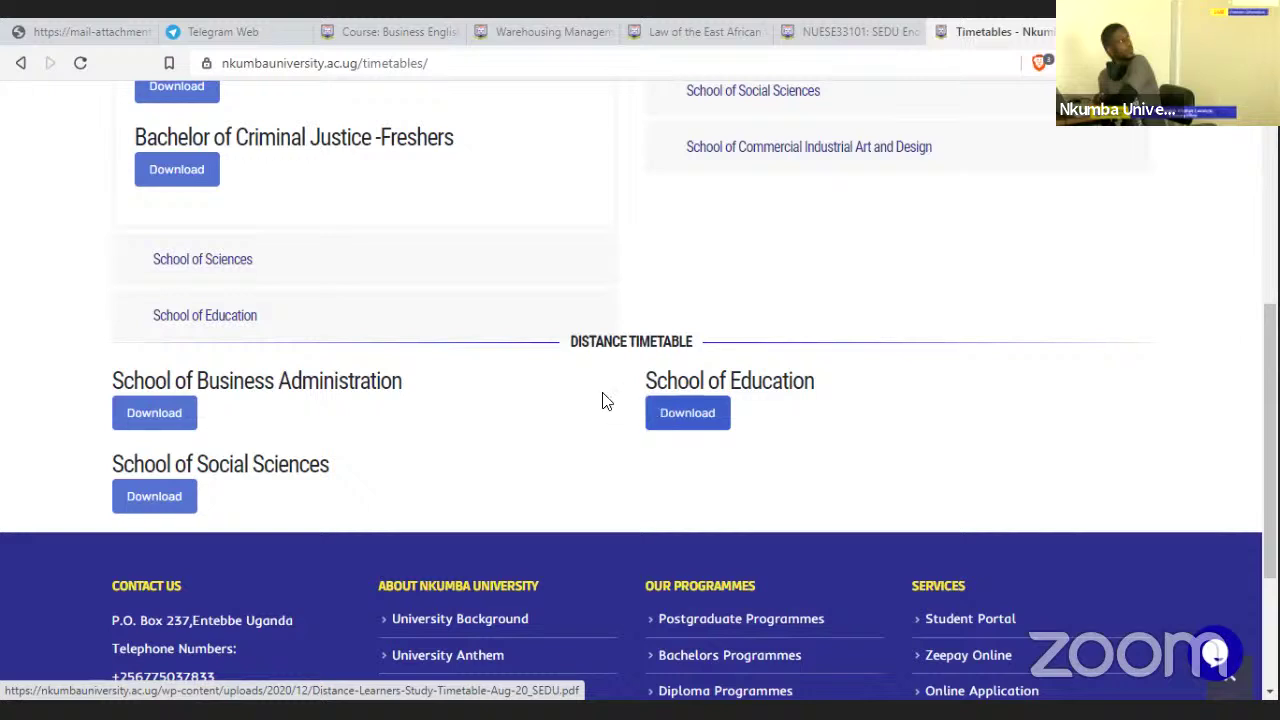
Step: Open the SEDU Freshers Timetable PDF under the School of Education timetables
click(220, 316)
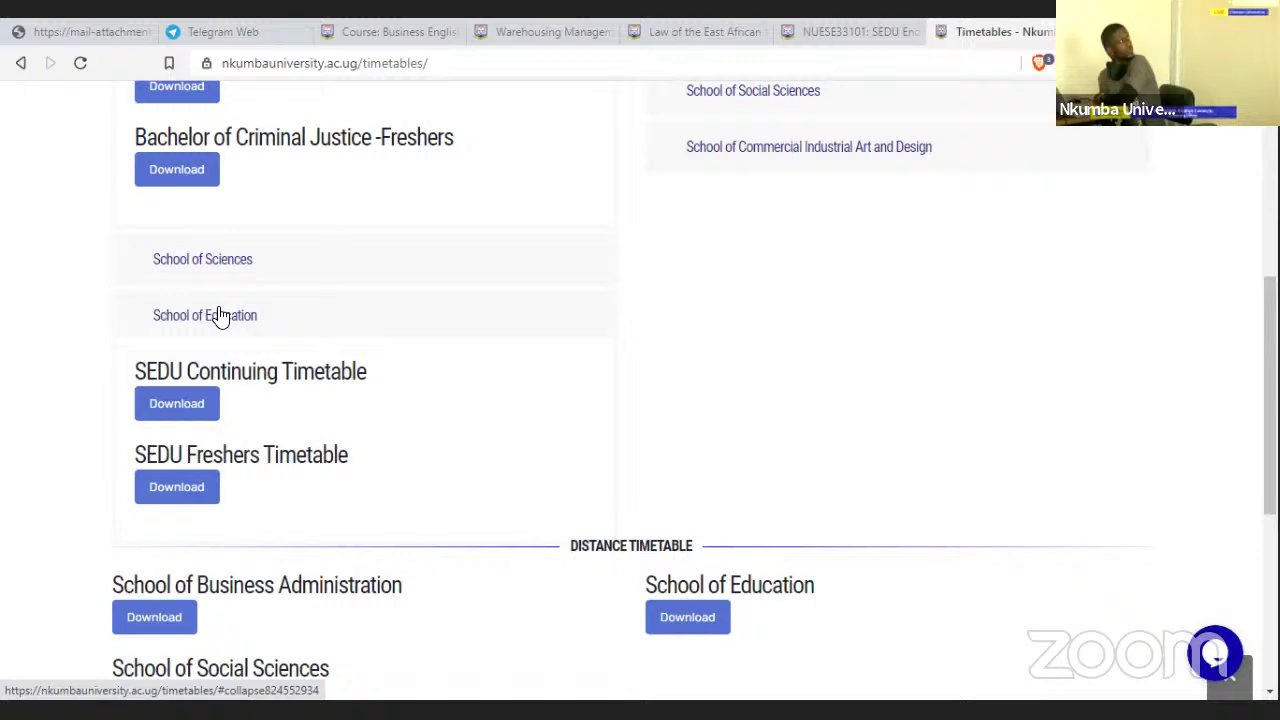
click(178, 492)
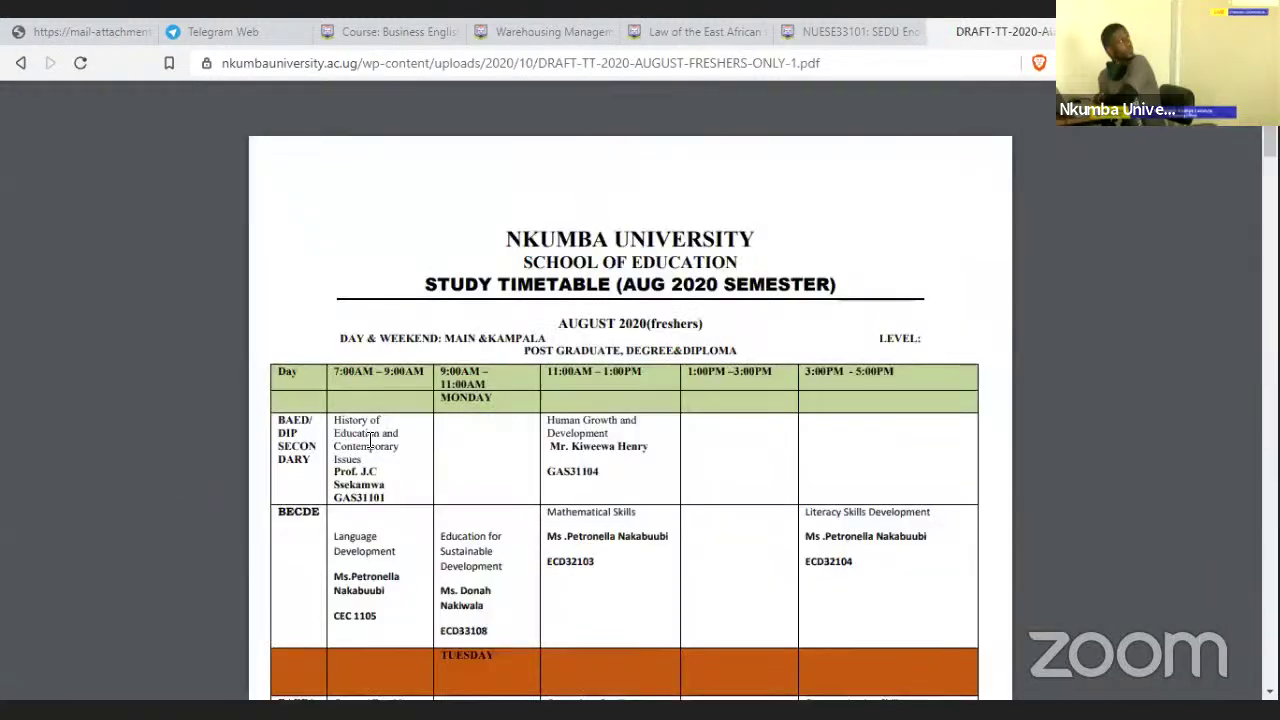
Step: Scroll through the freshers' timetable PDF, then switch to the NUESE33101 grading page tab
scroll(370, 441, down, 1)
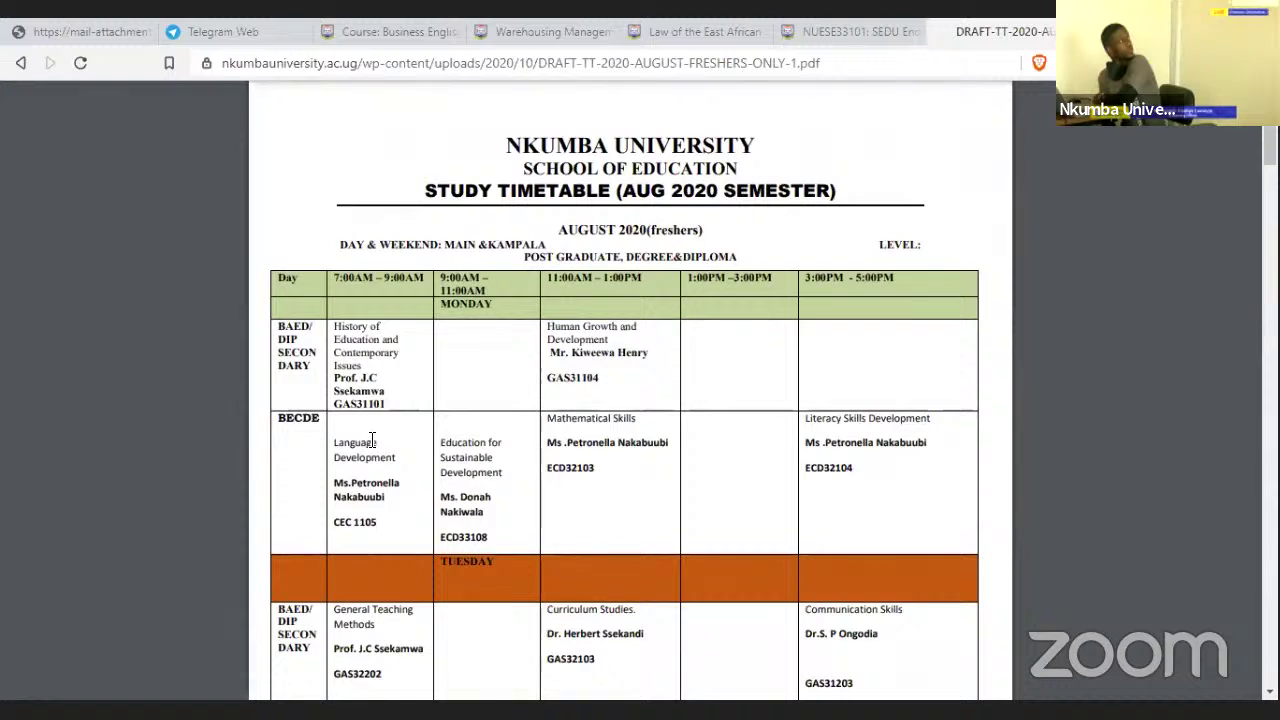
scroll(371, 441, down, 1)
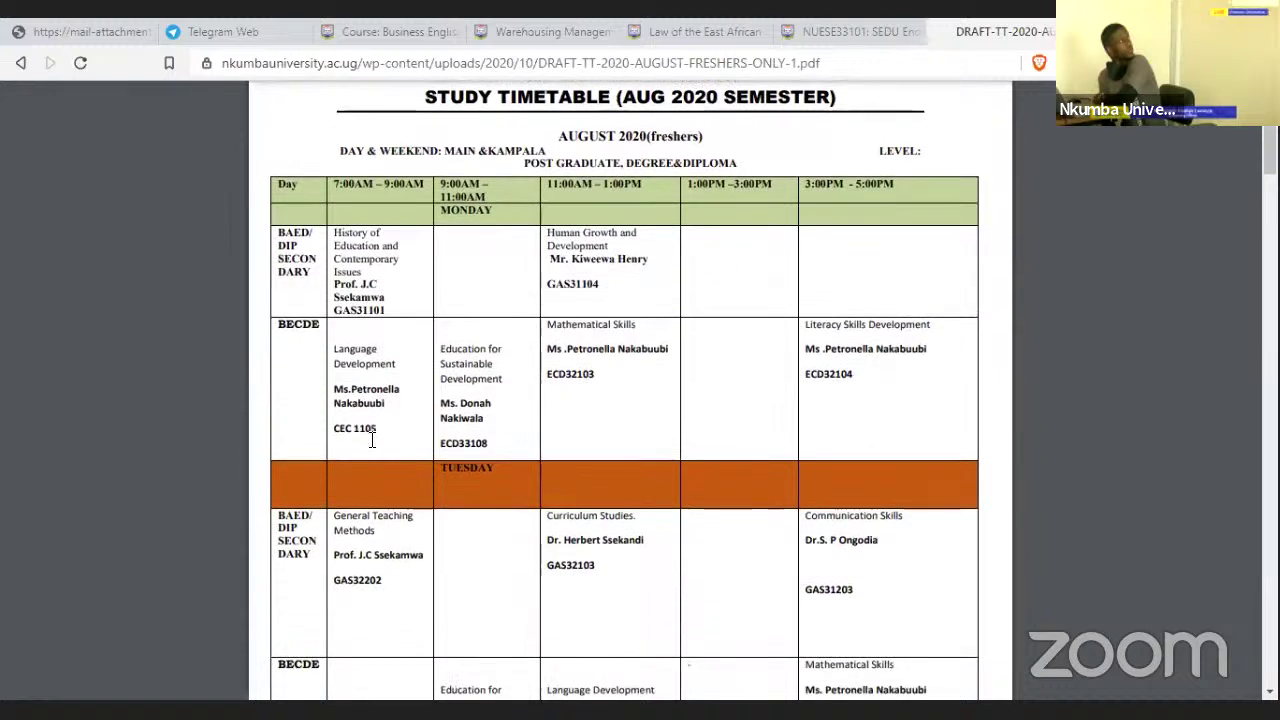
scroll(371, 441, down, 1)
scroll(371, 441, down, 1)
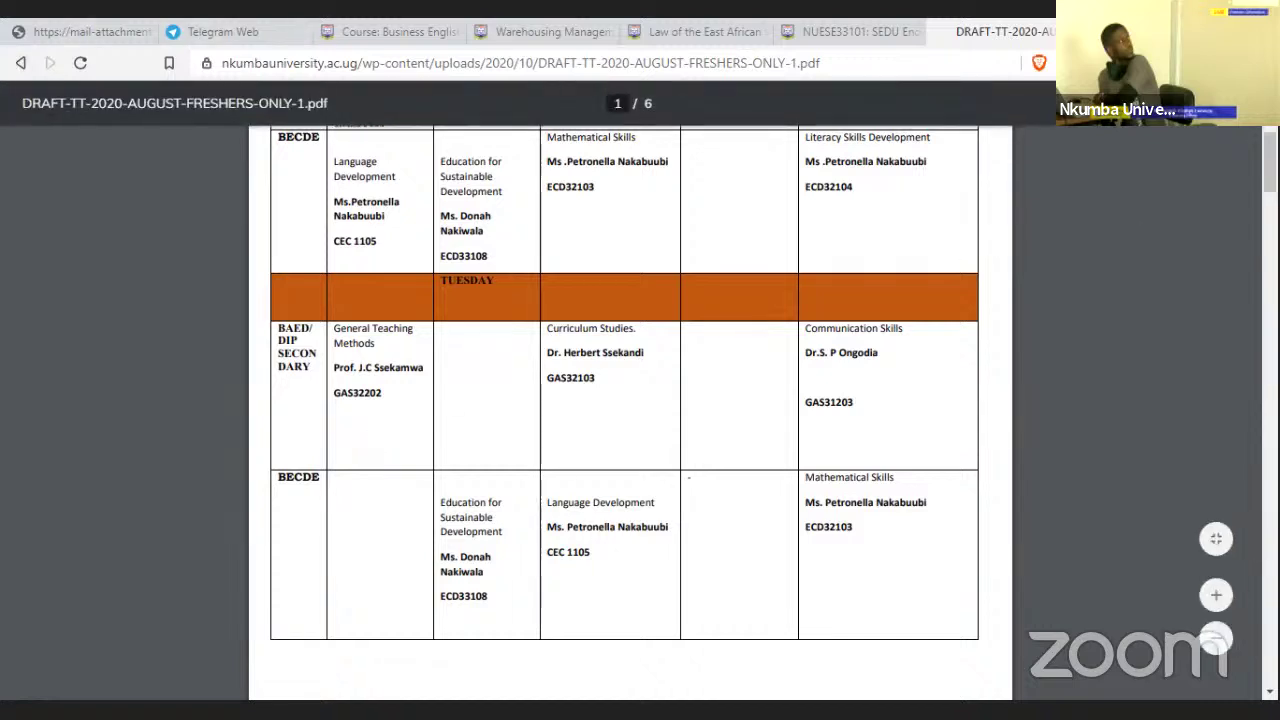
click(850, 31)
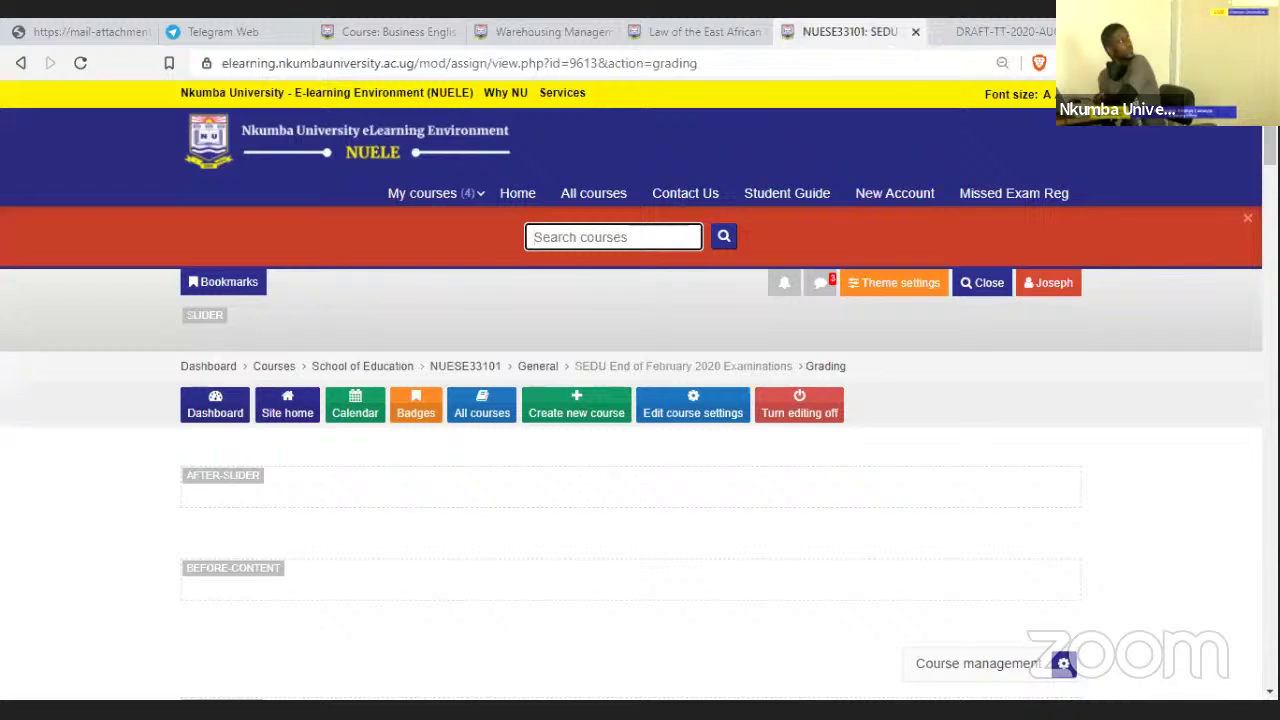
Step: Zoom the NUESE33101 grading page to 125% and go back to the timetable PDF tab
click(1262, 63)
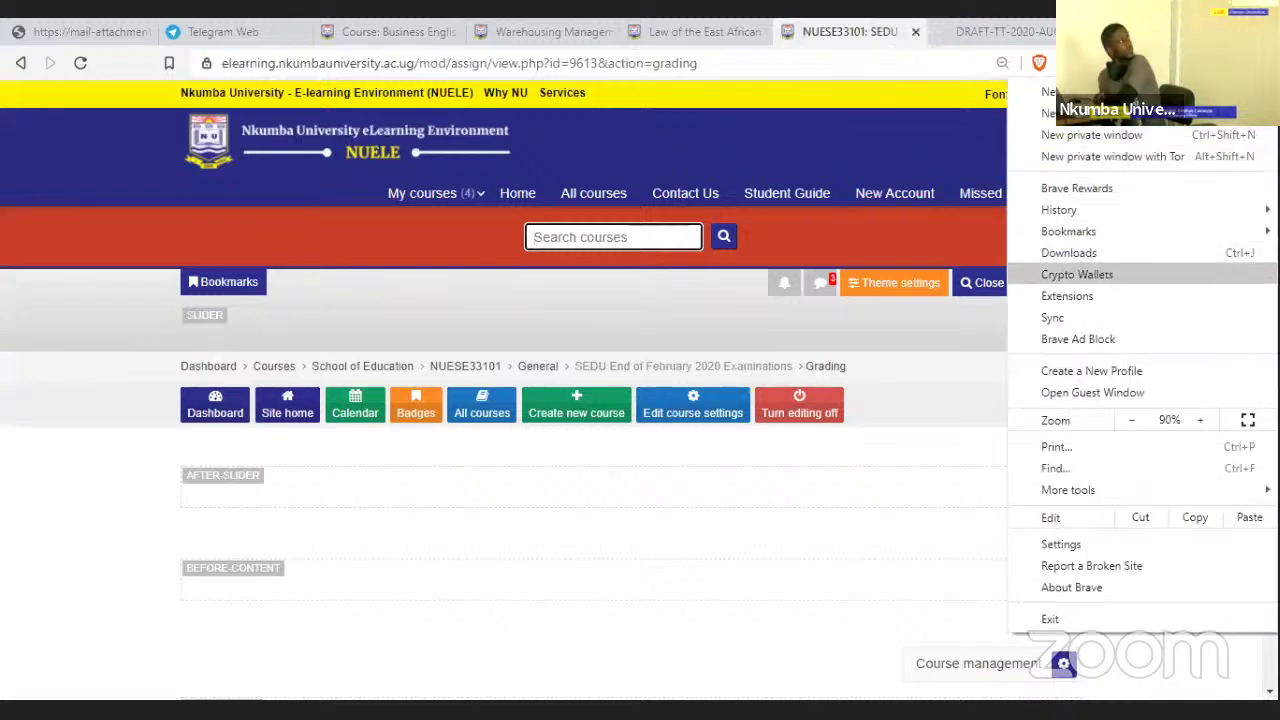
click(1202, 420)
click(1202, 420)
click(1202, 420)
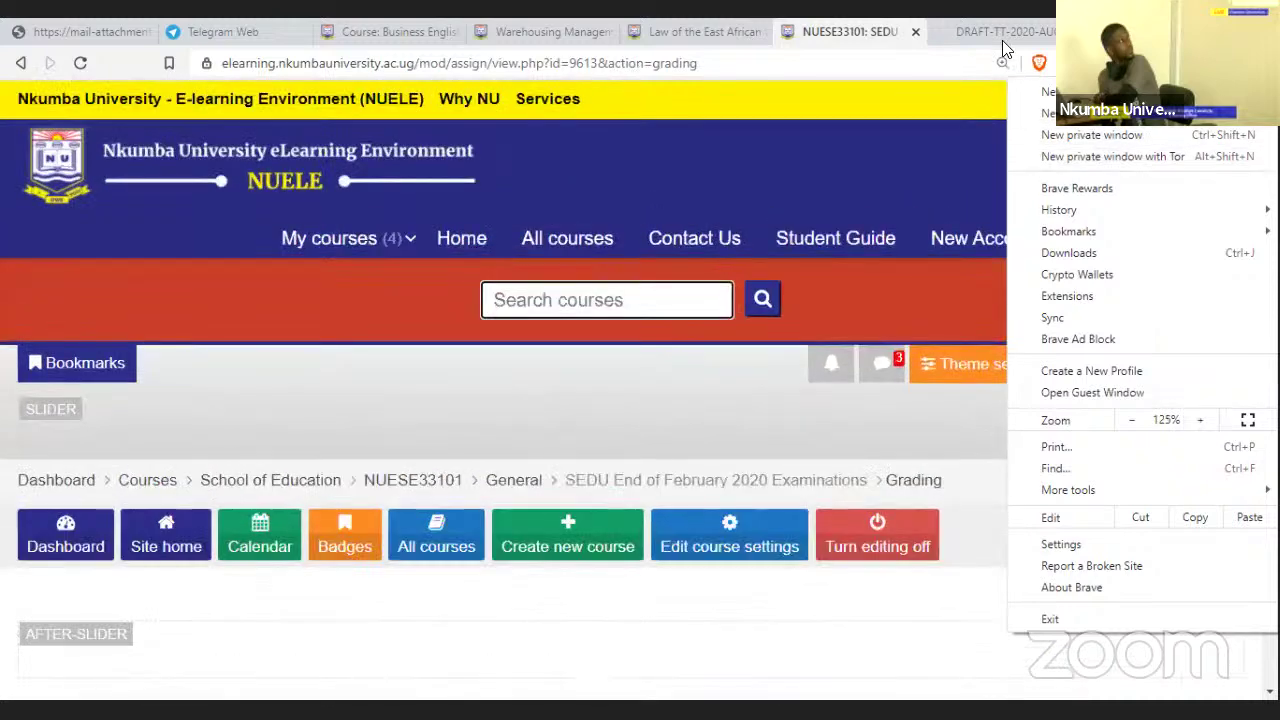
click(1005, 36)
scroll(829, 447, up, 4)
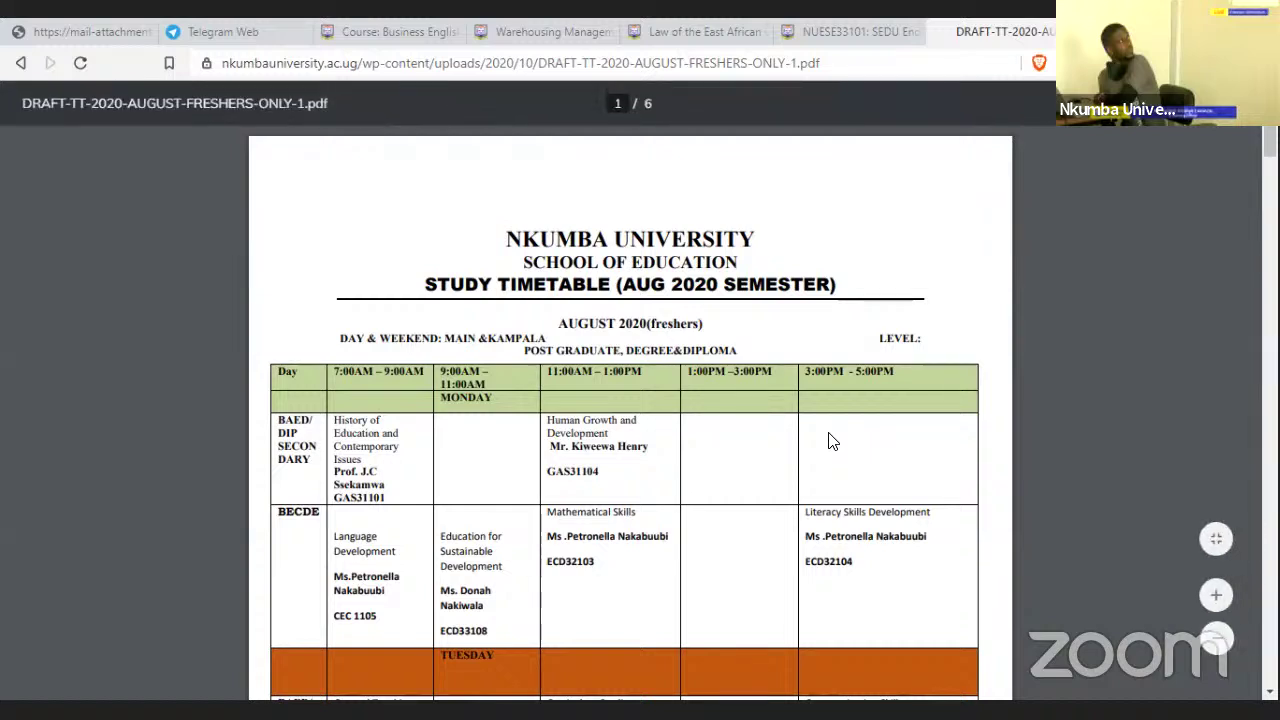
Step: Go back to the Timetables page and open the E-LEARNING PORTAL link
click(22, 63)
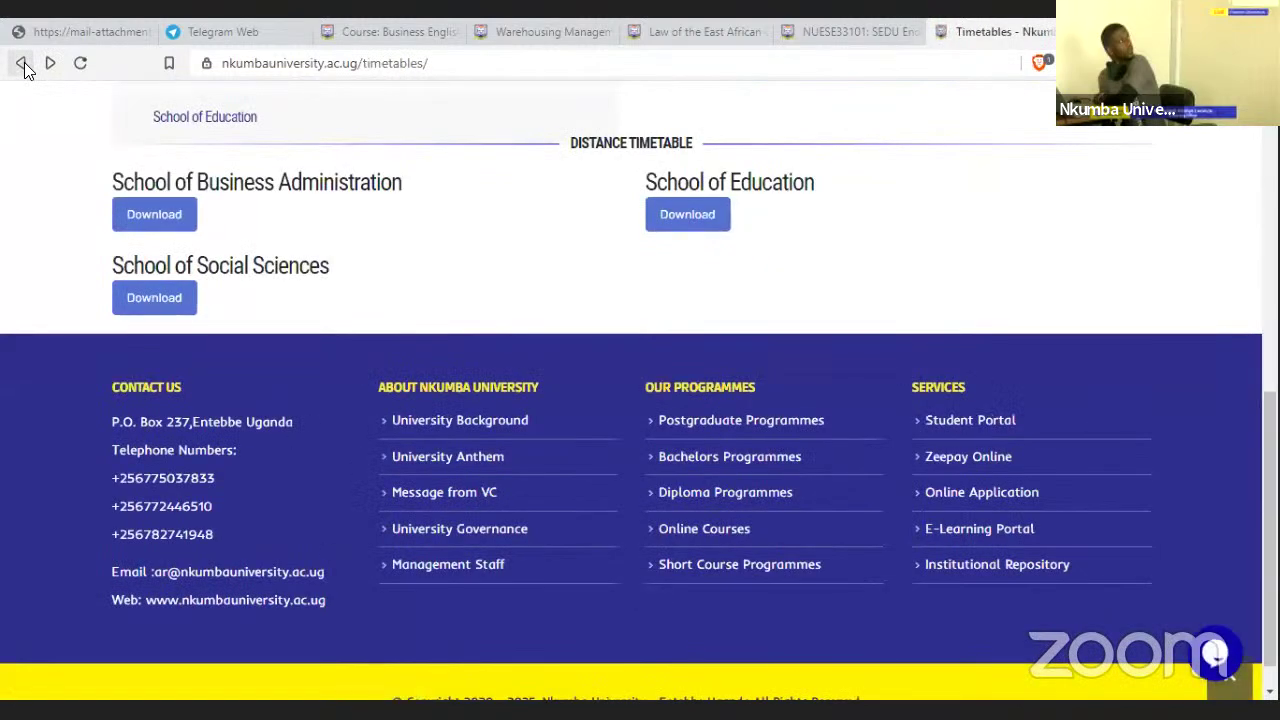
scroll(420, 237, up, 7)
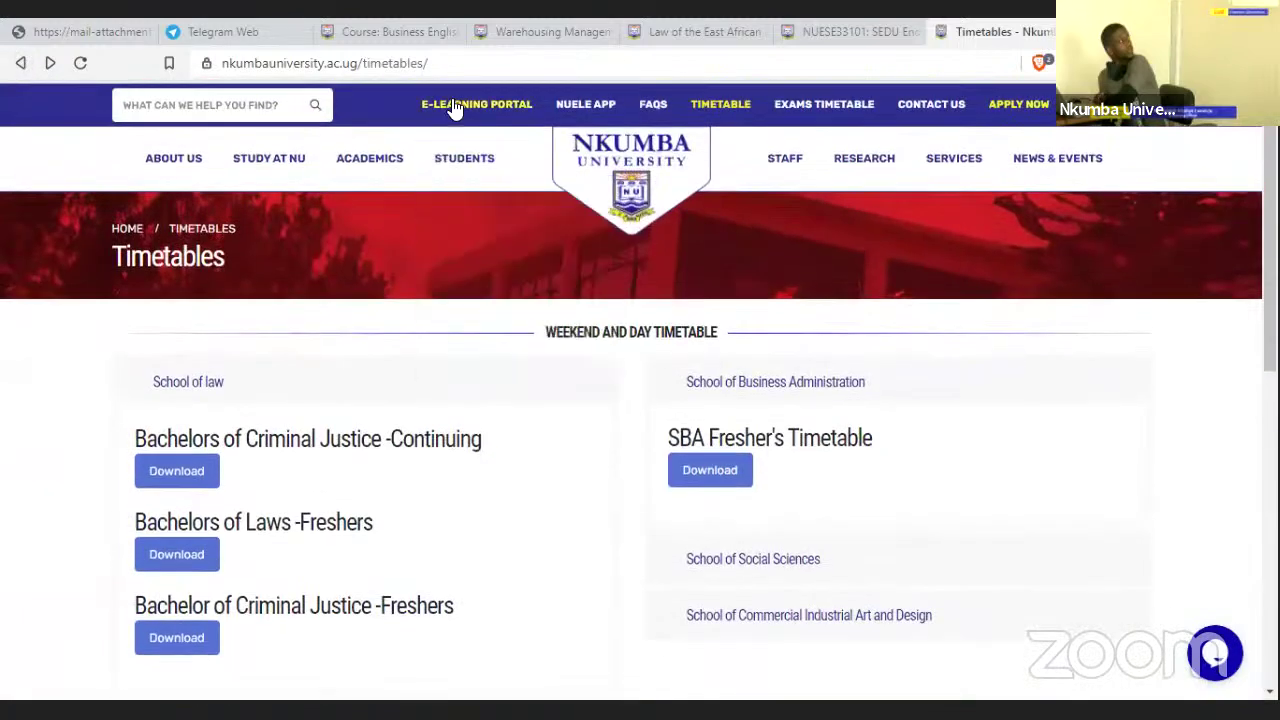
click(451, 97)
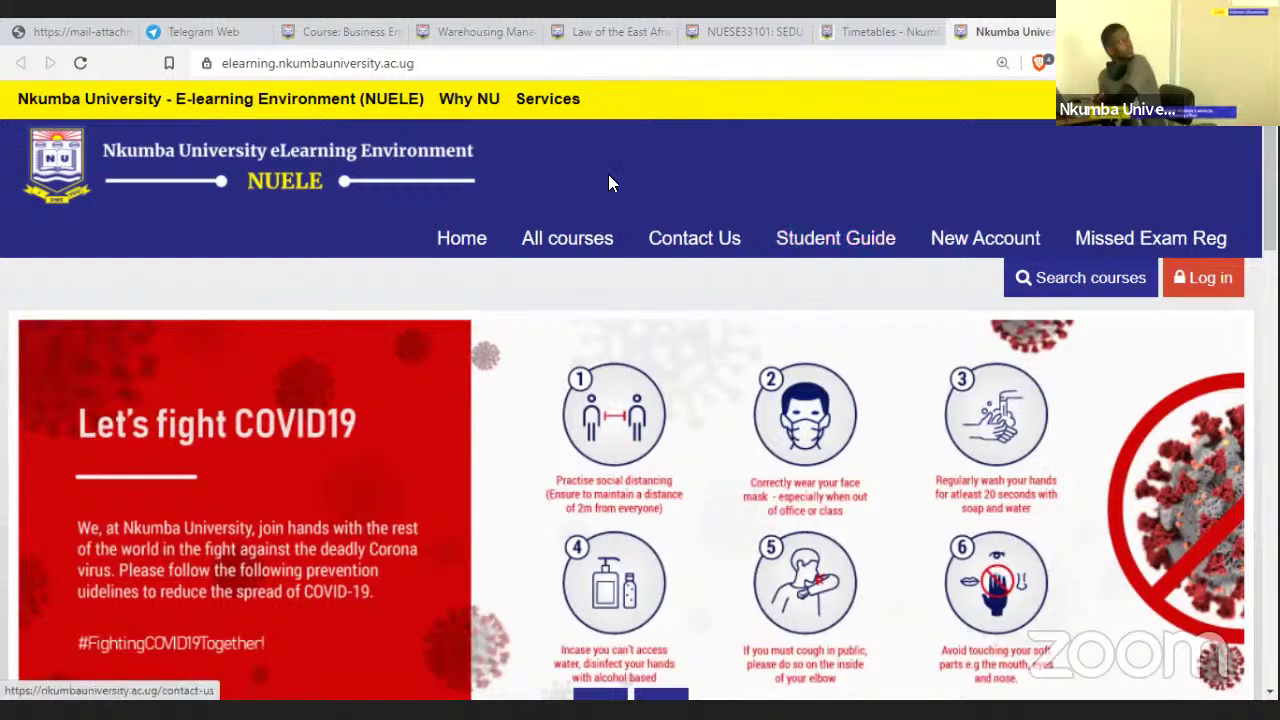
Step: Open the Student Guide PDF in Google Drive and show its Contents page, page 3, at 175%
click(828, 246)
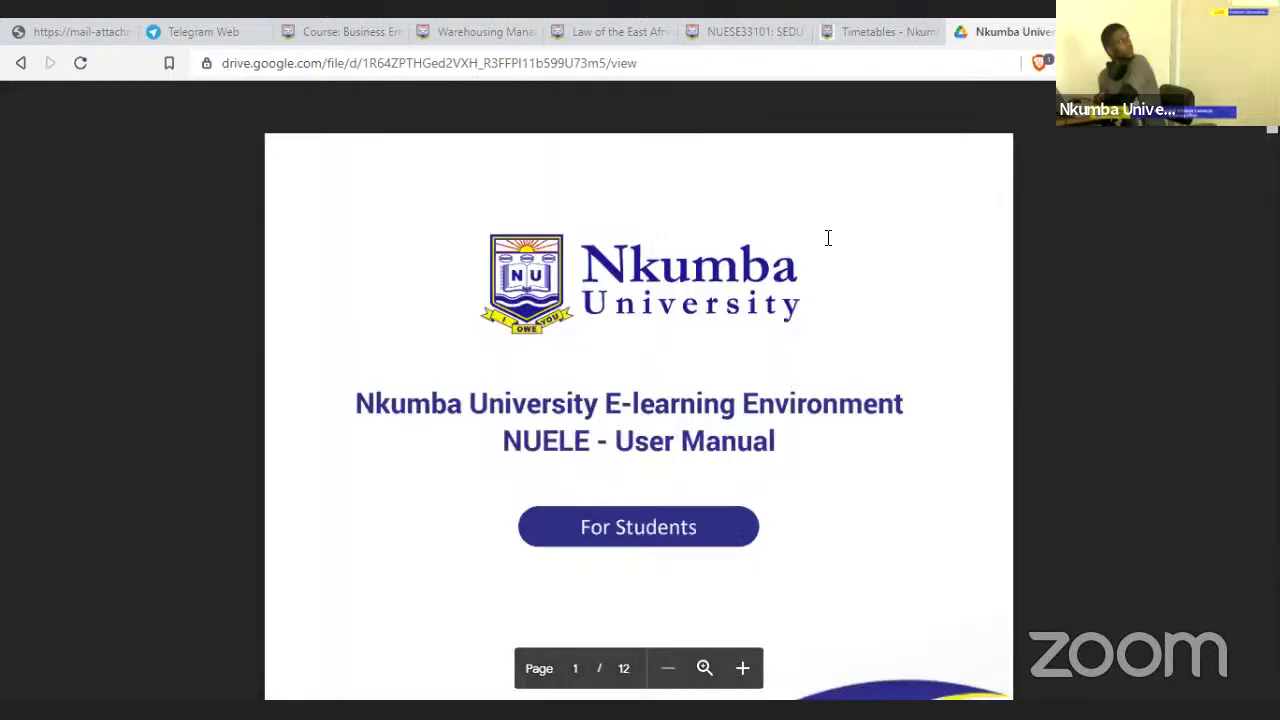
scroll(846, 297, down, 3)
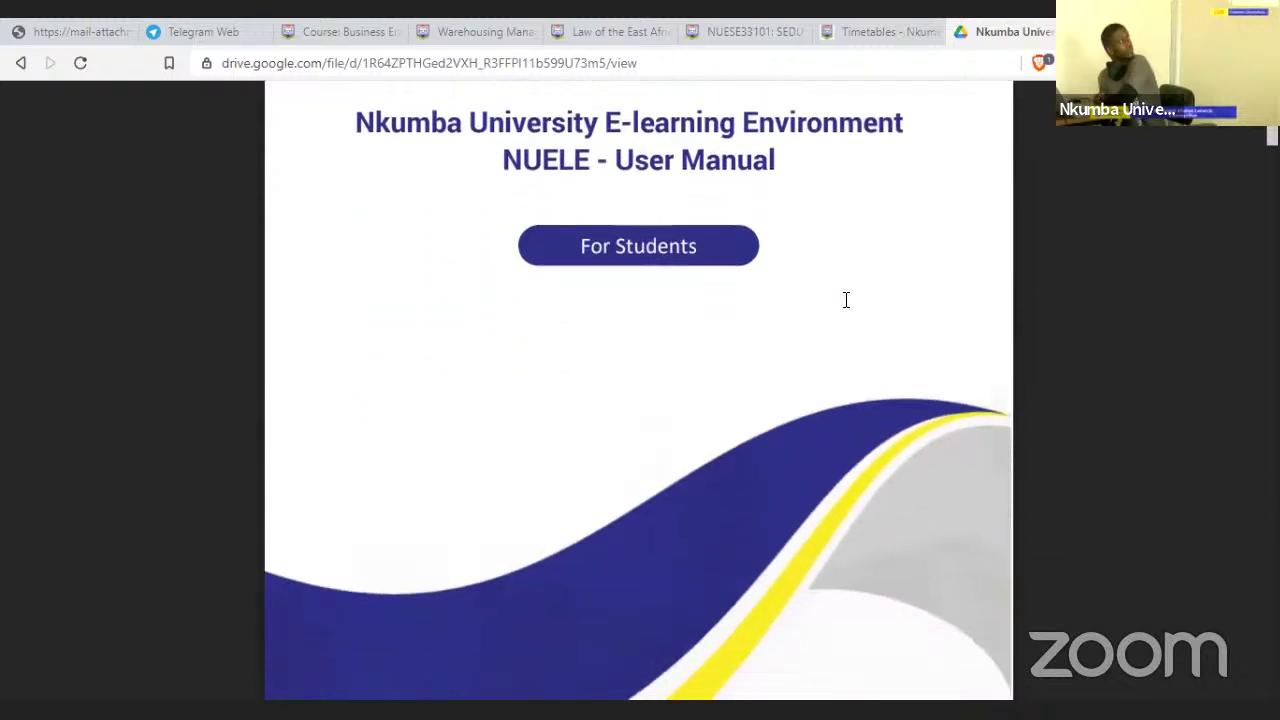
scroll(846, 300, down, 7)
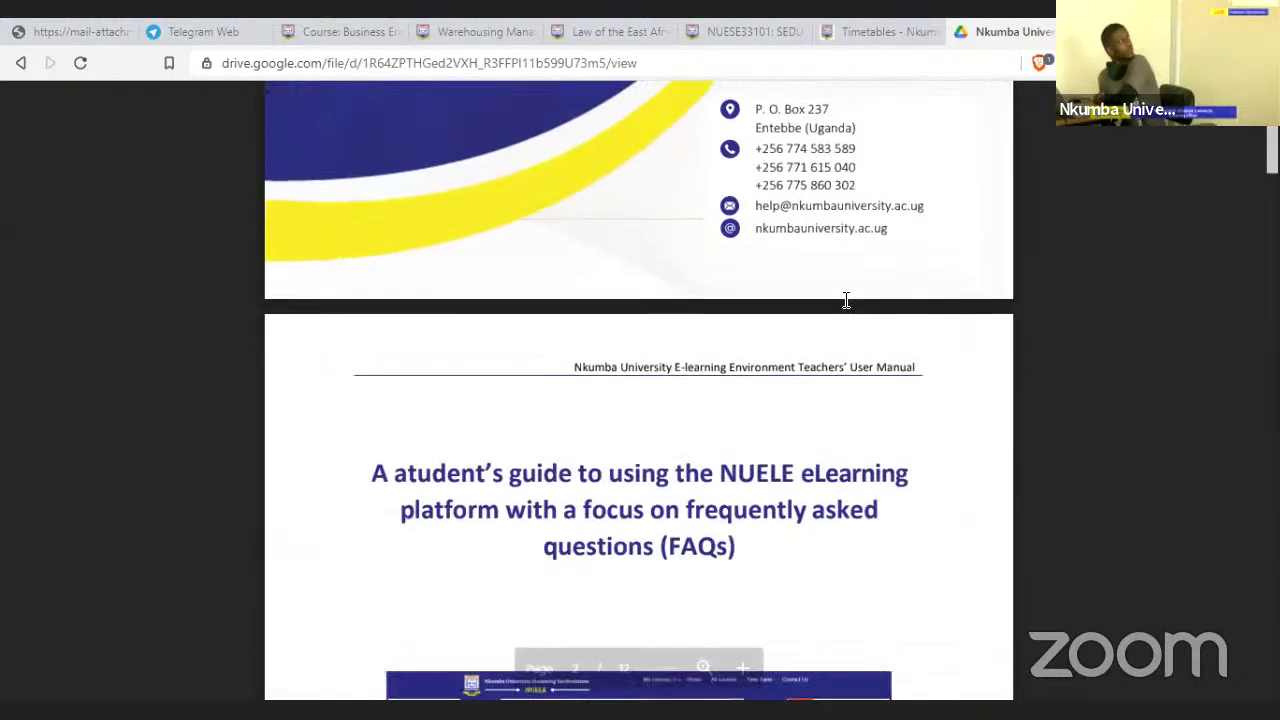
scroll(846, 300, down, 2)
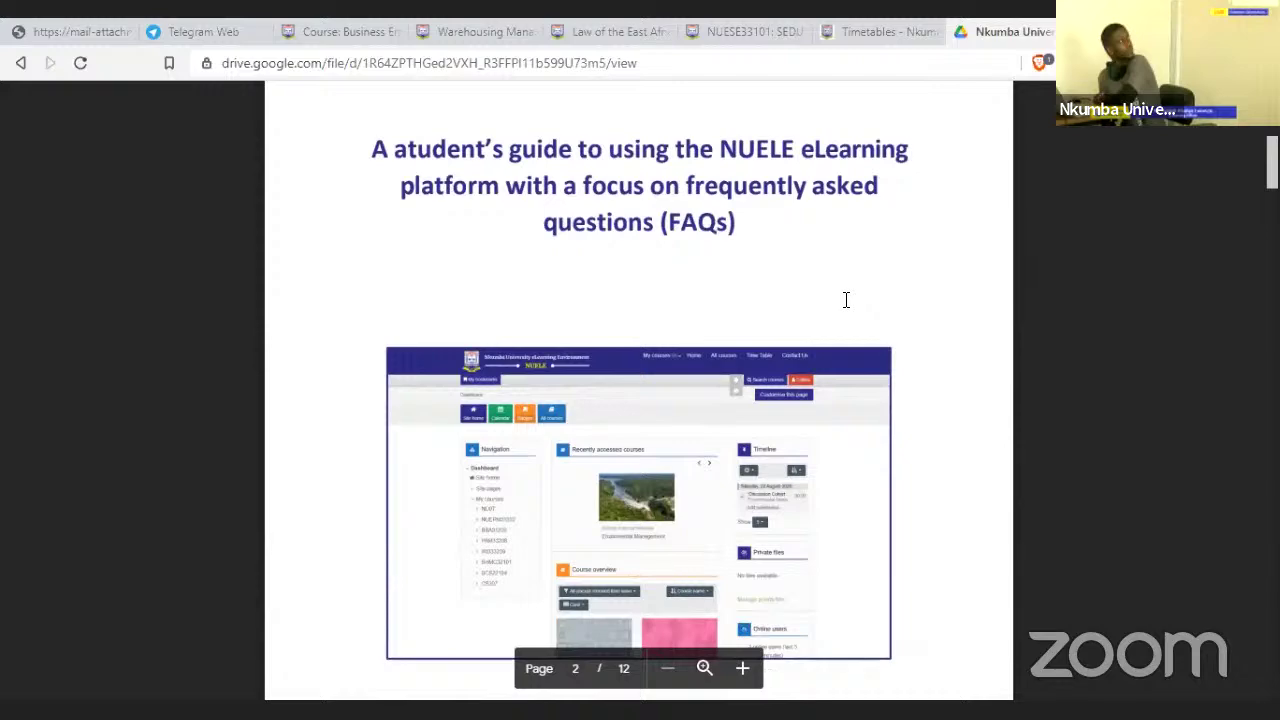
scroll(846, 300, down, 10)
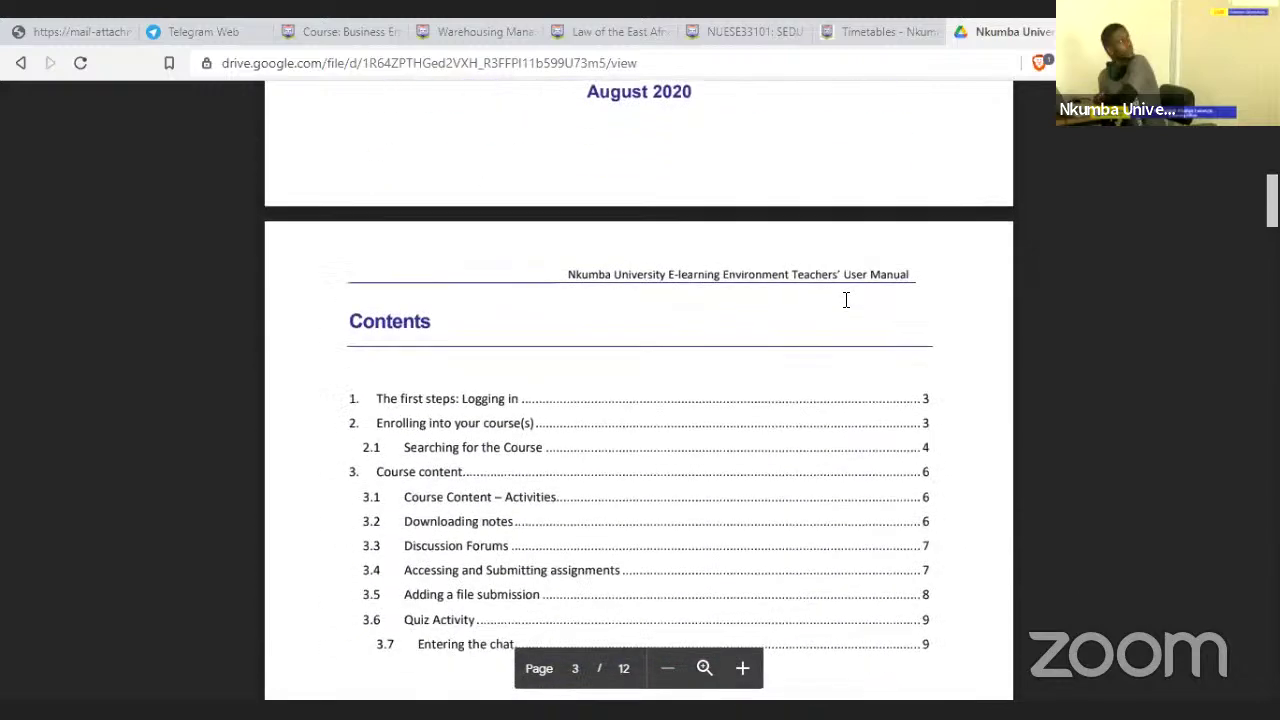
scroll(846, 300, down, 3)
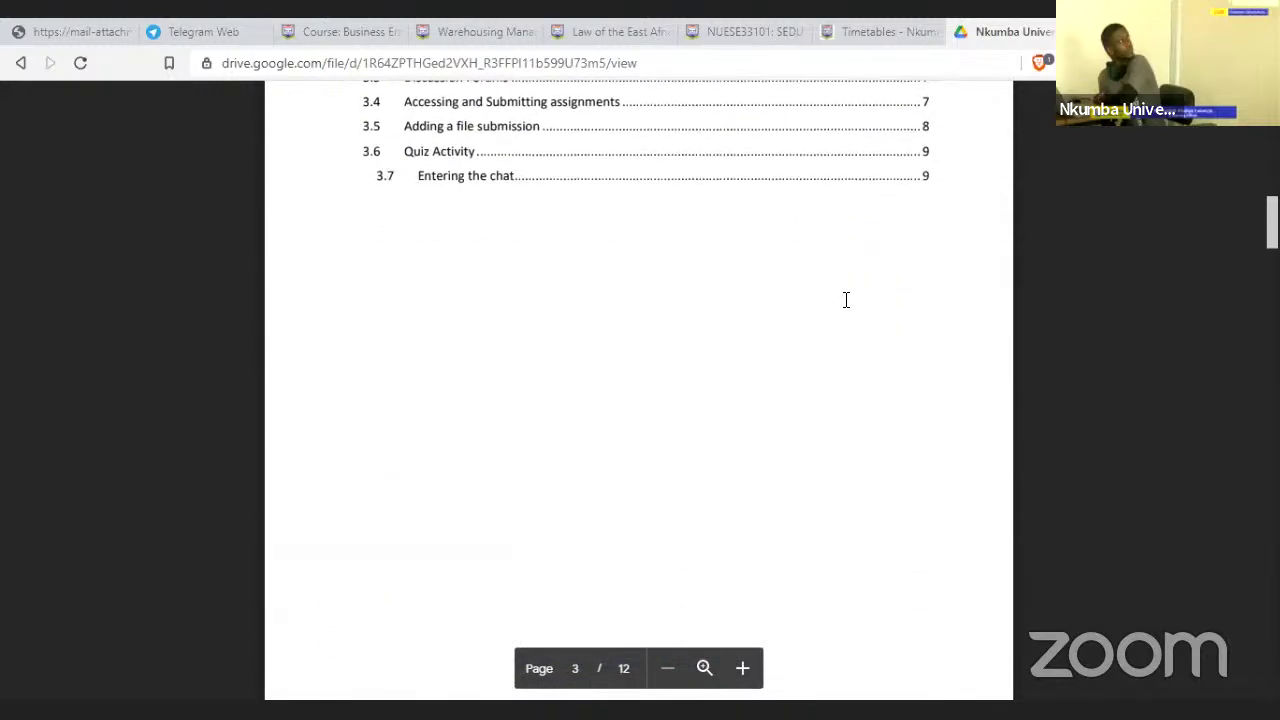
scroll(846, 300, up, 3)
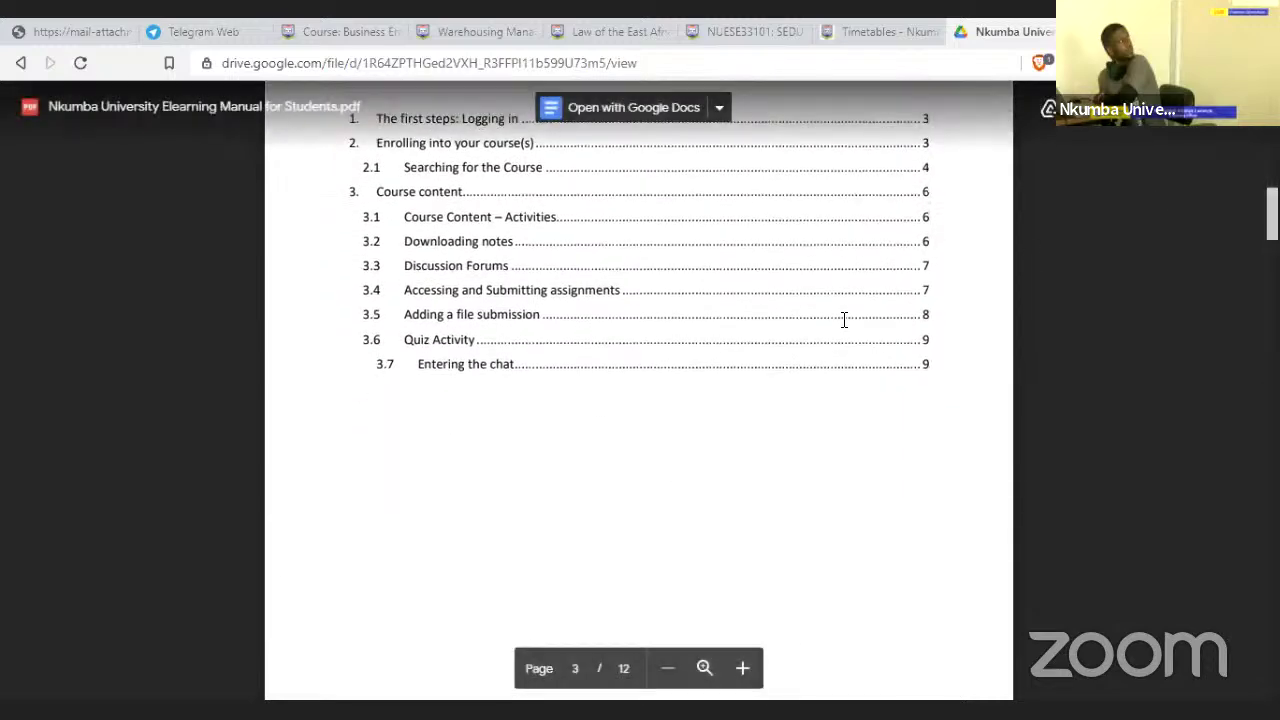
scroll(708, 401, up, 2)
scroll(708, 401, up, 4)
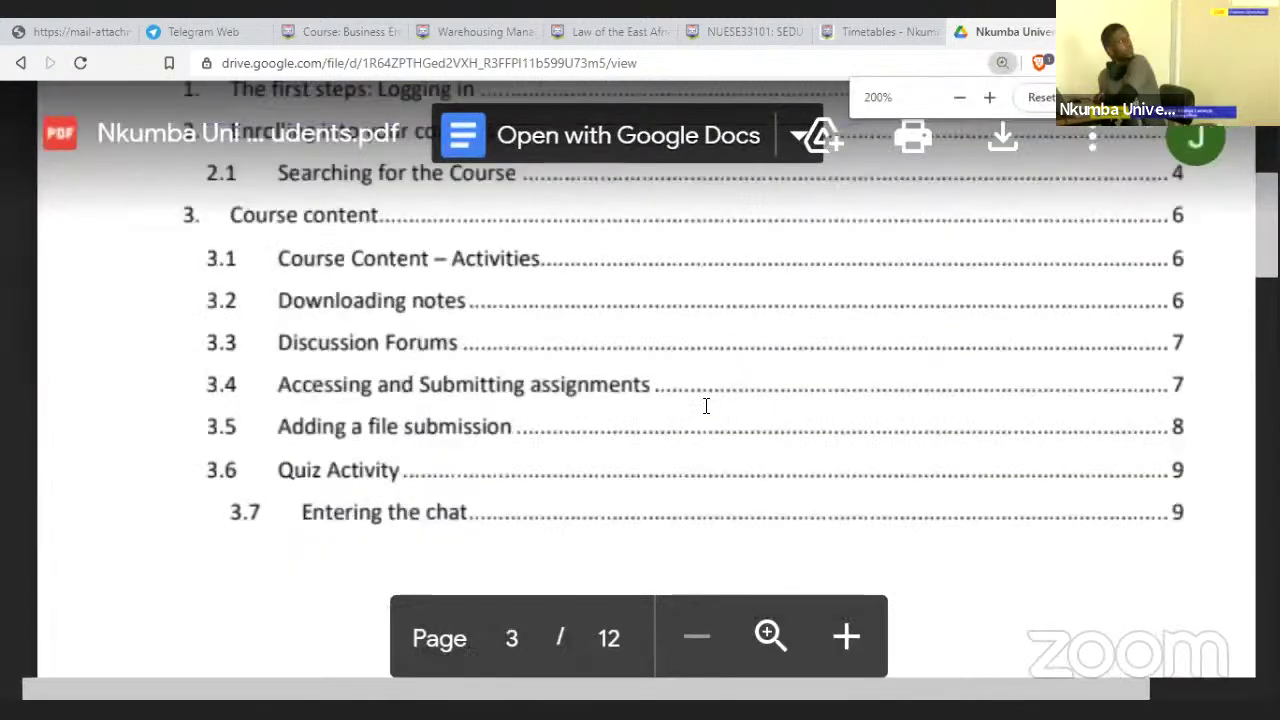
scroll(706, 406, down, 2)
scroll(706, 406, down, 3)
scroll(706, 406, up, 2)
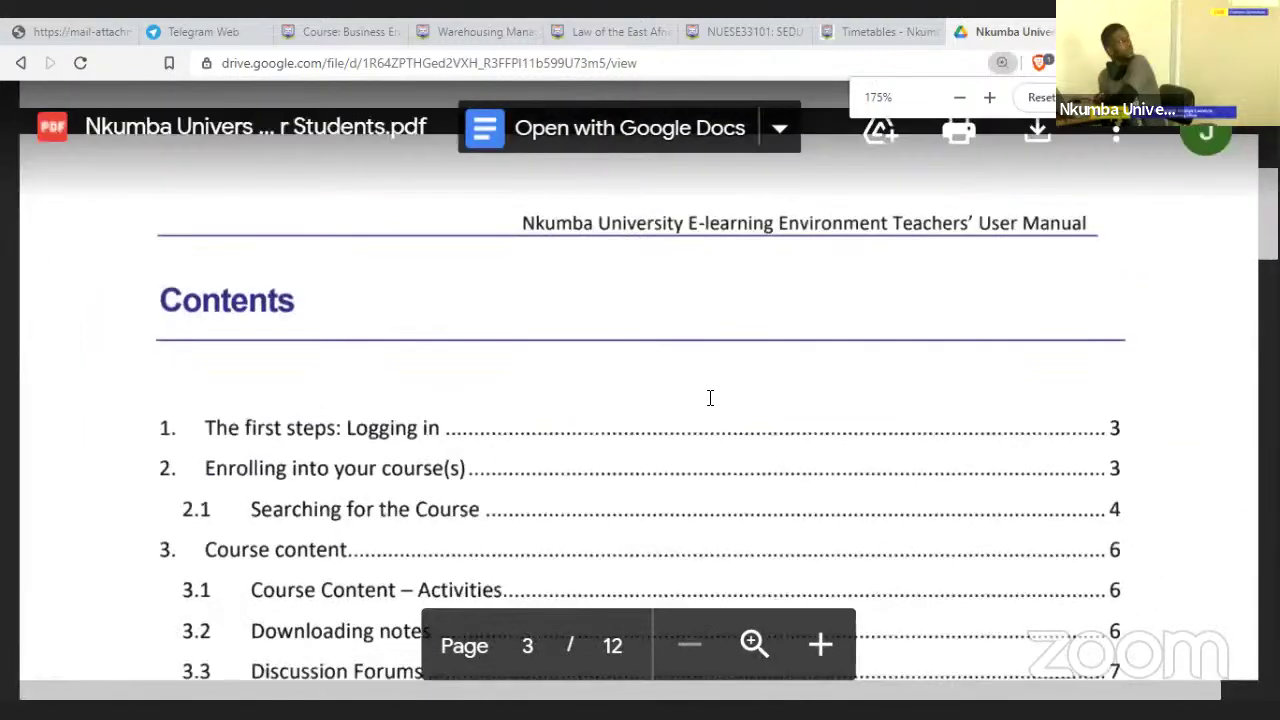
scroll(714, 386, down, 3)
scroll(714, 386, up, 2)
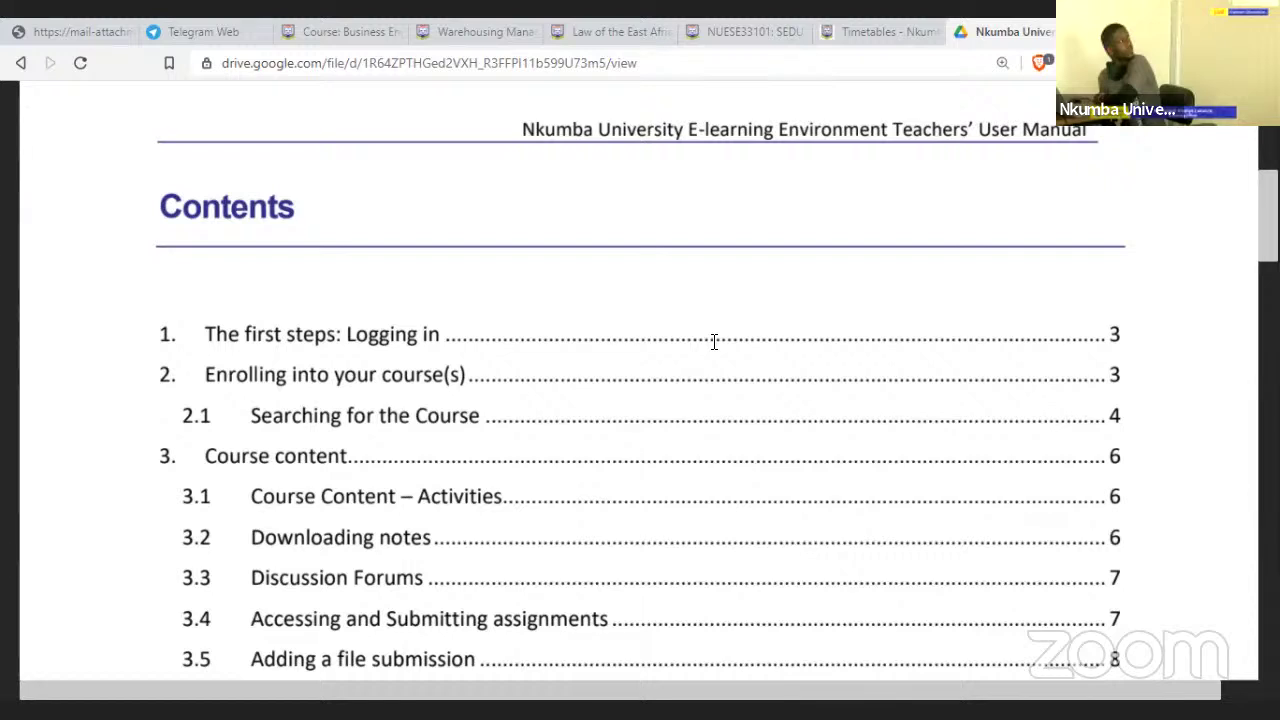
Step: Return to the NUELE home page and open New Account, showing the username and password section
click(20, 63)
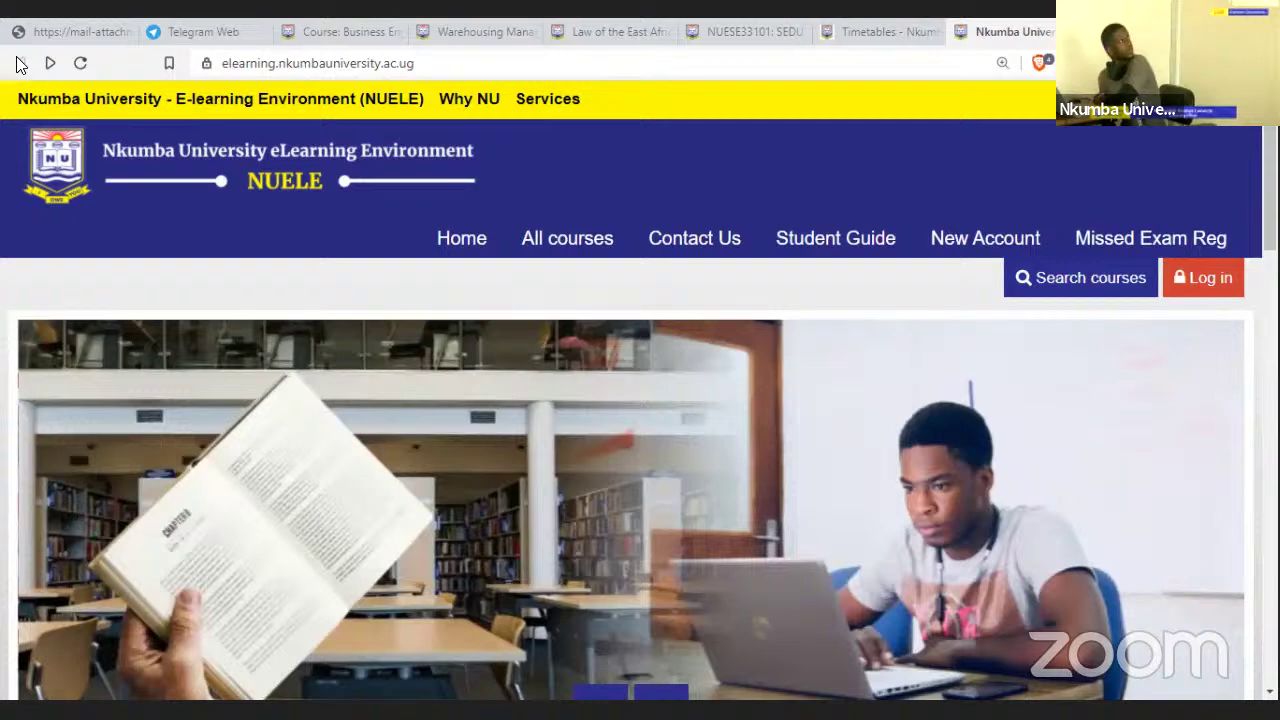
click(964, 237)
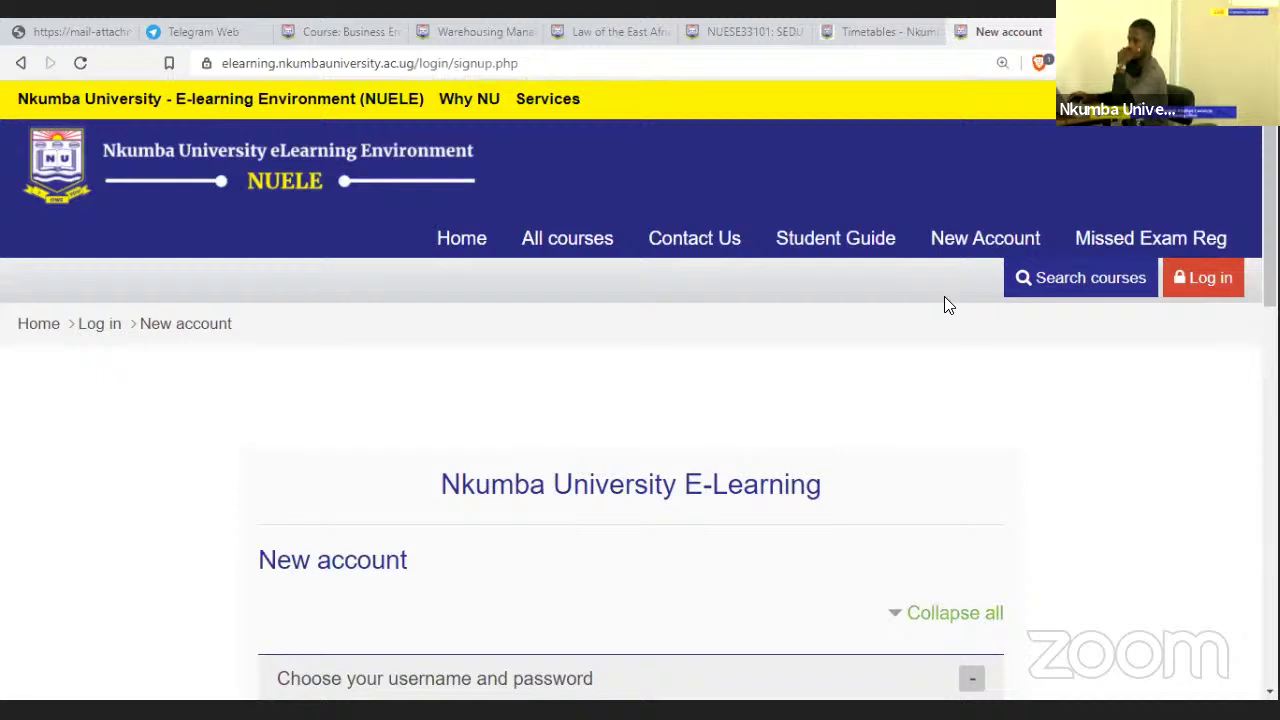
scroll(944, 303, down, 3)
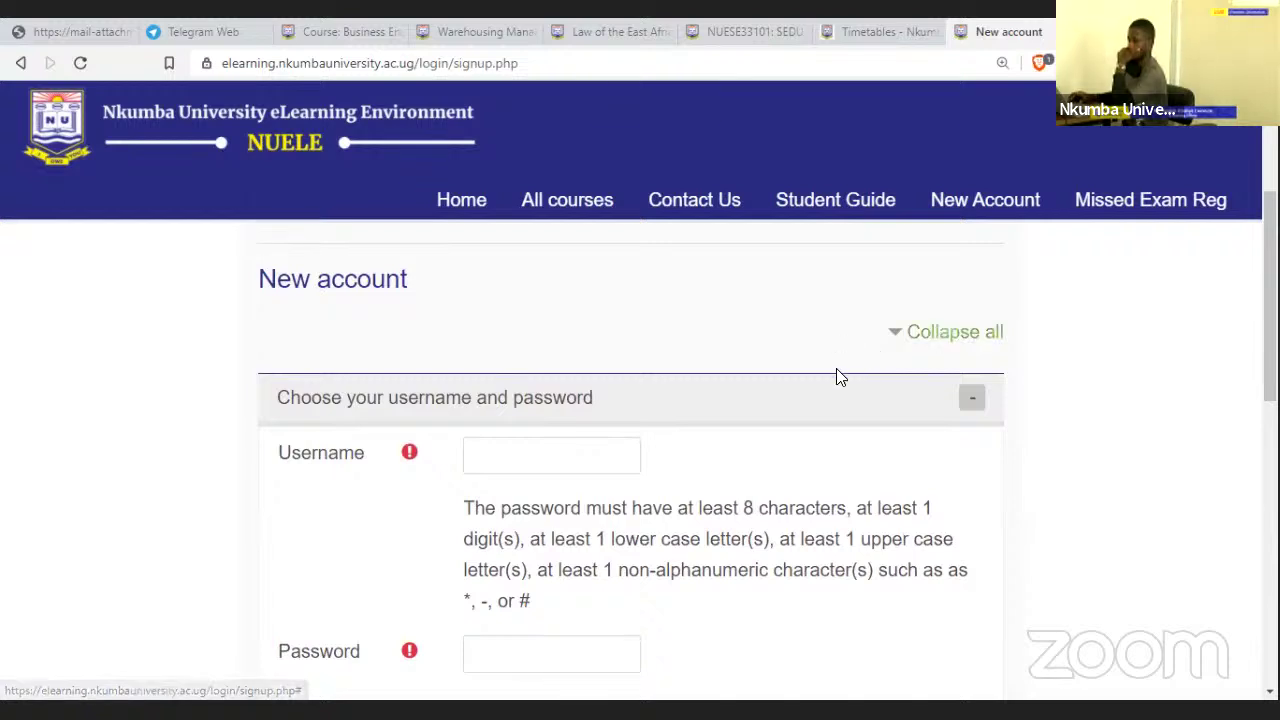
Step: Enter the student's registration number as the New account username
click(608, 456)
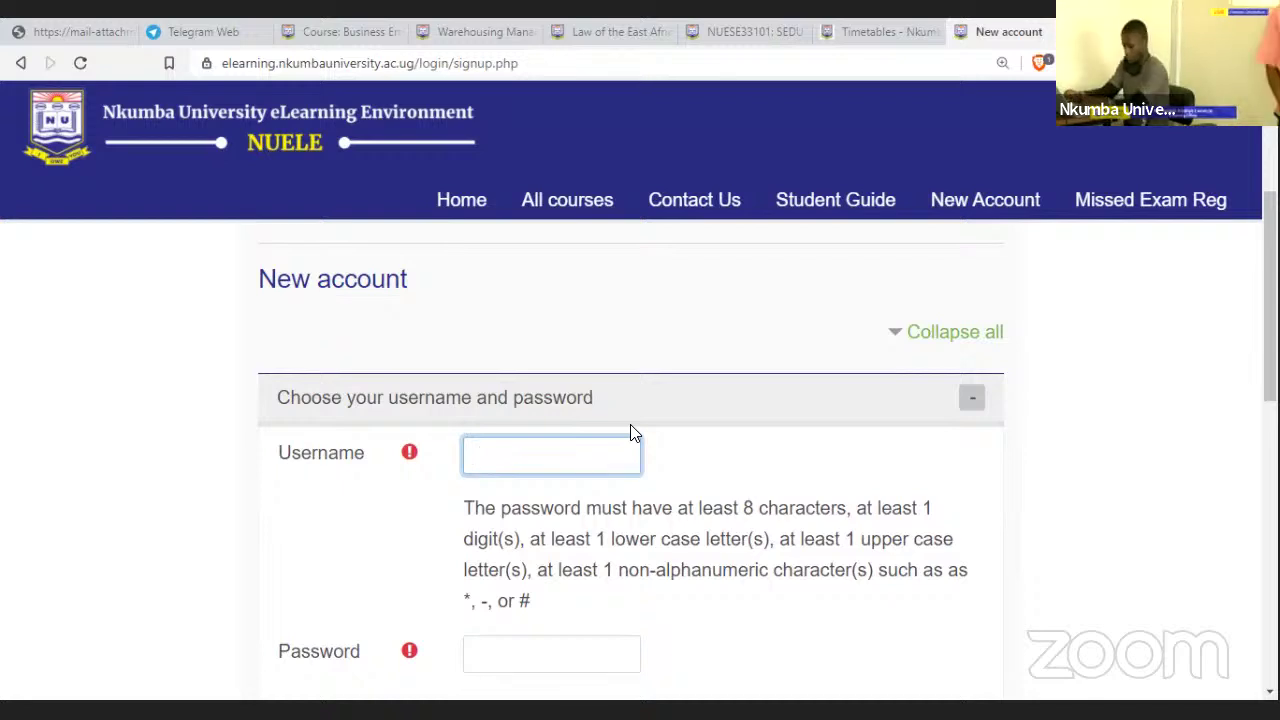
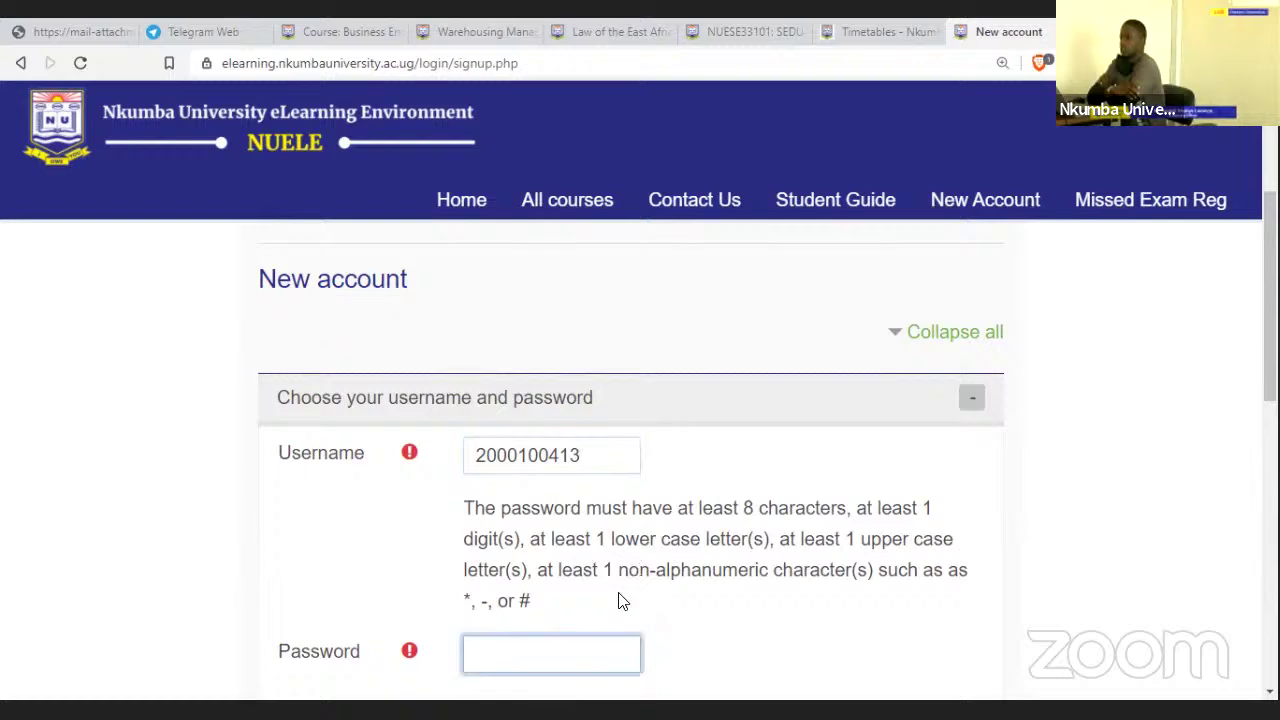
scroll(623, 591, down, 2)
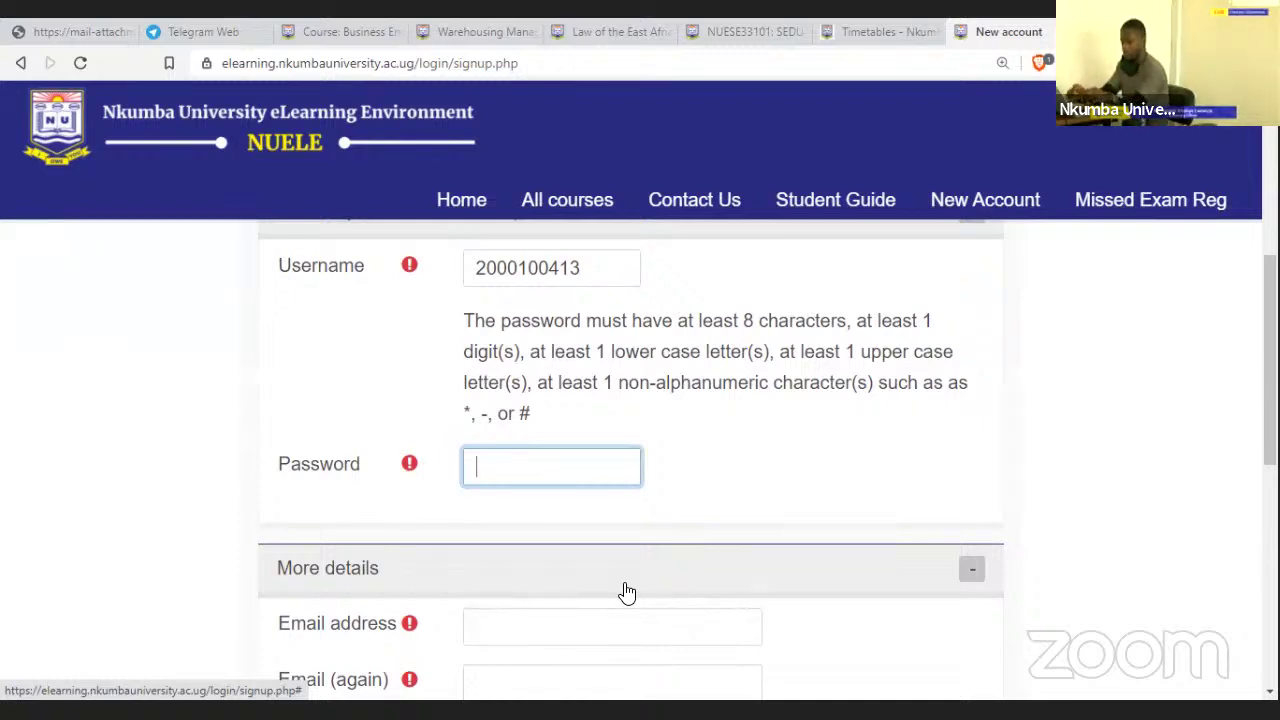
Step: Clear the typed password and enter a new 16-character password meeting the listed rules
text(••)
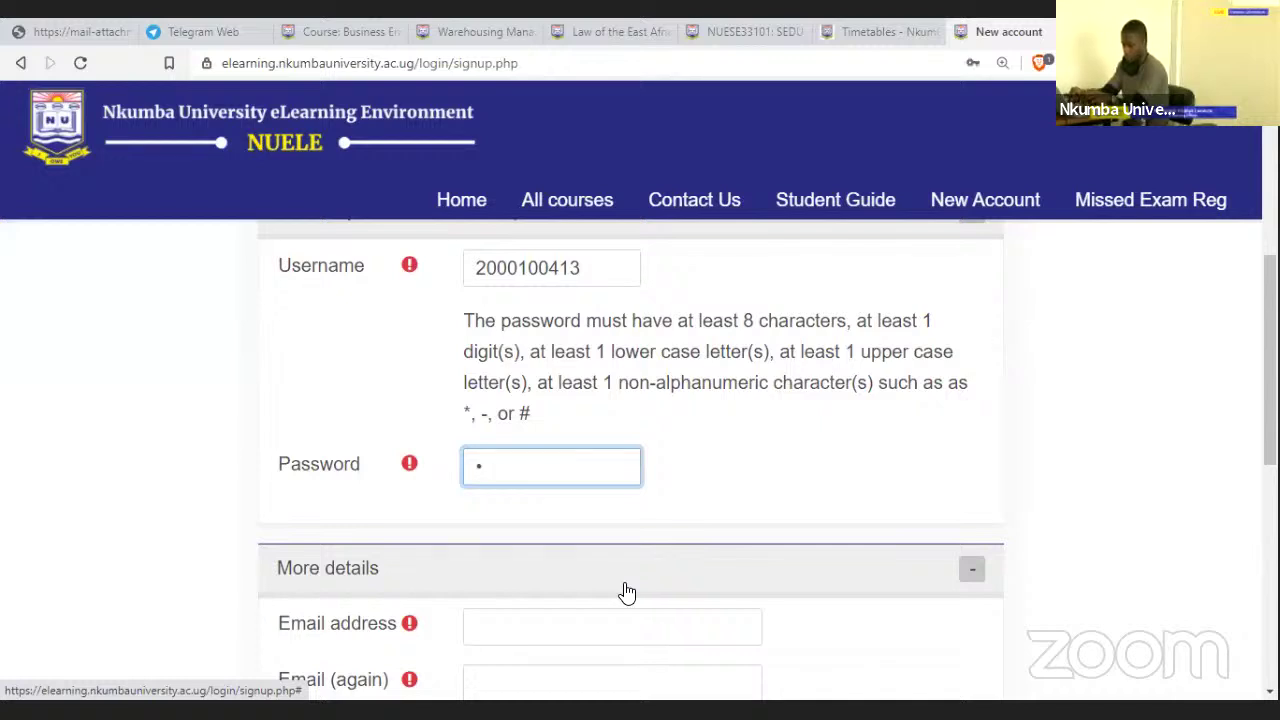
text(••••••)
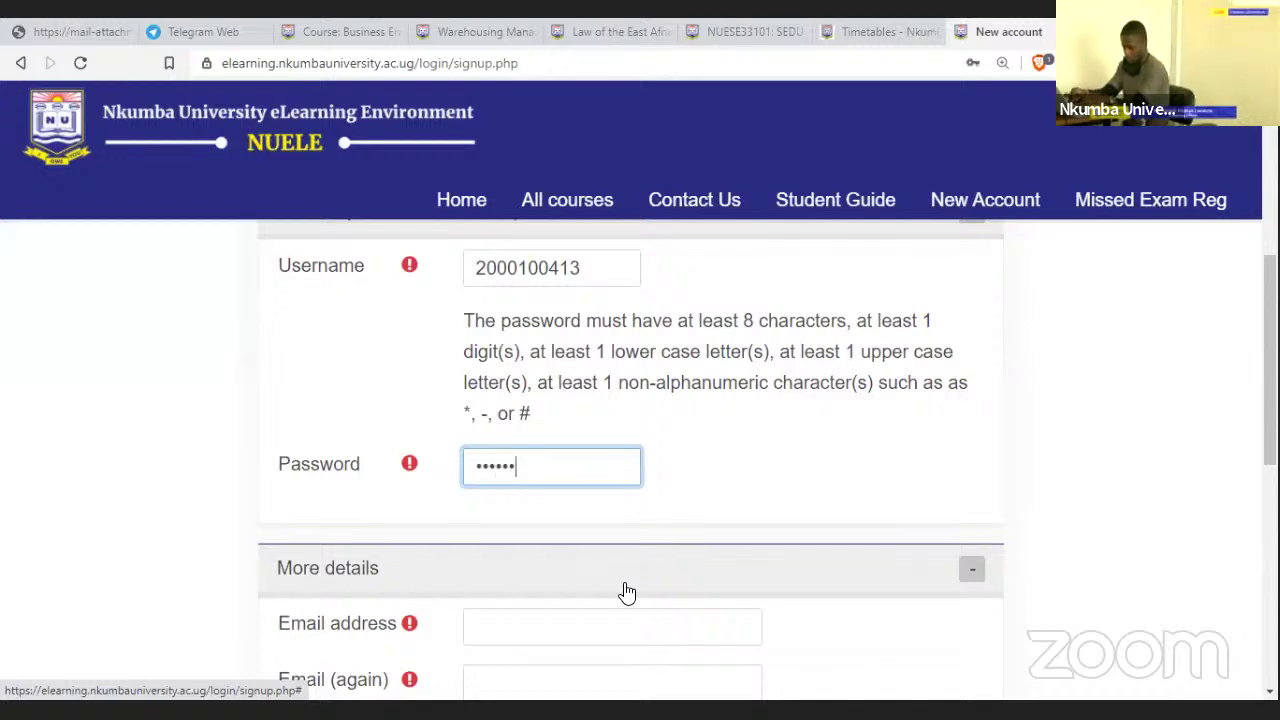
text(•••)
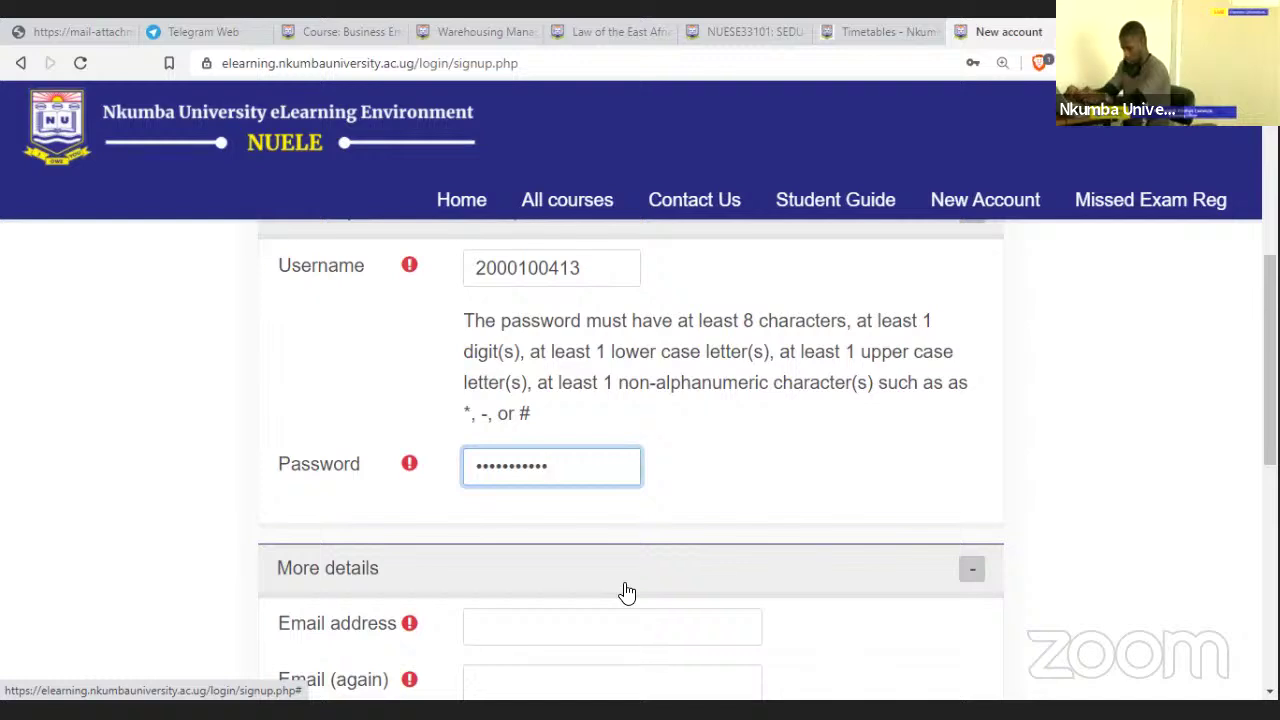
text(•)
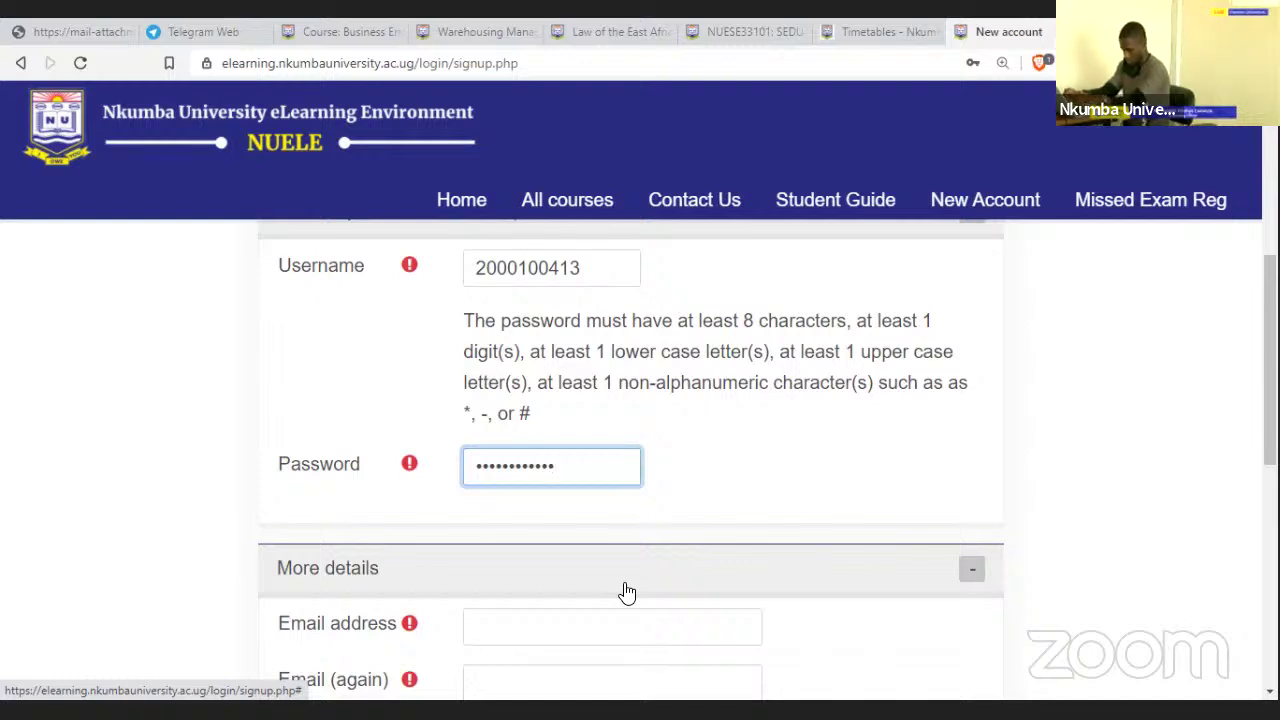
key(BackSpace)
key(BackSpace)
key(BackSpace)
key(BackSpace)
key(BackSpace)
key(BackSpace)
key(BackSpace)
key(BackSpace)
key(BackSpace)
key(BackSpace)
key(BackSpace)
key(BackSpace)
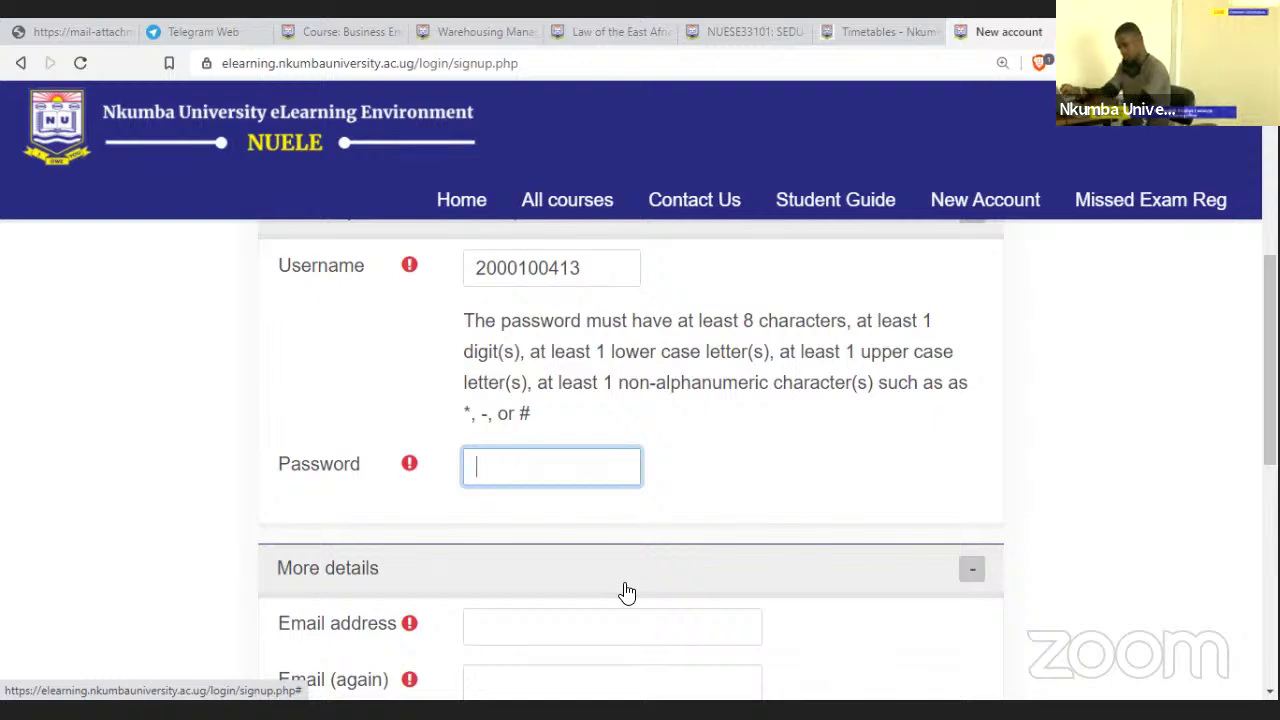
text(••••••)
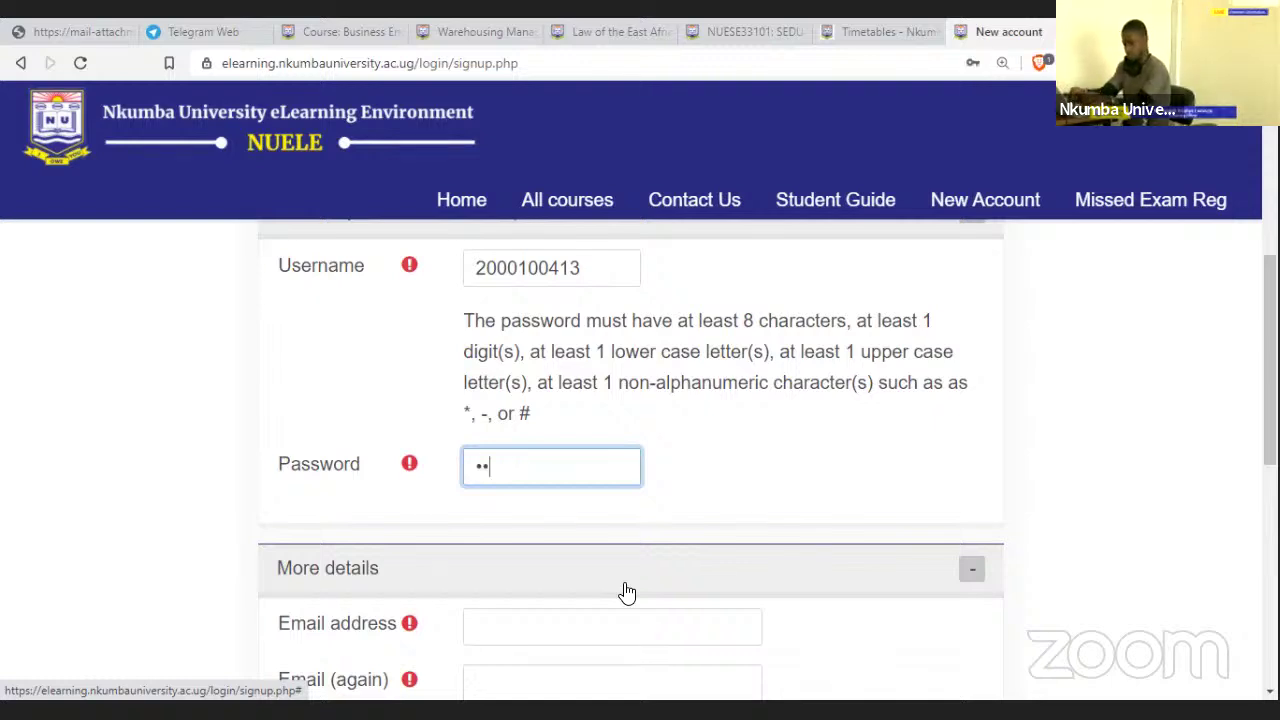
text(••)
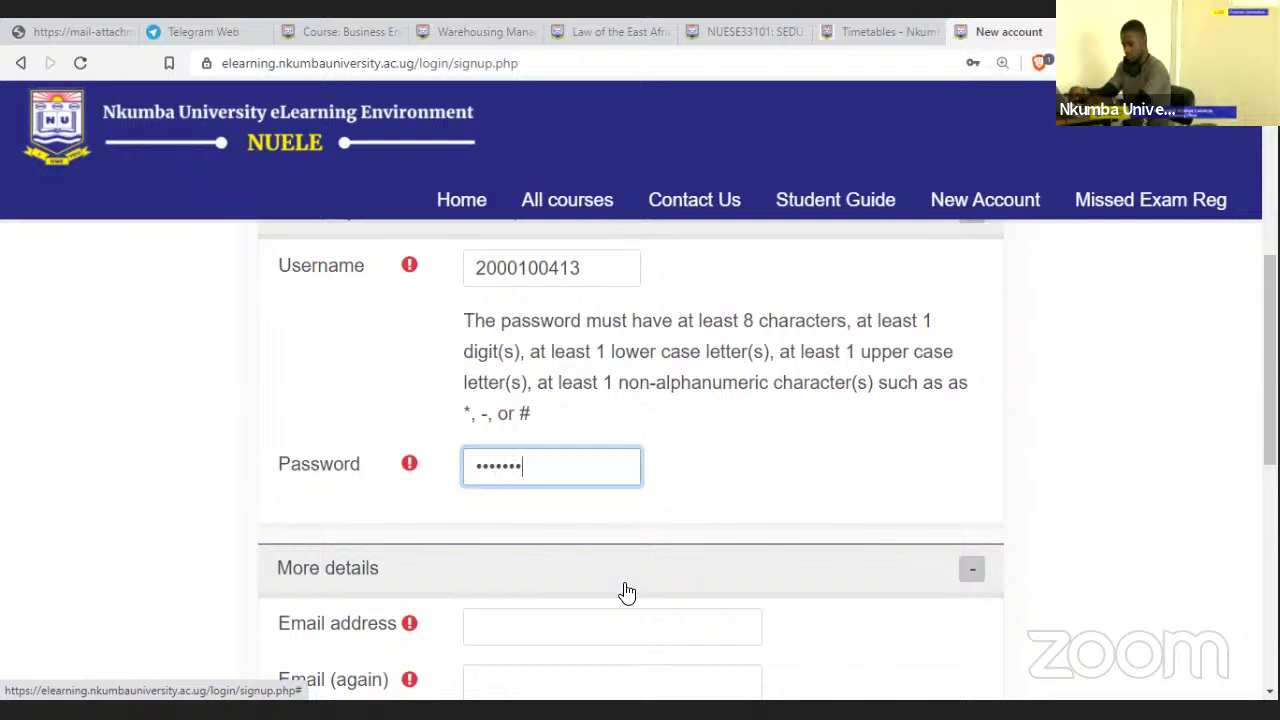
text(••••••••)
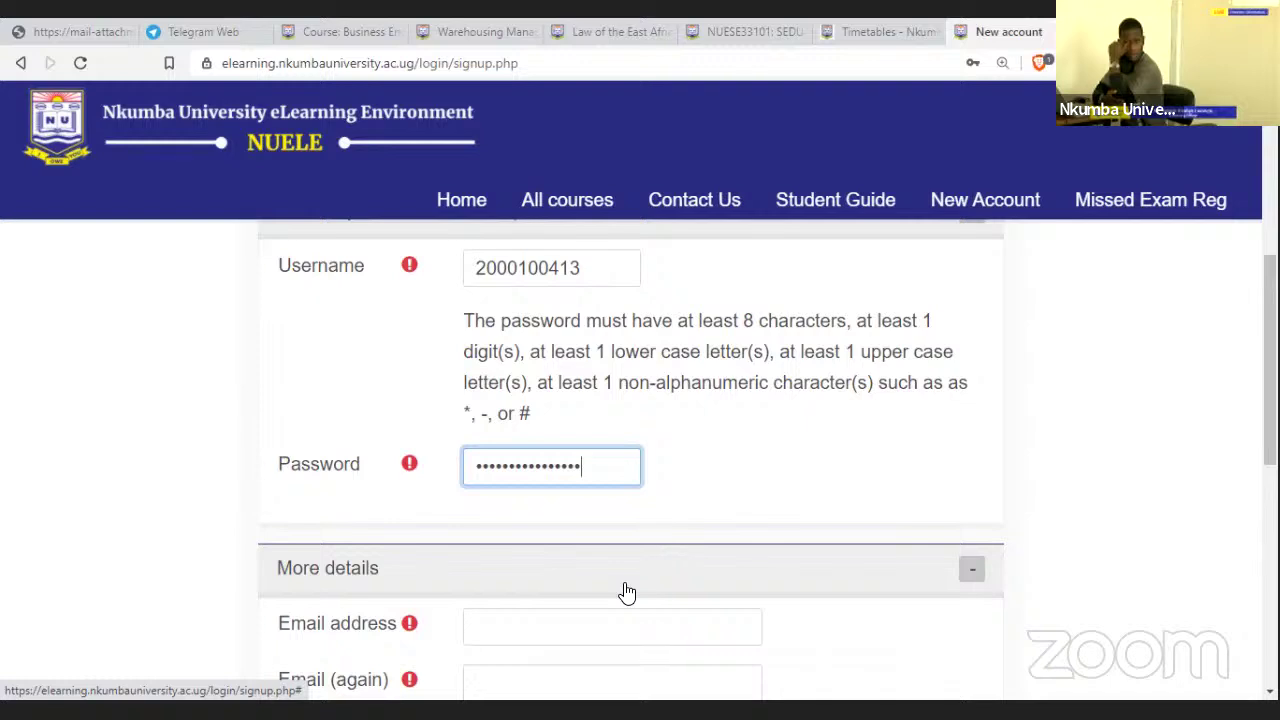
Step: Enter the student's Gmail address, then its confirmation without the leading letter
scroll(645, 592, down, 2)
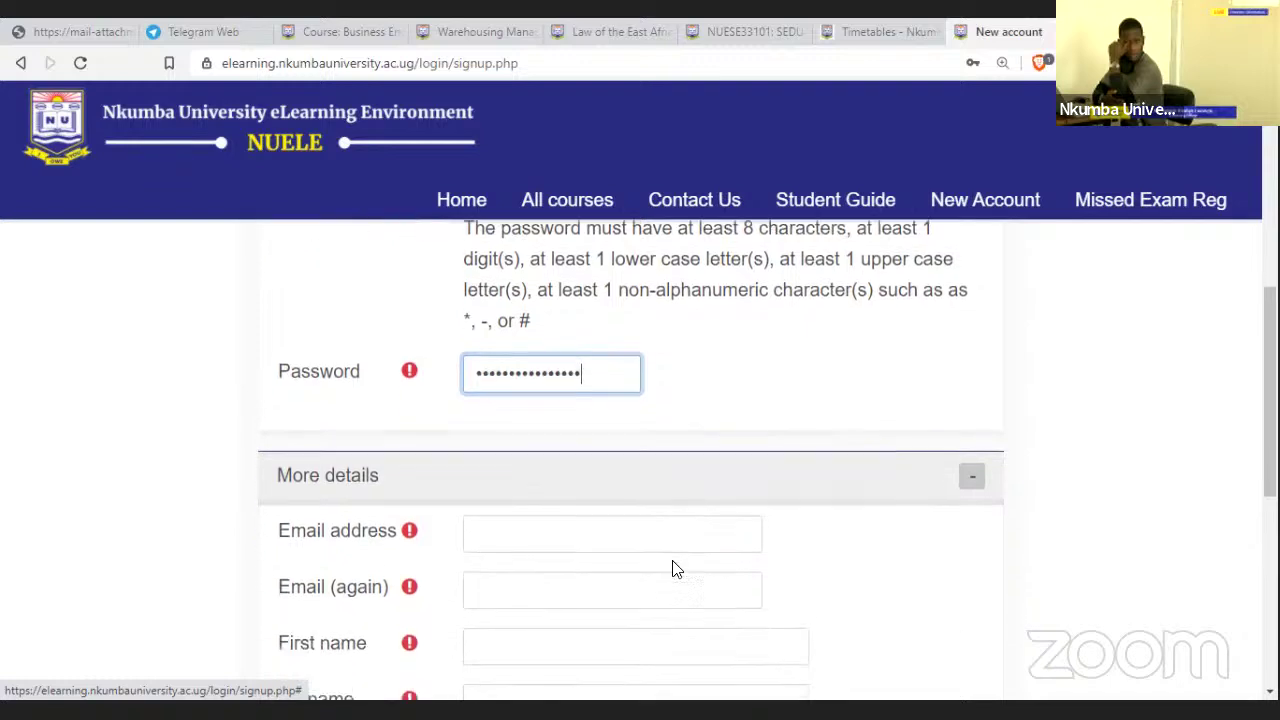
click(586, 436)
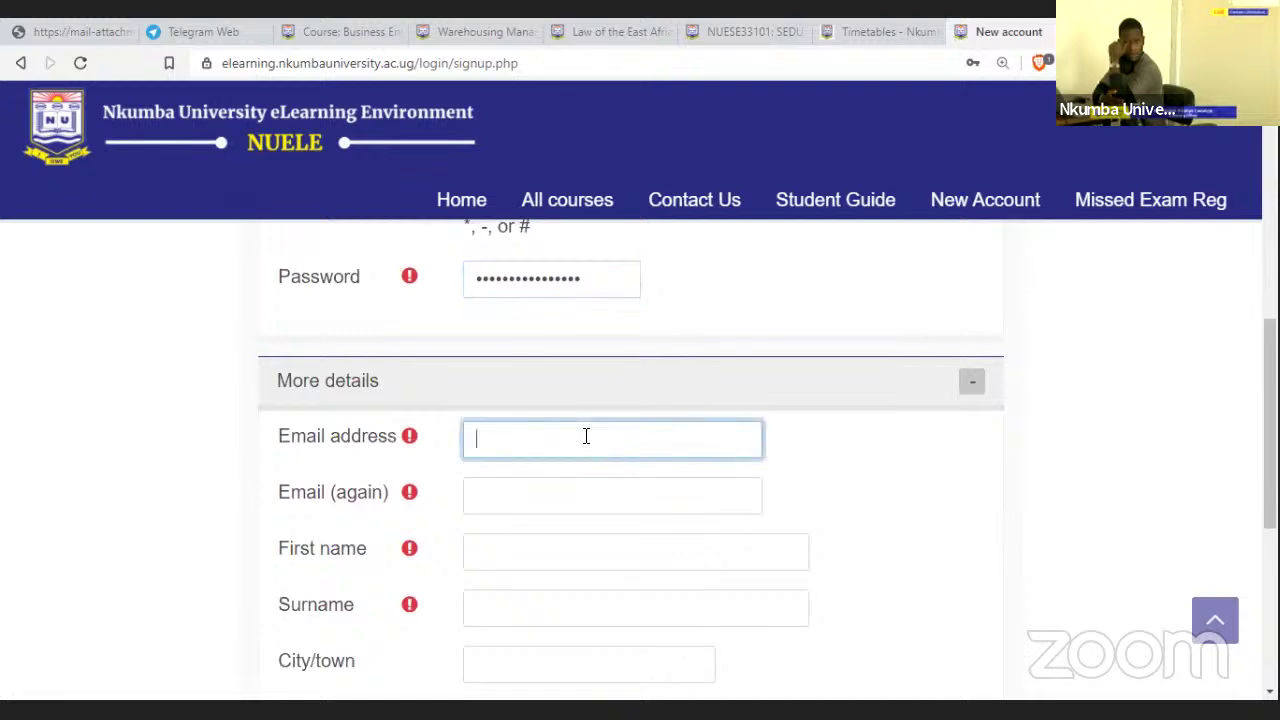
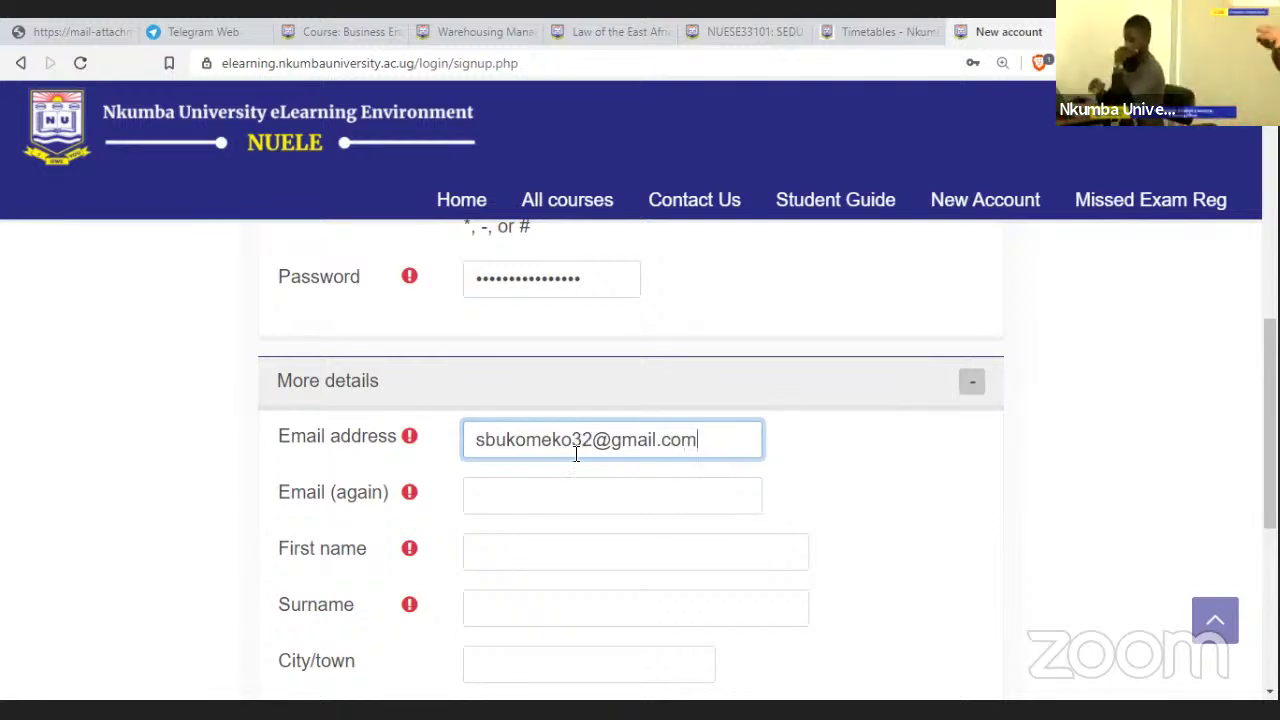
click(578, 486)
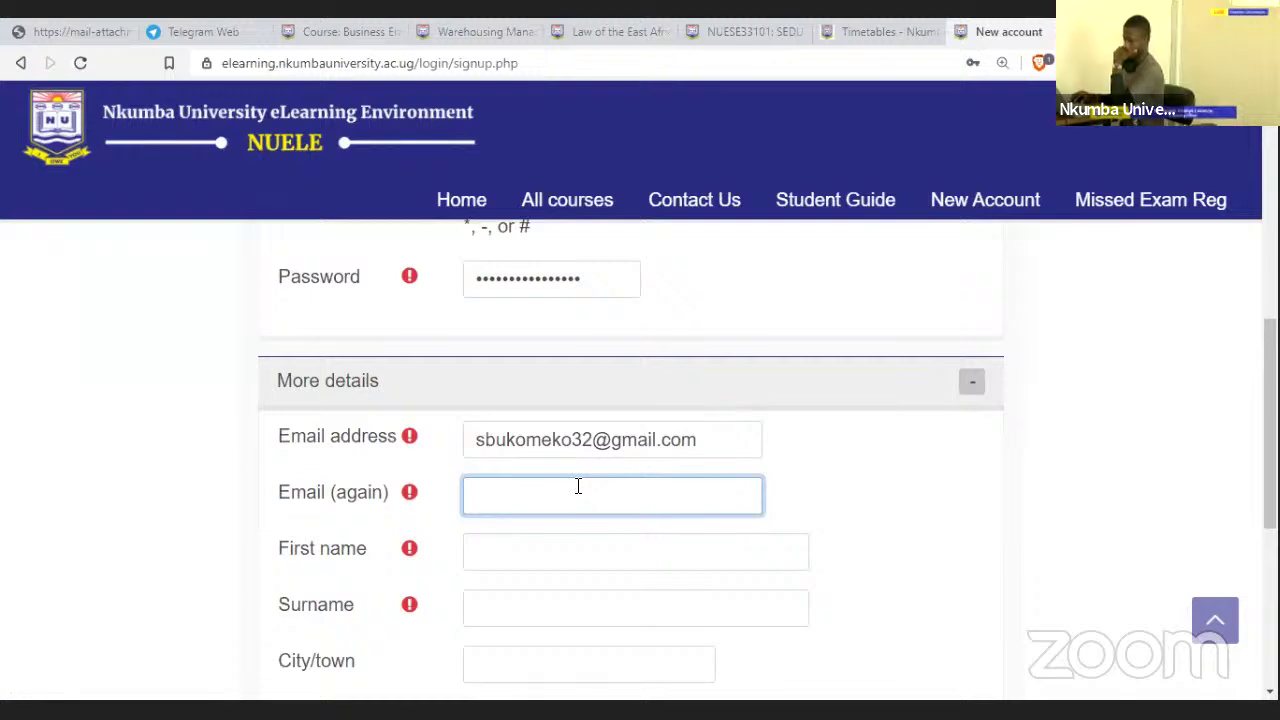
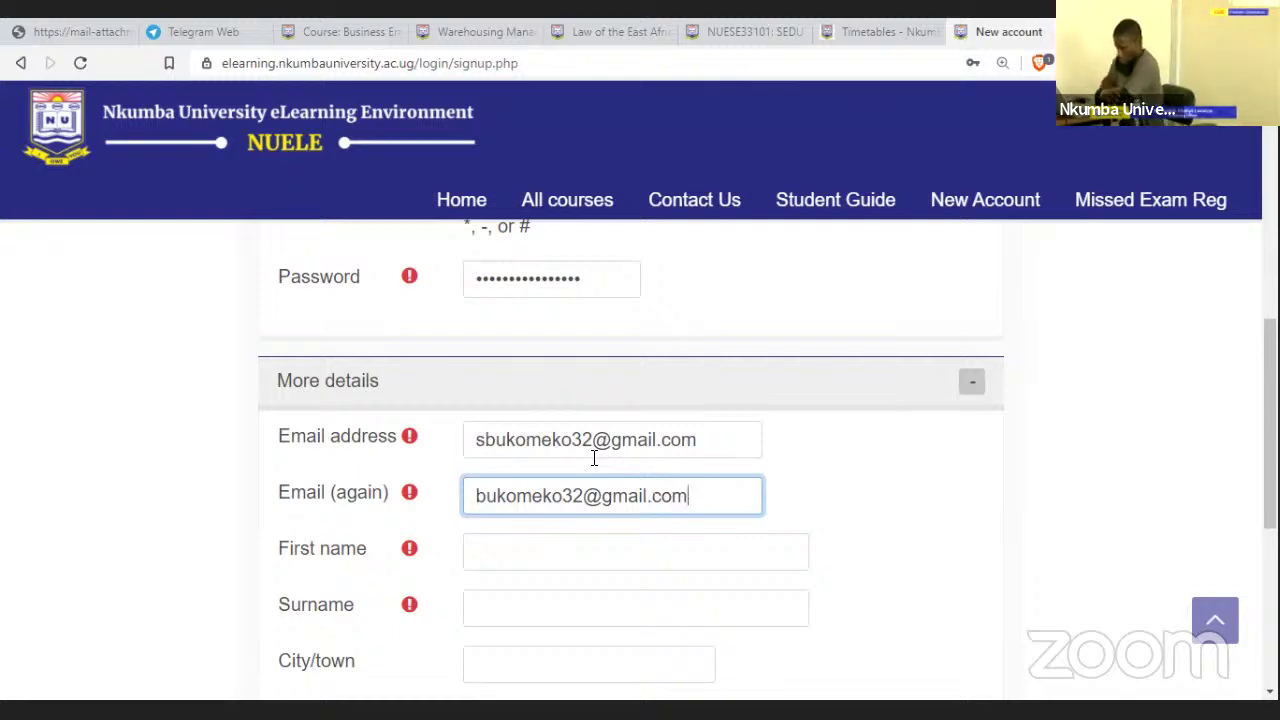
Step: Fill in the student's first name and surname fields on the sign-up form
click(507, 545)
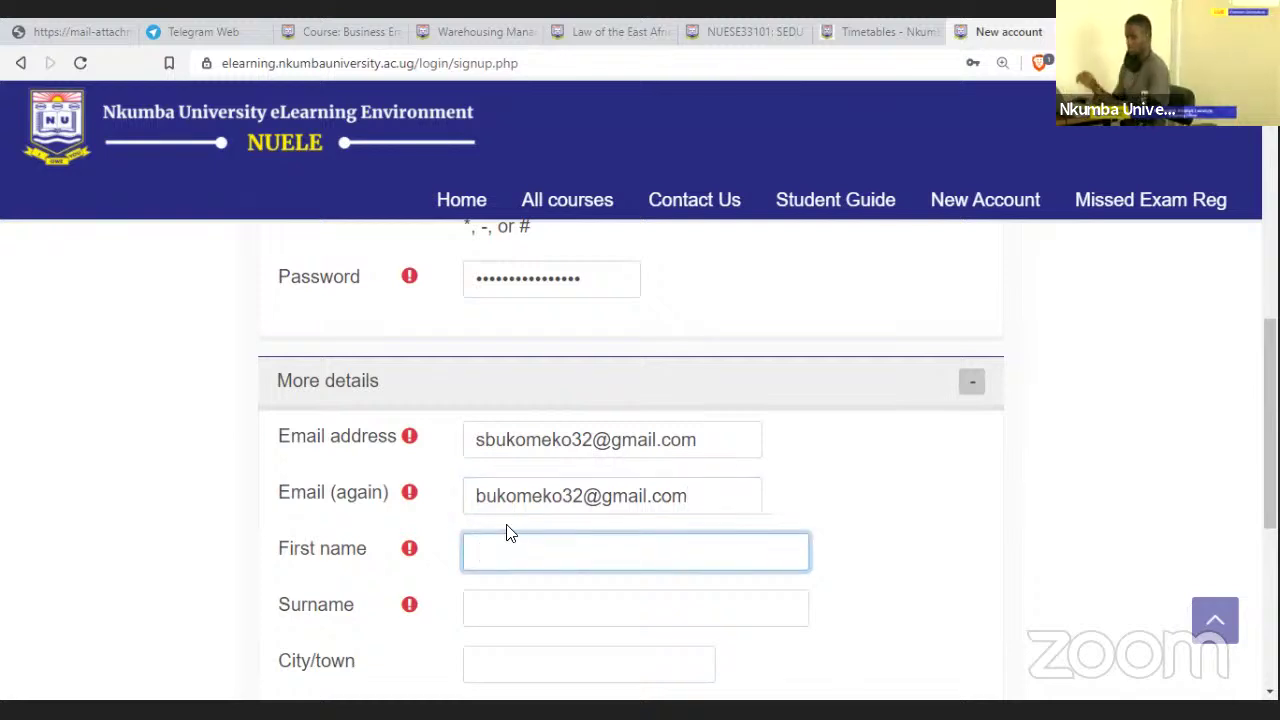
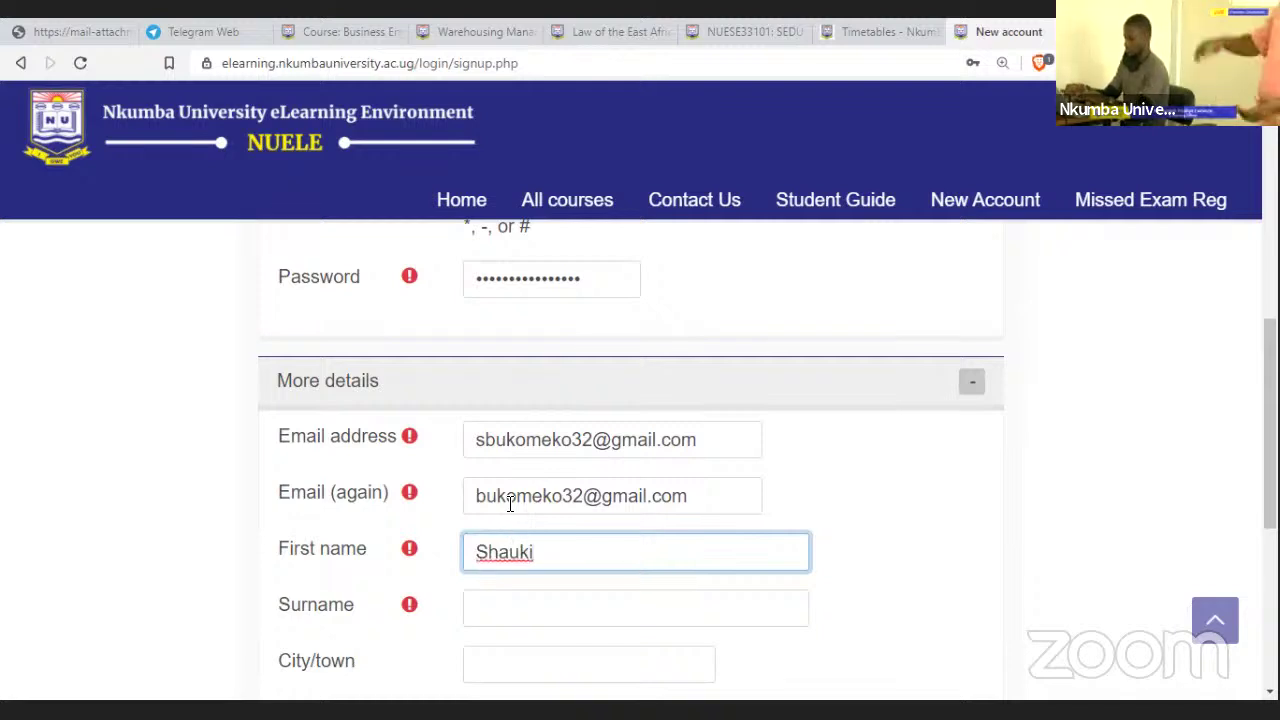
scroll(528, 590, down, 2)
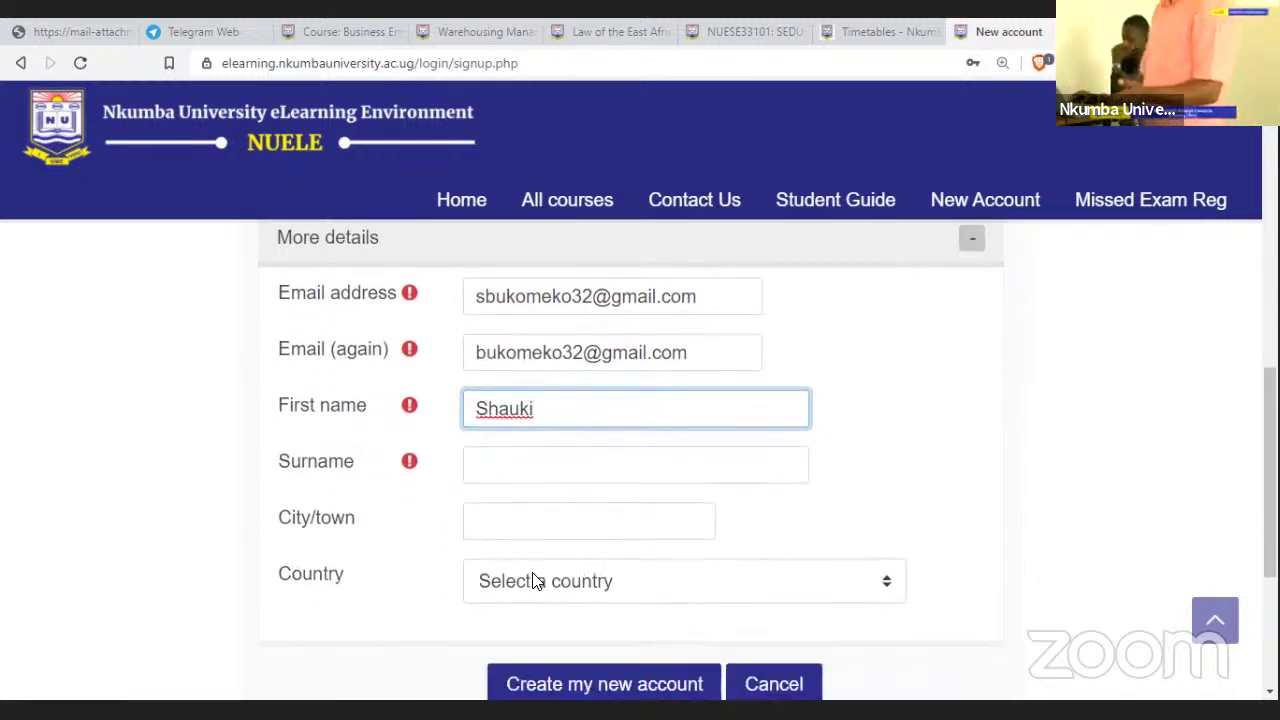
click(536, 418)
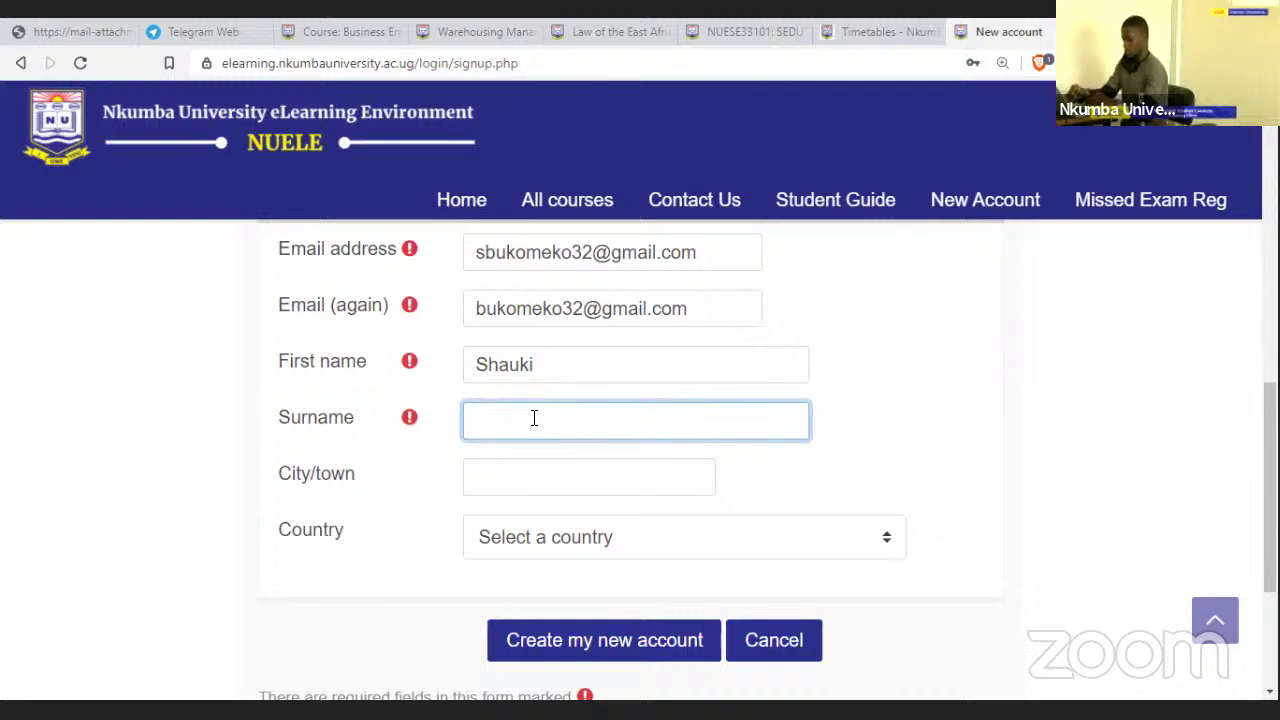
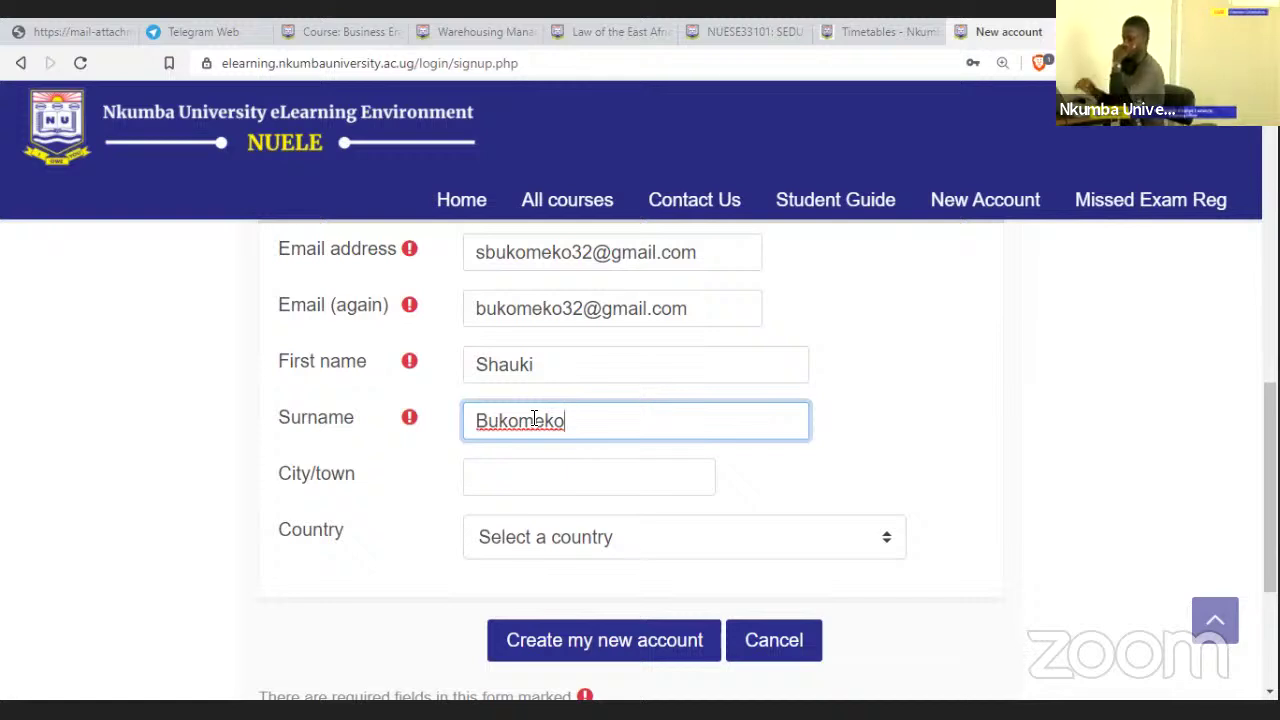
Step: Enter Kampala in the signup form's City/town field
click(591, 477)
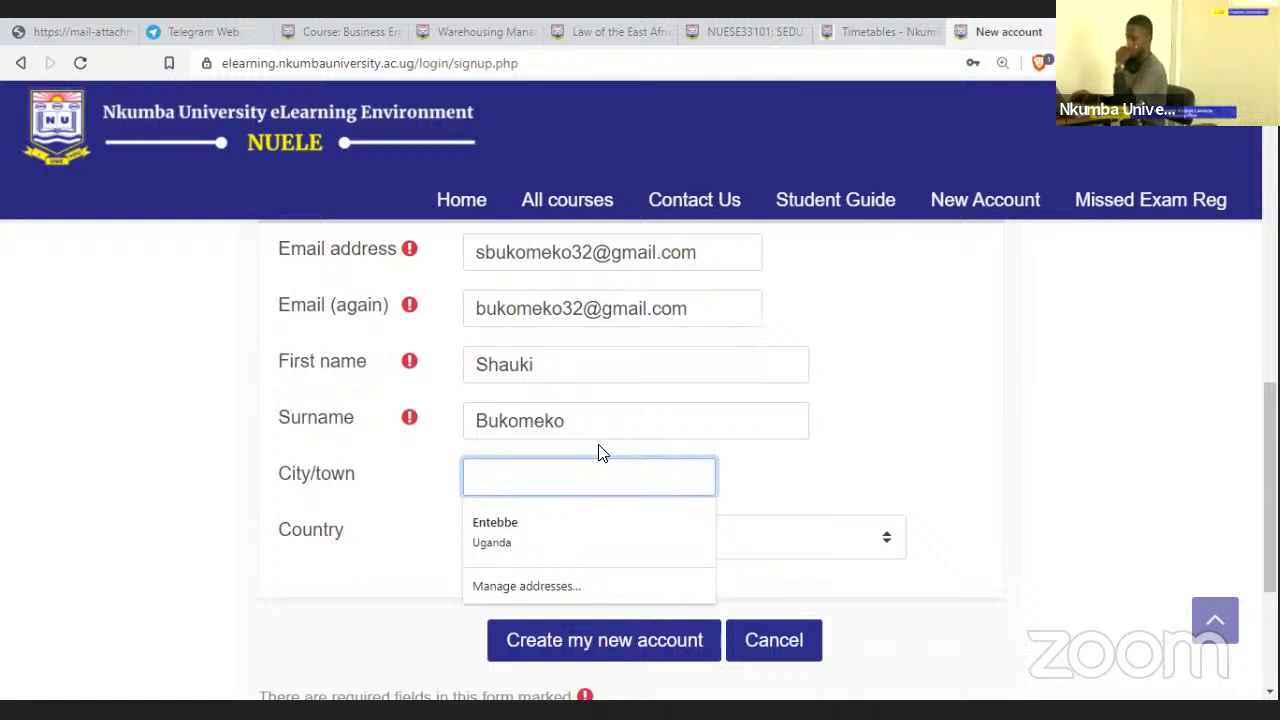
text(Kam)
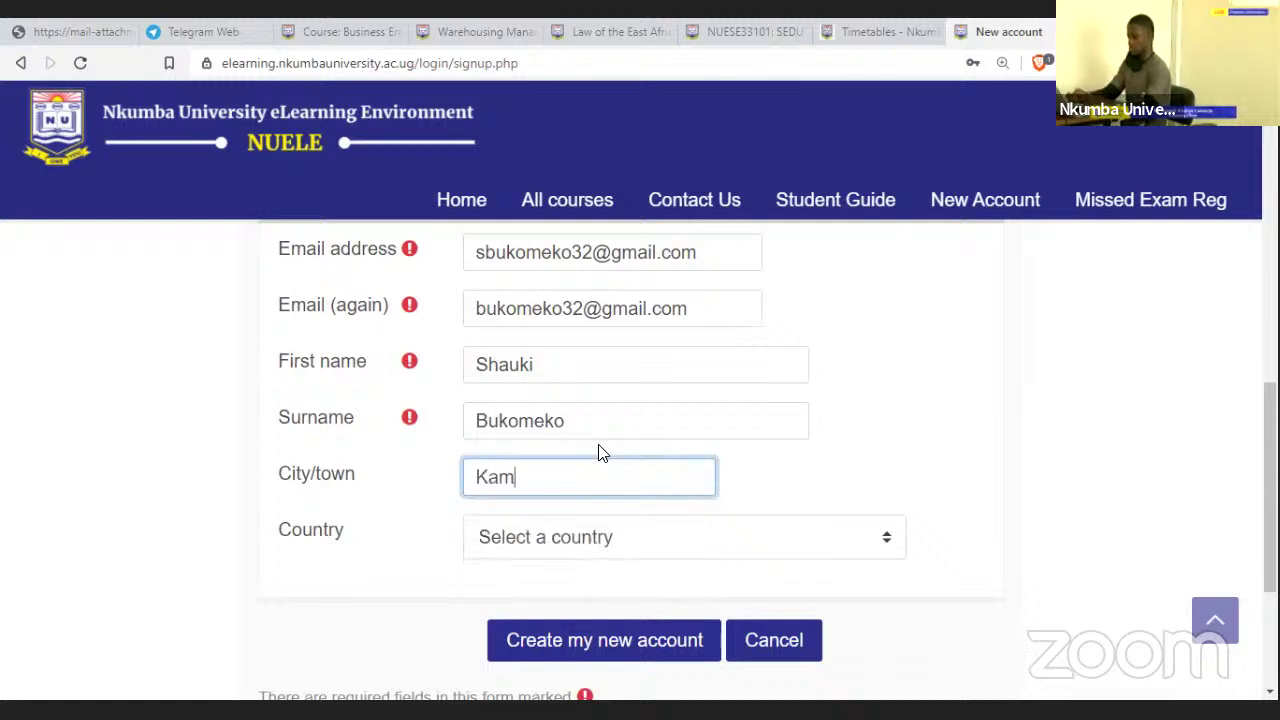
text(pala)
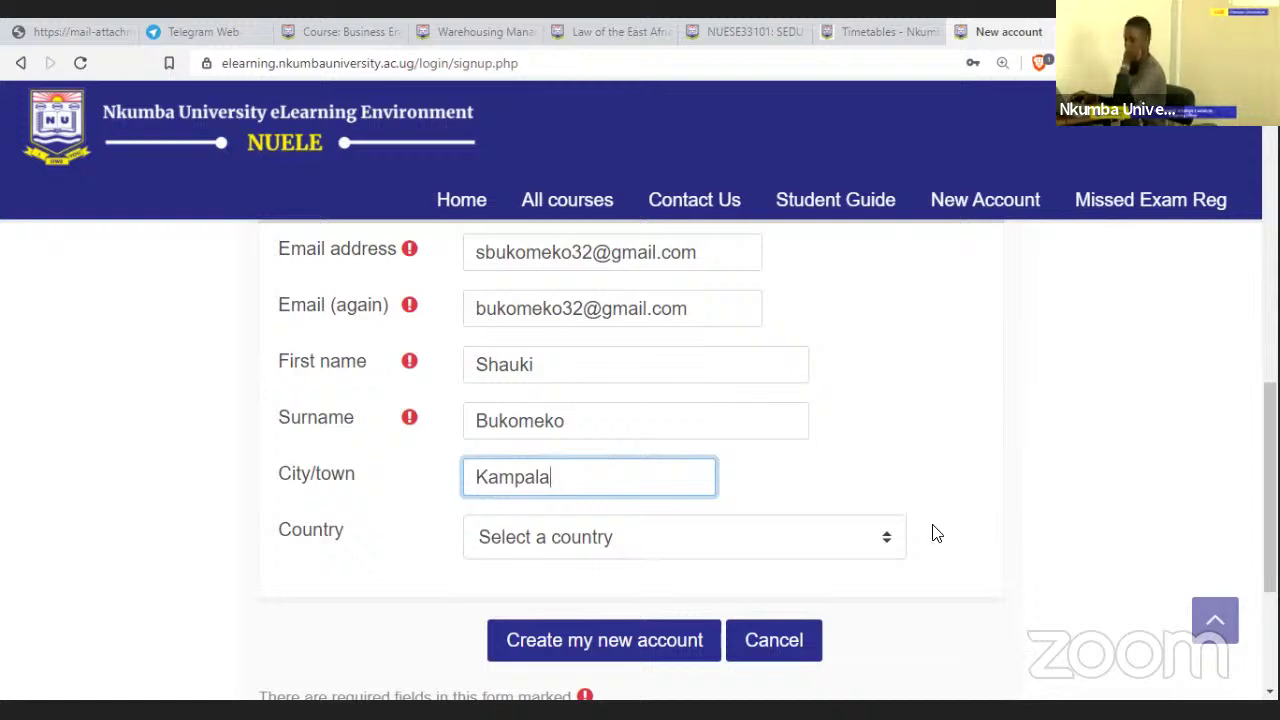
Step: Choose Uganda as the country and submit the signup form, which rejects the already-registered email
click(788, 539)
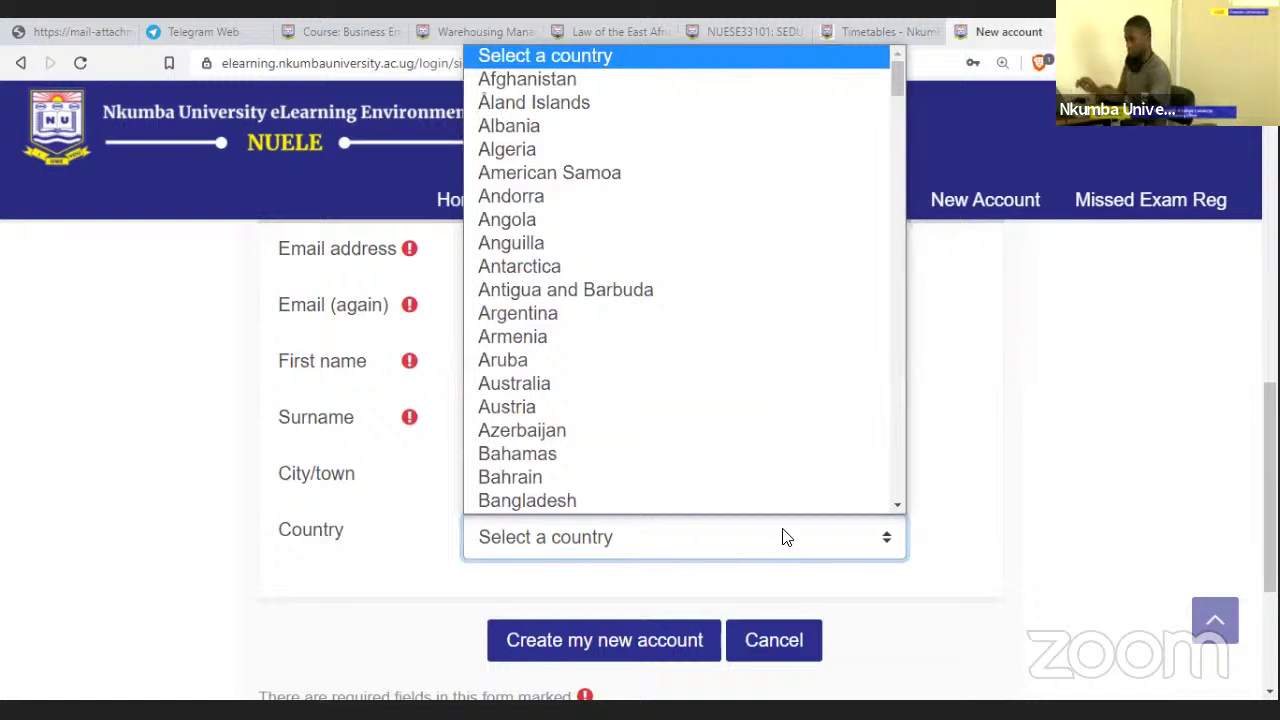
key(u)
key(Return)
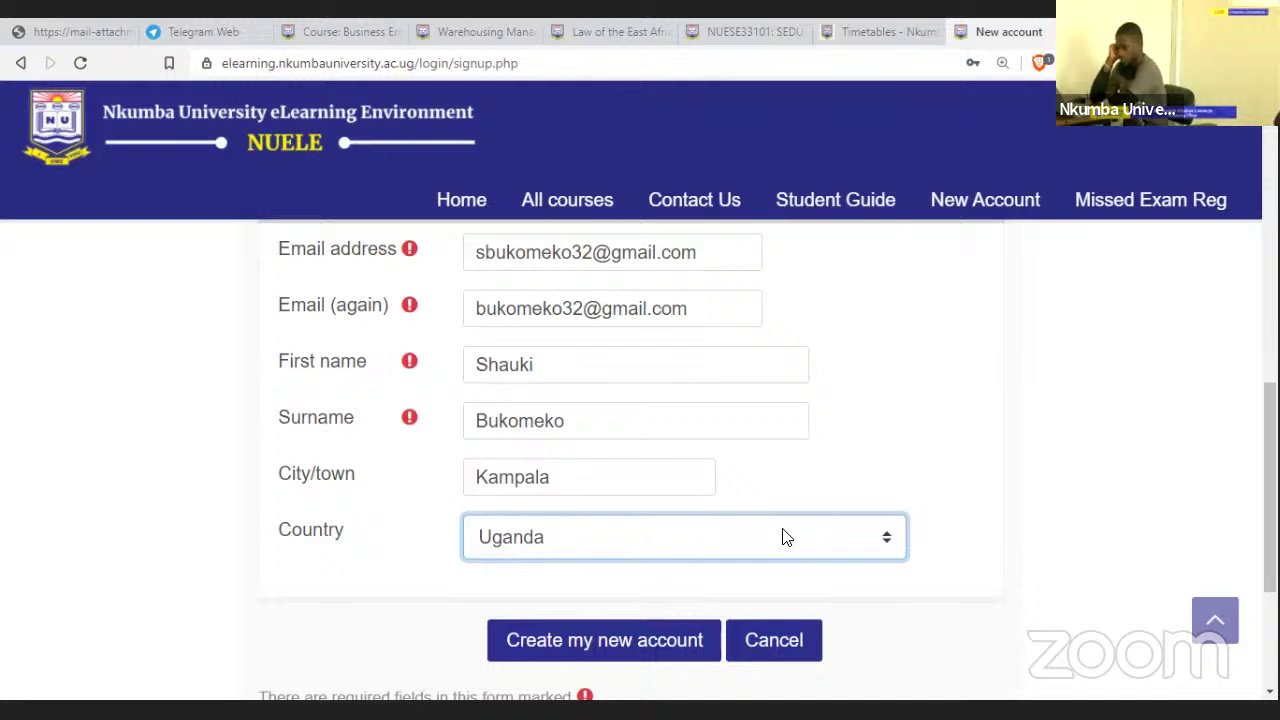
key(Return)
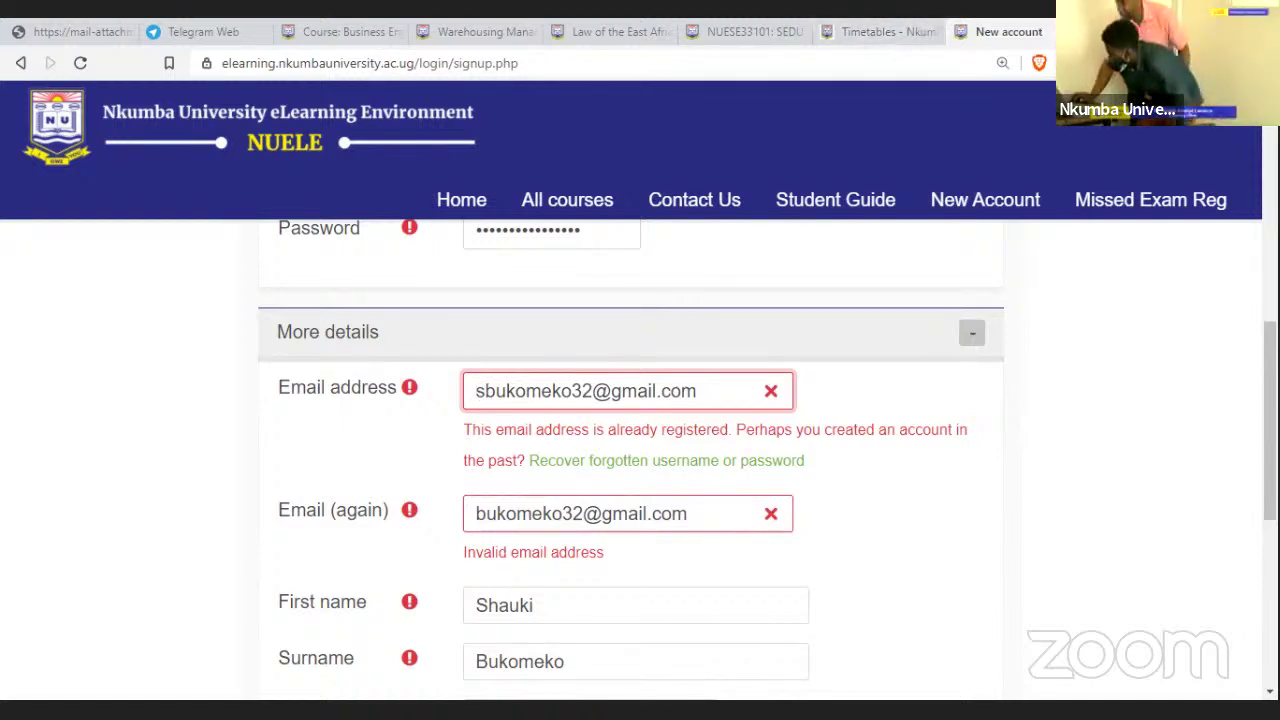
Step: From Chrome's Google account list, choose to add and use another account
key(ctrl+t)
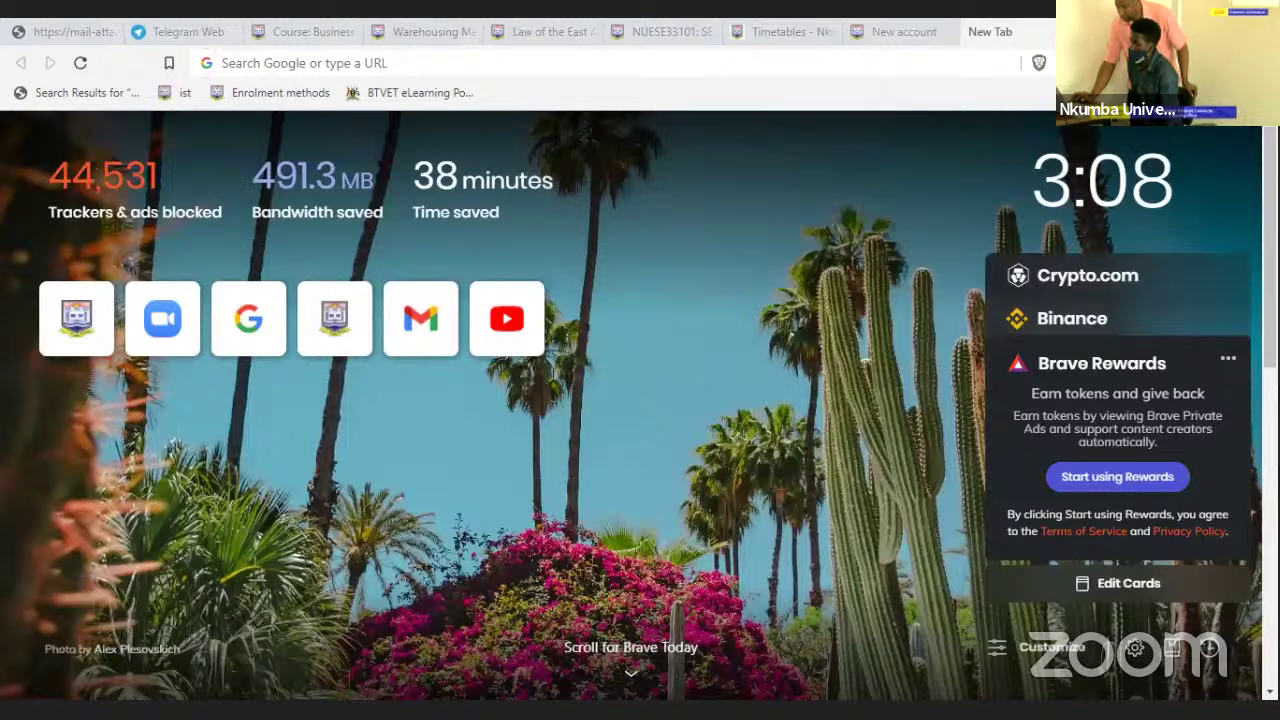
key(alt+Tab)
click(1229, 146)
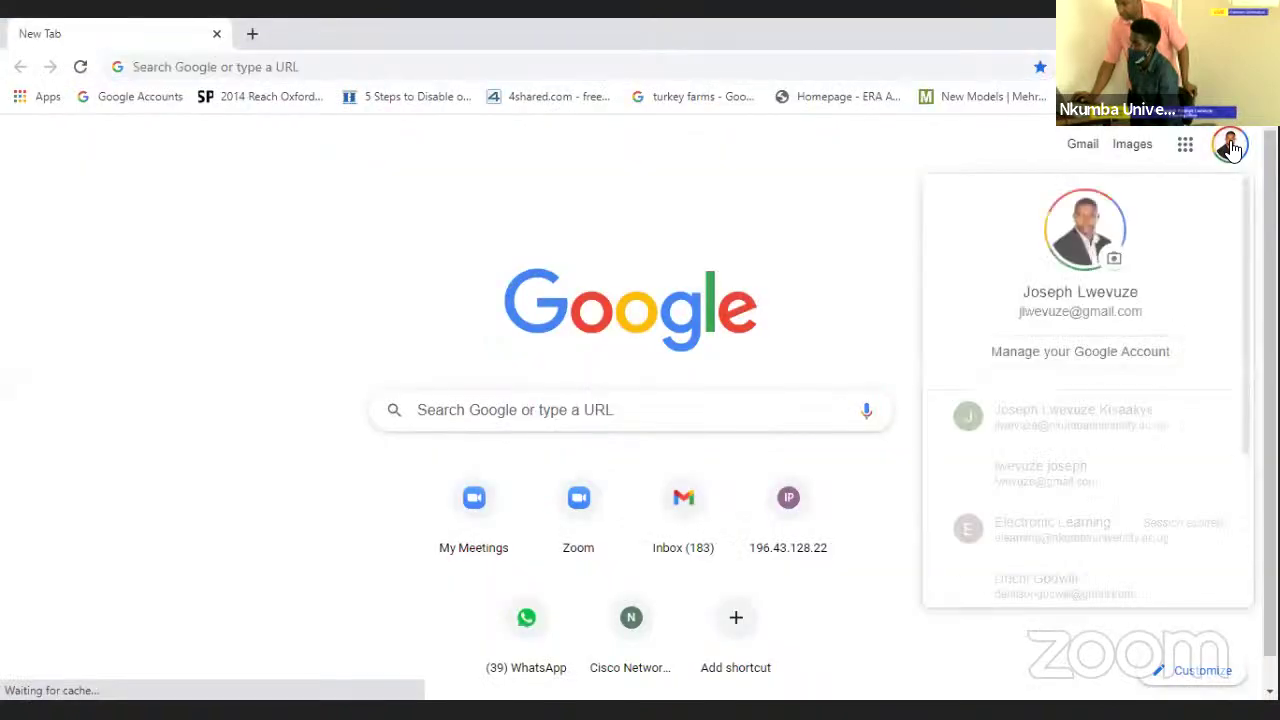
scroll(1078, 543, down, 3)
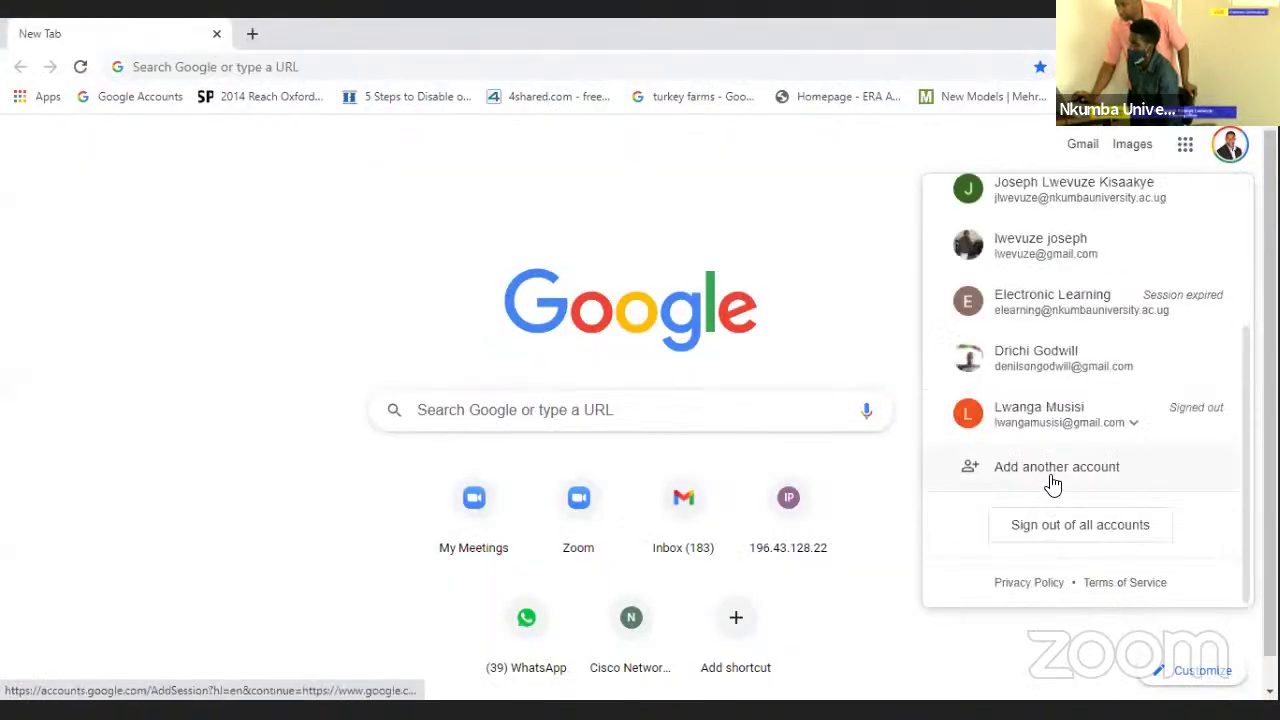
click(1054, 486)
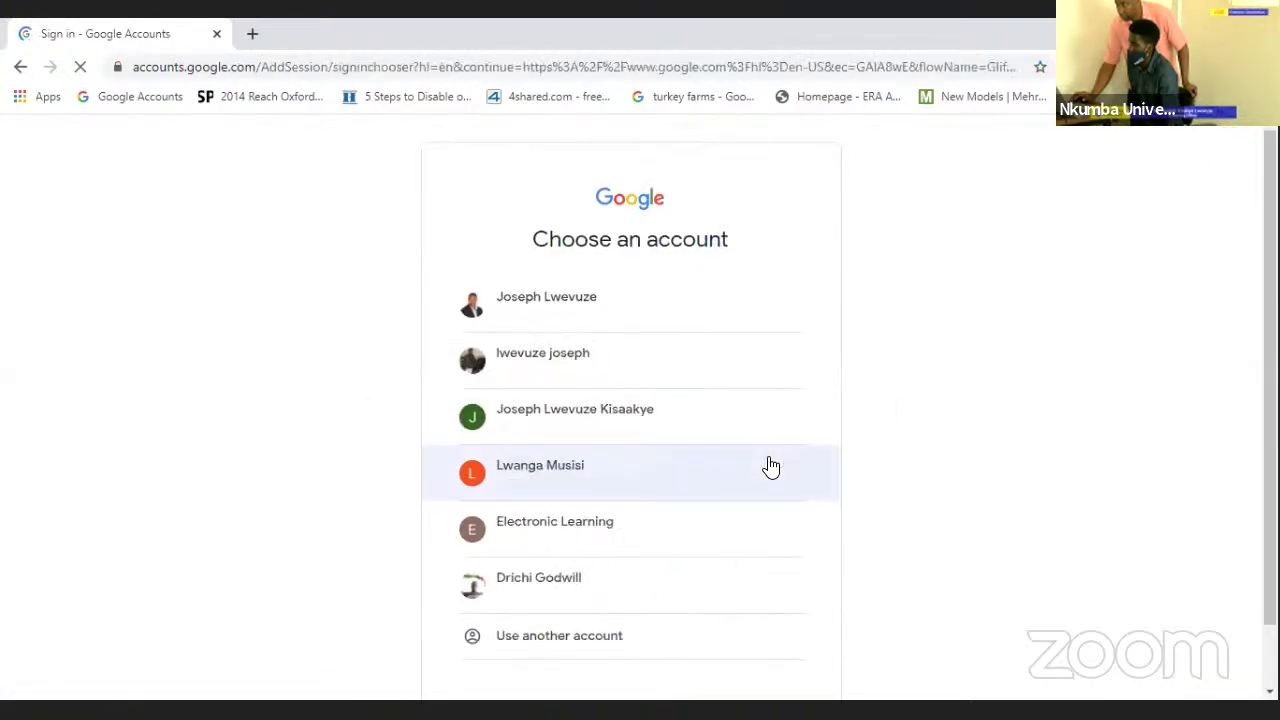
scroll(766, 466, down, 1)
click(545, 568)
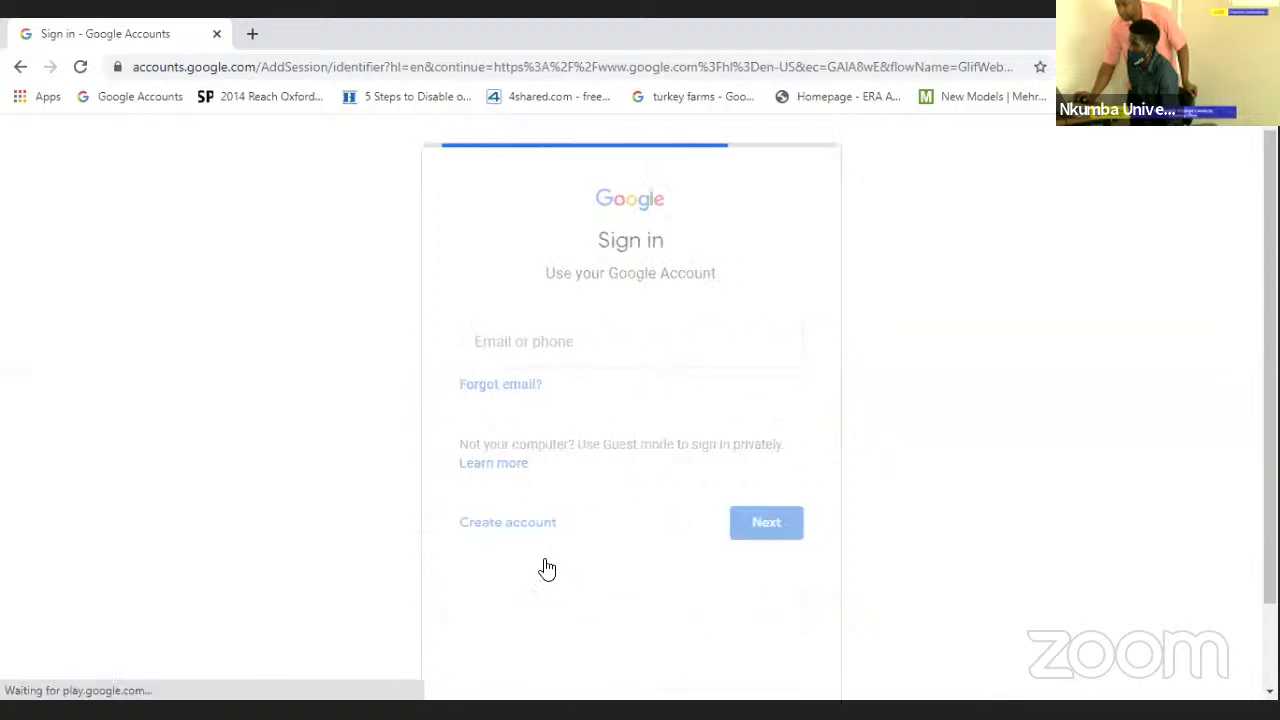
Step: Replace the autofilled email with the student's Gmail address and continue to the password step
triple_click(703, 370)
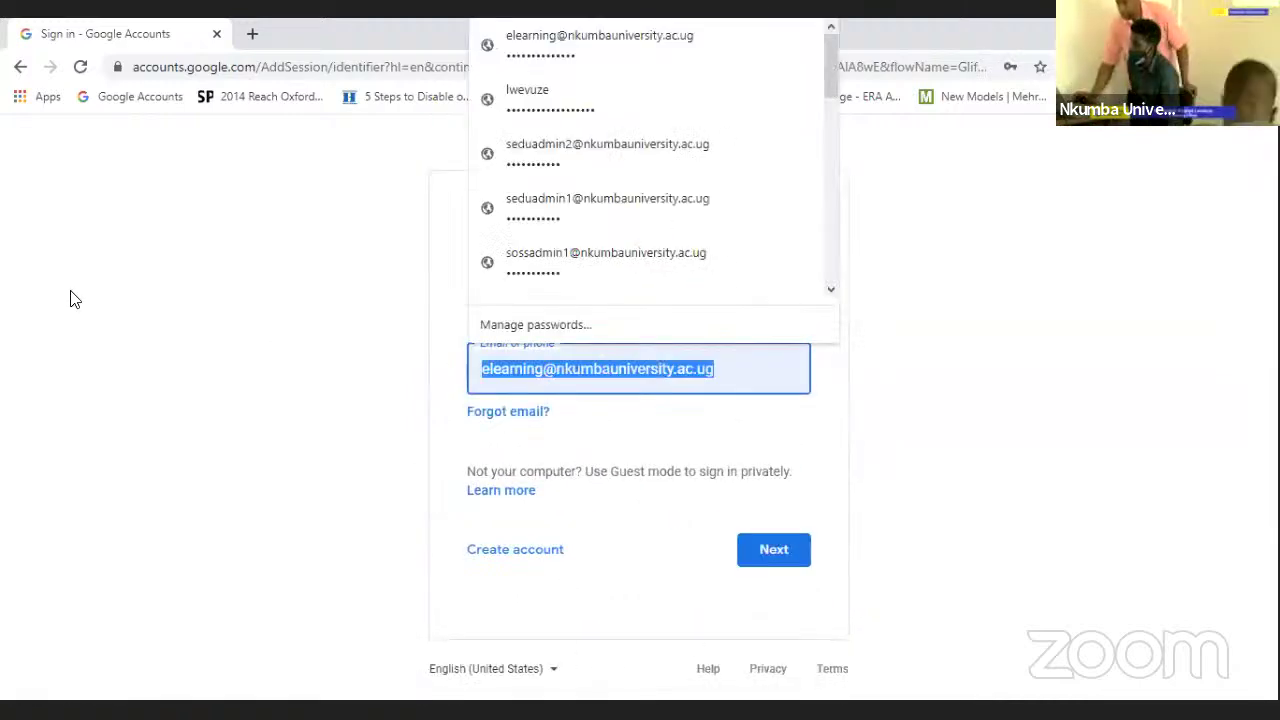
key(BackSpace)
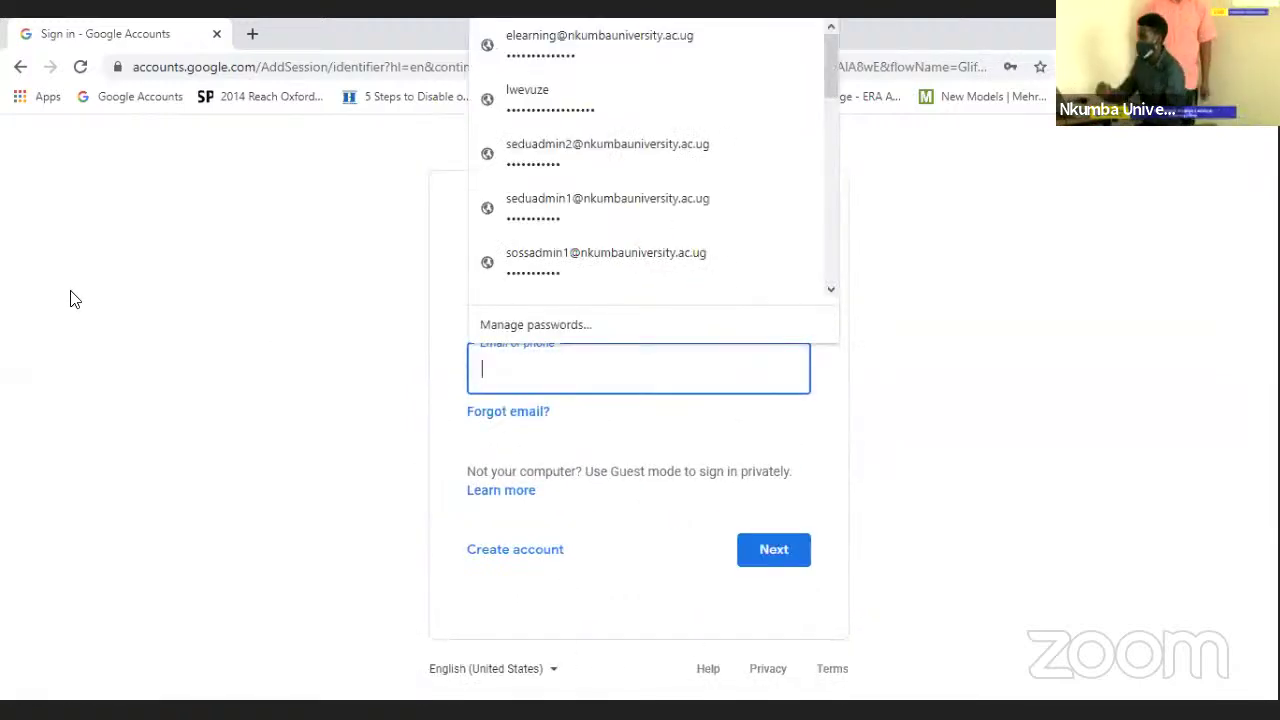
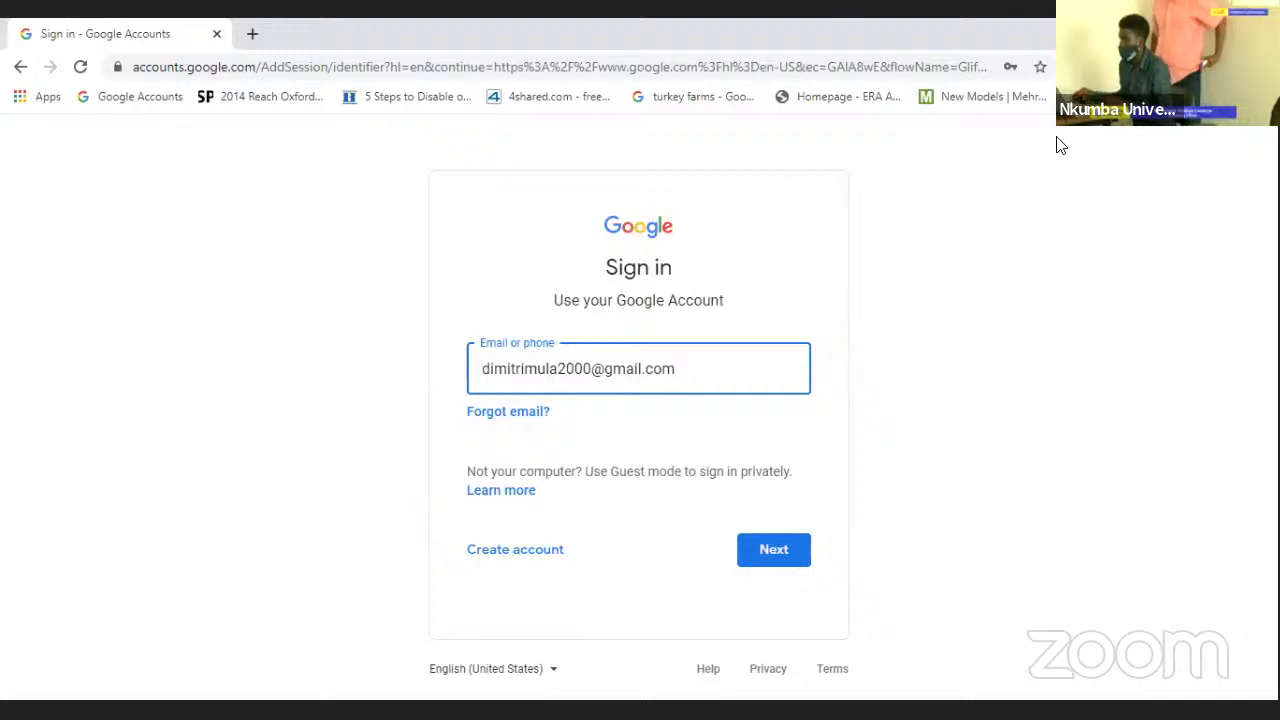
click(782, 542)
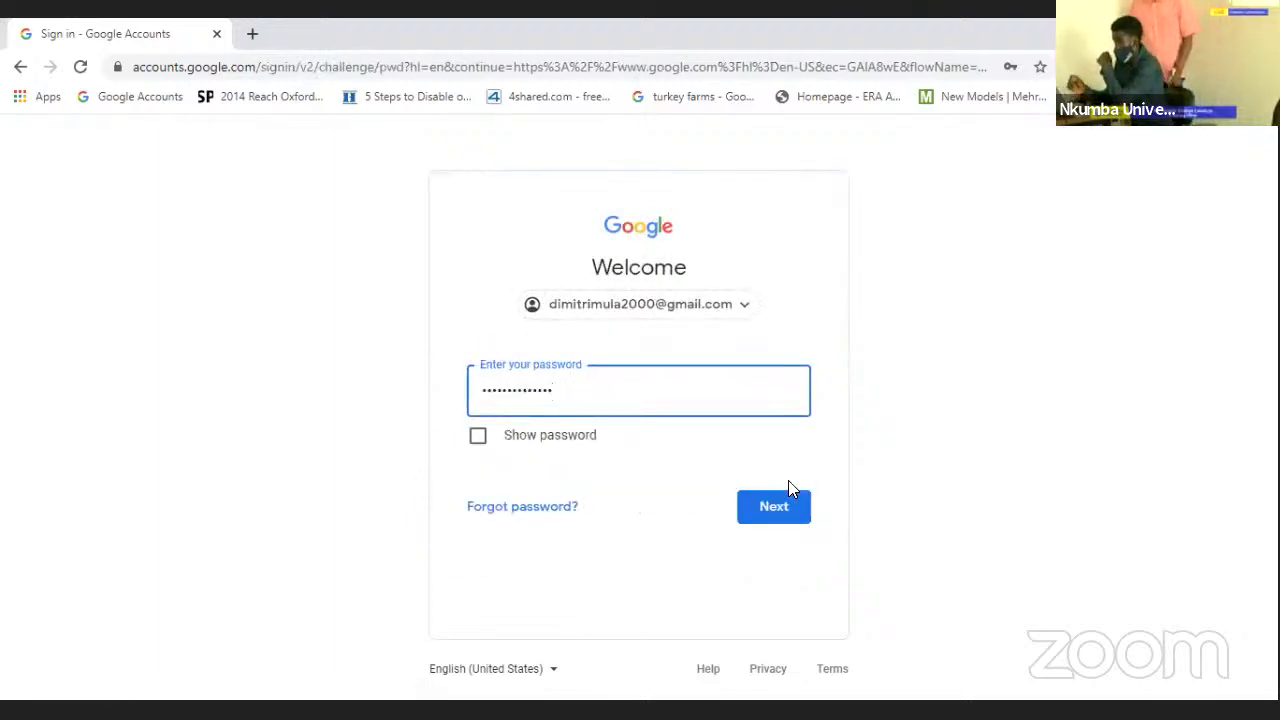
Step: Enter the account password and resubmit it after repeated wrong-password errors
key(BackSpace)
key(BackSpace)
key(BackSpace)
key(BackSpace)
key(BackSpace)
key(BackSpace)
key(BackSpace)
key(BackSpace)
key(BackSpace)
key(BackSpace)
key(BackSpace)
key(BackSpace)
key(BackSpace)
key(BackSpace)
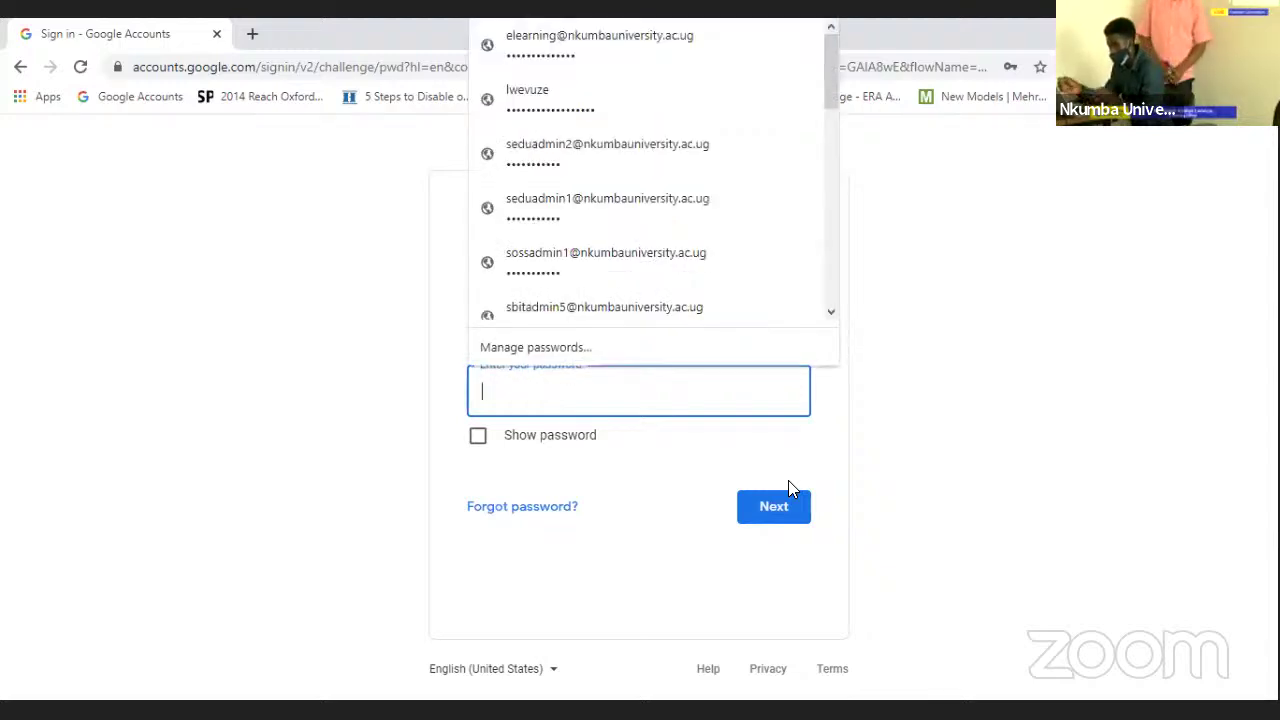
text(******)
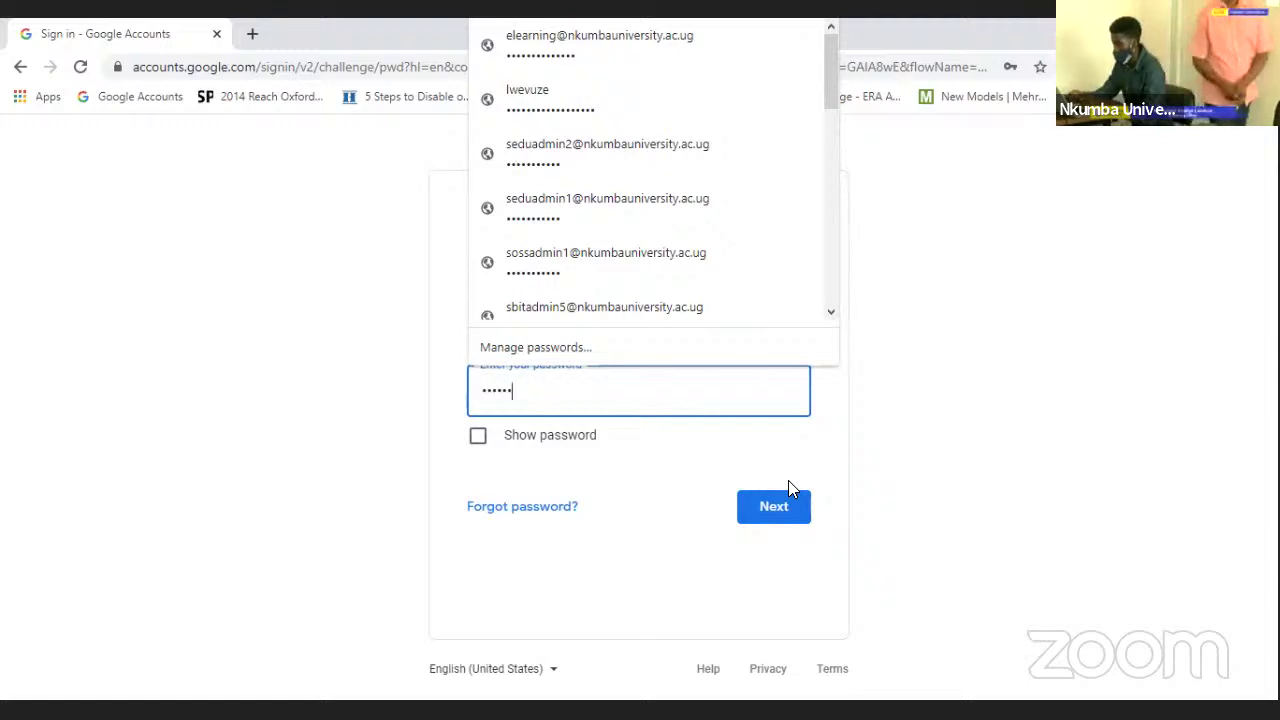
text(*)
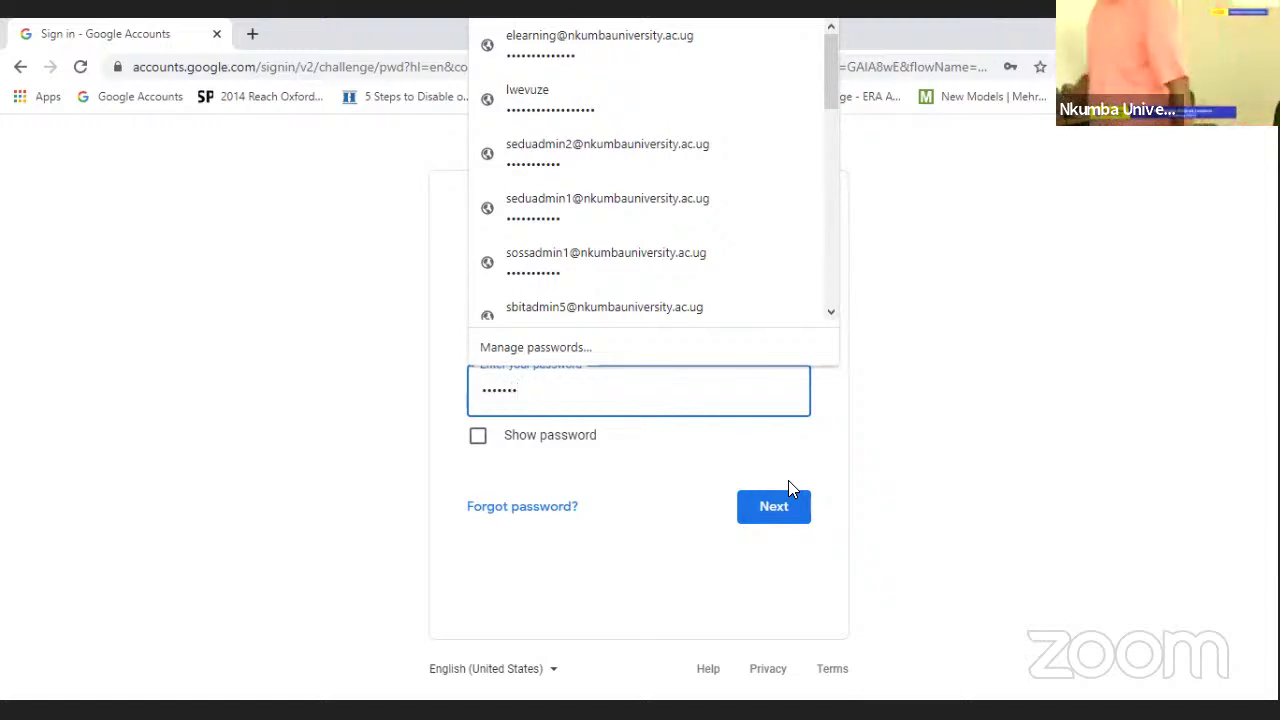
text(**)
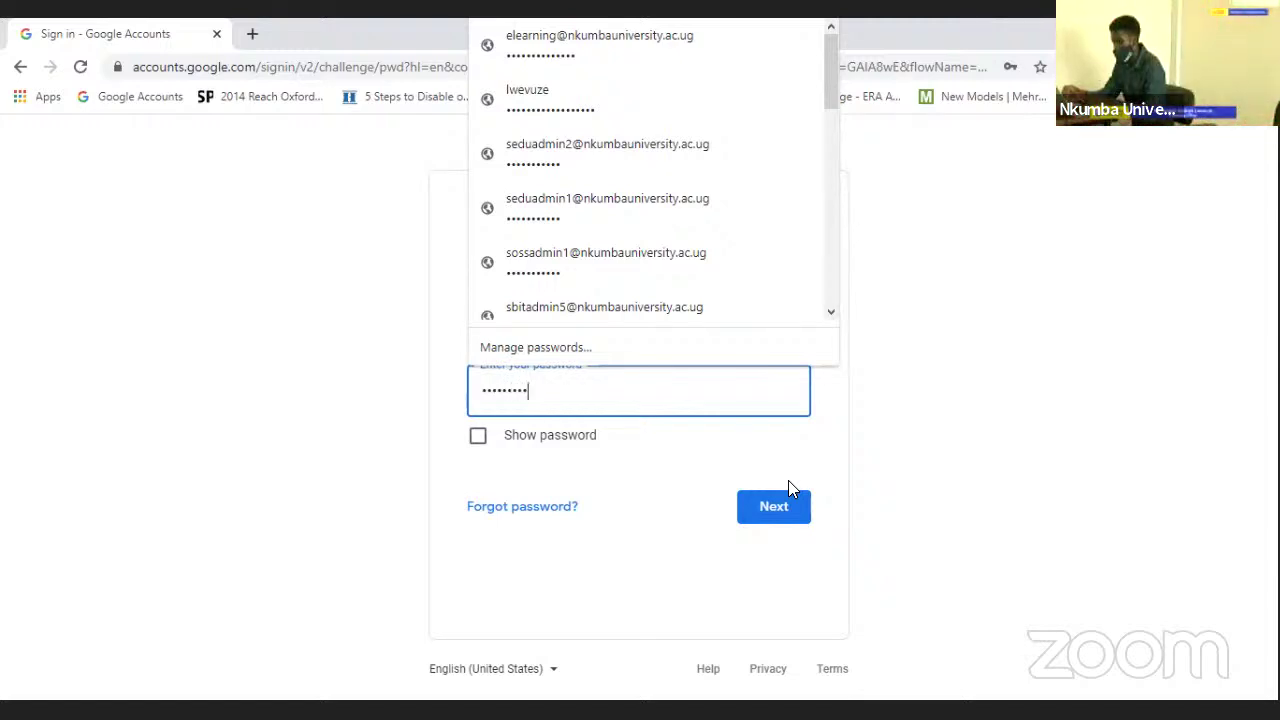
text(*)
click(790, 502)
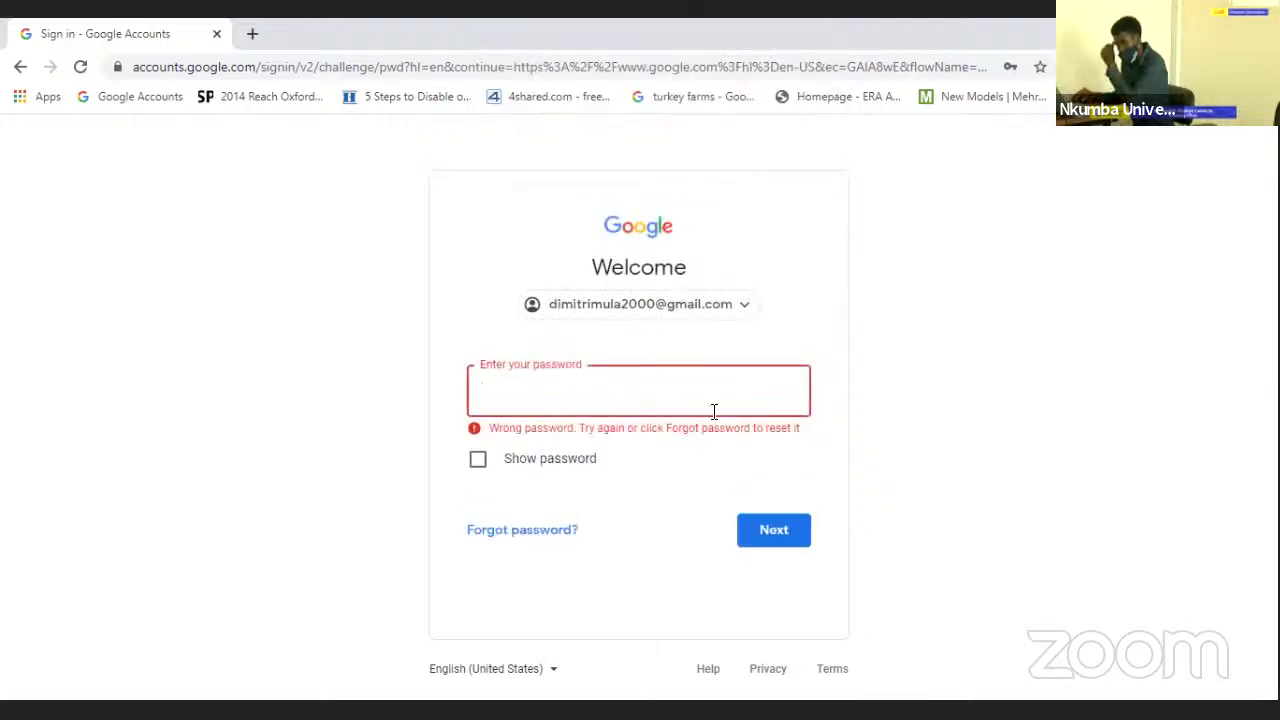
text(****)
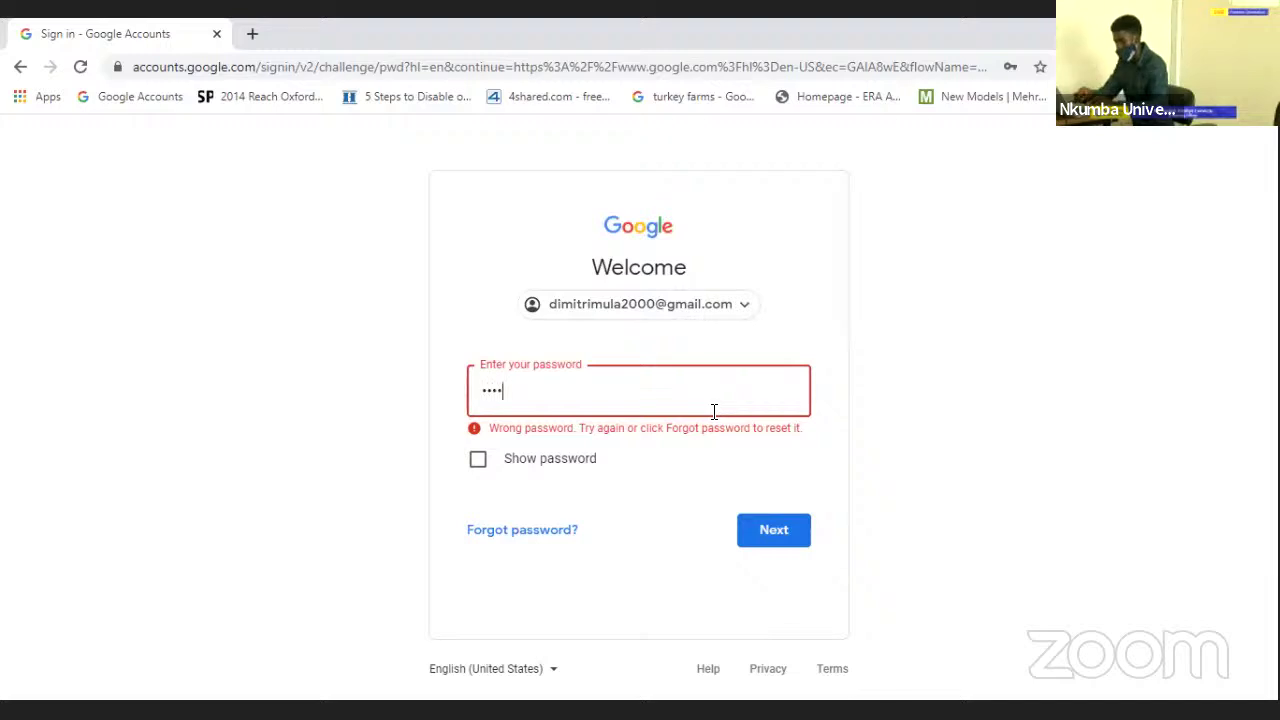
text(****)
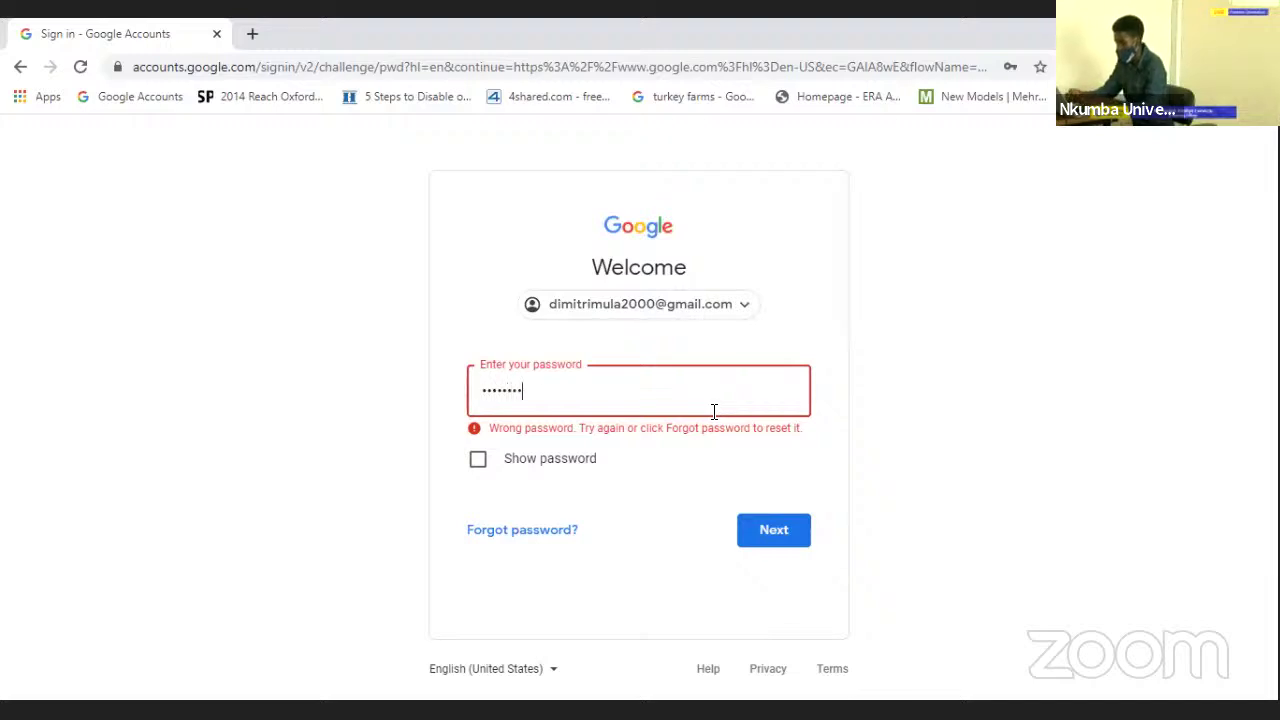
text(**)
click(785, 540)
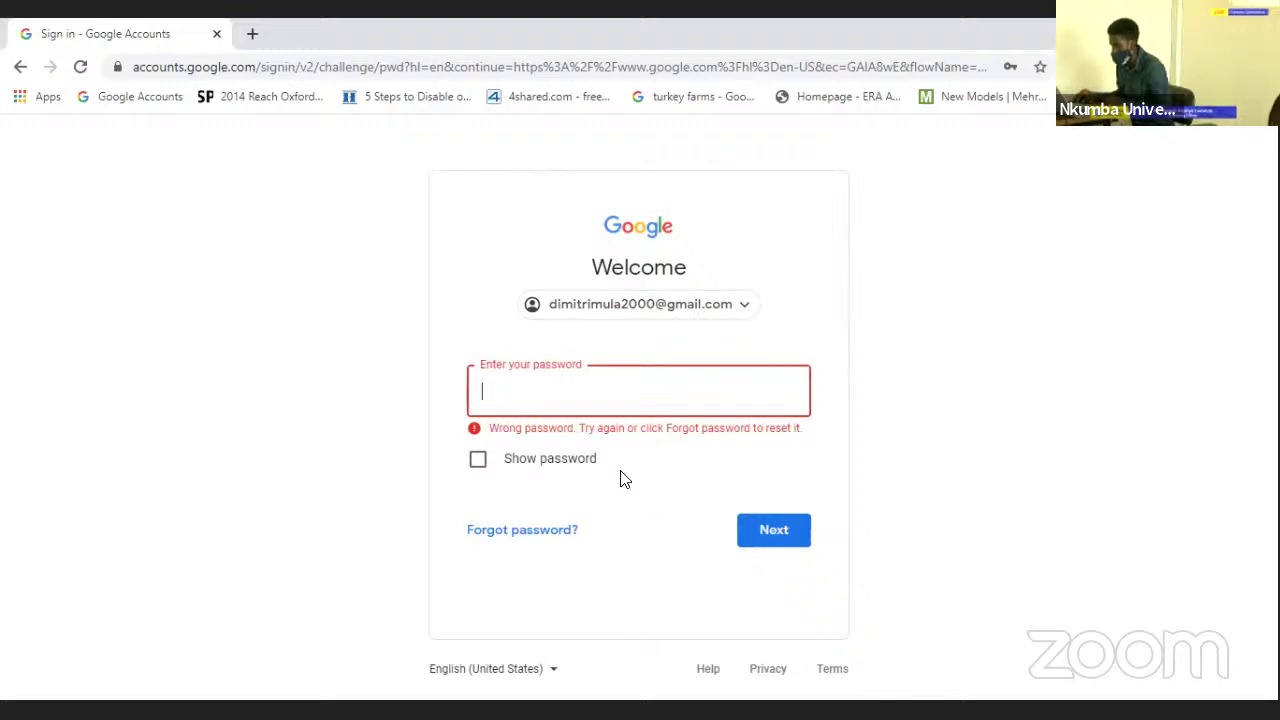
text(*)
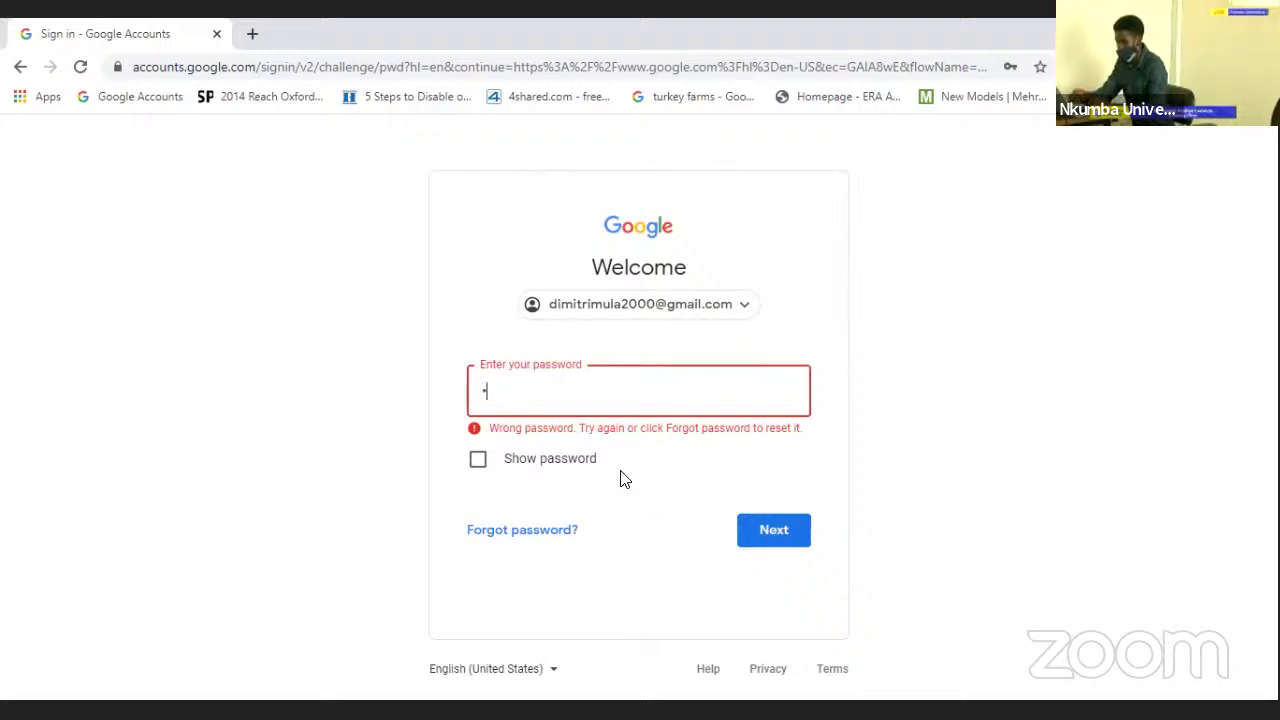
text(******)
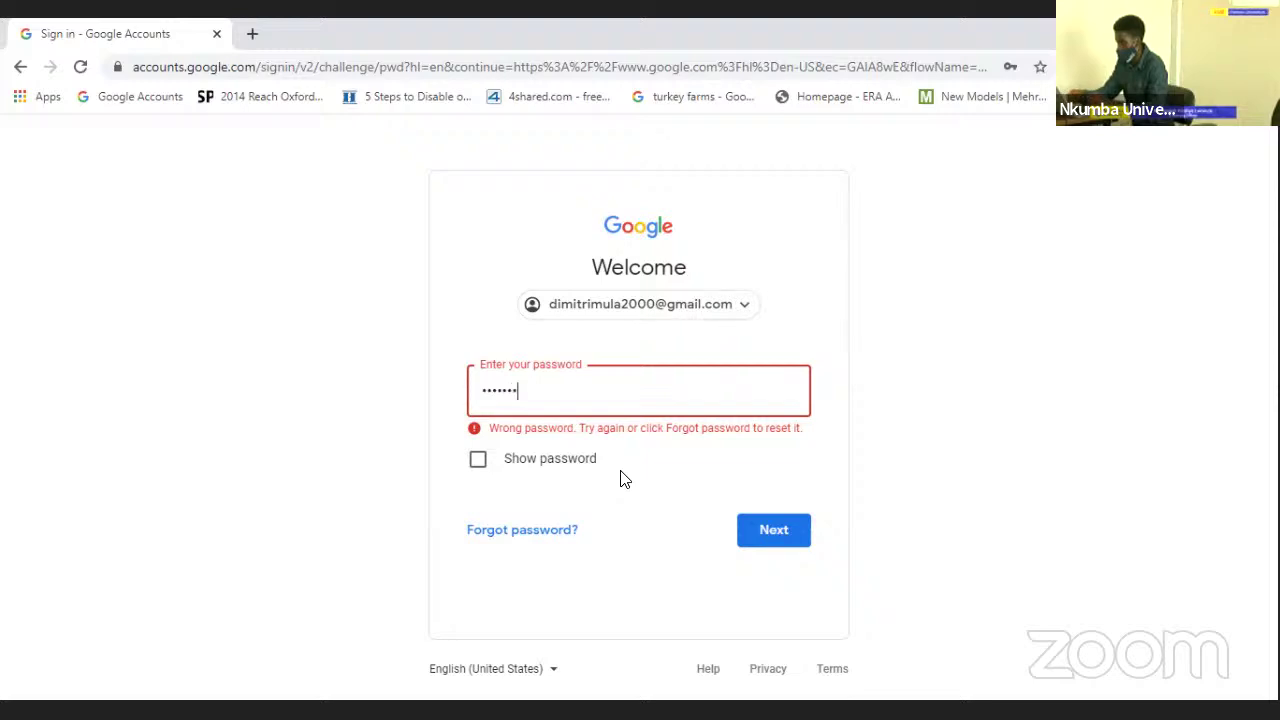
text(*****)
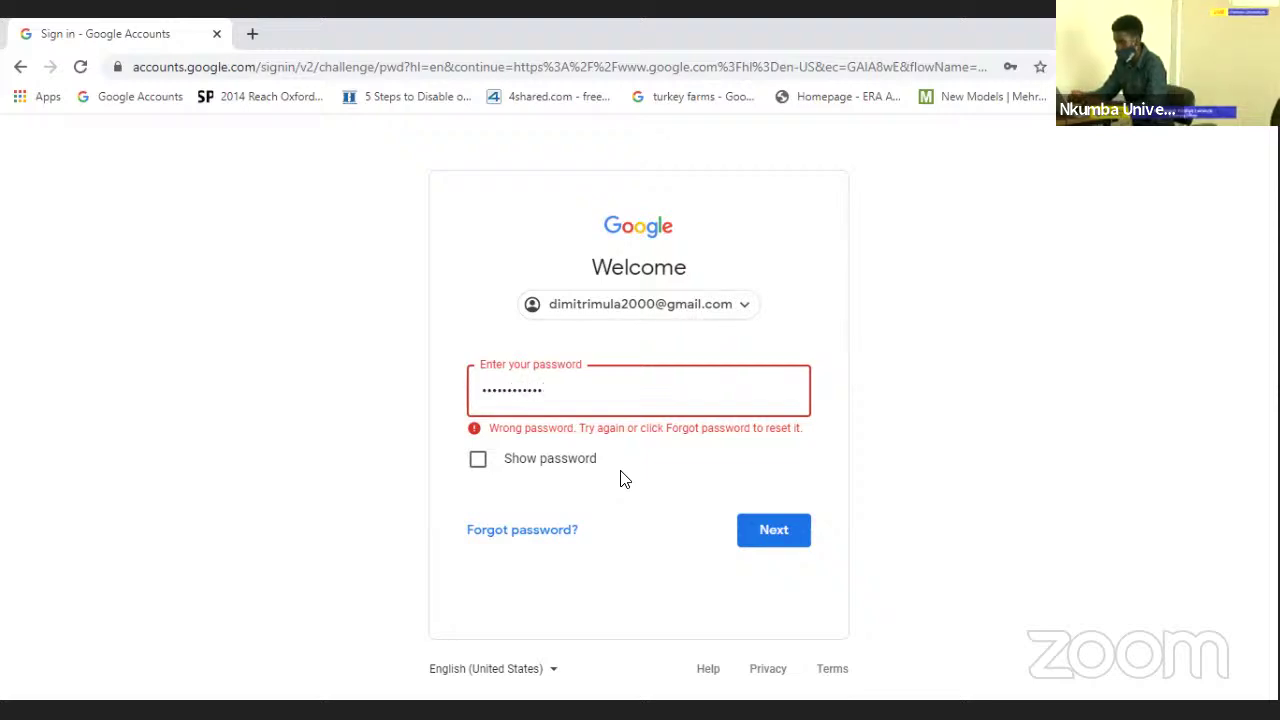
text(***)
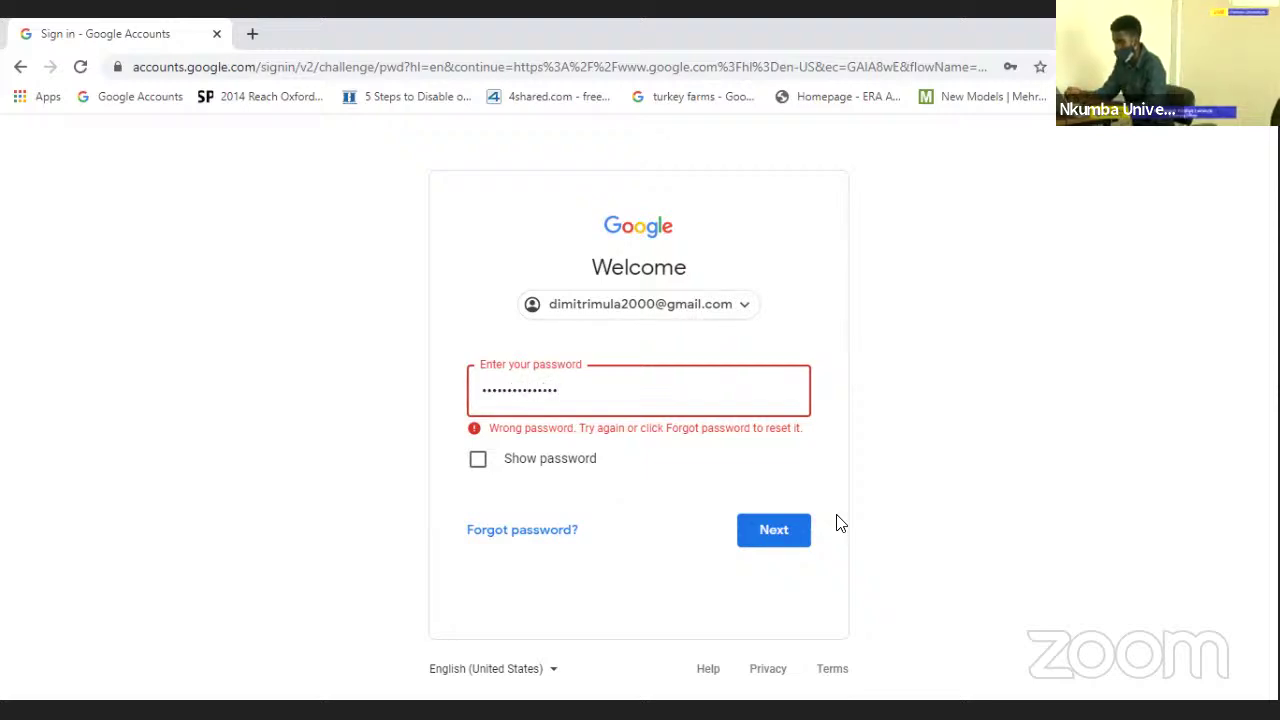
click(771, 541)
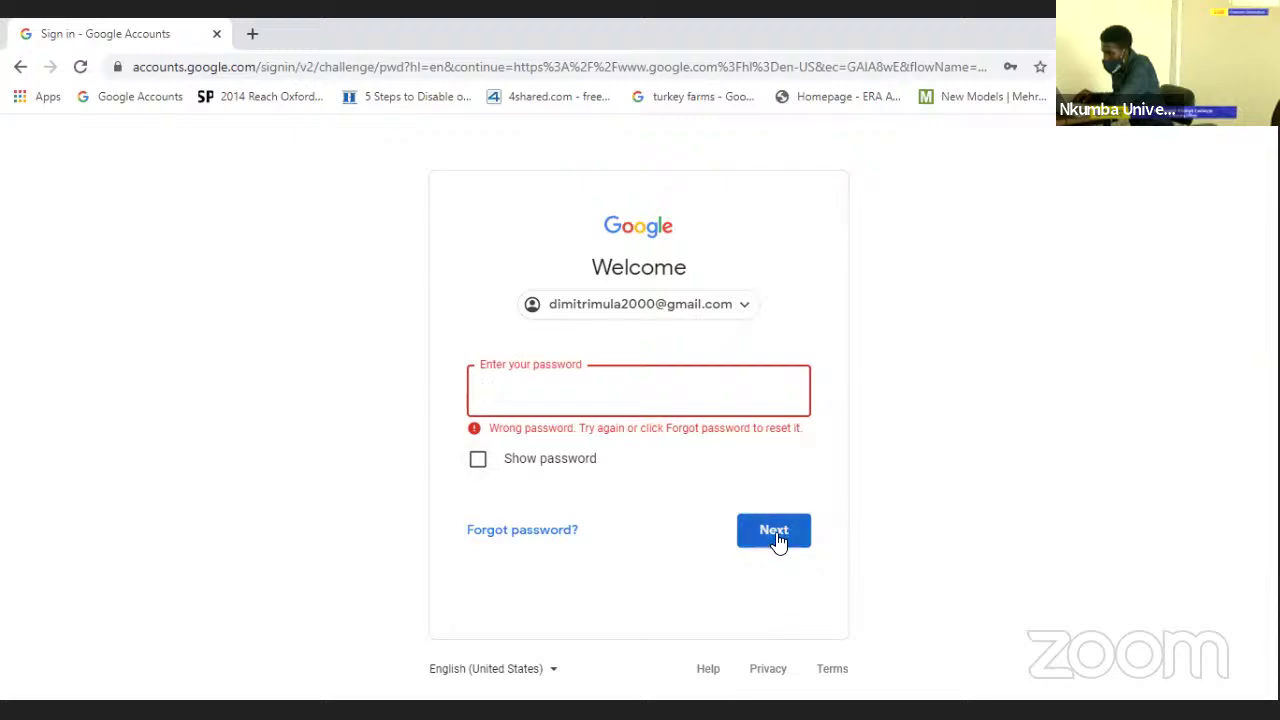
Step: Dismiss the saved-password suggestions, retype the password, and reach the Verify it's you page
click(557, 390)
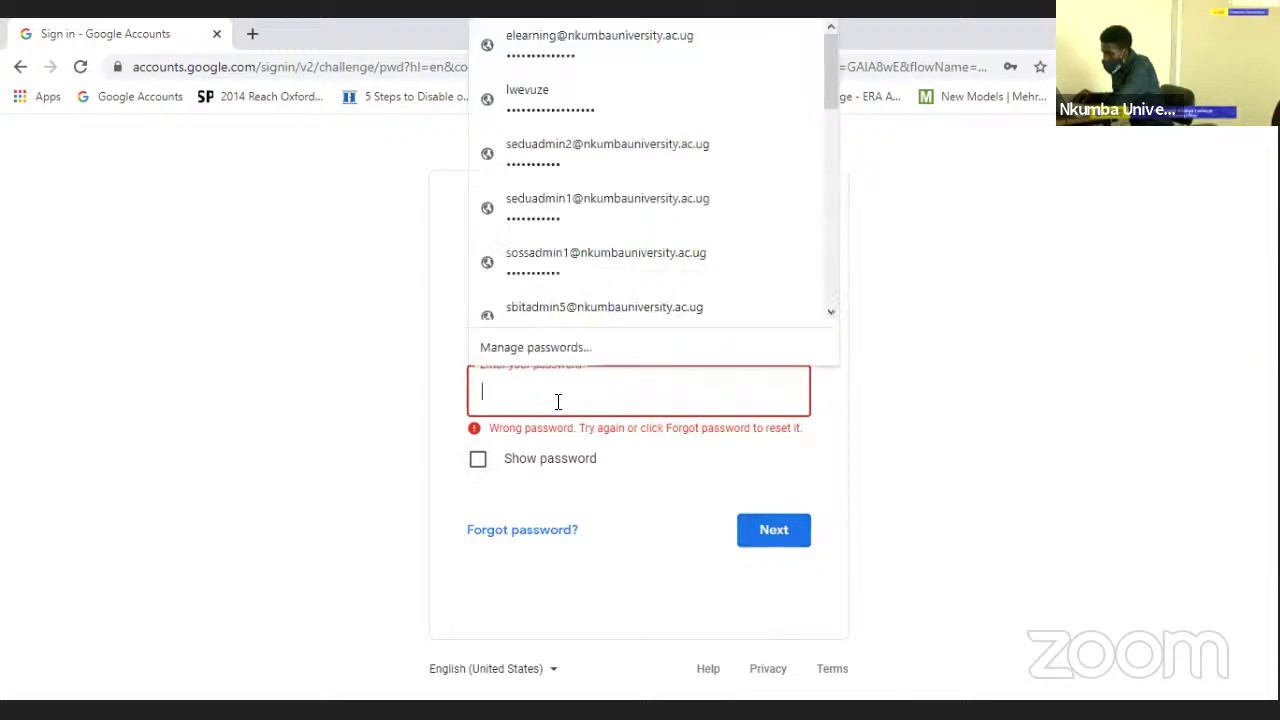
click(643, 557)
click(652, 396)
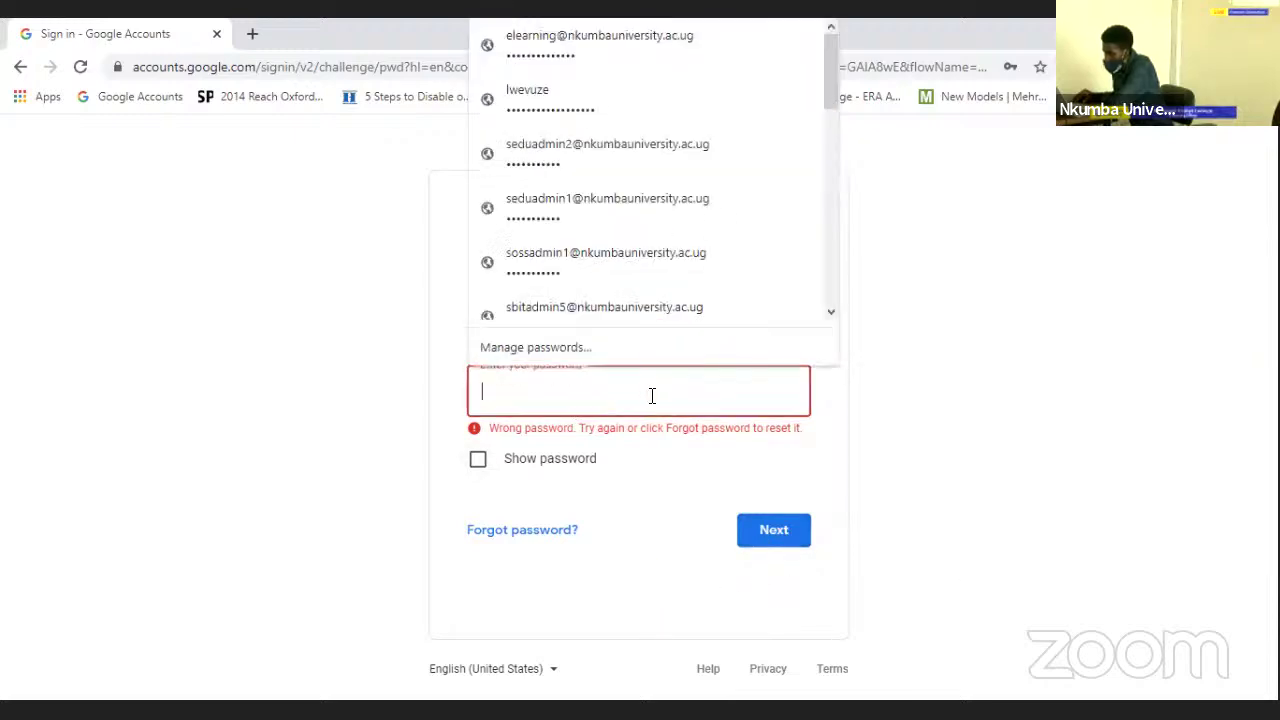
text(*)
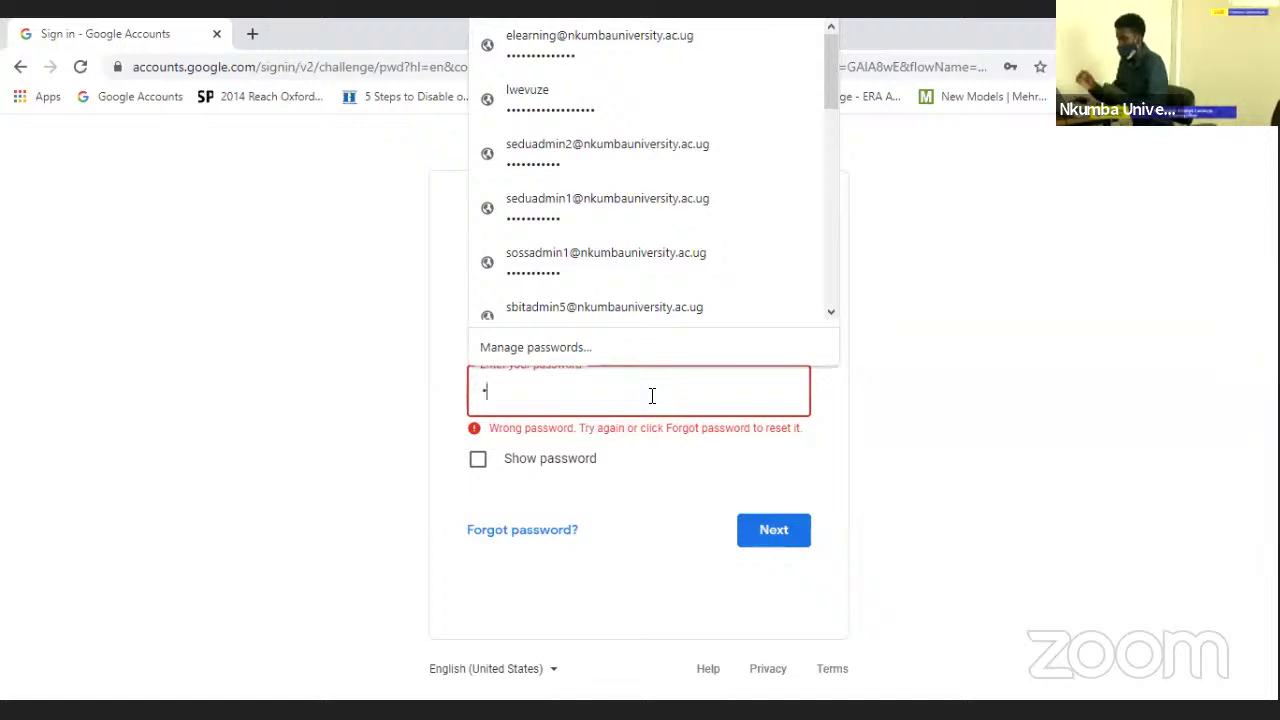
text(******)
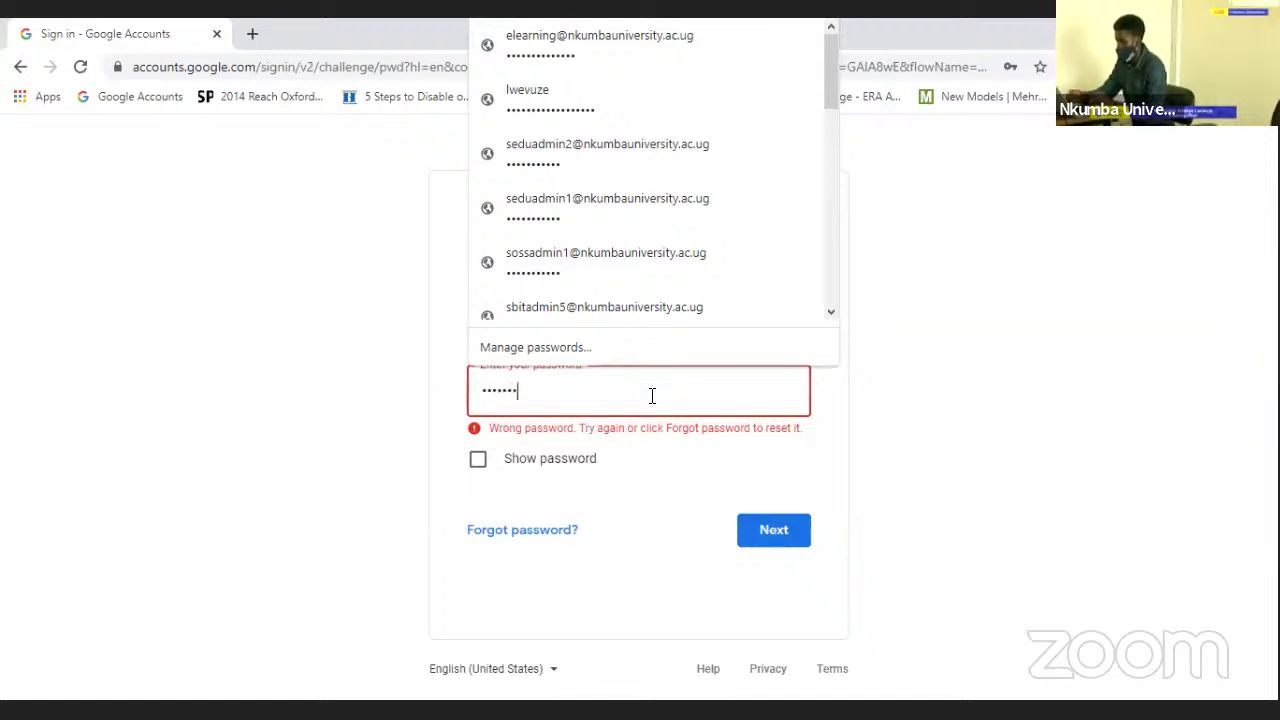
text(*****)
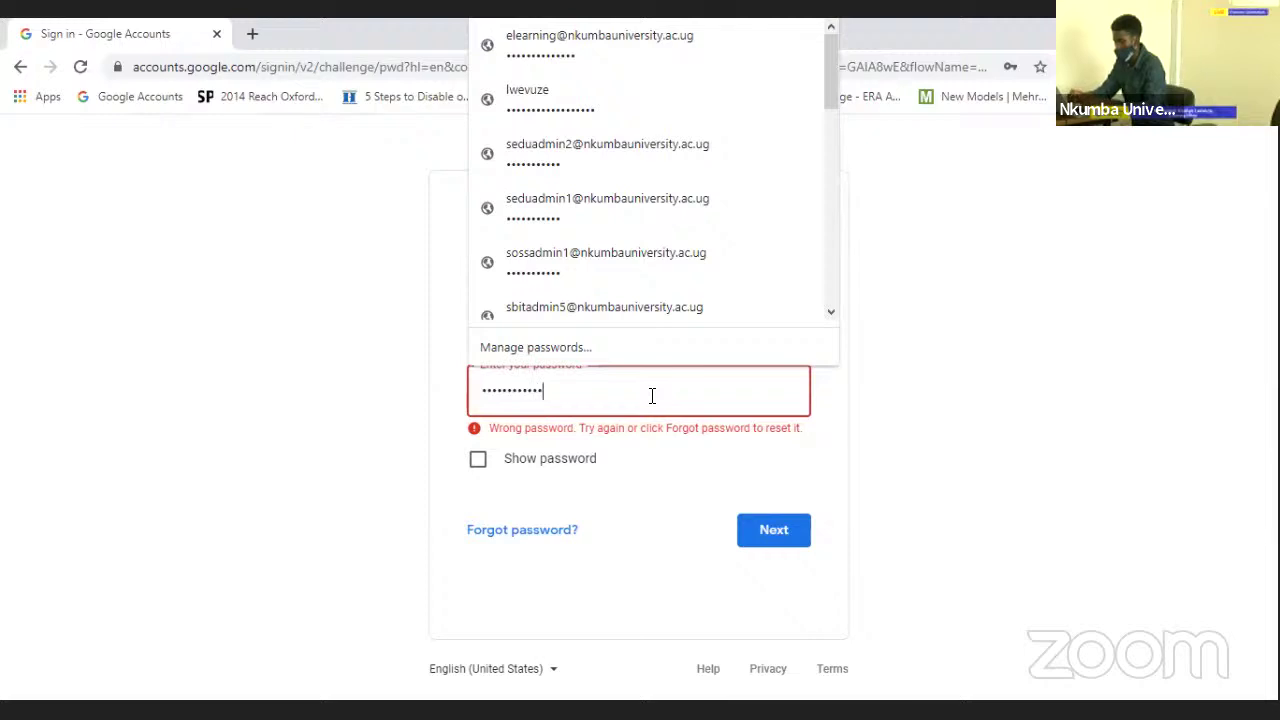
text(***)
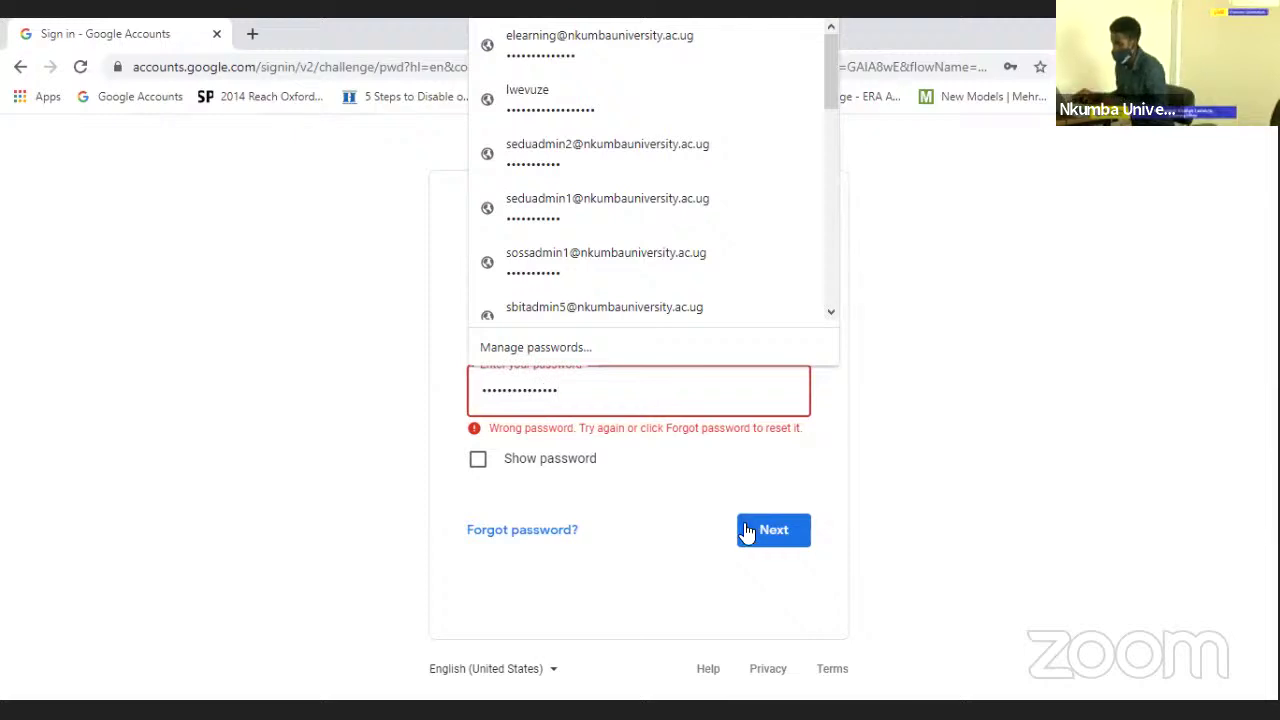
click(746, 531)
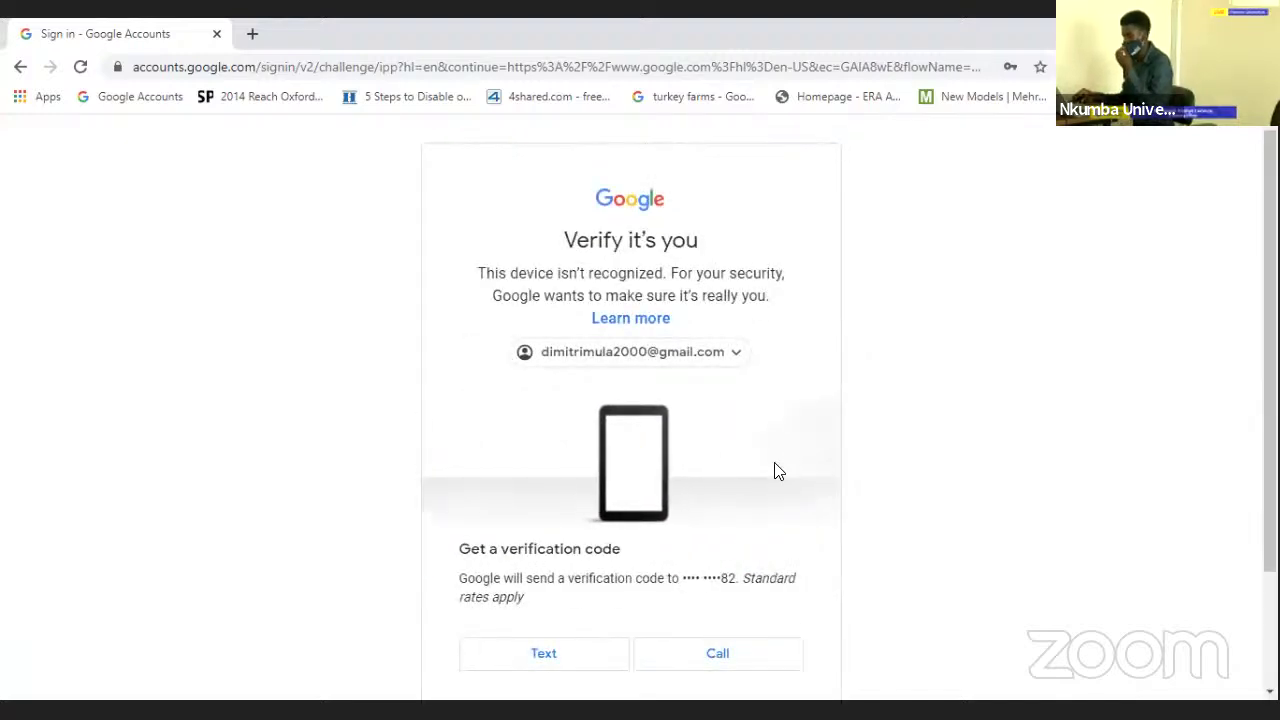
Step: Skip the phone code on Verify it's you and choose 'Try another way'
scroll(692, 520, down, 2)
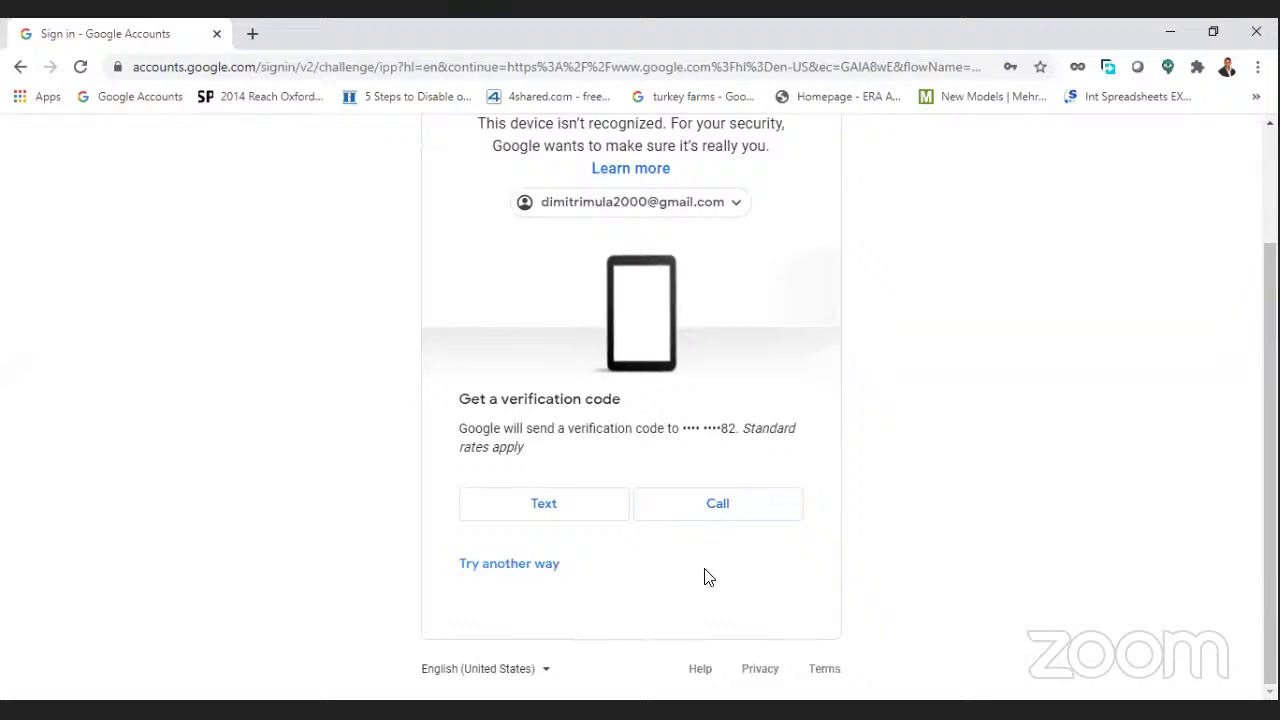
scroll(704, 577, up, 1)
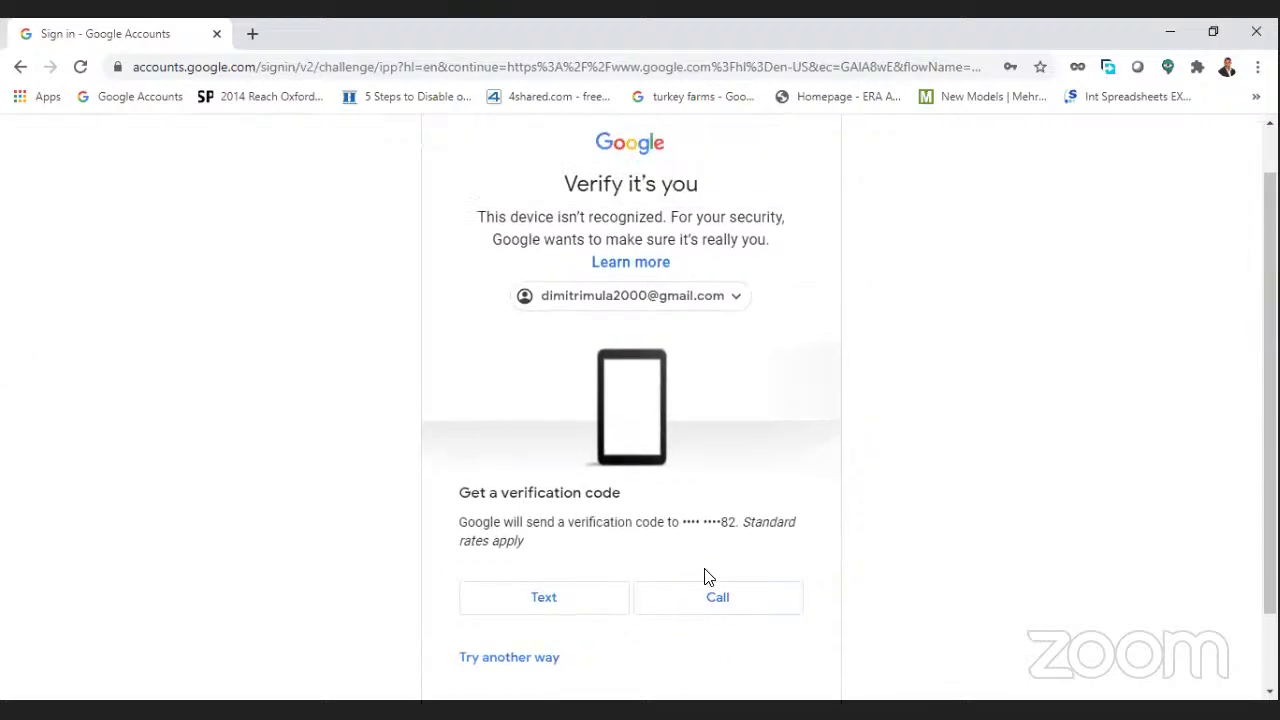
scroll(642, 316, down, 1)
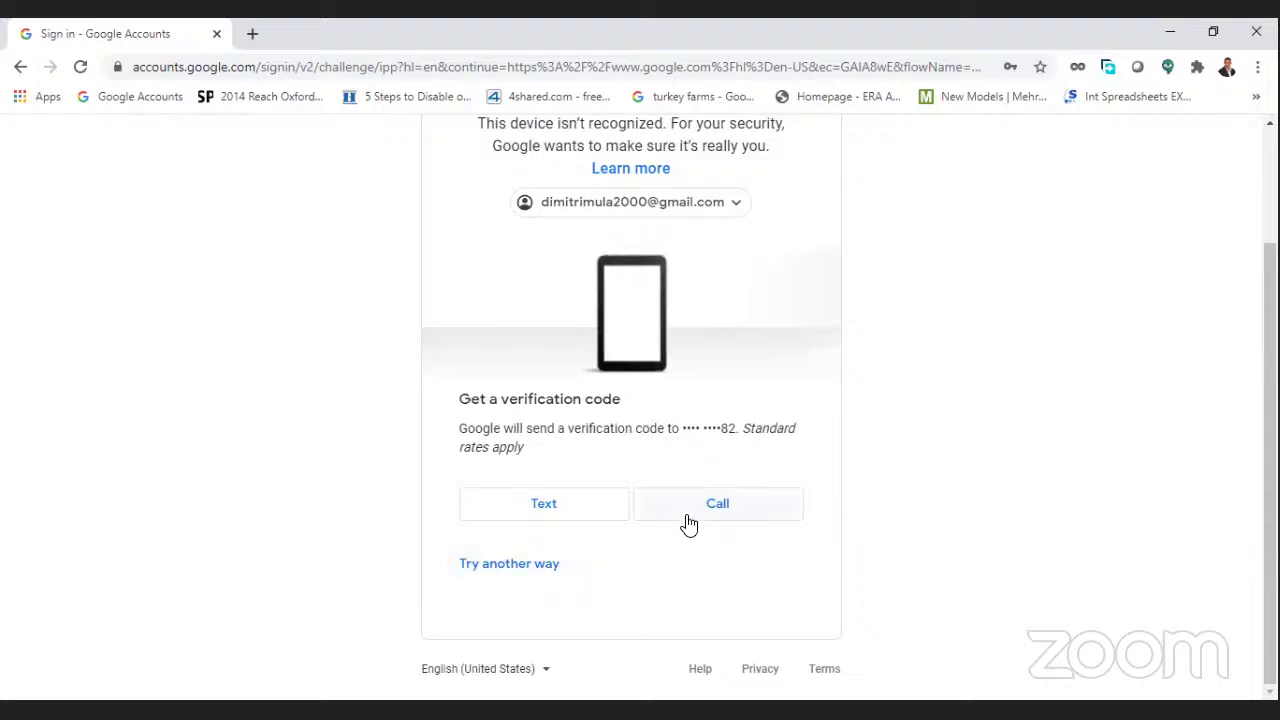
scroll(617, 566, up, 2)
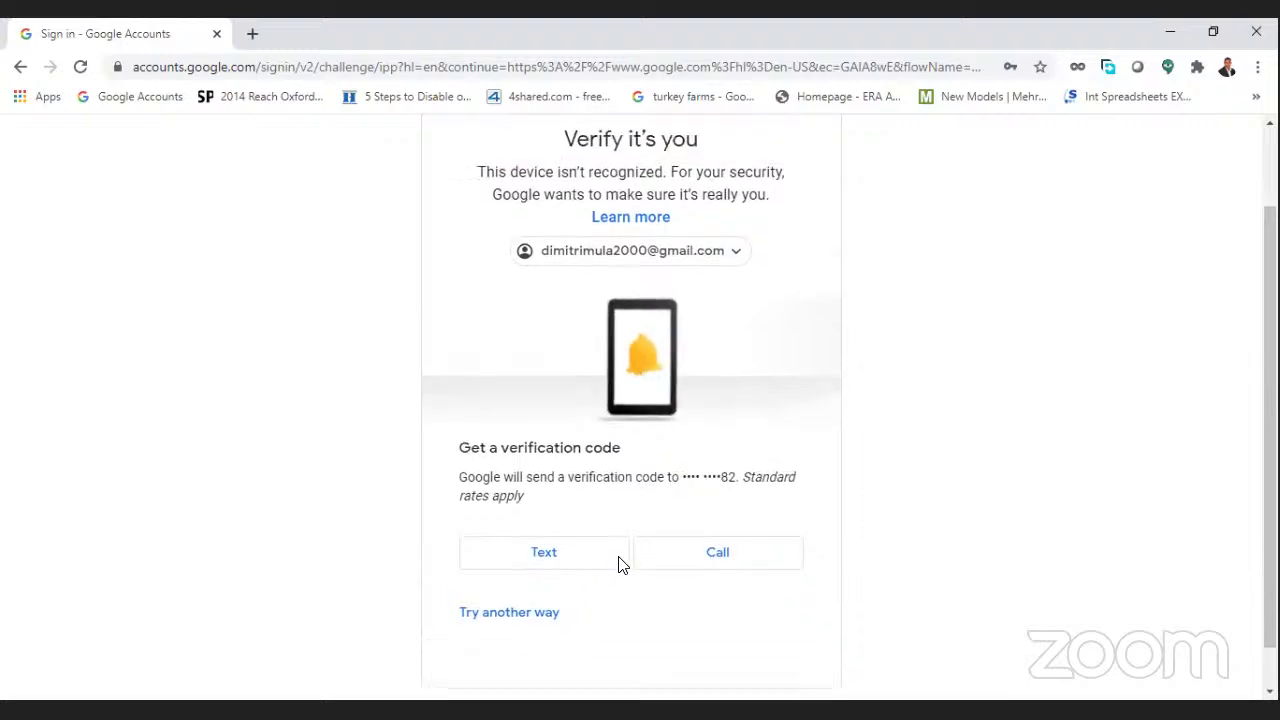
scroll(617, 562, down, 3)
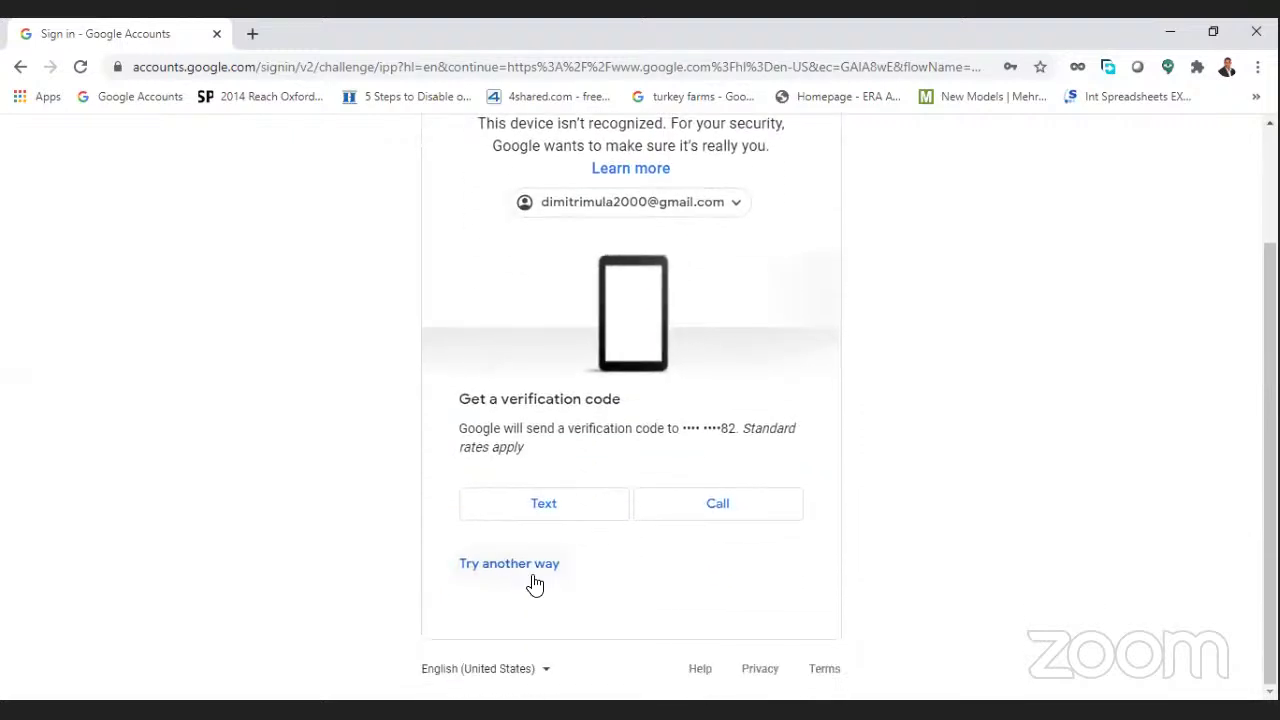
click(533, 580)
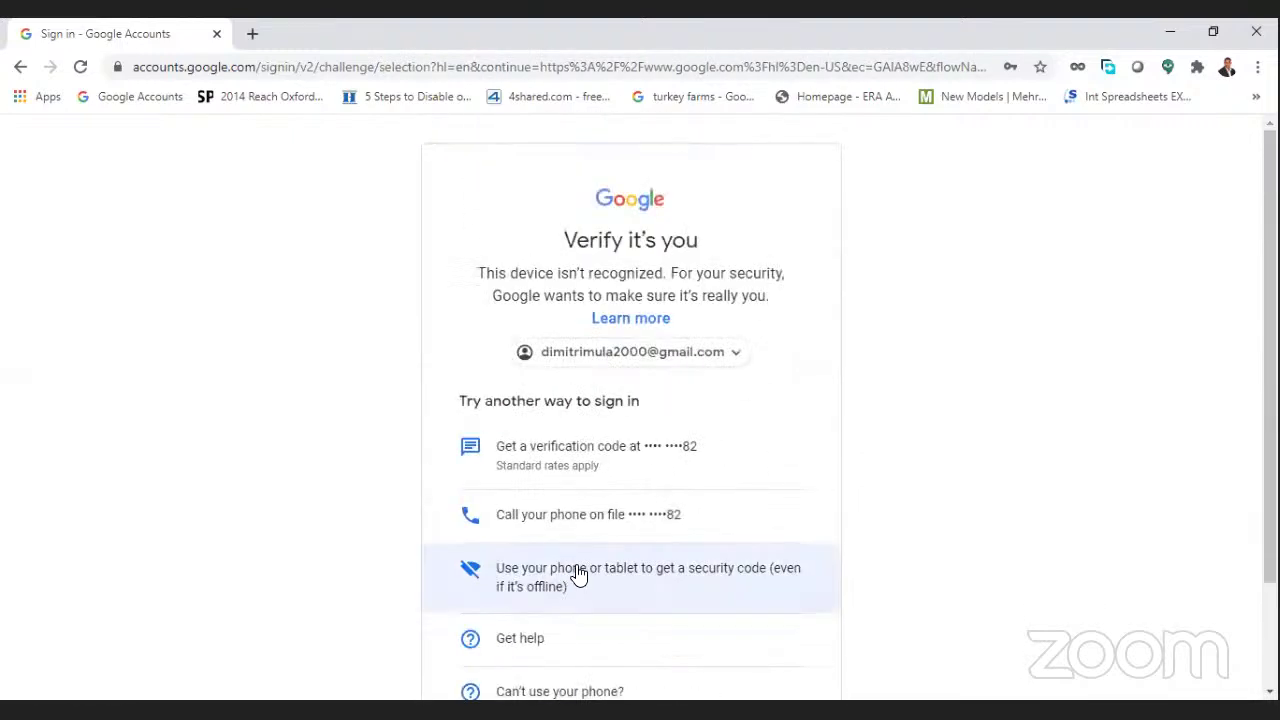
Step: Scroll through the alternative verification options without choosing one
scroll(580, 571, down, 2)
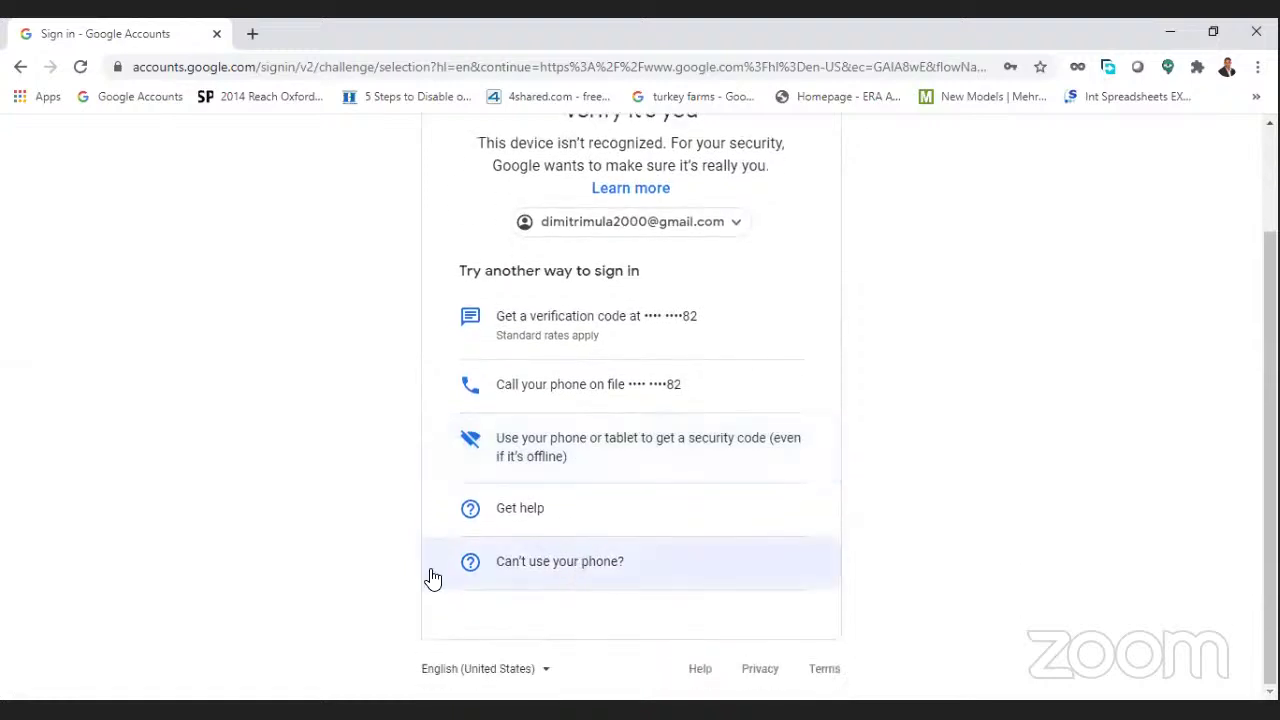
scroll(268, 571, up, 2)
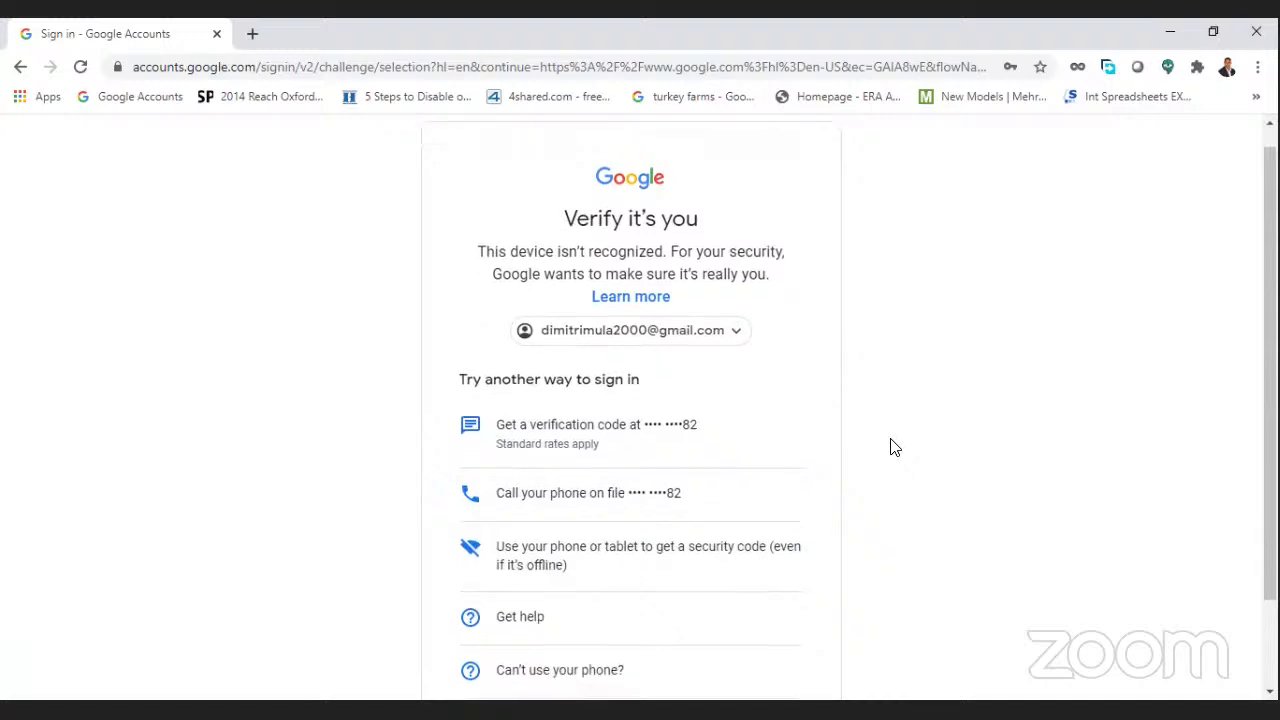
scroll(891, 448, down, 2)
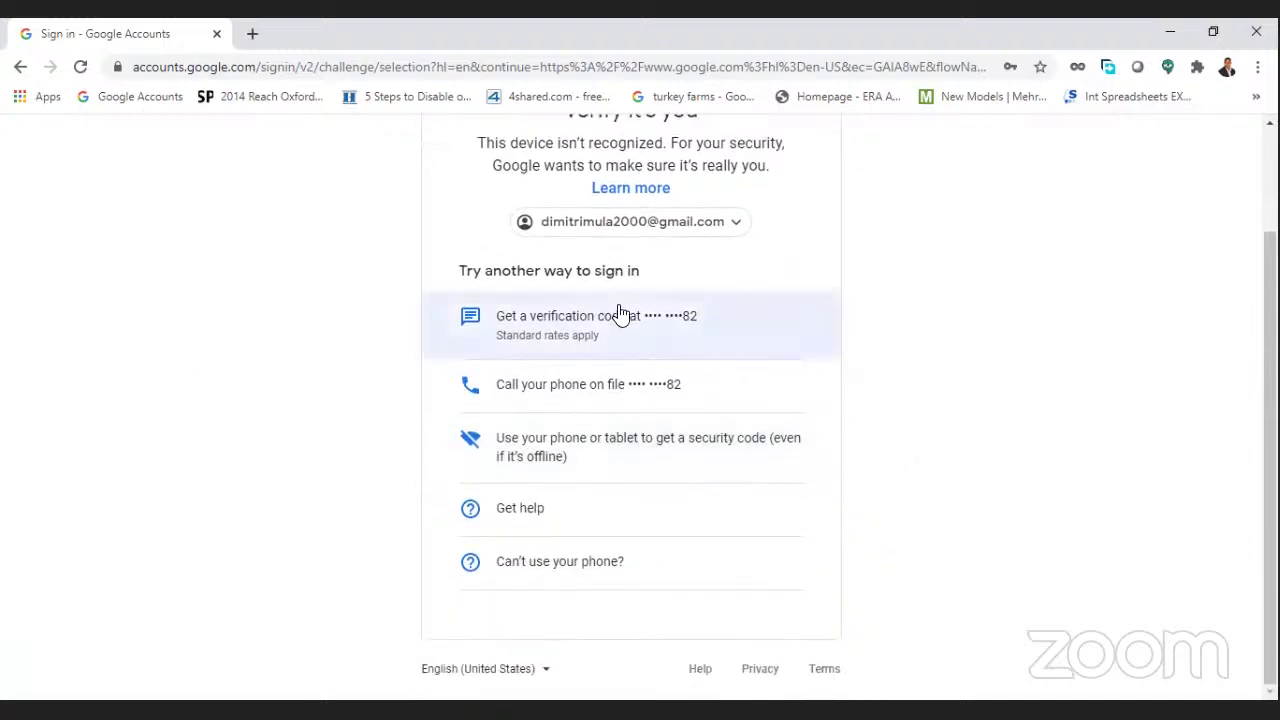
scroll(680, 312, up, 2)
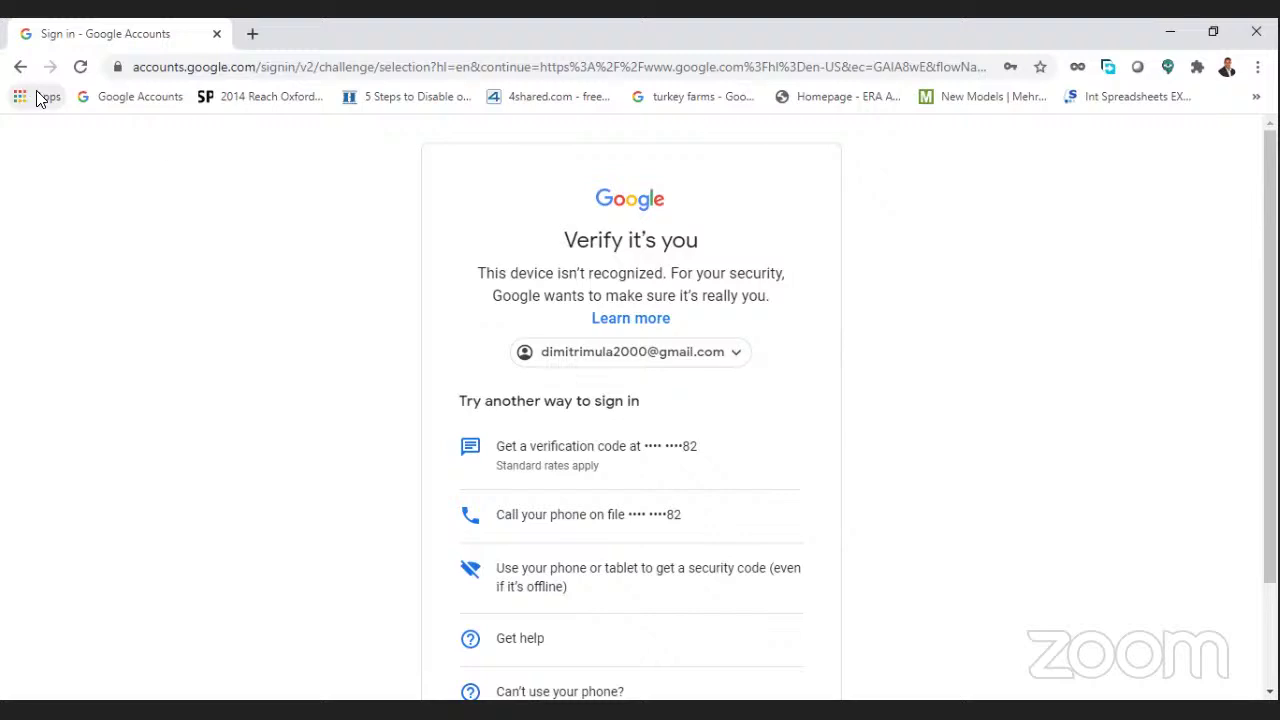
scroll(534, 543, down, 2)
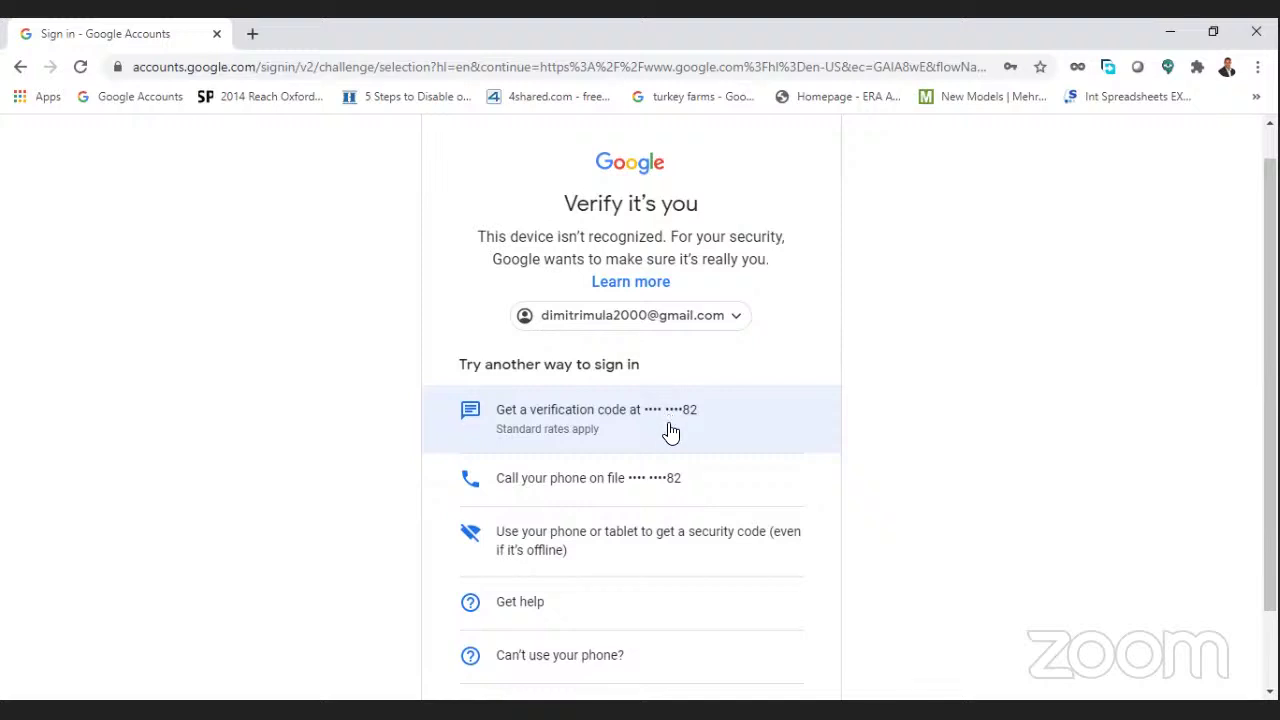
scroll(657, 535, down, 1)
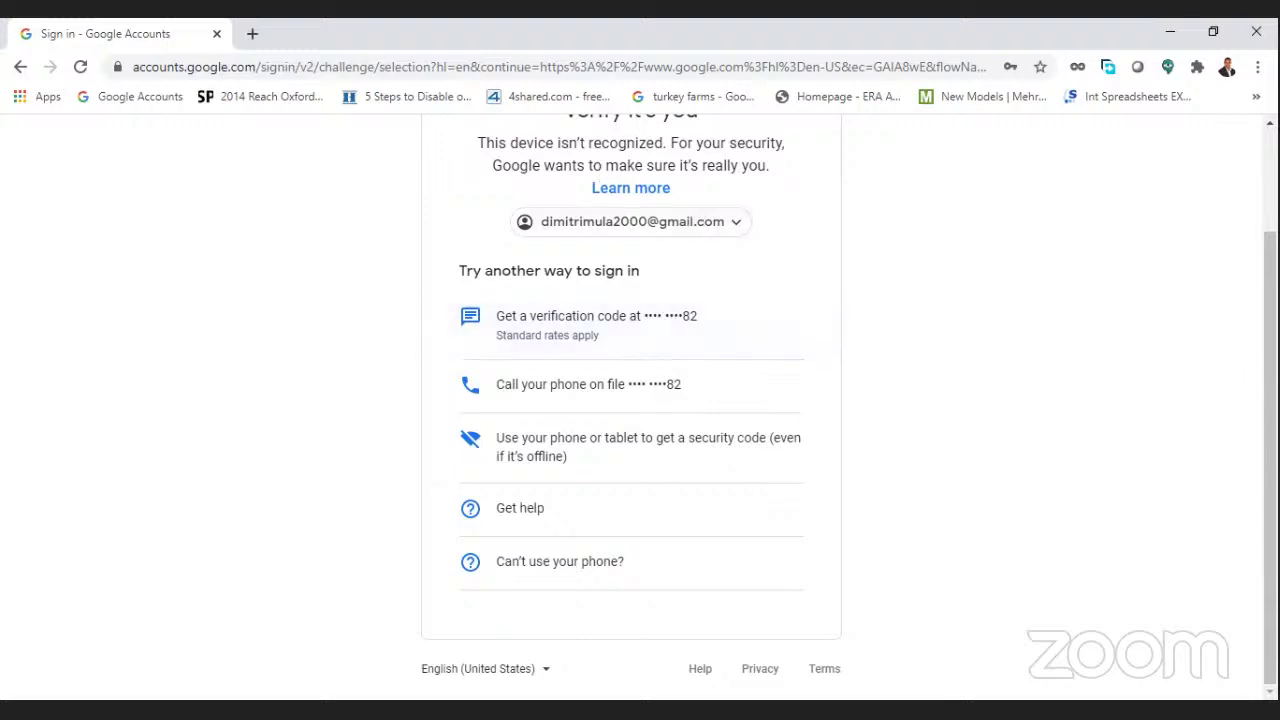
scroll(918, 469, up, 1)
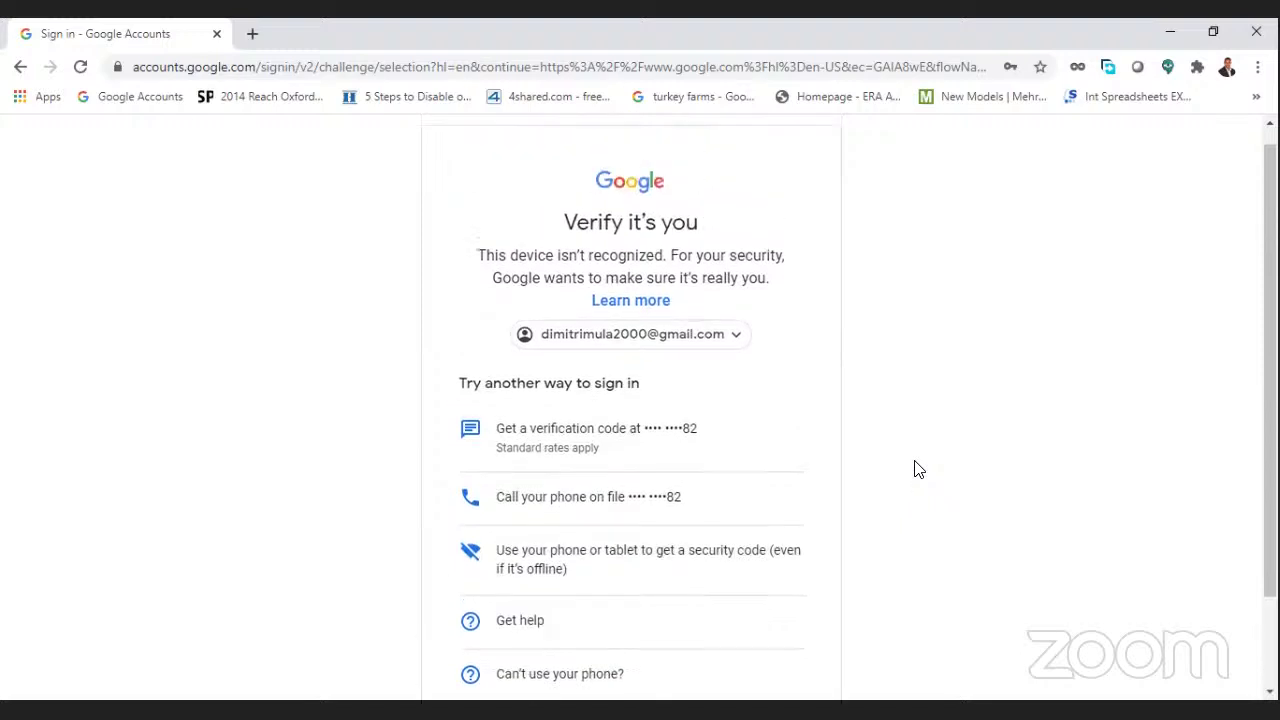
scroll(837, 420, down, 1)
scroll(837, 429, up, 1)
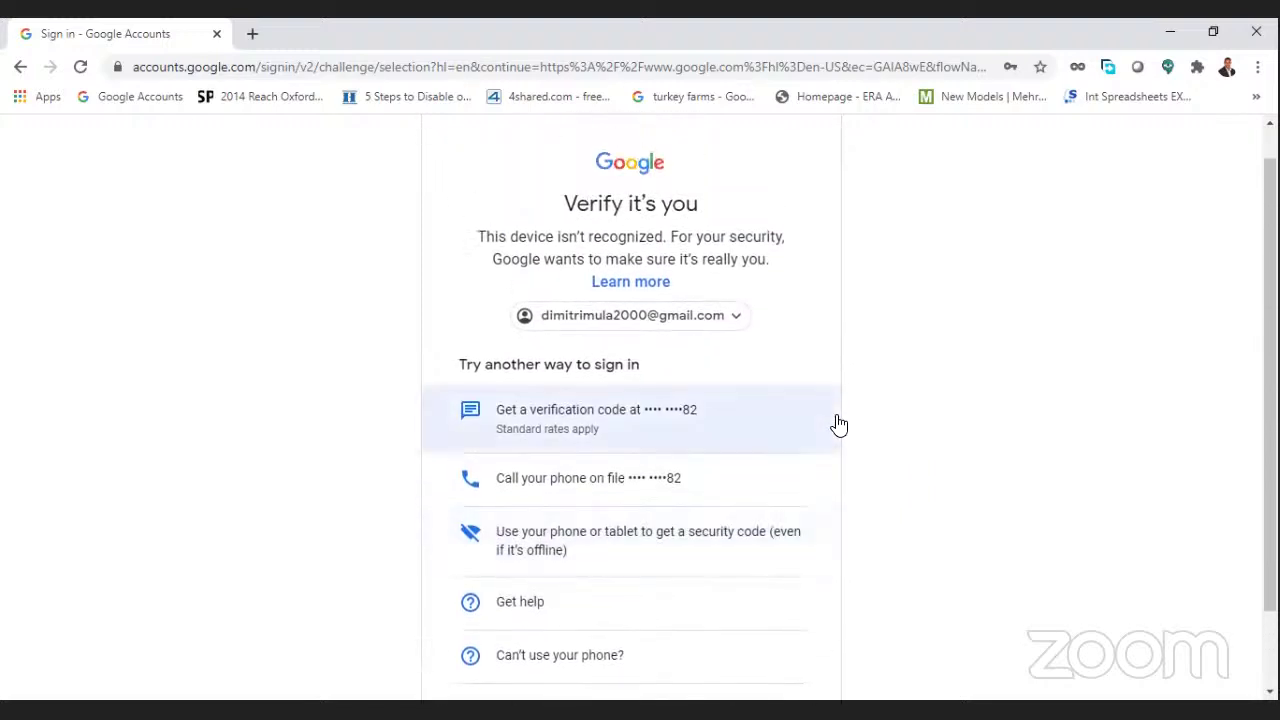
scroll(835, 440, down, 1)
scroll(823, 514, up, 2)
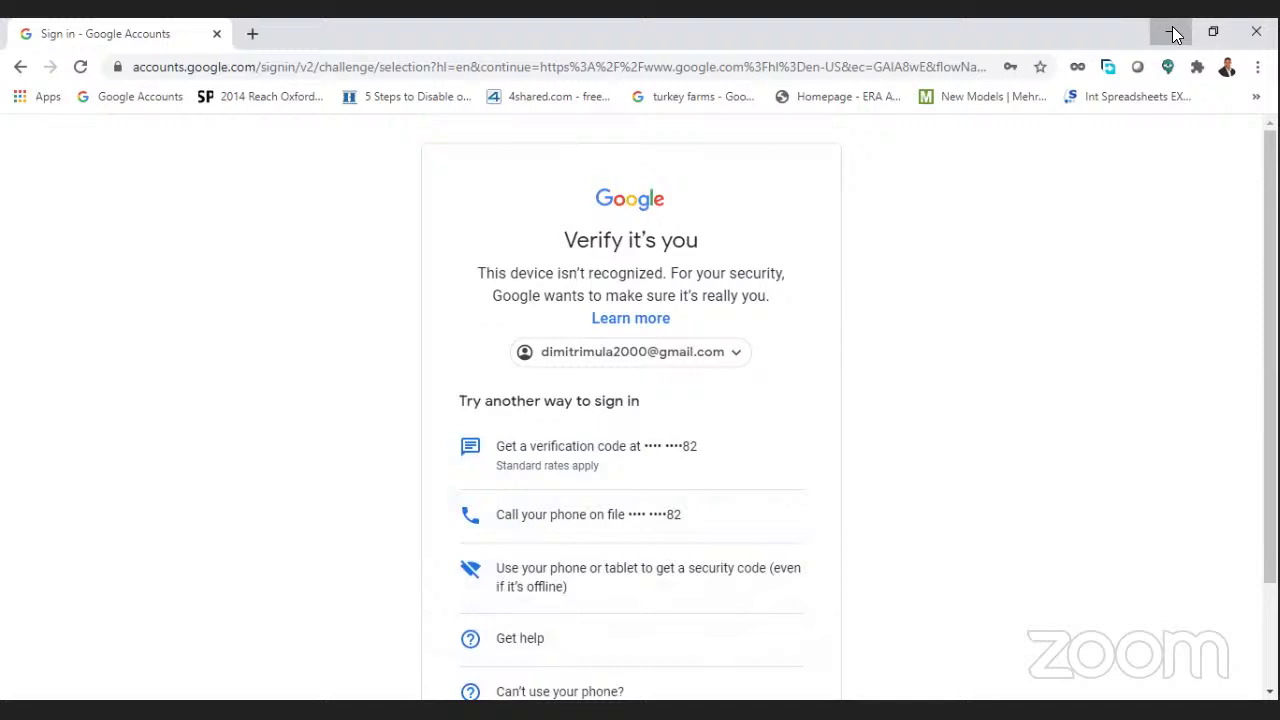
Step: Restore the browser window and load elearning.nkumbauniversity.ac.ug
click(1213, 31)
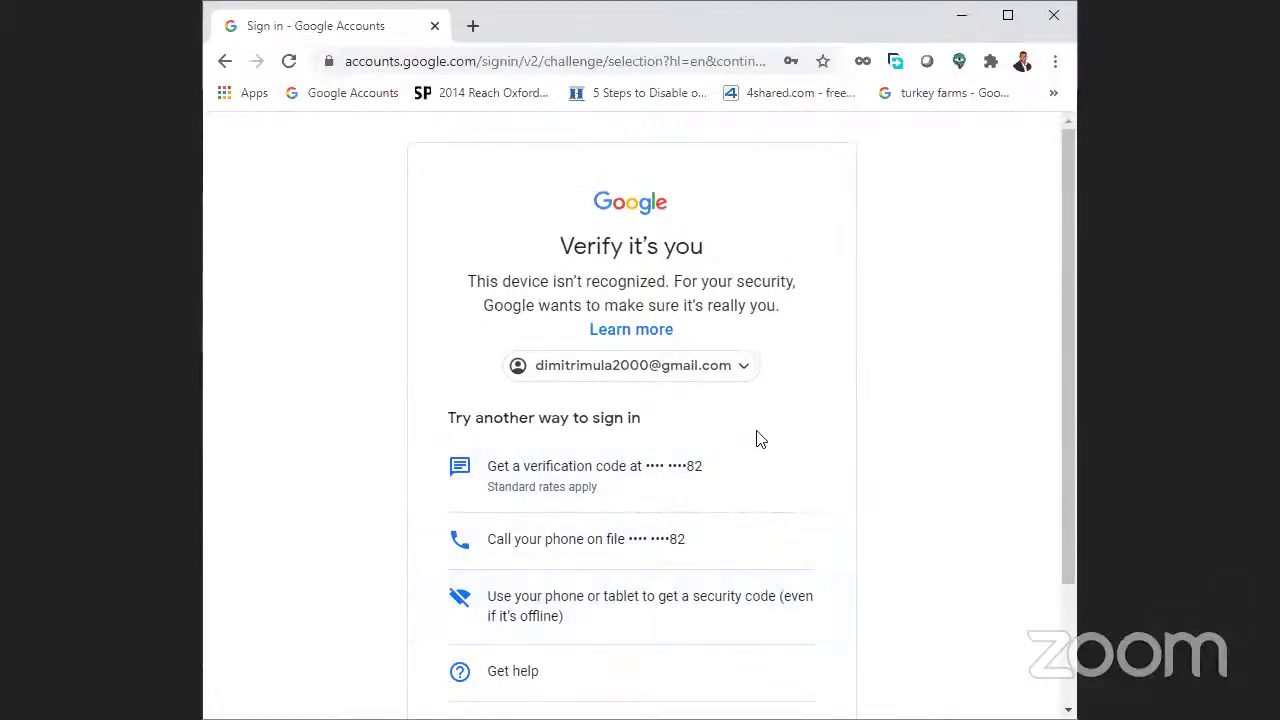
scroll(757, 445, down, 2)
scroll(763, 457, up, 2)
scroll(620, 591, down, 2)
scroll(625, 607, up, 2)
click(647, 66)
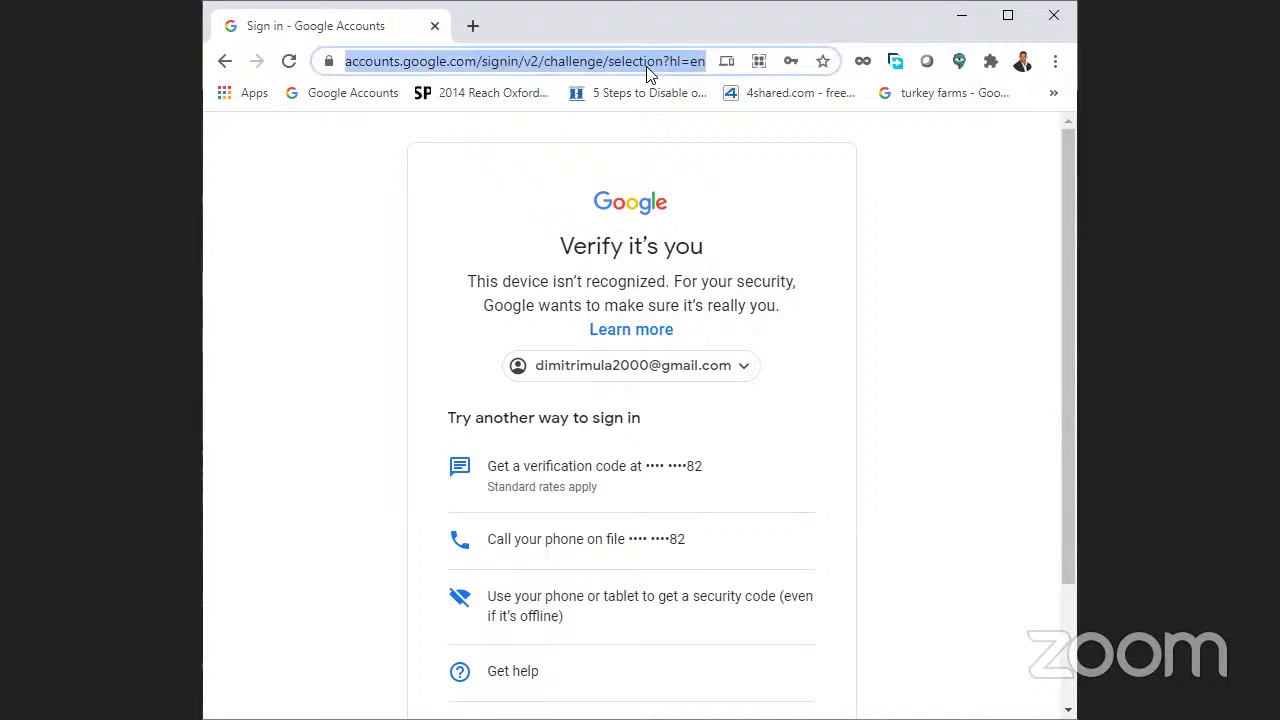
text(elearning.nkumbauniversity.ac.ug)
key(Return)
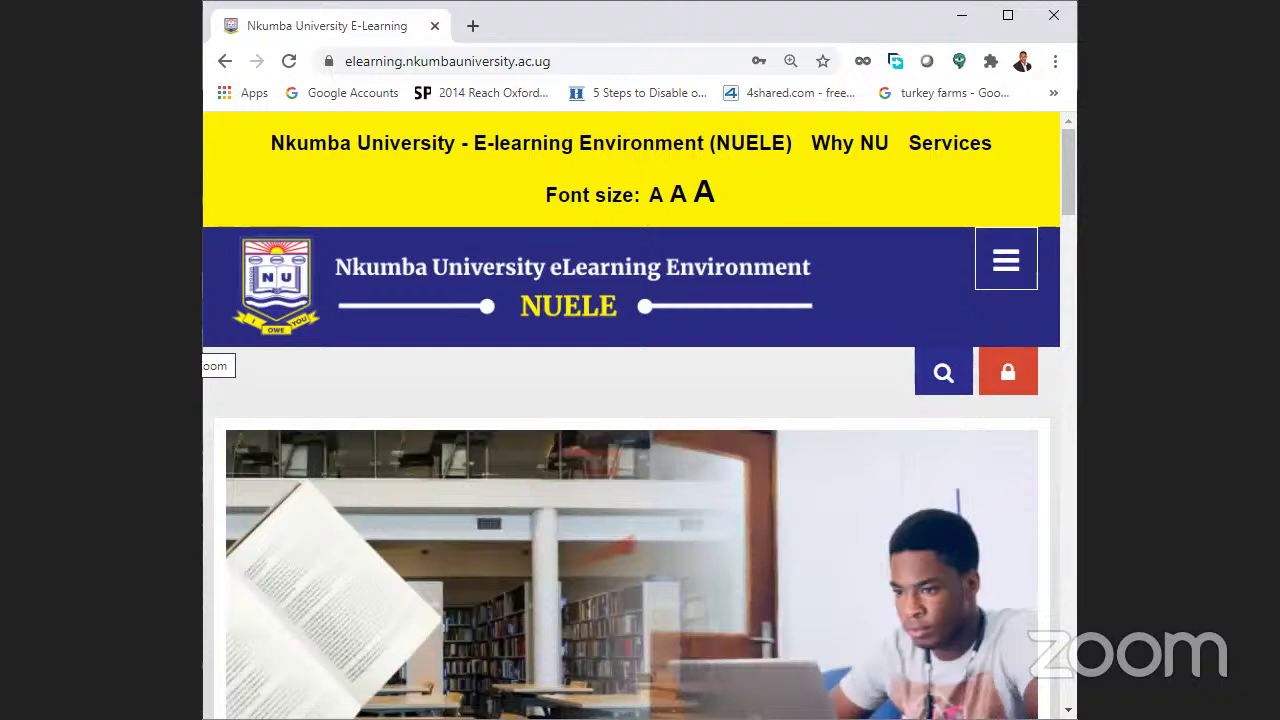
Step: Sign in with the saved login and open Site administration > Users > Browse list of users
click(1007, 371)
click(961, 401)
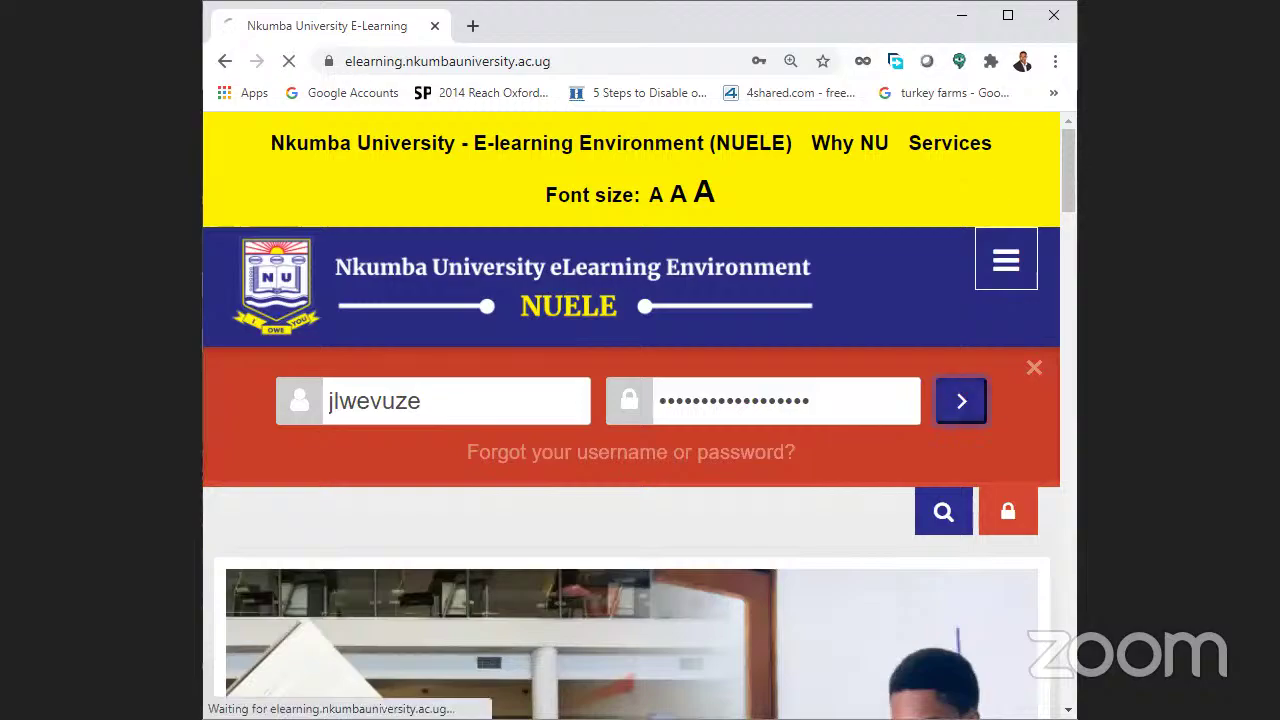
click(1008, 15)
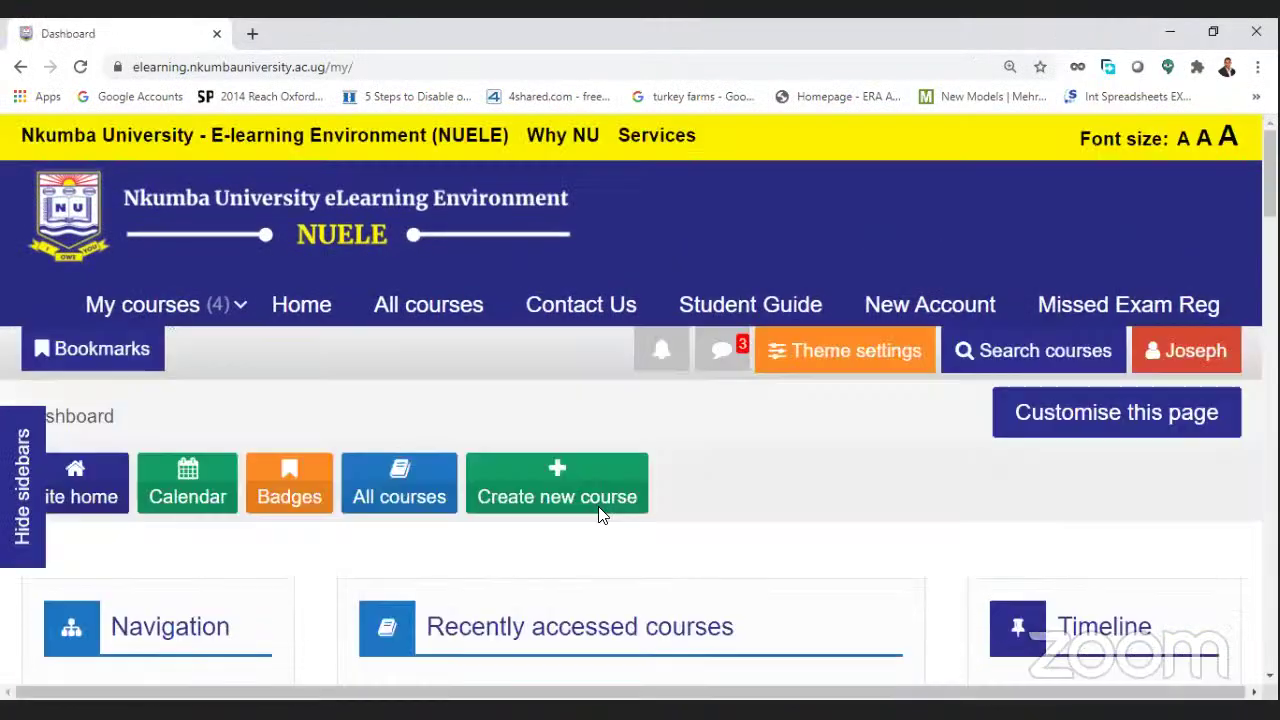
click(830, 350)
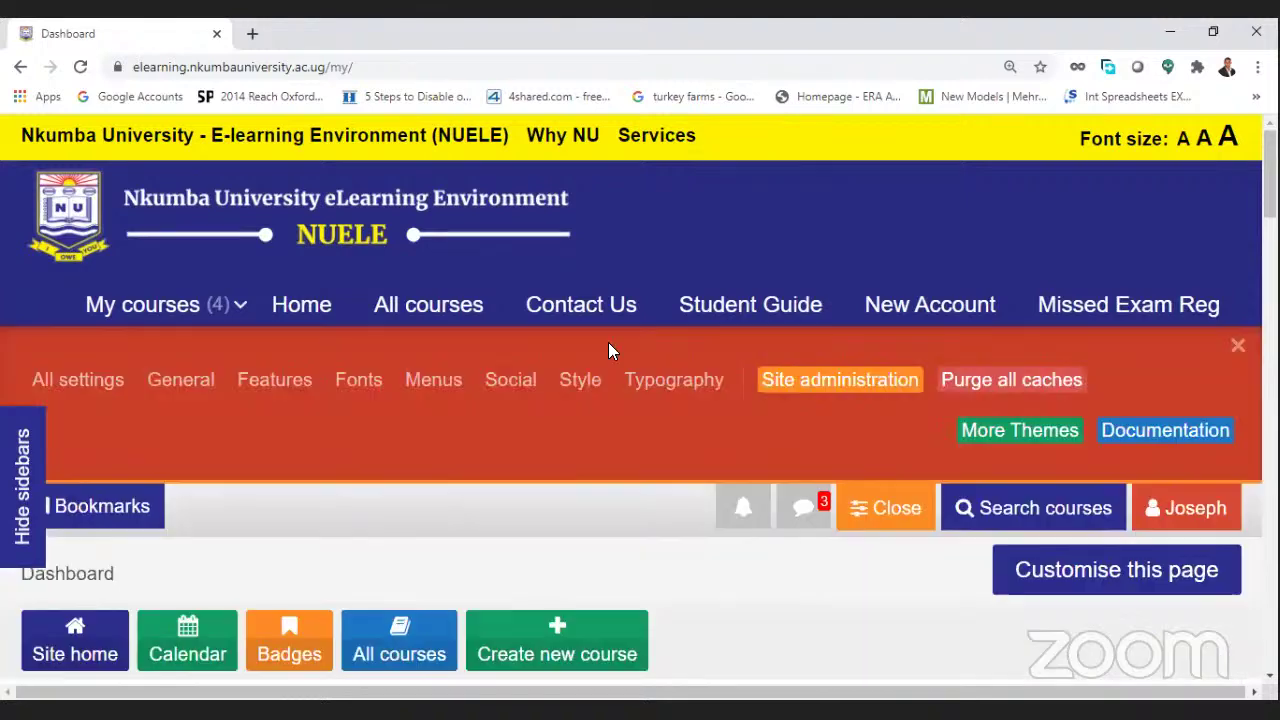
click(793, 381)
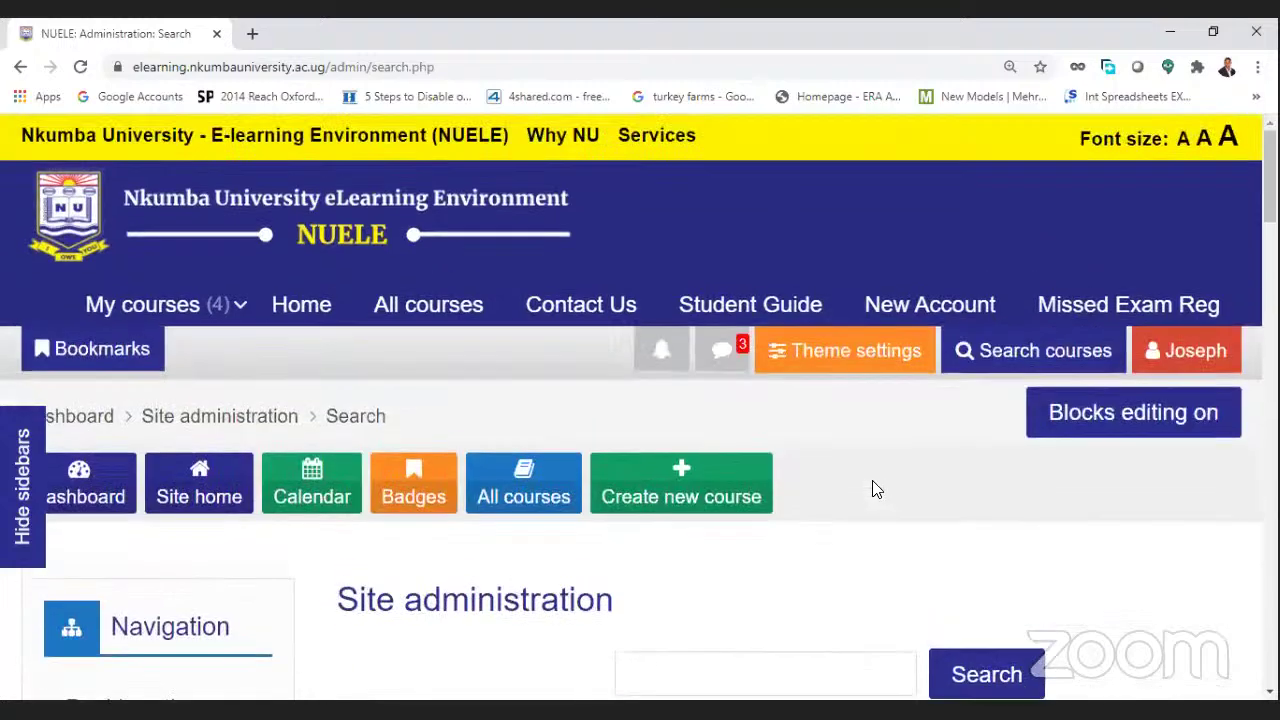
scroll(875, 489, down, 5)
click(606, 318)
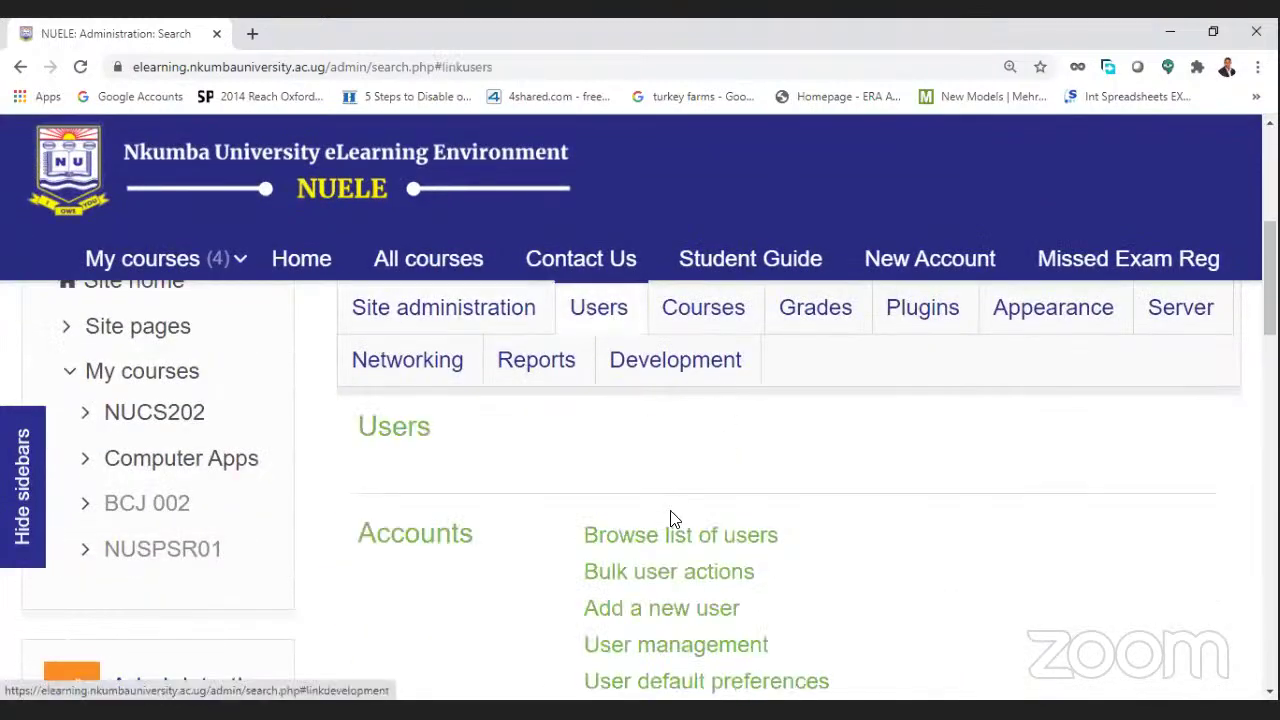
click(676, 535)
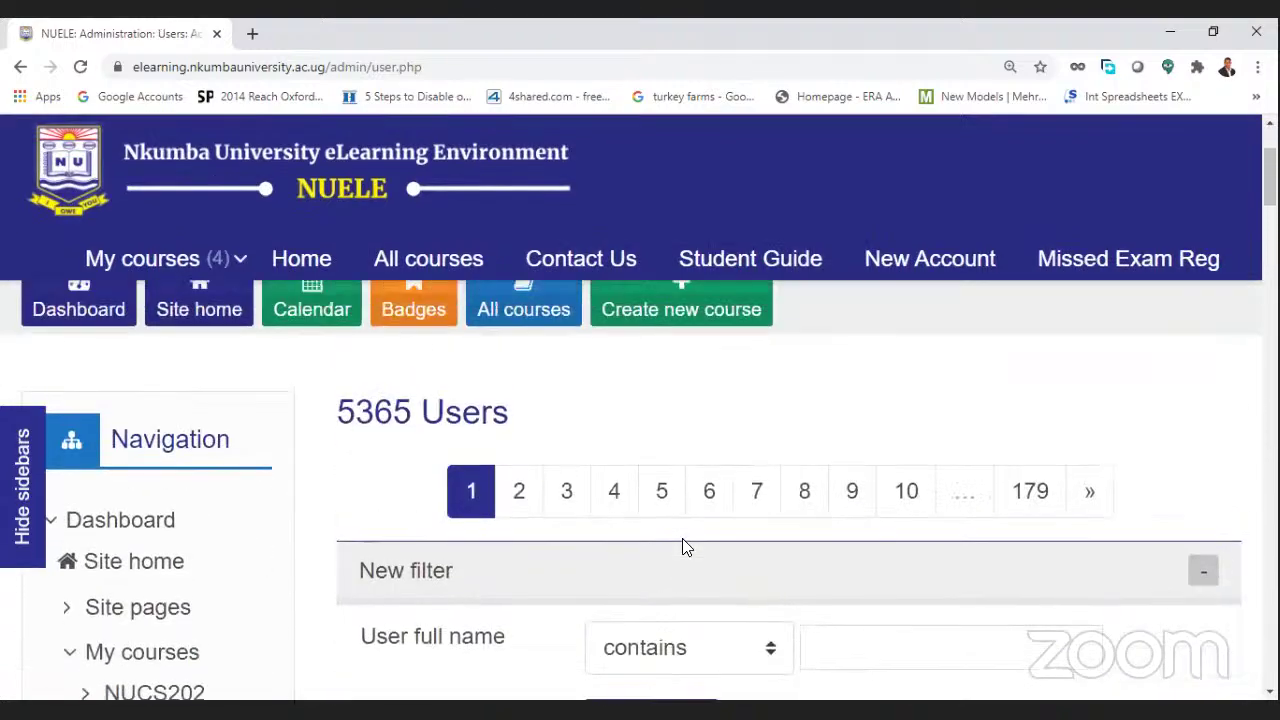
Step: Filter the user list by a student's full name
click(903, 371)
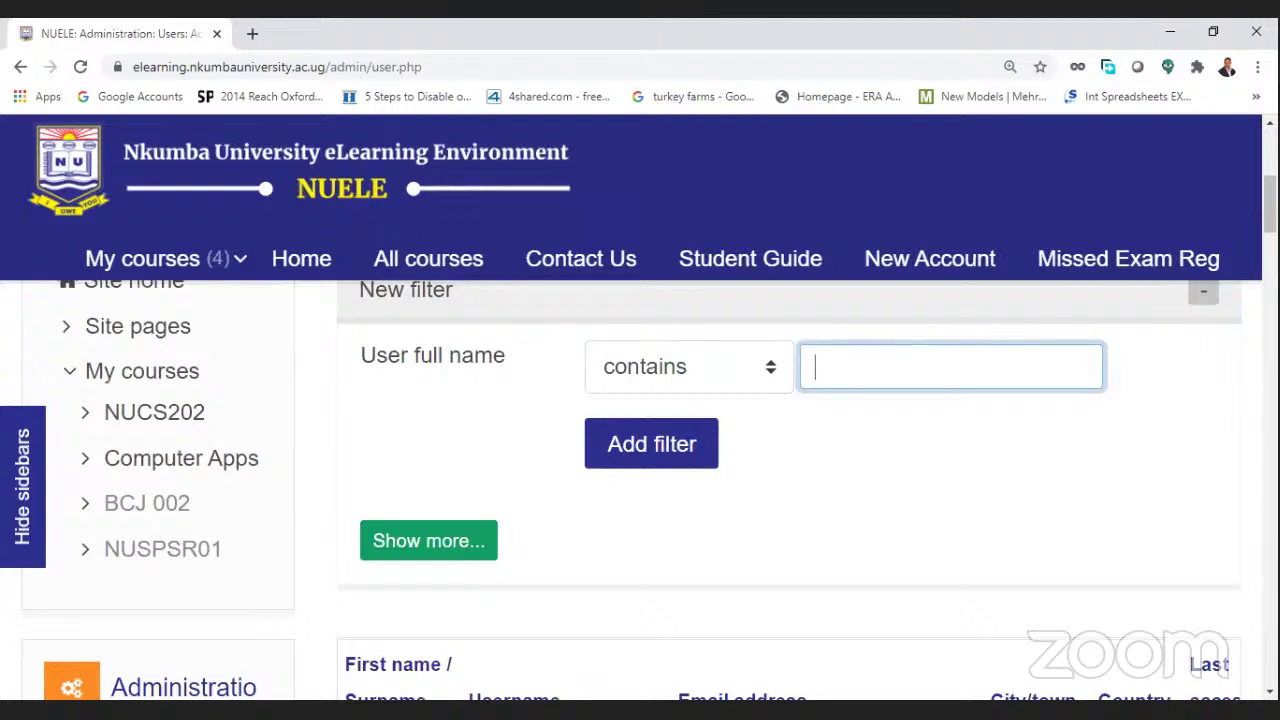
text(nalunkuum)
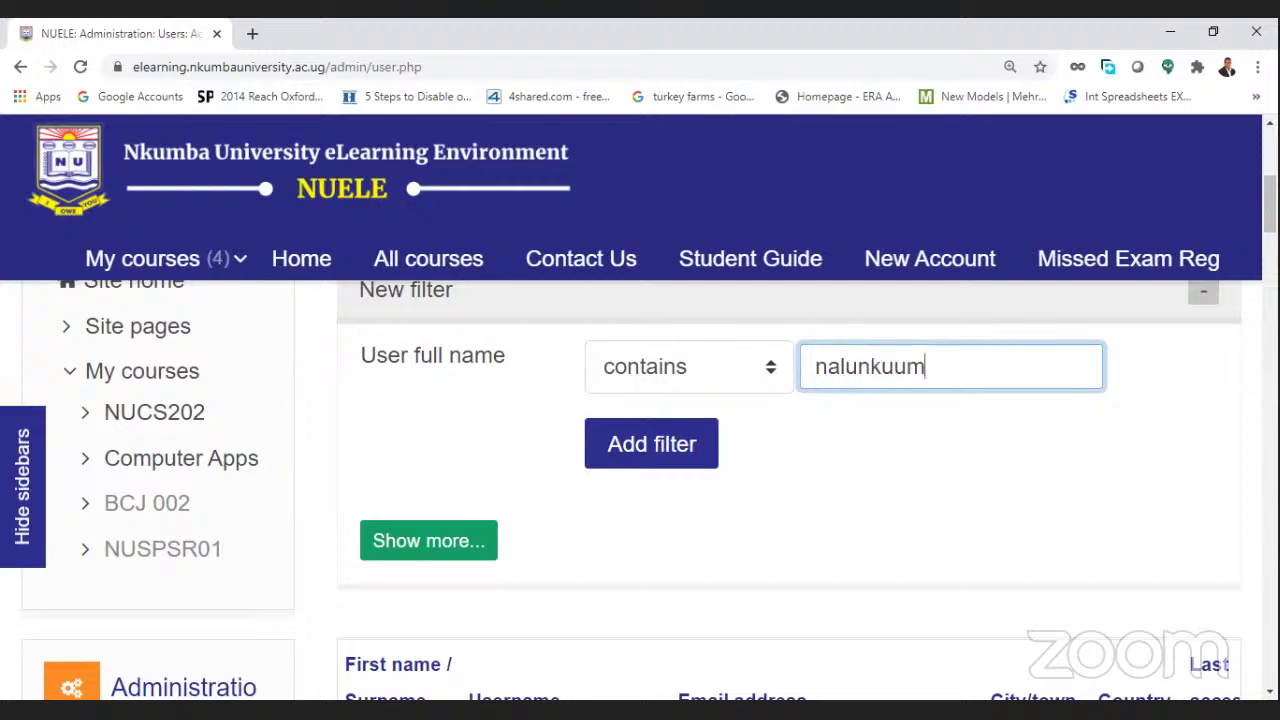
text(a)
key(Return)
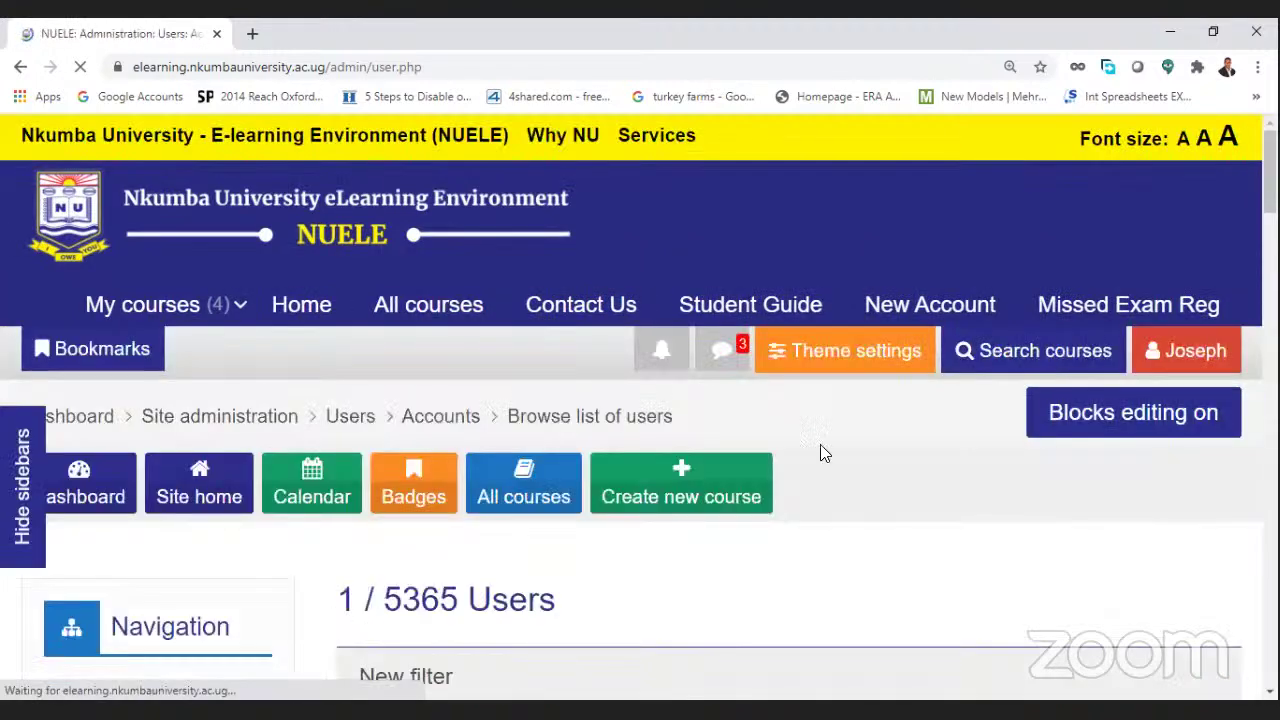
Step: Remove all filters to restore the 5365 users and ready the User full name box
scroll(820, 453, down, 10)
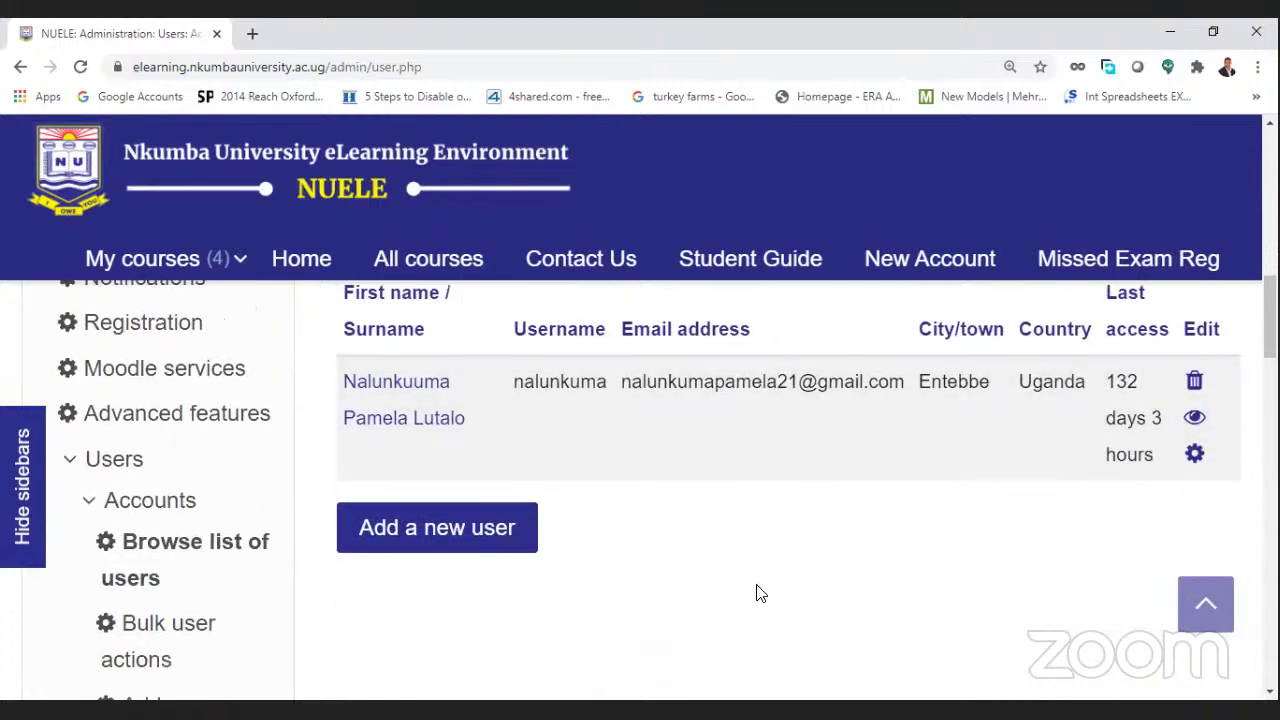
scroll(686, 504, up, 1)
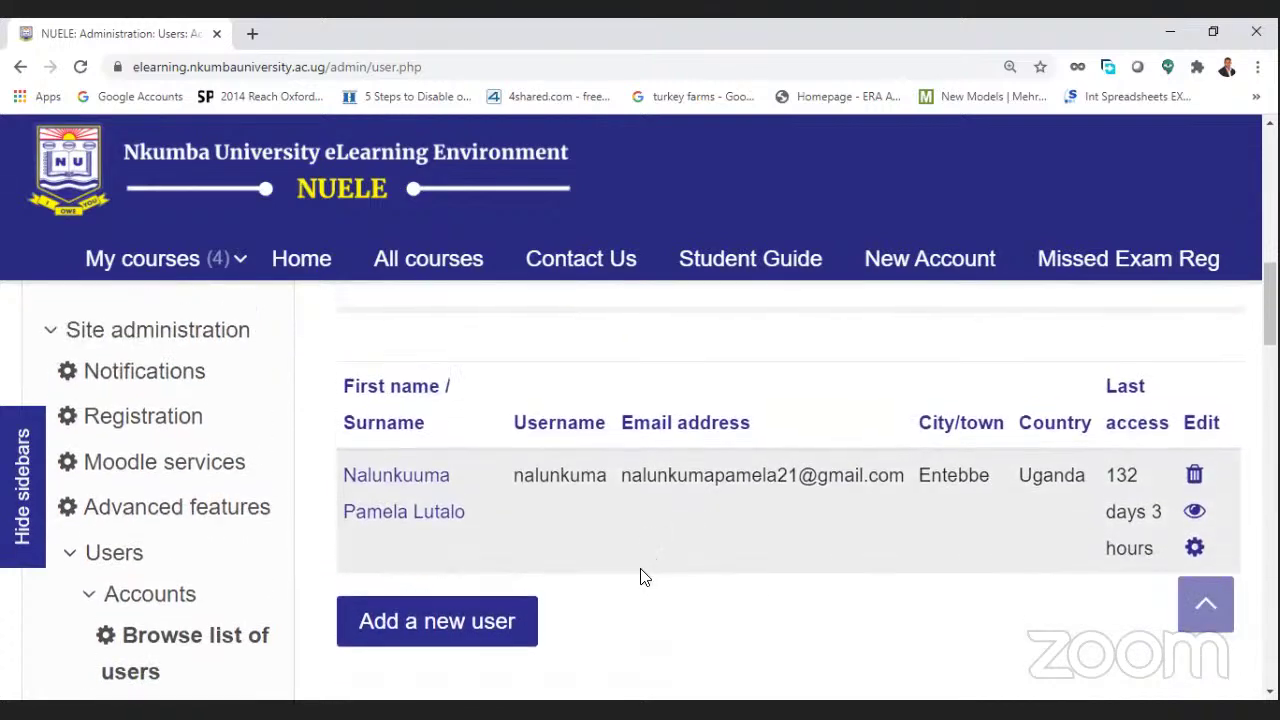
scroll(644, 577, up, 10)
scroll(760, 510, down, 3)
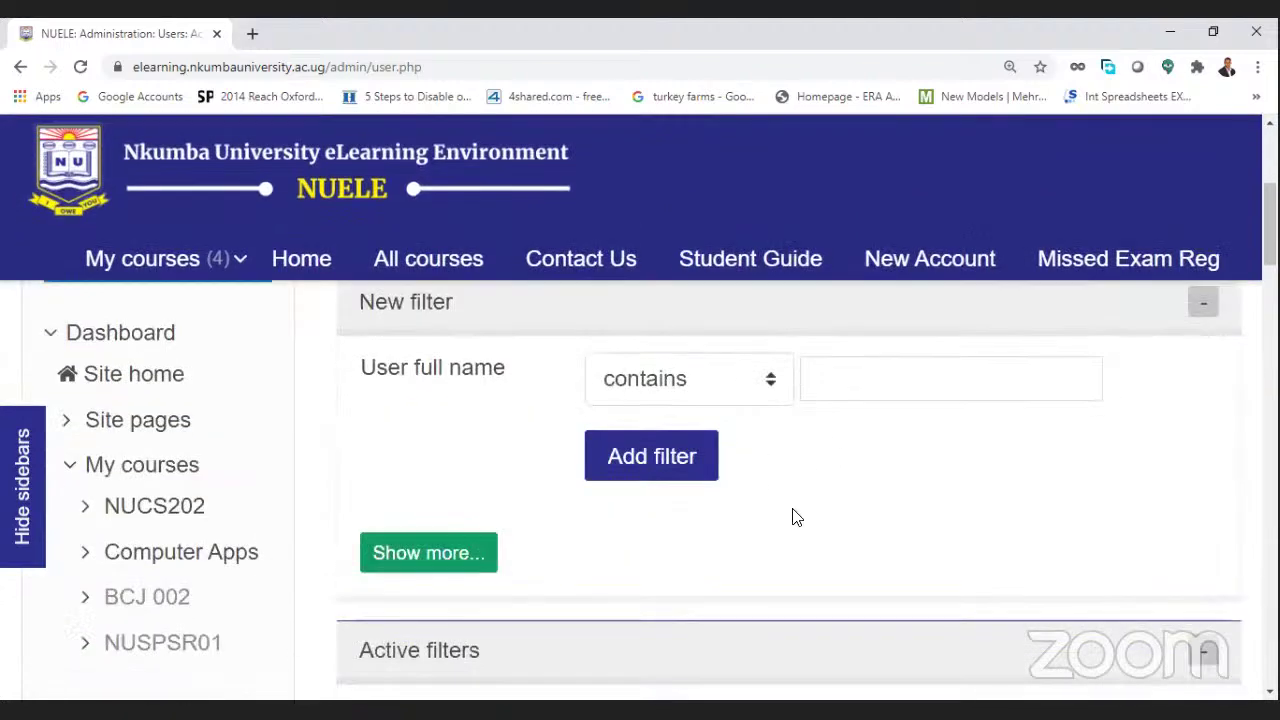
scroll(820, 517, down, 3)
click(868, 517)
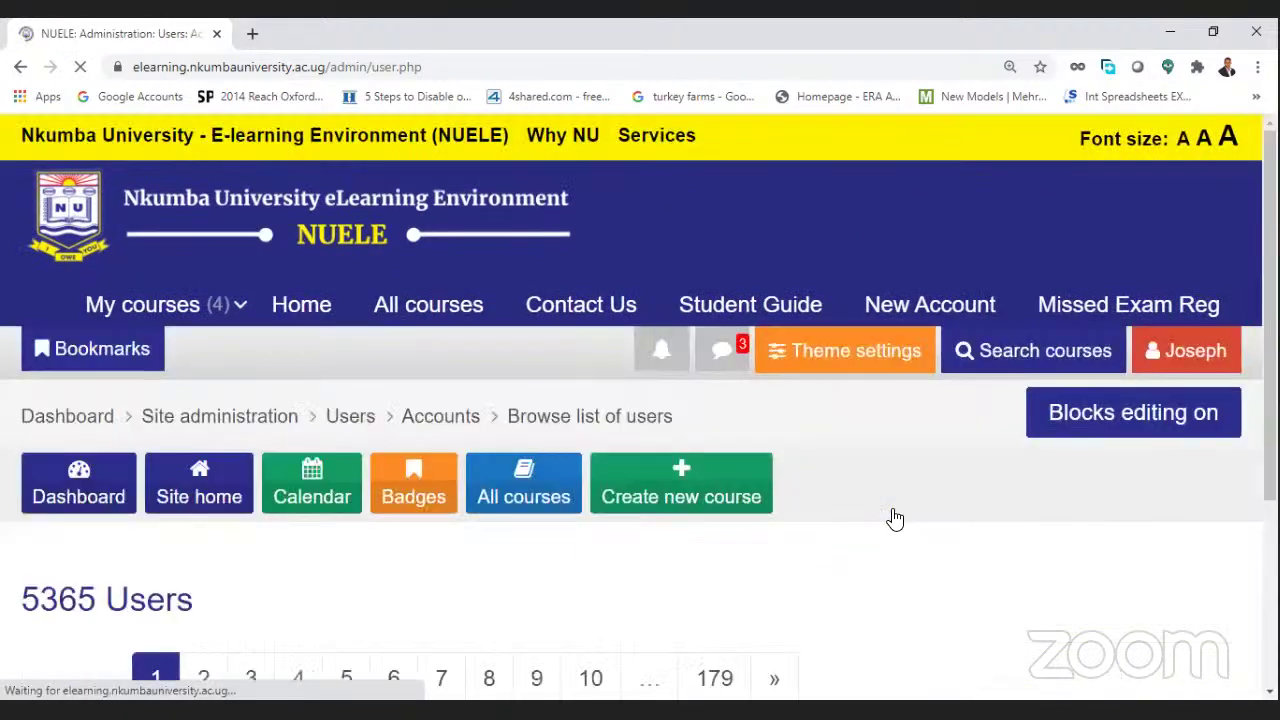
scroll(866, 514, down, 3)
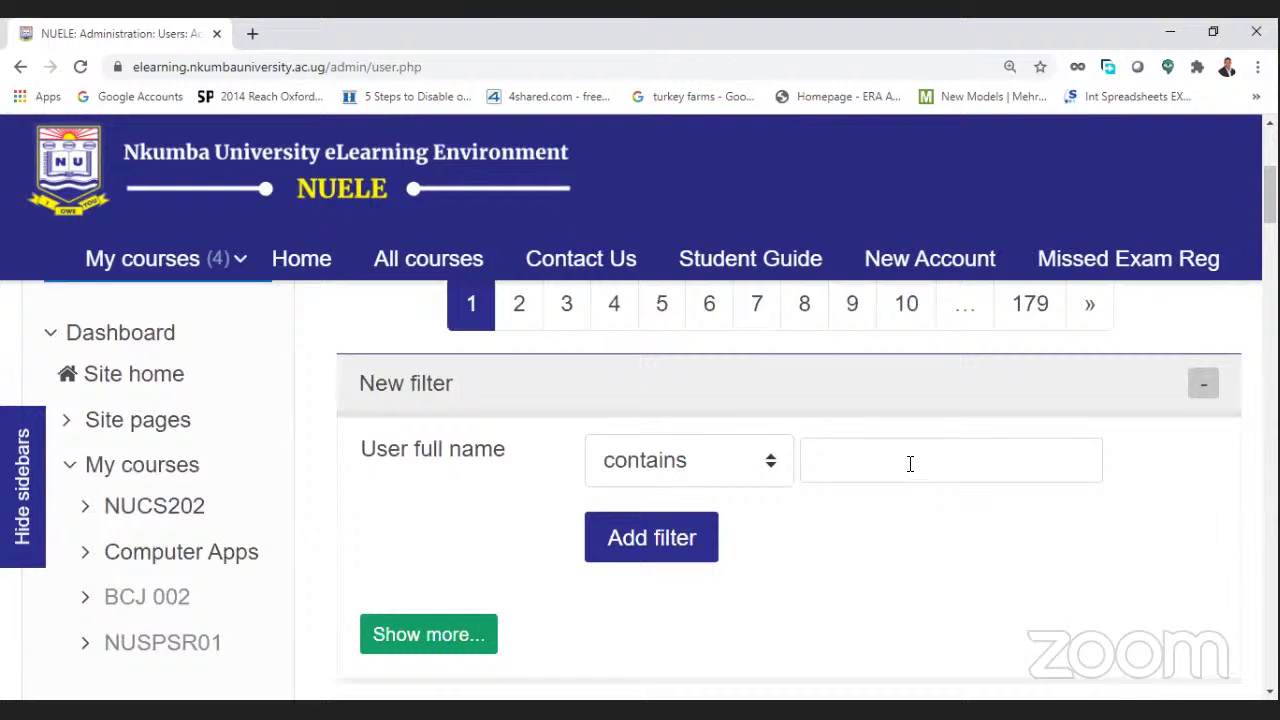
click(910, 460)
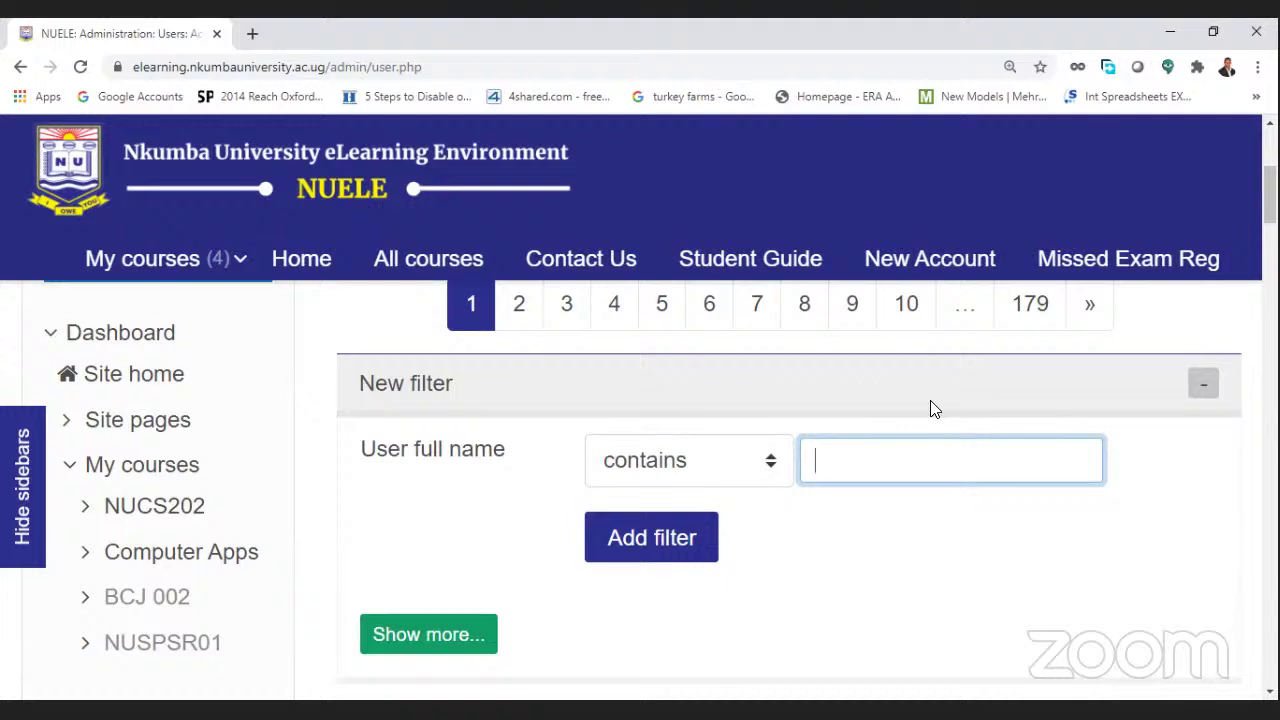
Step: Filter the user list by the student's first name
key(Return)
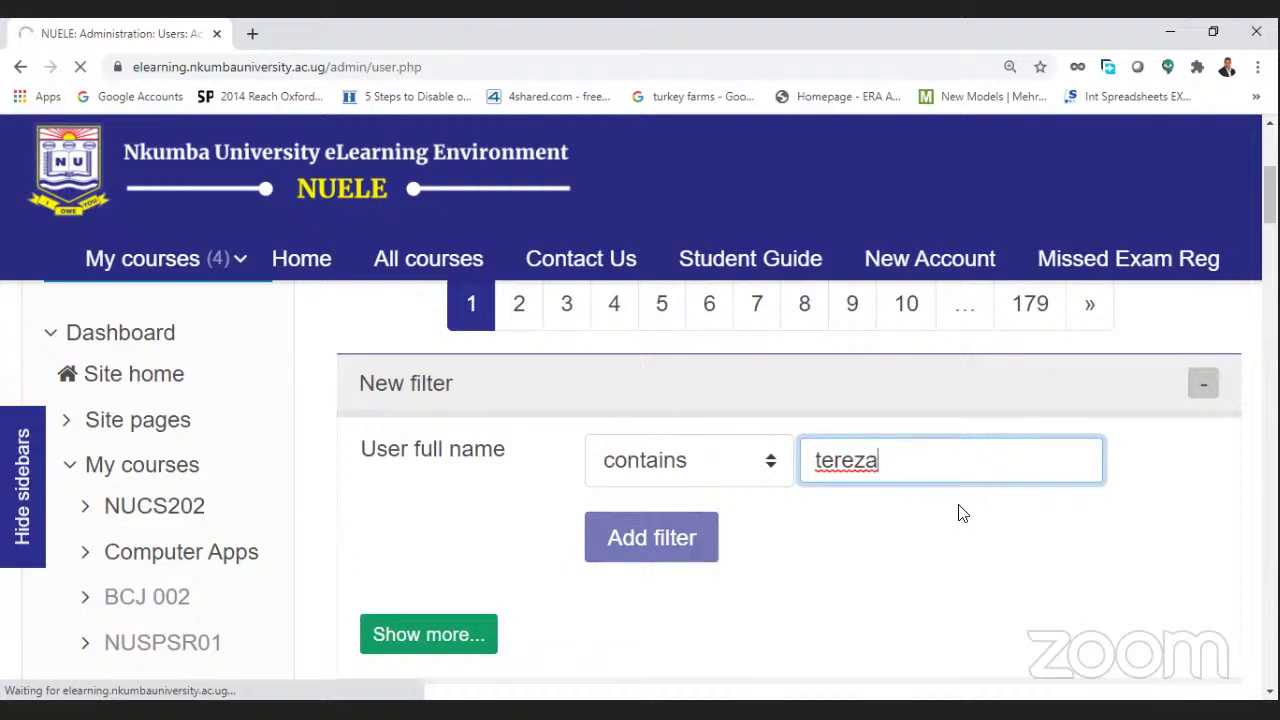
scroll(954, 511, down, 1)
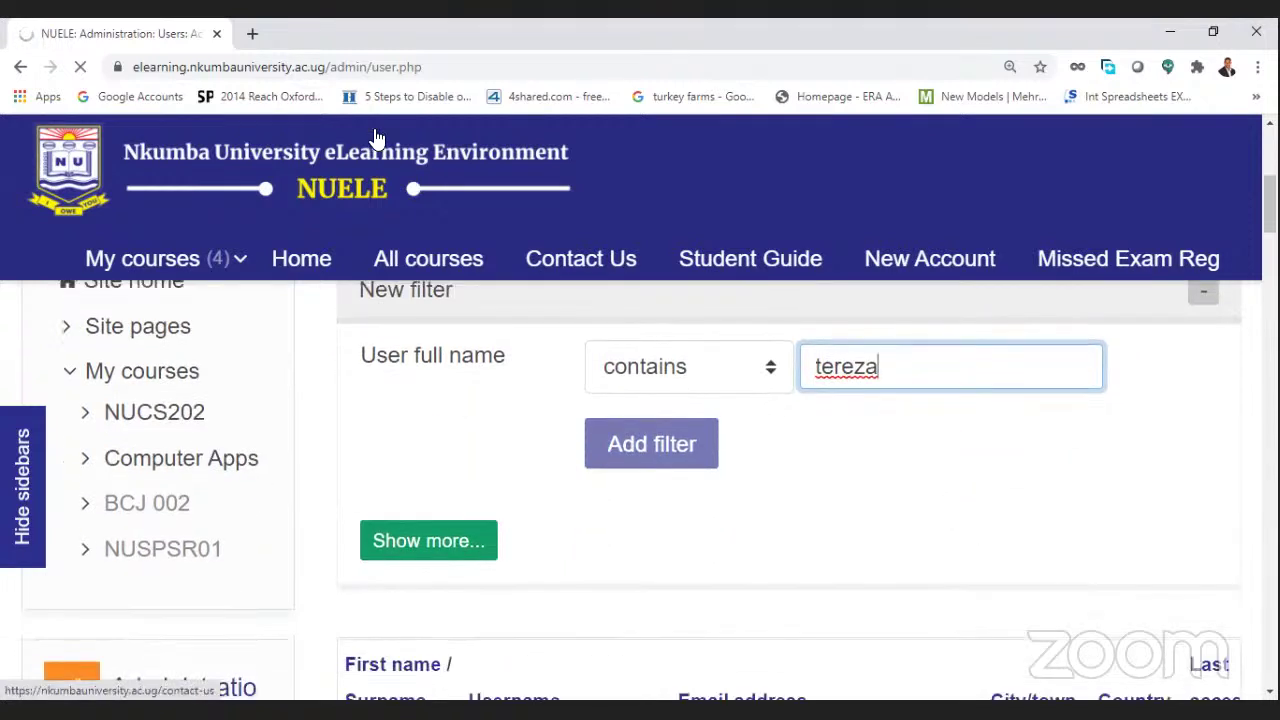
Step: Open the NUELE site in a new browser tab, then return to the filtered list
click(252, 33)
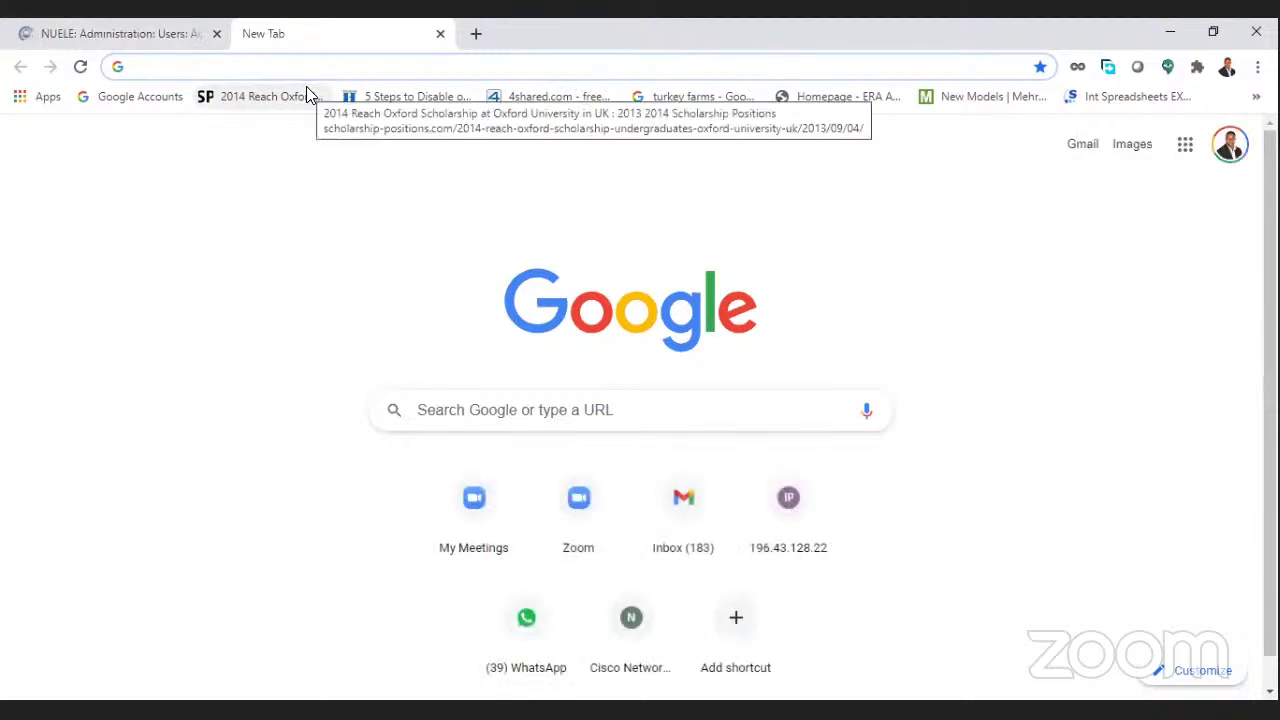
text(ele)
click(306, 86)
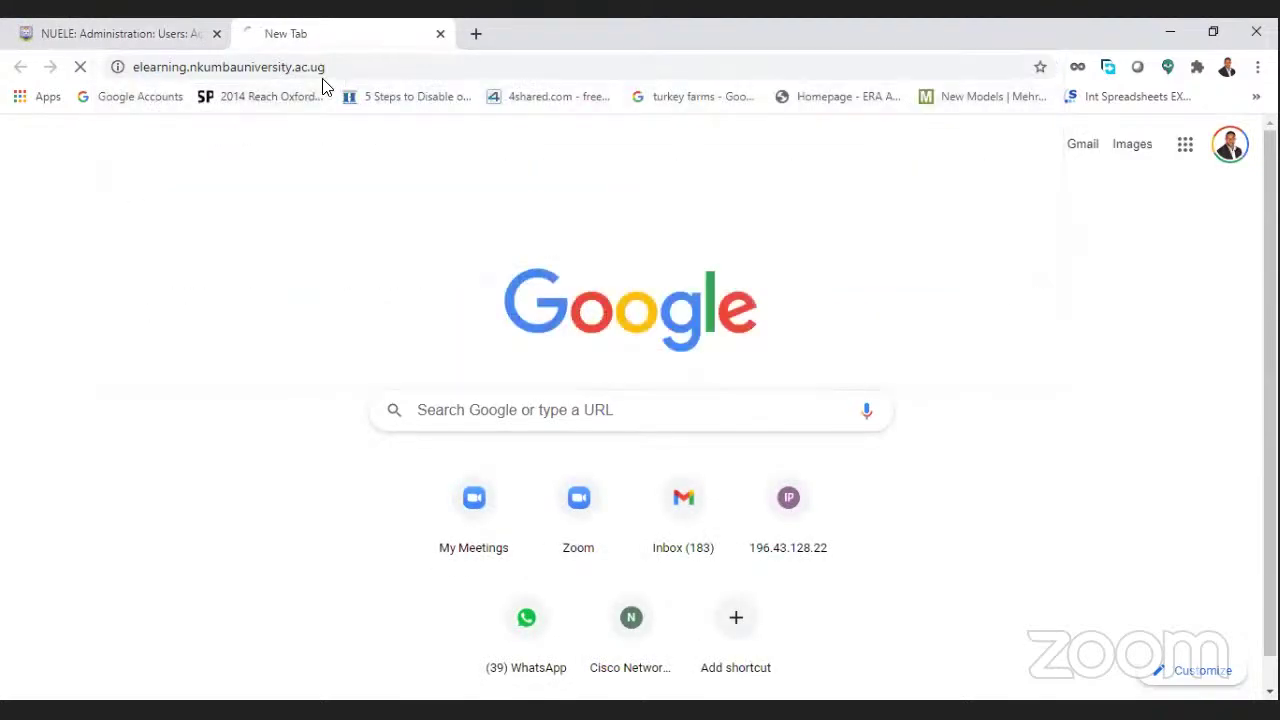
click(128, 36)
Step: Confirm the unconfirmed student's account and remove all filters
scroll(606, 565, down, 10)
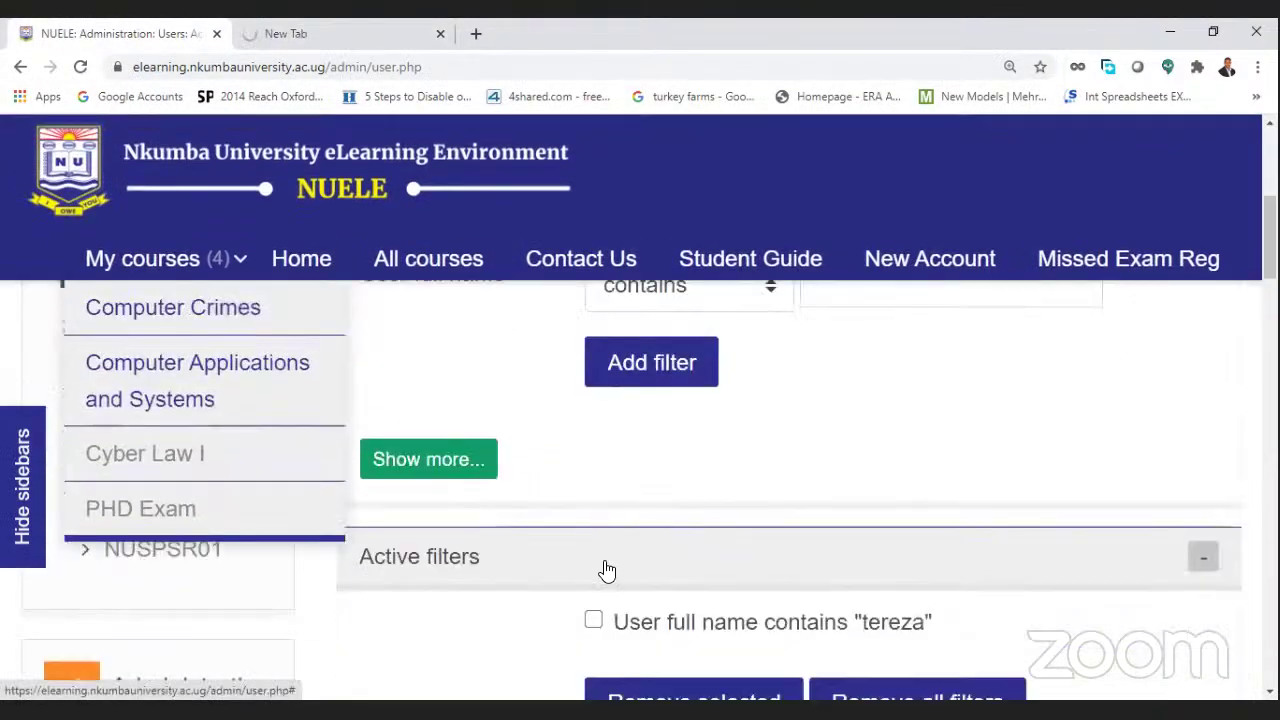
scroll(603, 549, down, 2)
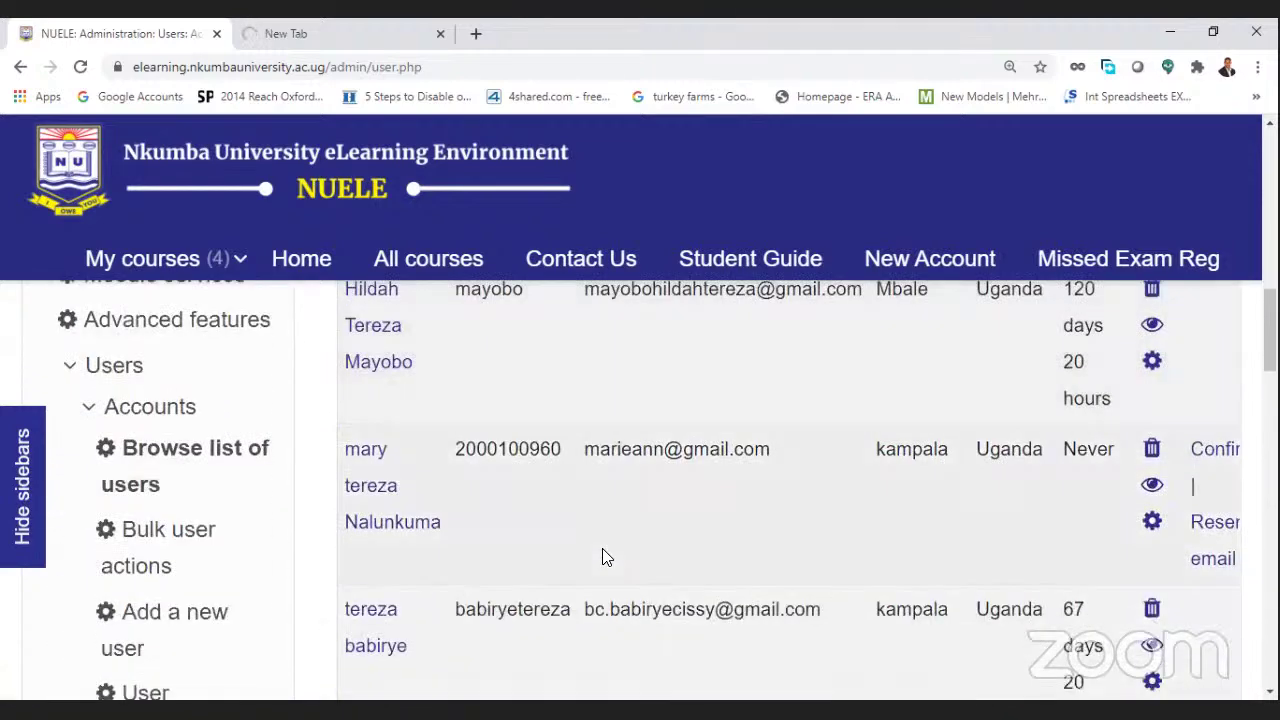
click(1217, 454)
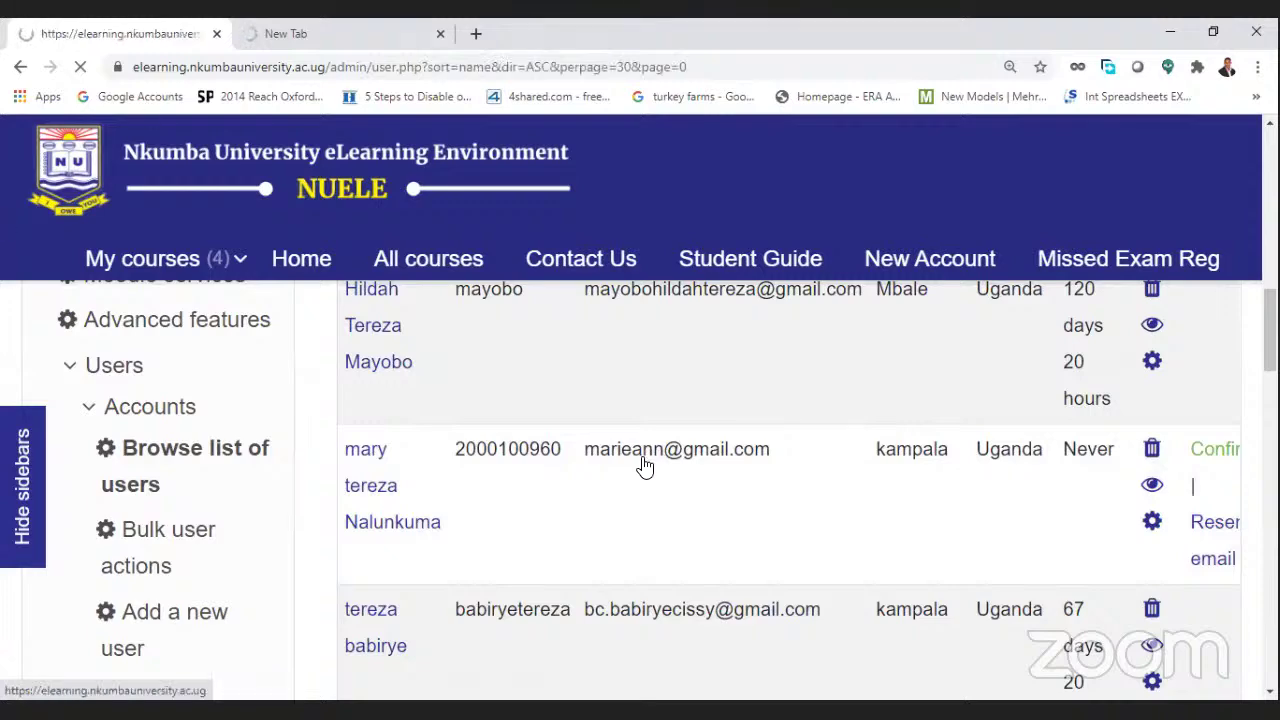
scroll(948, 475, down, 4)
scroll(894, 563, up, 2)
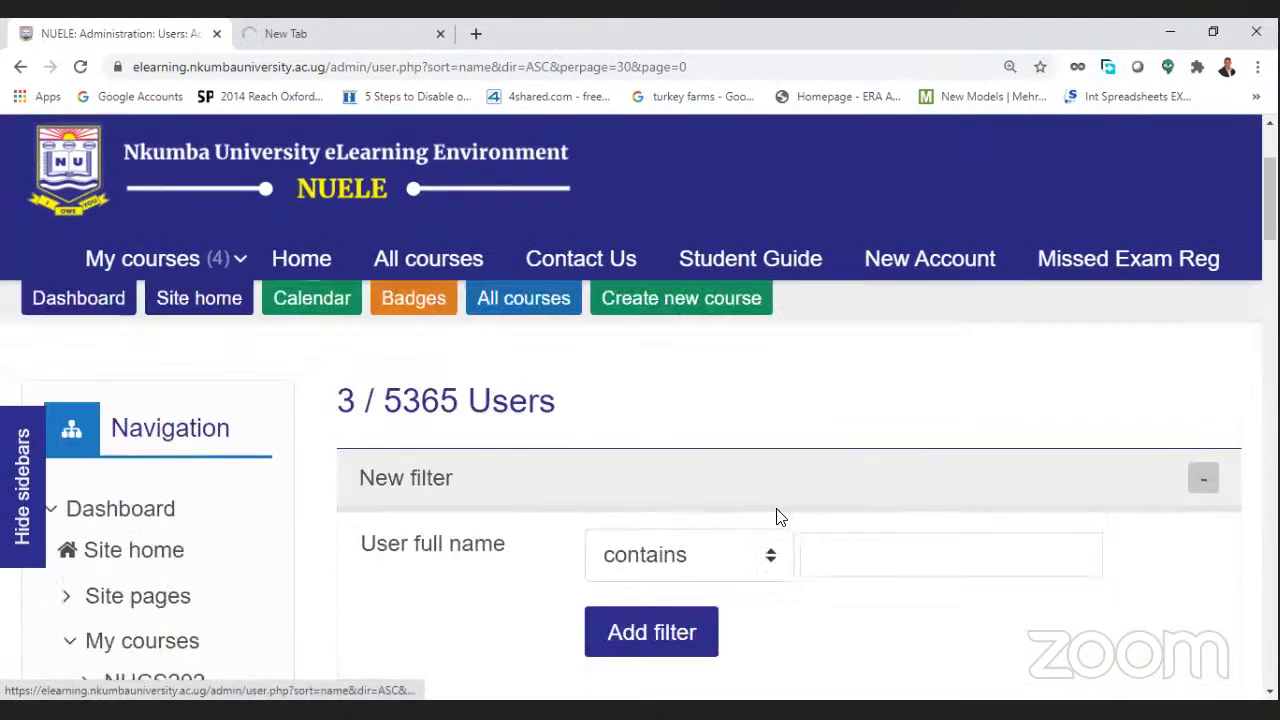
scroll(777, 517, down, 3)
scroll(868, 587, down, 3)
click(914, 434)
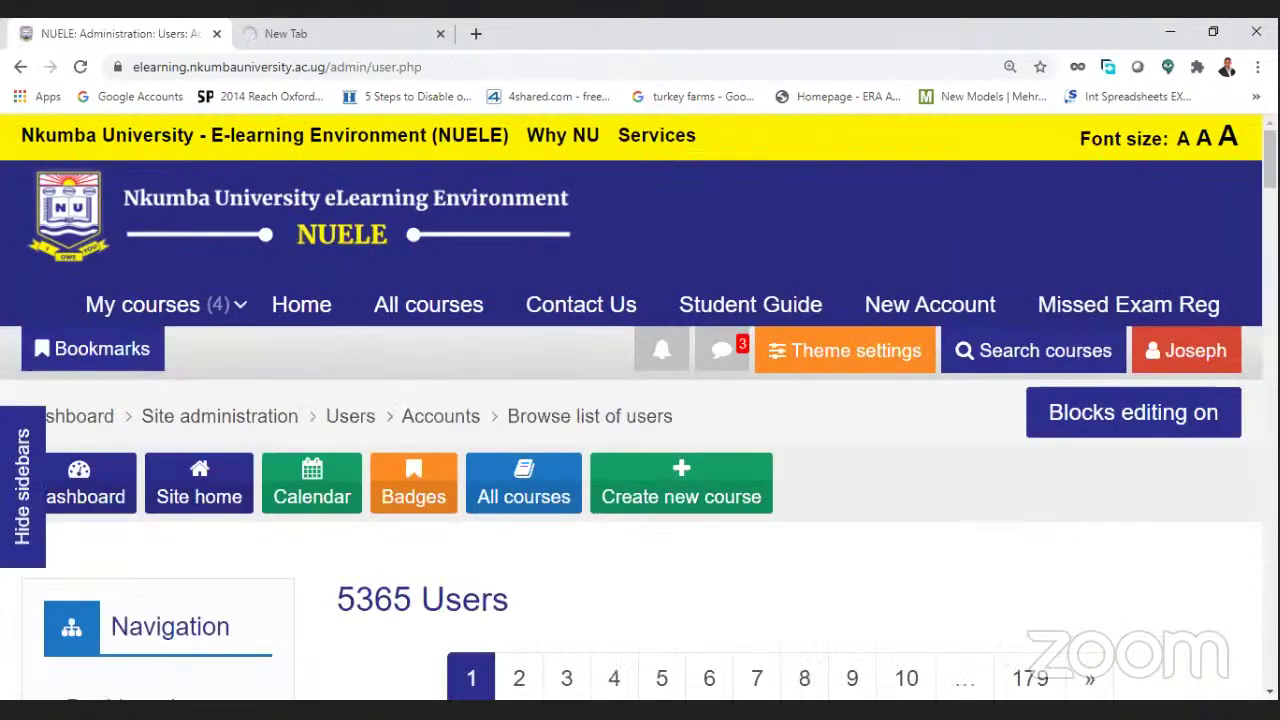
Step: Filter the user list by the other student's surname
scroll(766, 329, down, 5)
scroll(894, 451, up, 2)
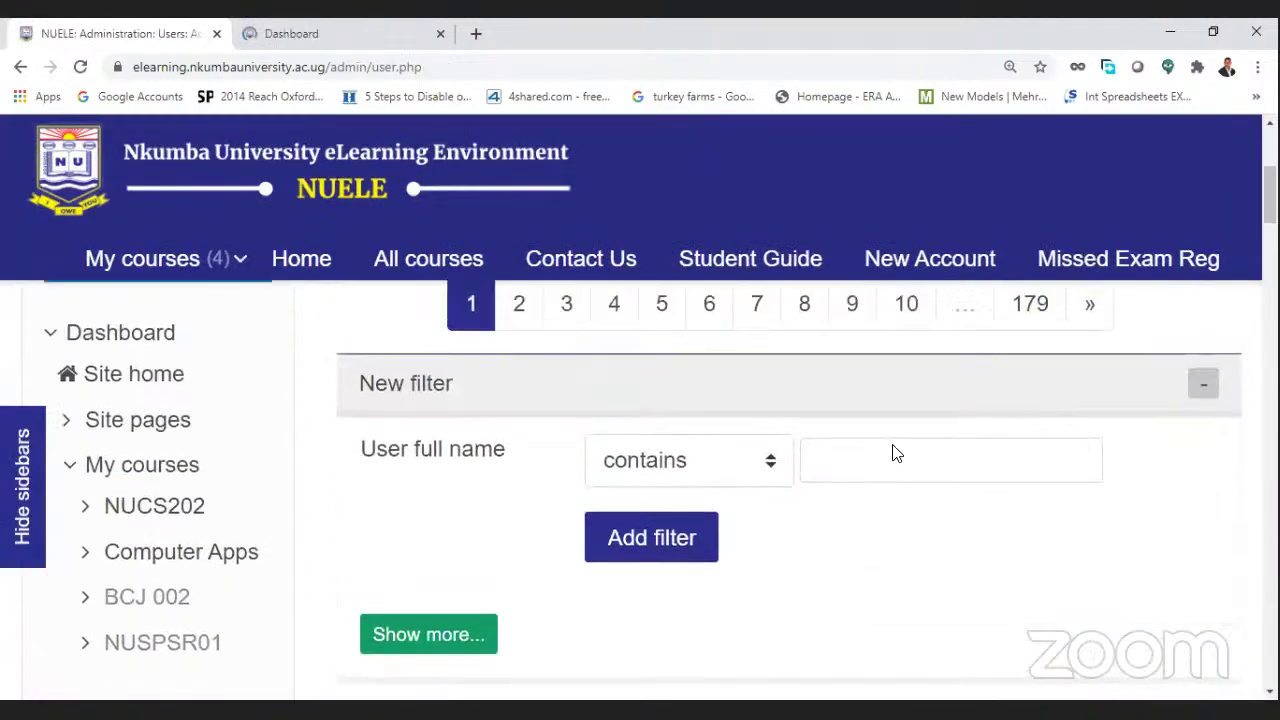
click(896, 463)
text(waiswa)
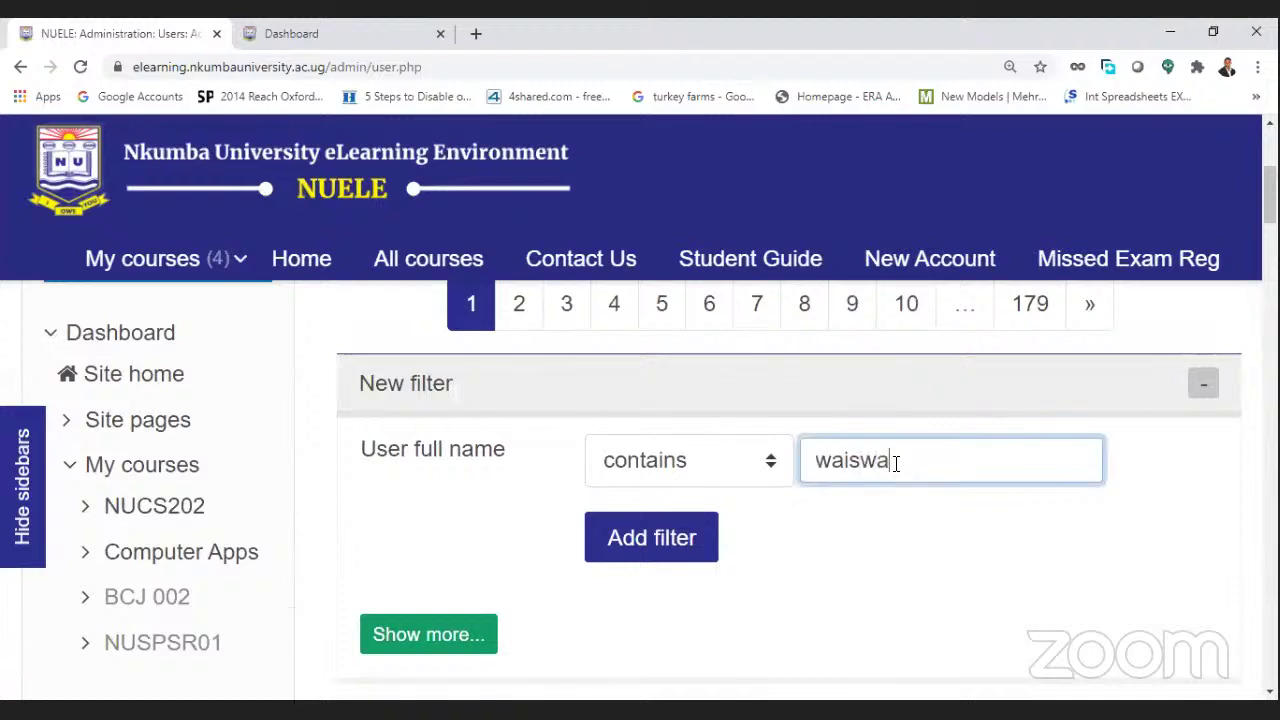
key(Return)
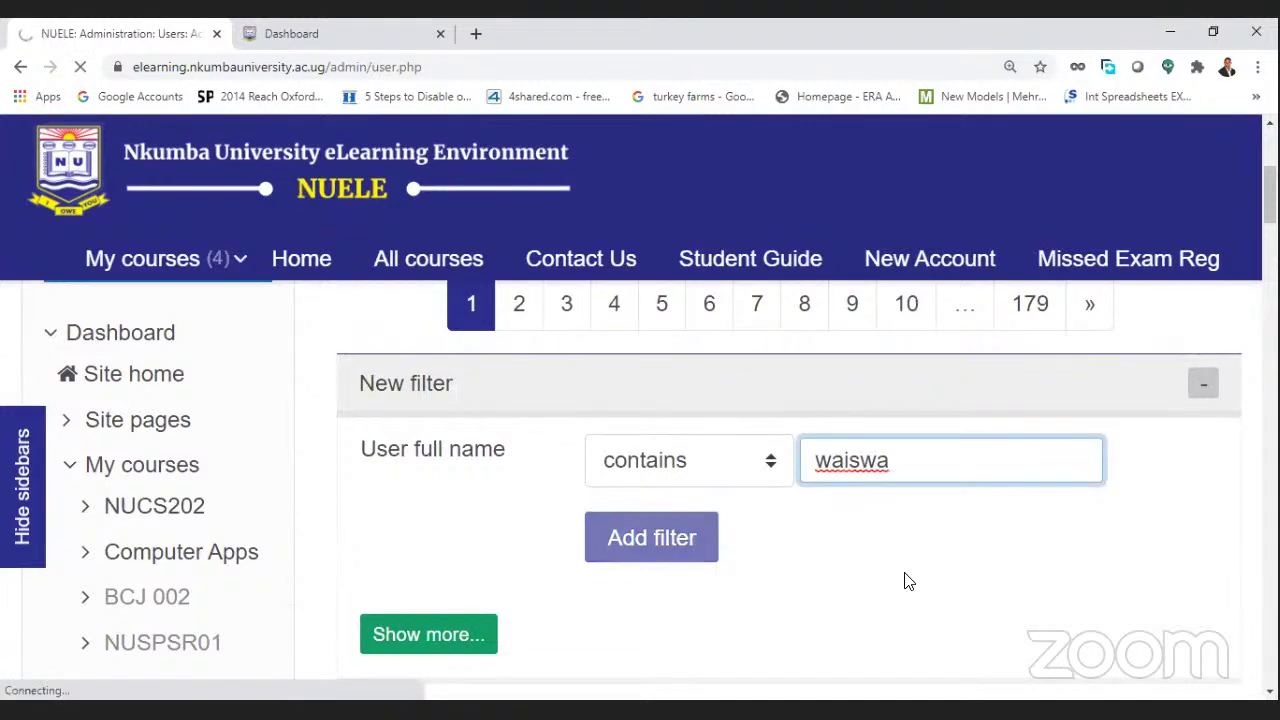
Step: Confirm the never-accessed student's pending account and remove all filters
scroll(538, 455, down, 5)
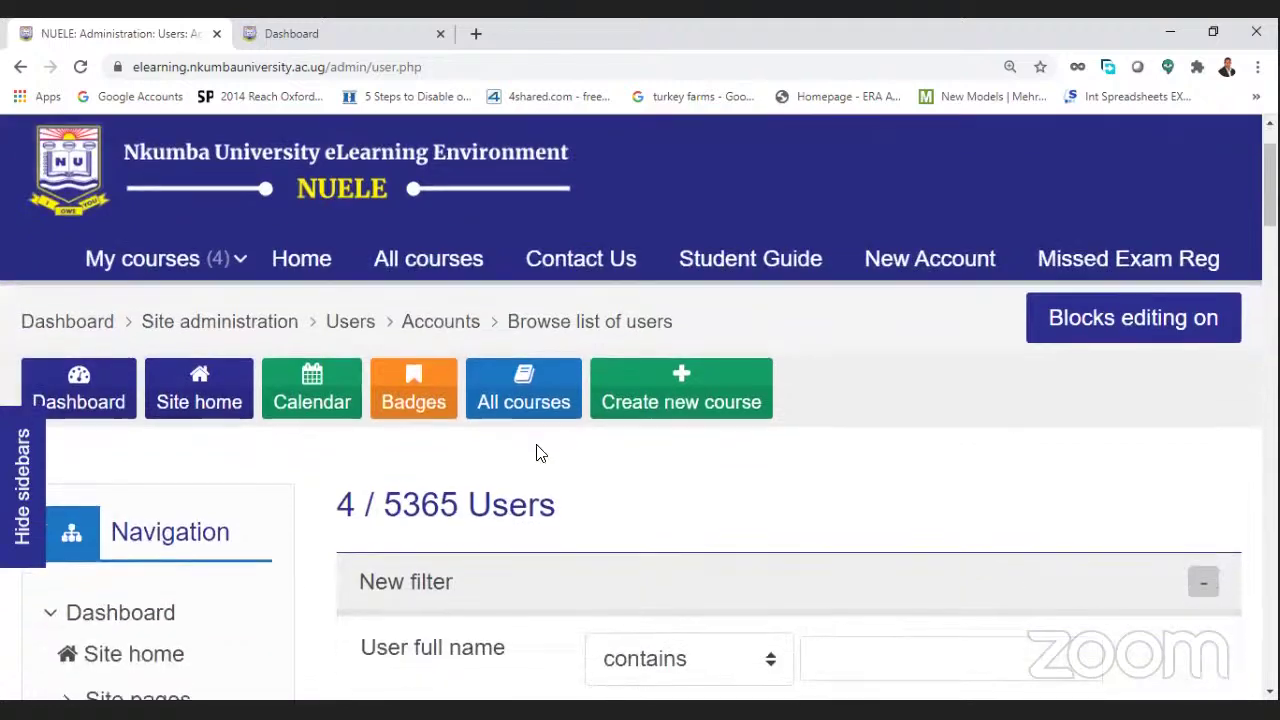
scroll(538, 455, down, 5)
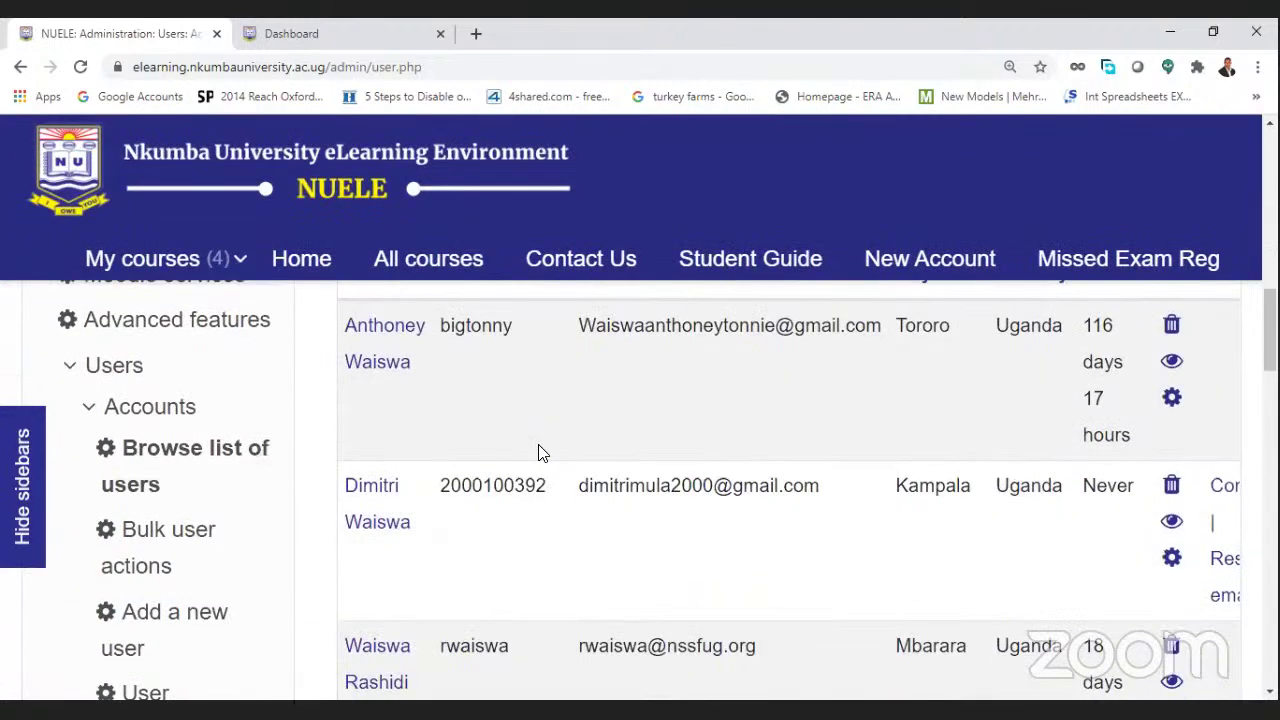
click(1230, 489)
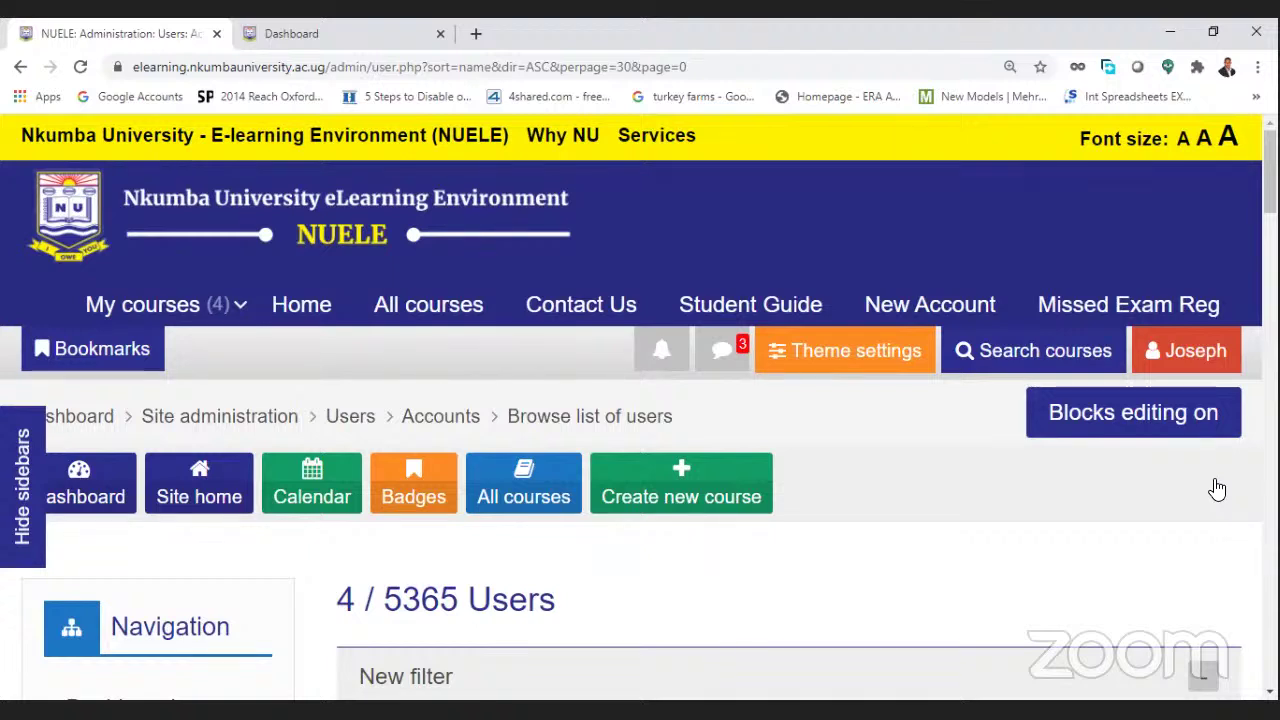
scroll(1219, 581, down, 3)
scroll(1219, 581, down, 5)
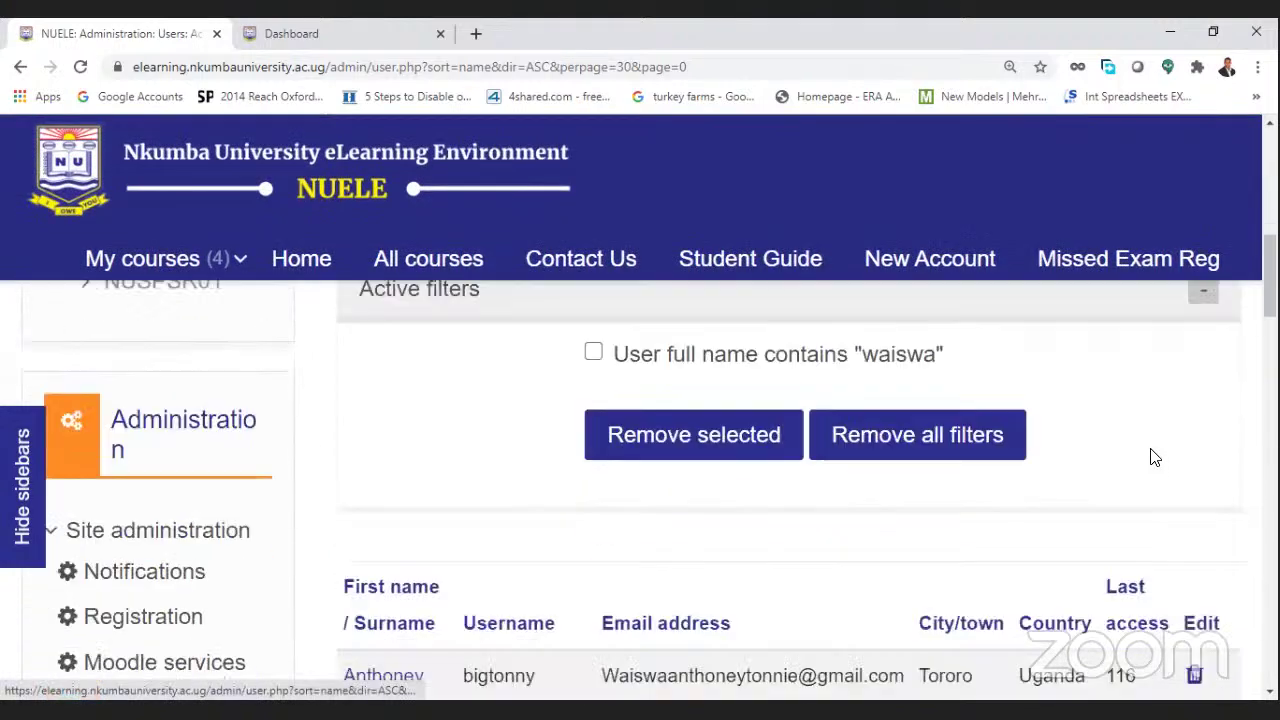
click(974, 343)
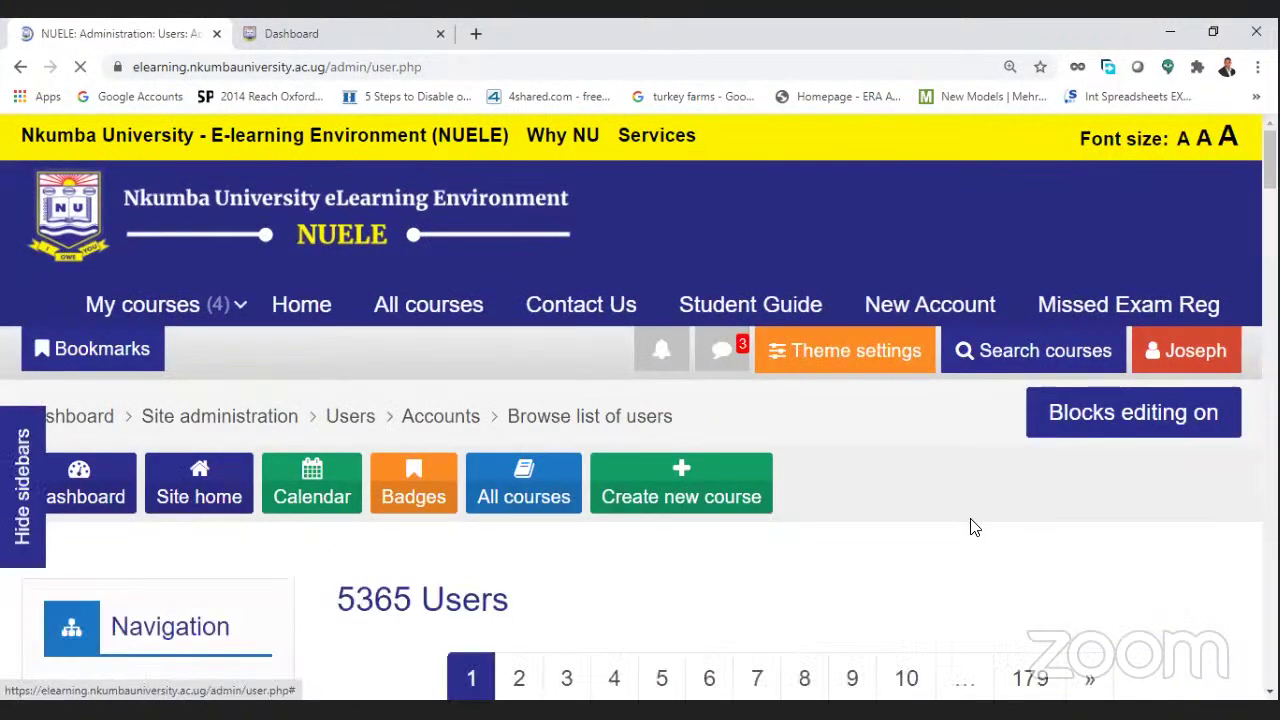
scroll(886, 526, down, 5)
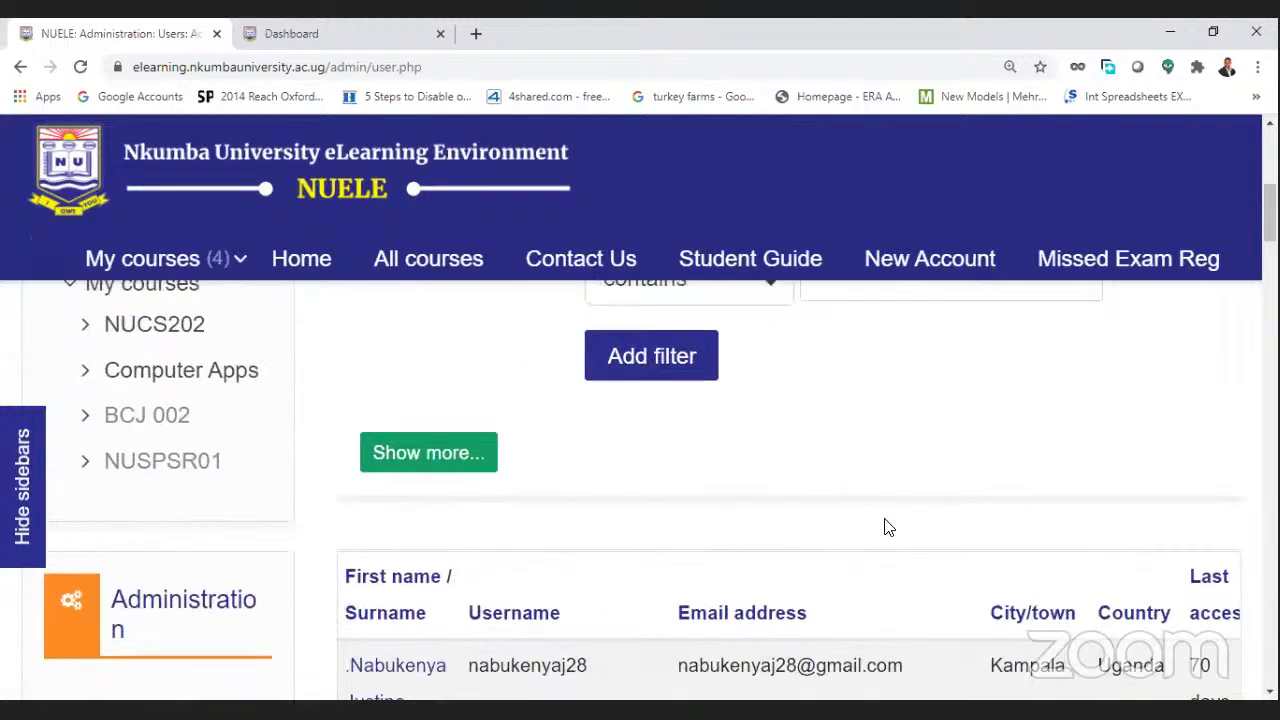
scroll(886, 526, up, 3)
click(914, 548)
text(mu)
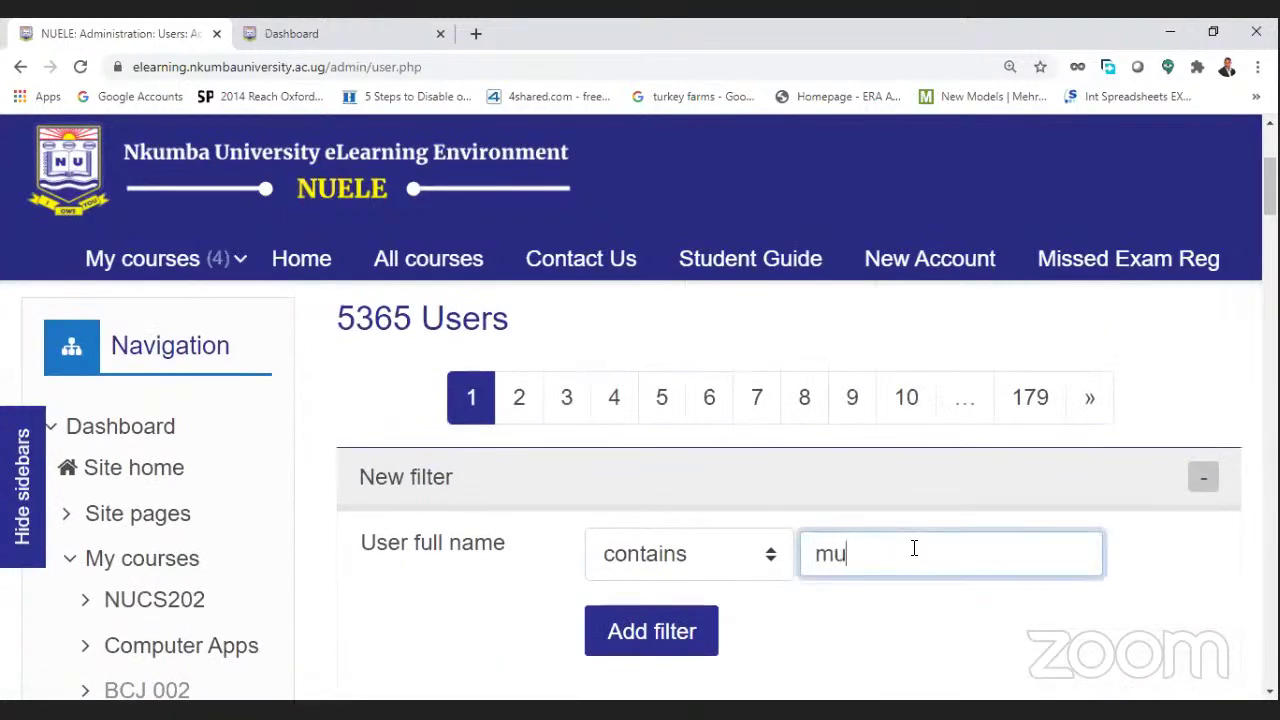
text(yingo)
key(Return)
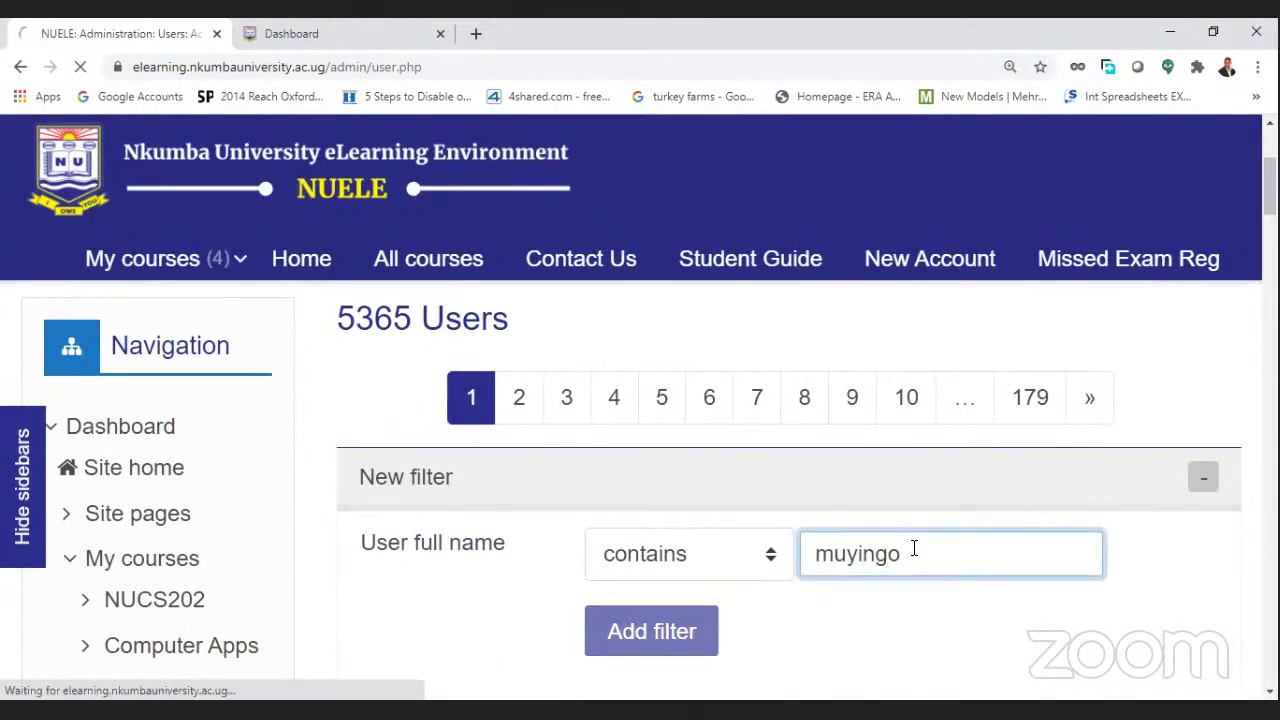
scroll(840, 568, down, 8)
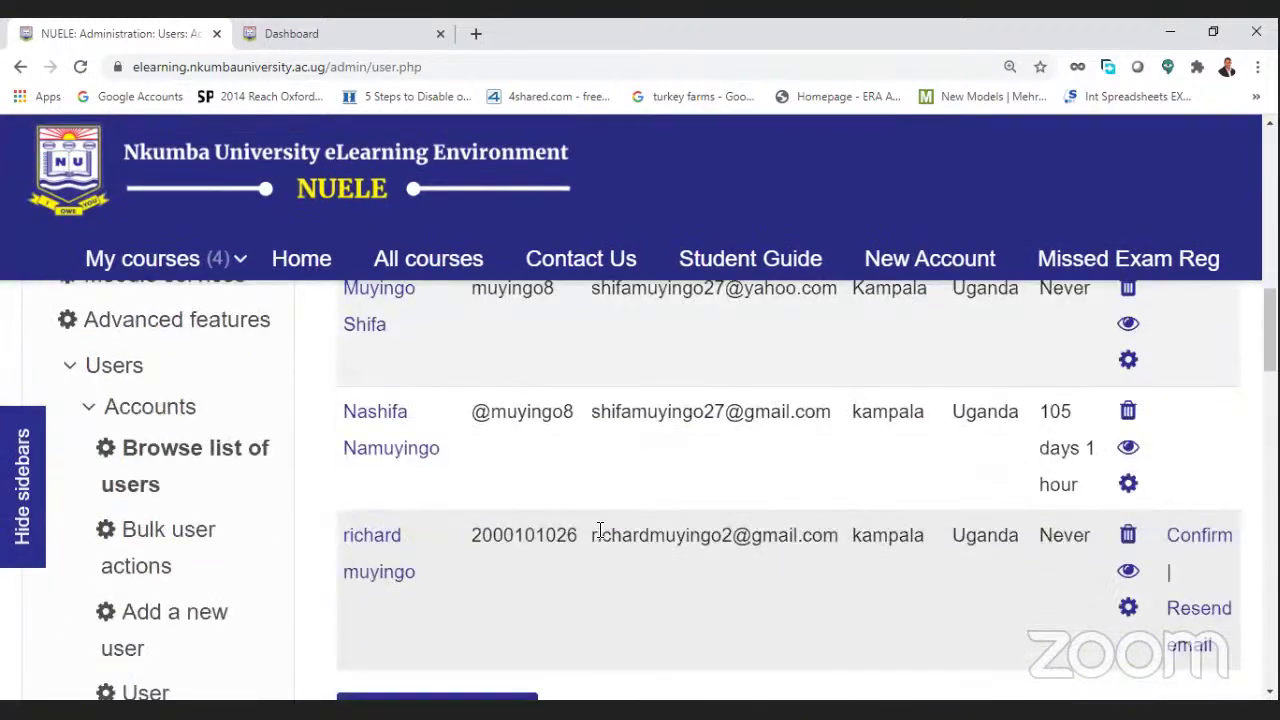
click(1200, 535)
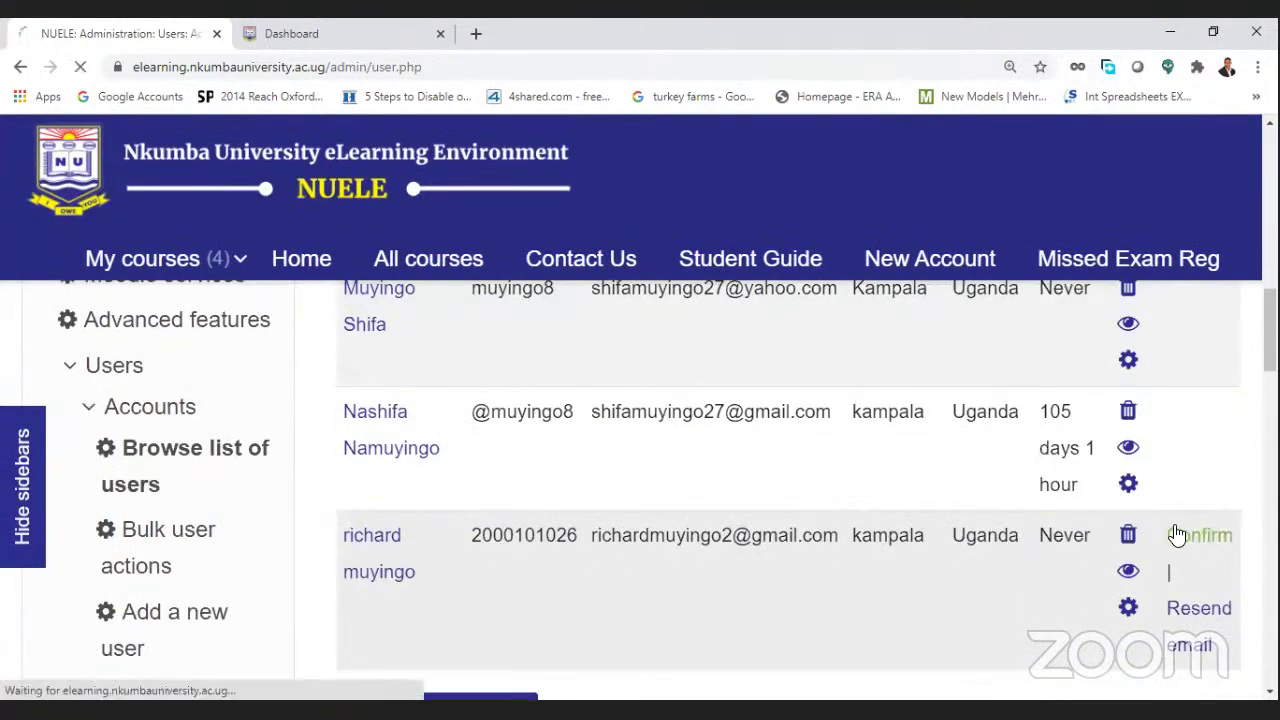
scroll(983, 423, down, 8)
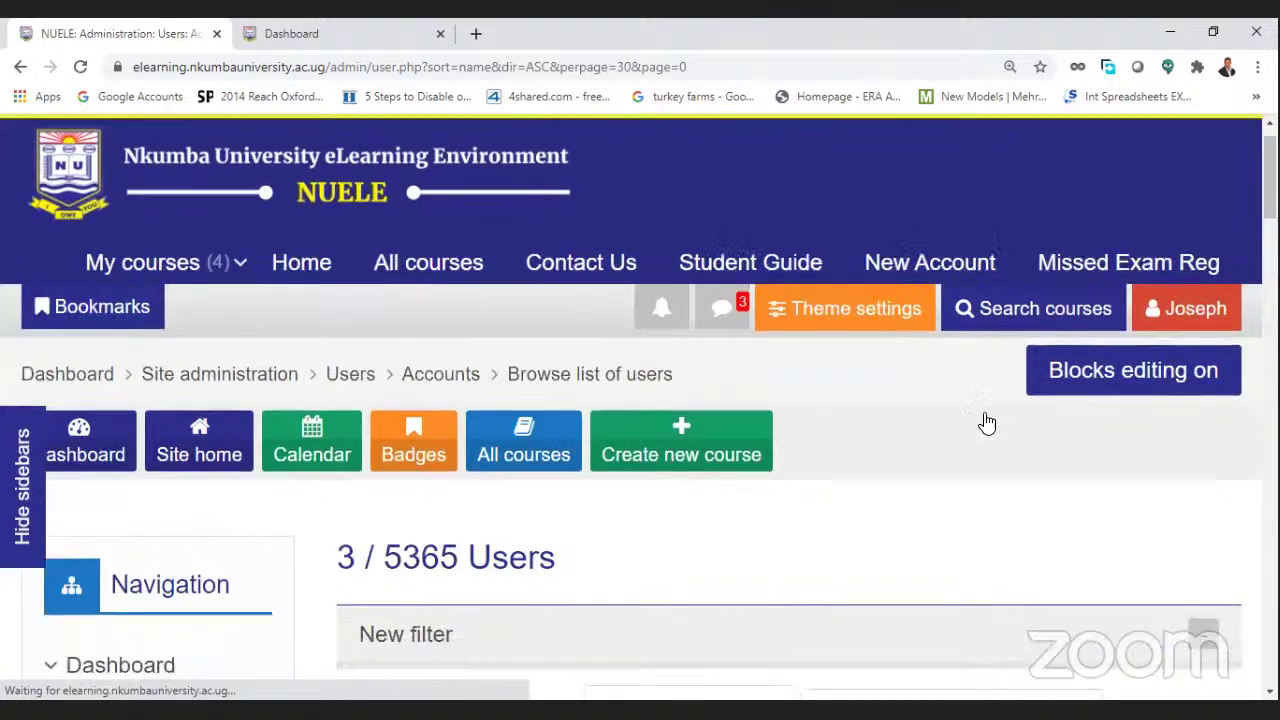
click(905, 513)
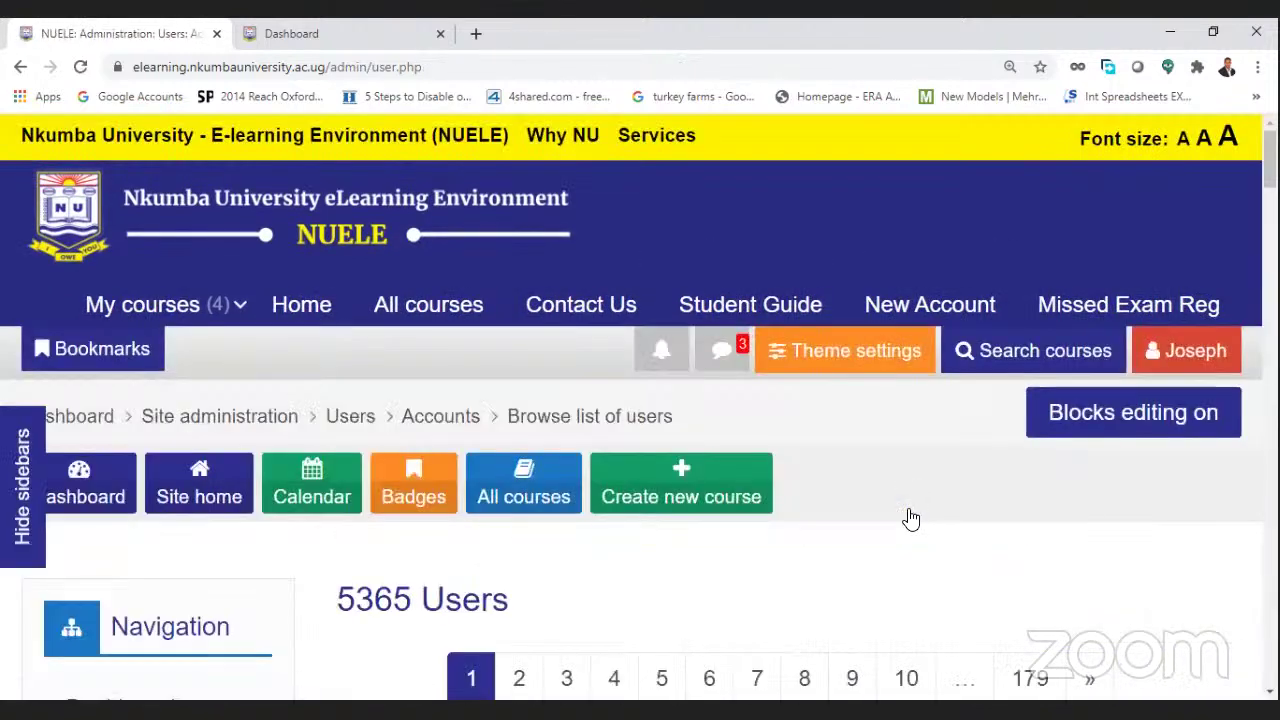
scroll(910, 518, down, 2)
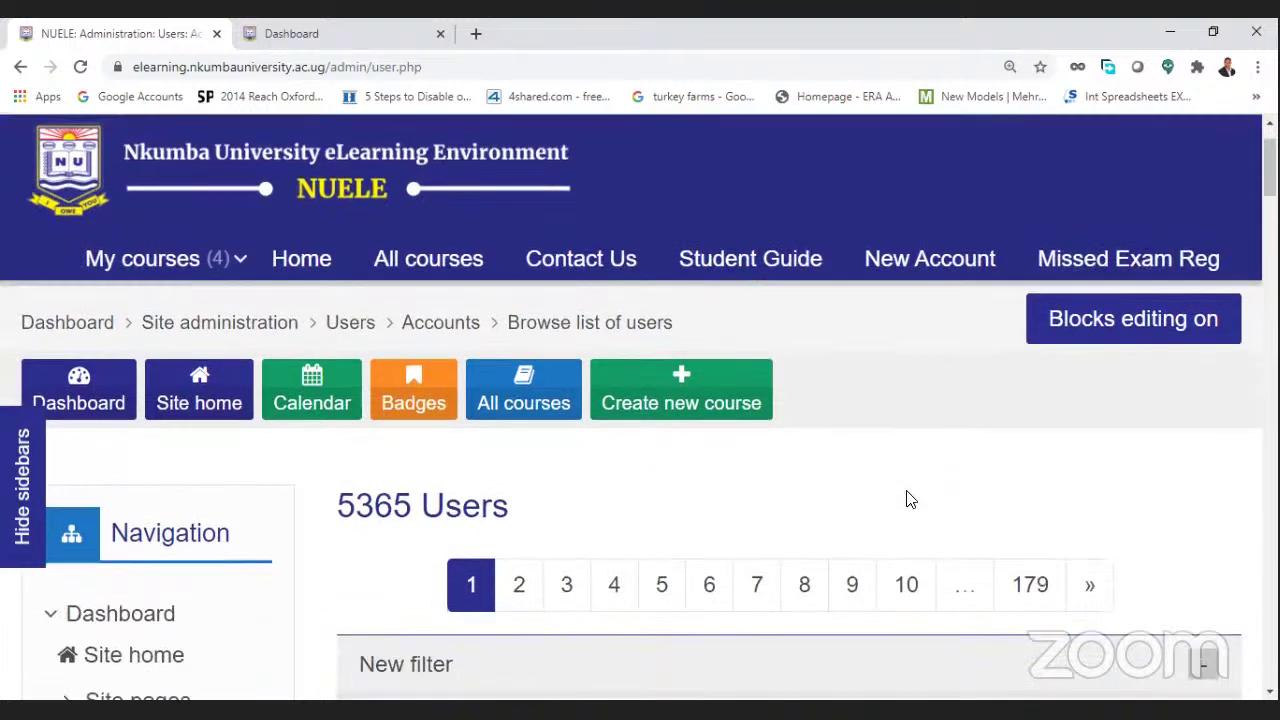
scroll(906, 497, down, 5)
scroll(900, 485, up, 8)
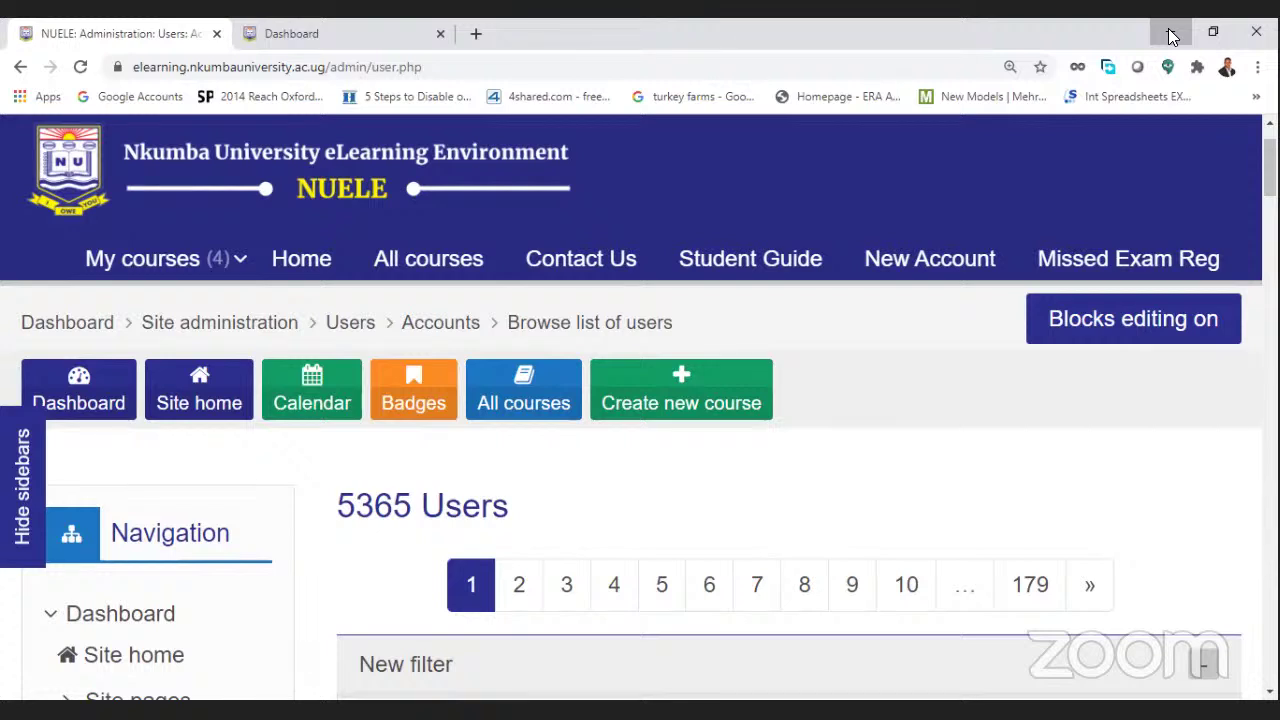
Step: Restore the admin browser window and follow the 'Recover forgotten username or password' link
double_click(760, 26)
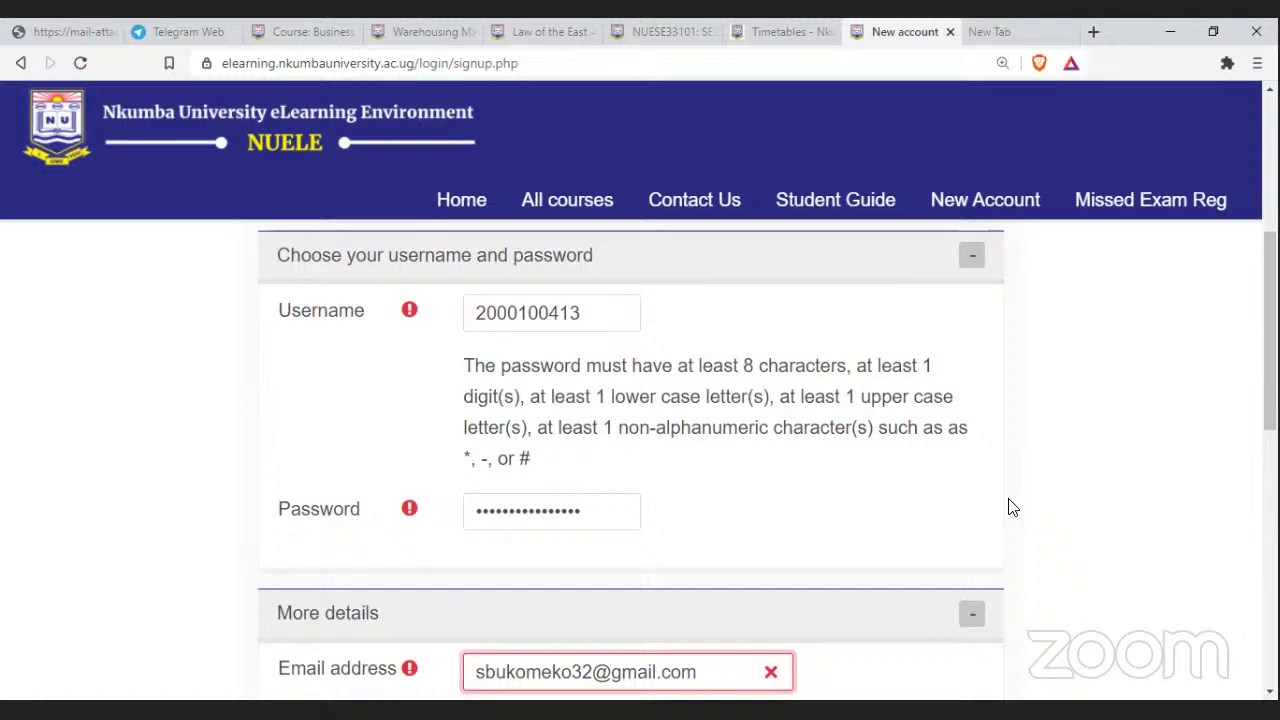
scroll(907, 373, down, 2)
scroll(907, 373, up, 4)
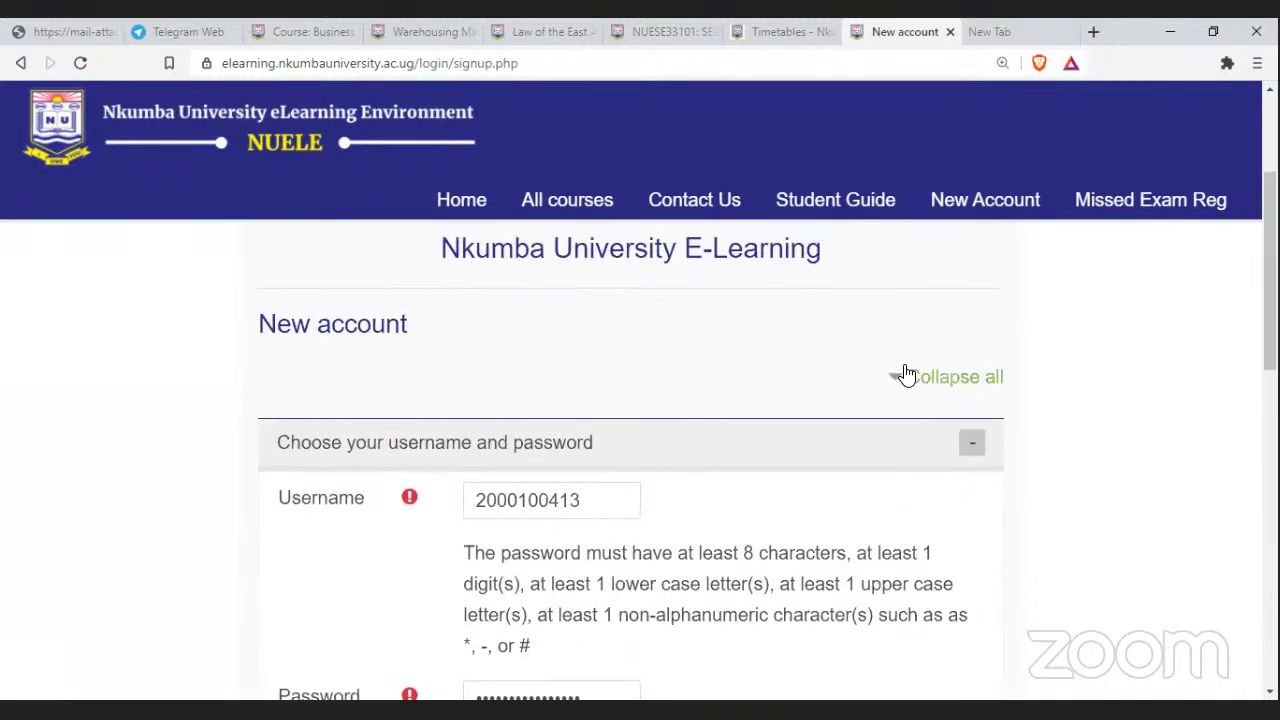
scroll(907, 373, down, 4)
scroll(907, 373, down, 1)
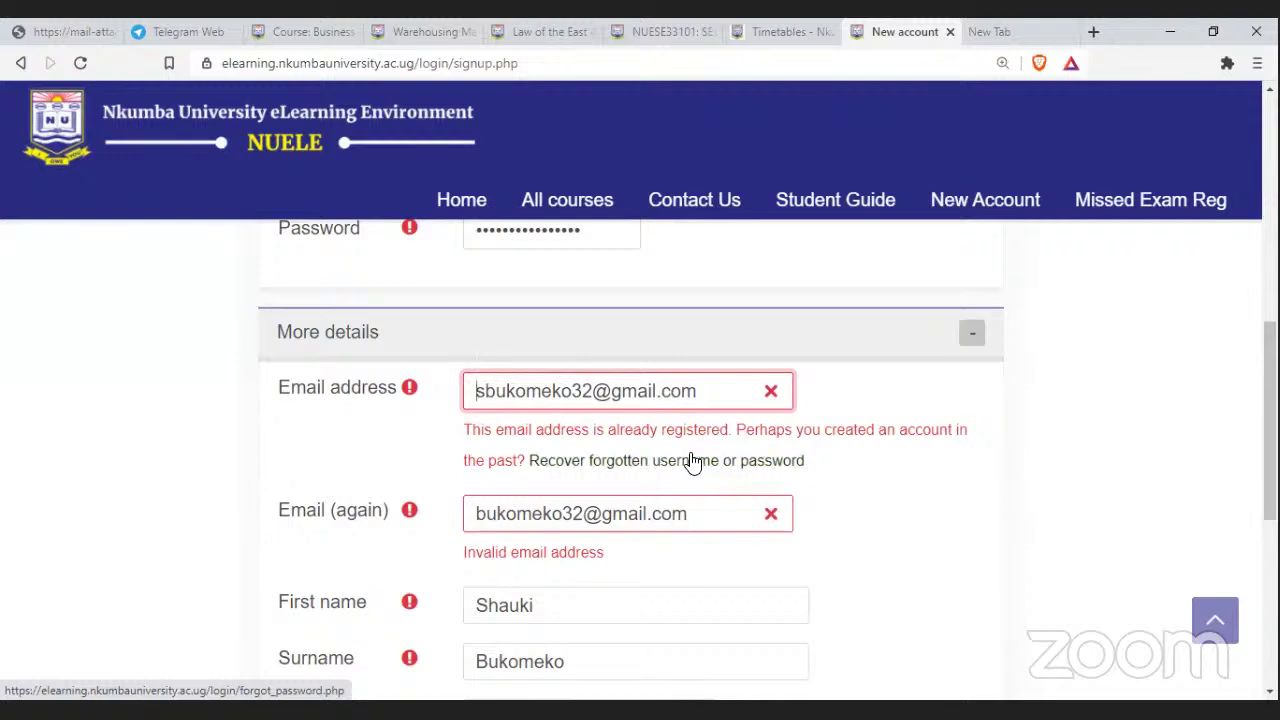
click(693, 460)
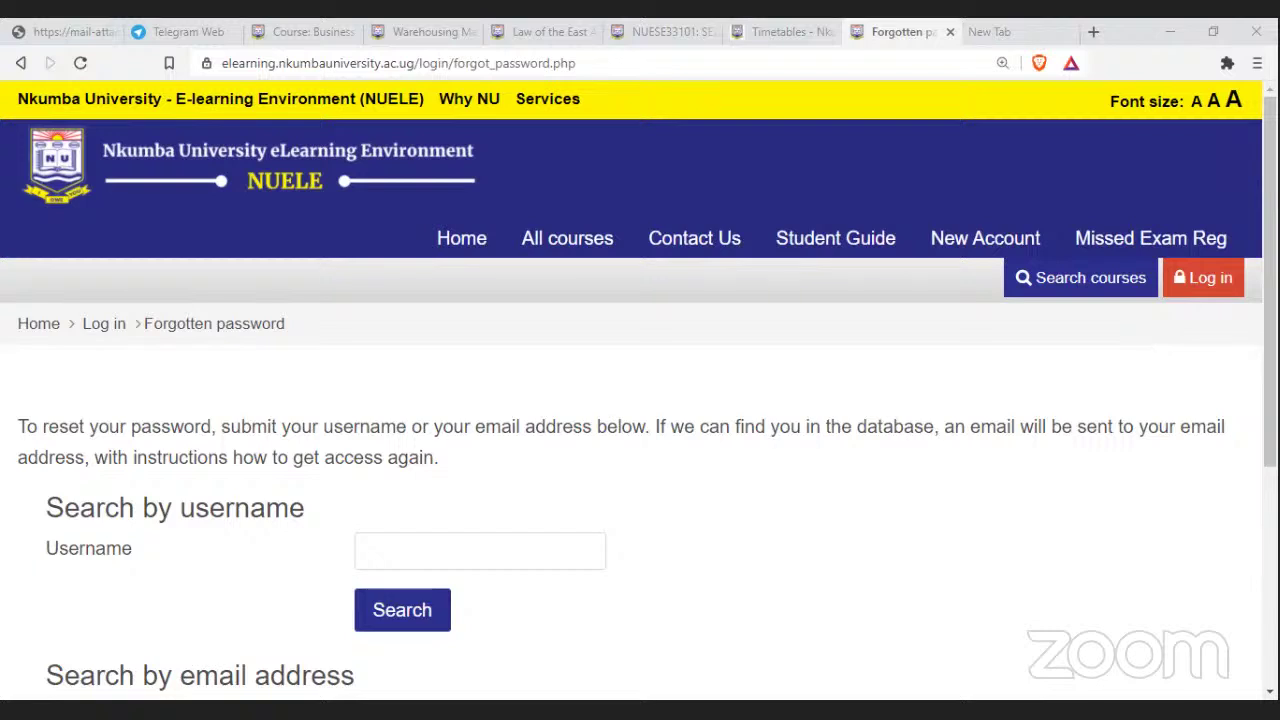
Step: In Gmail, read the Nkumba account confirmation email and return to the inbox
key(alt+Tab)
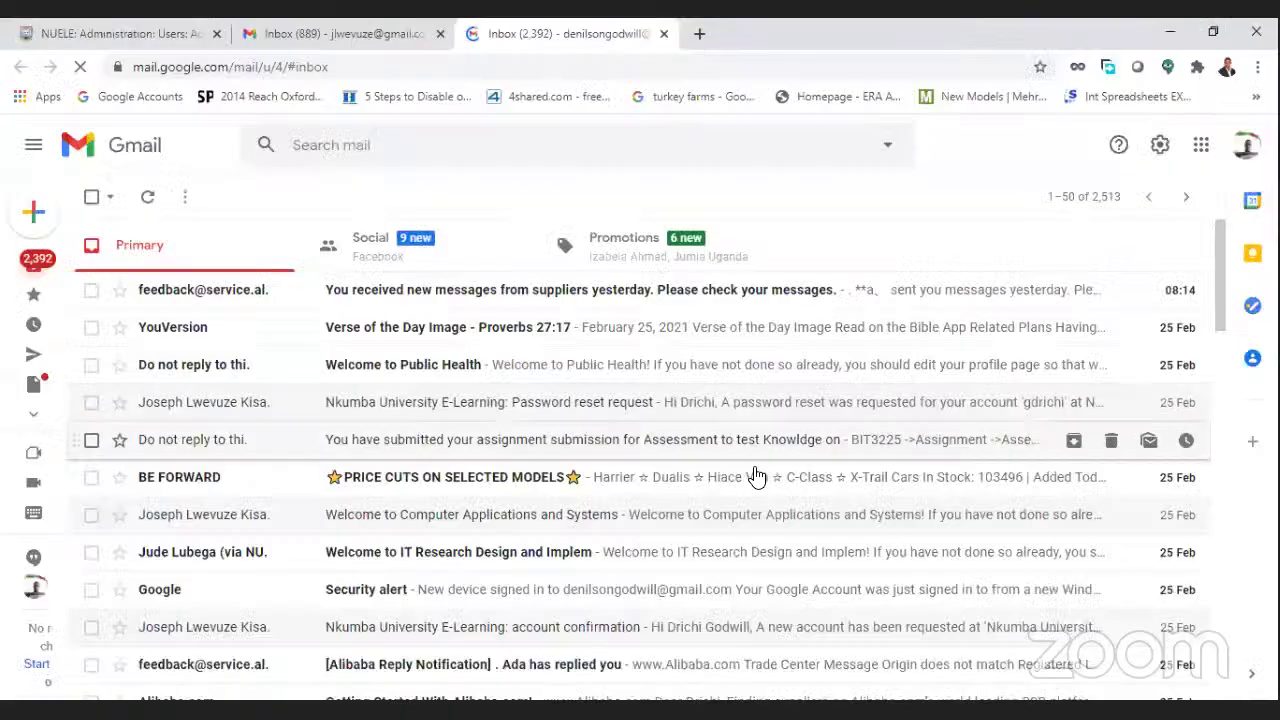
scroll(757, 467, down, 1)
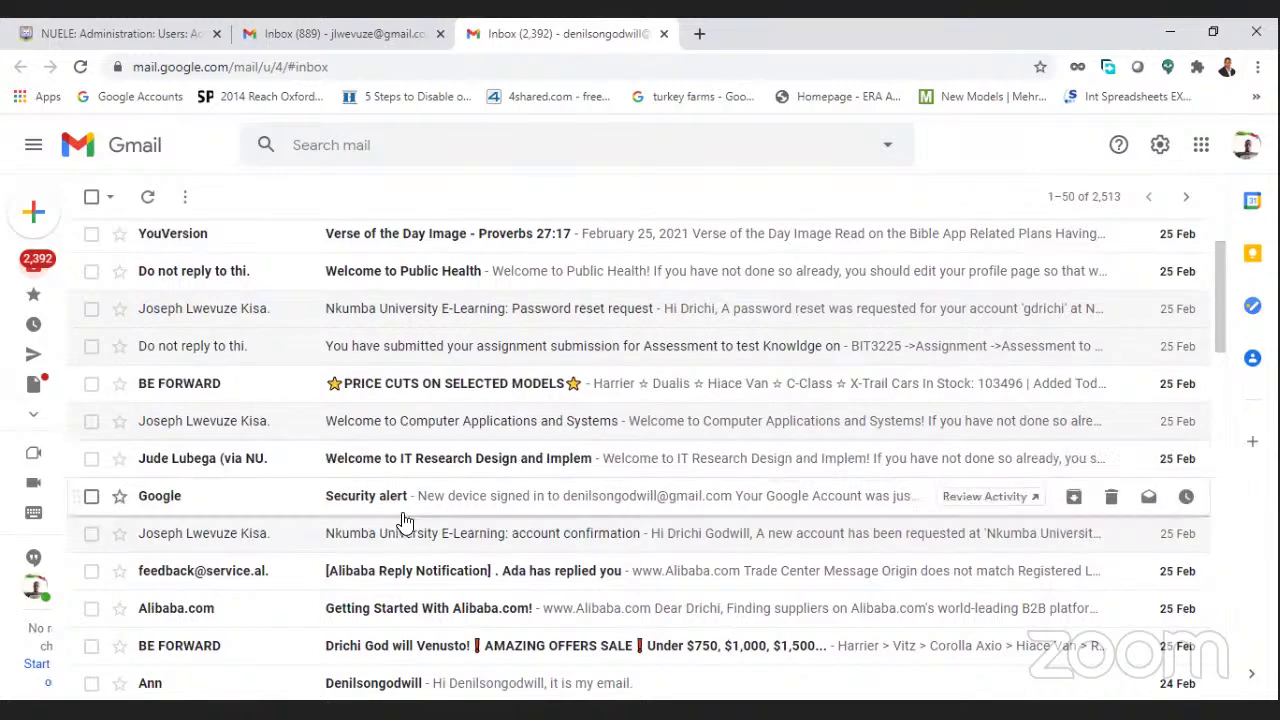
scroll(452, 505, down, 1)
scroll(452, 505, down, 1)
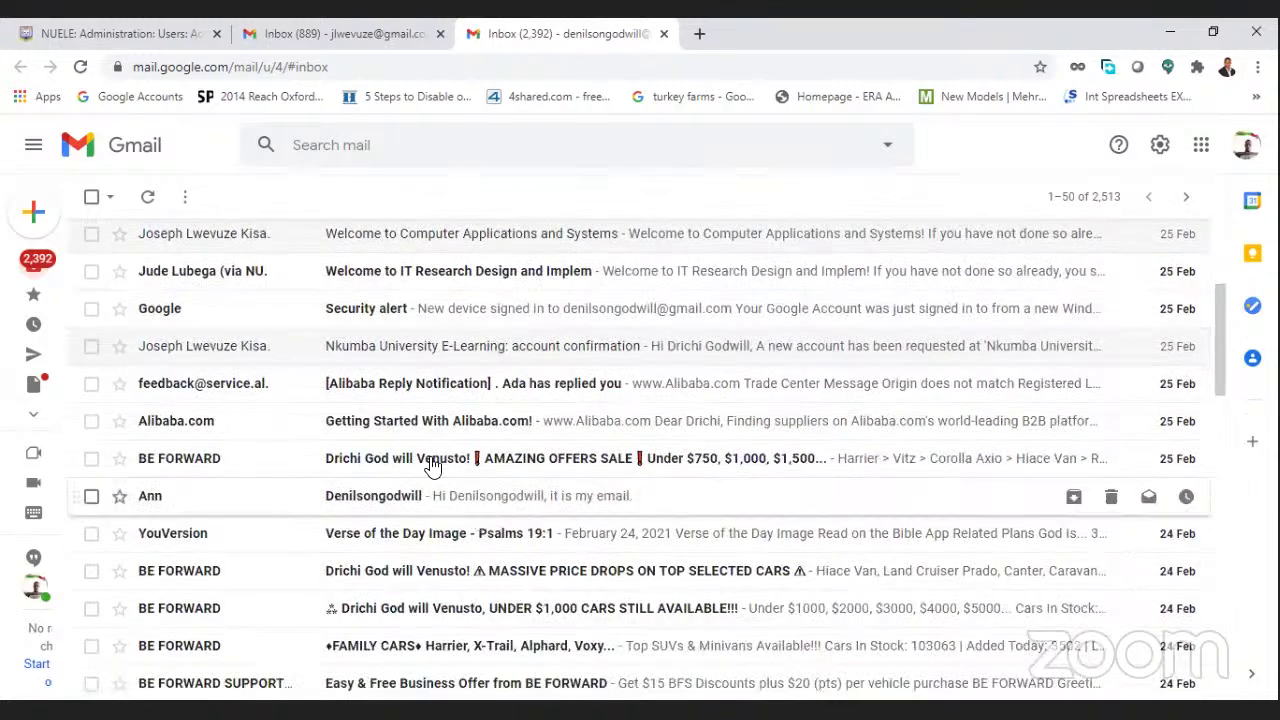
click(537, 343)
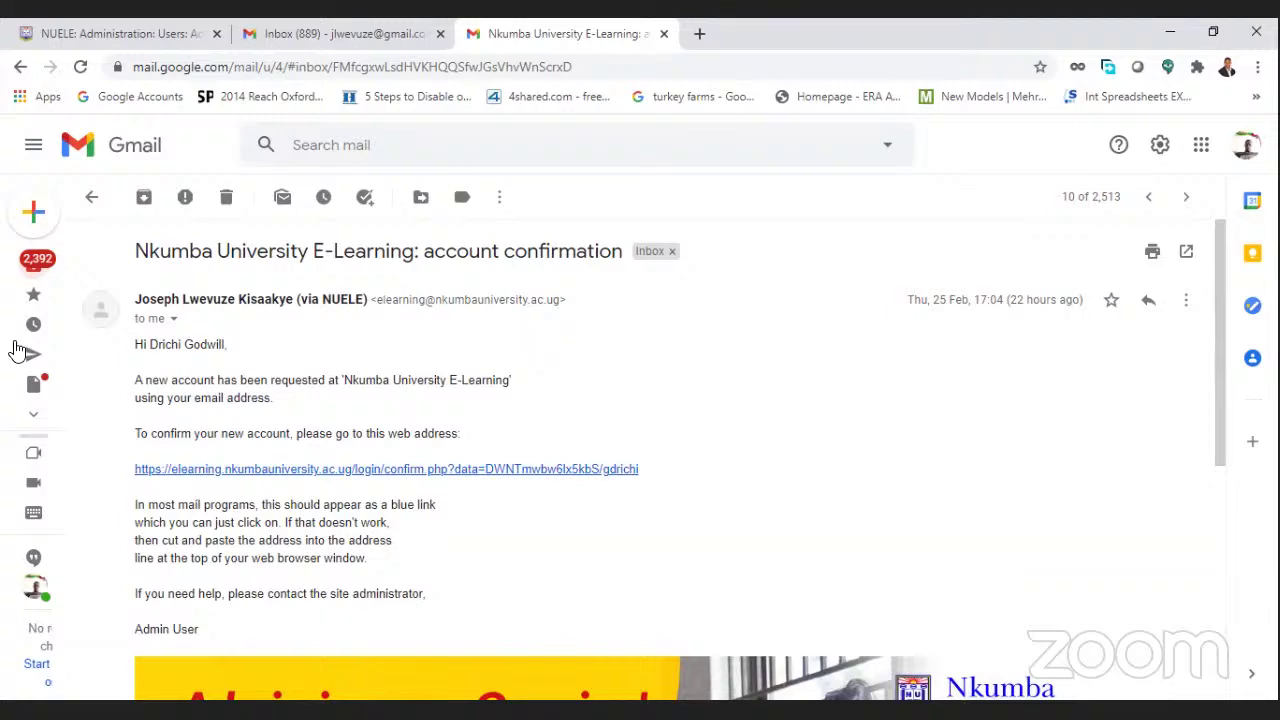
click(91, 199)
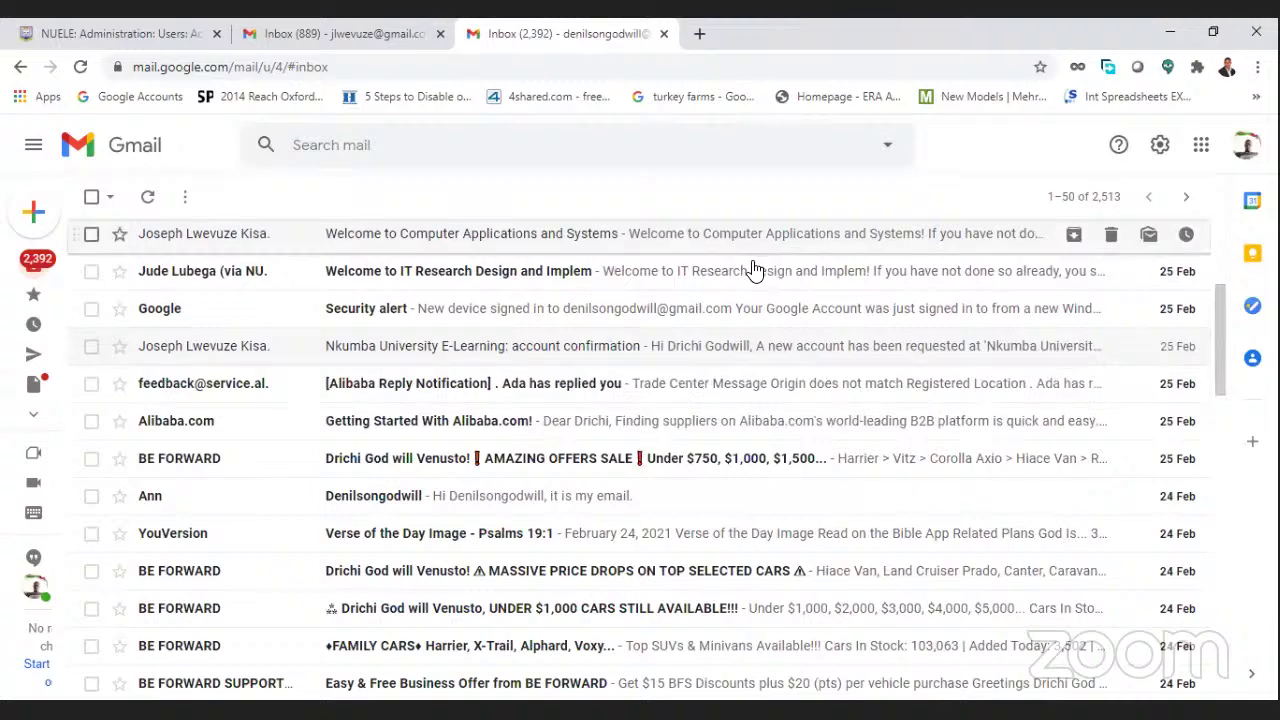
Step: Glance at the assignment submission email, then open the Password reset request email
scroll(648, 392, up, 1)
scroll(648, 392, up, 2)
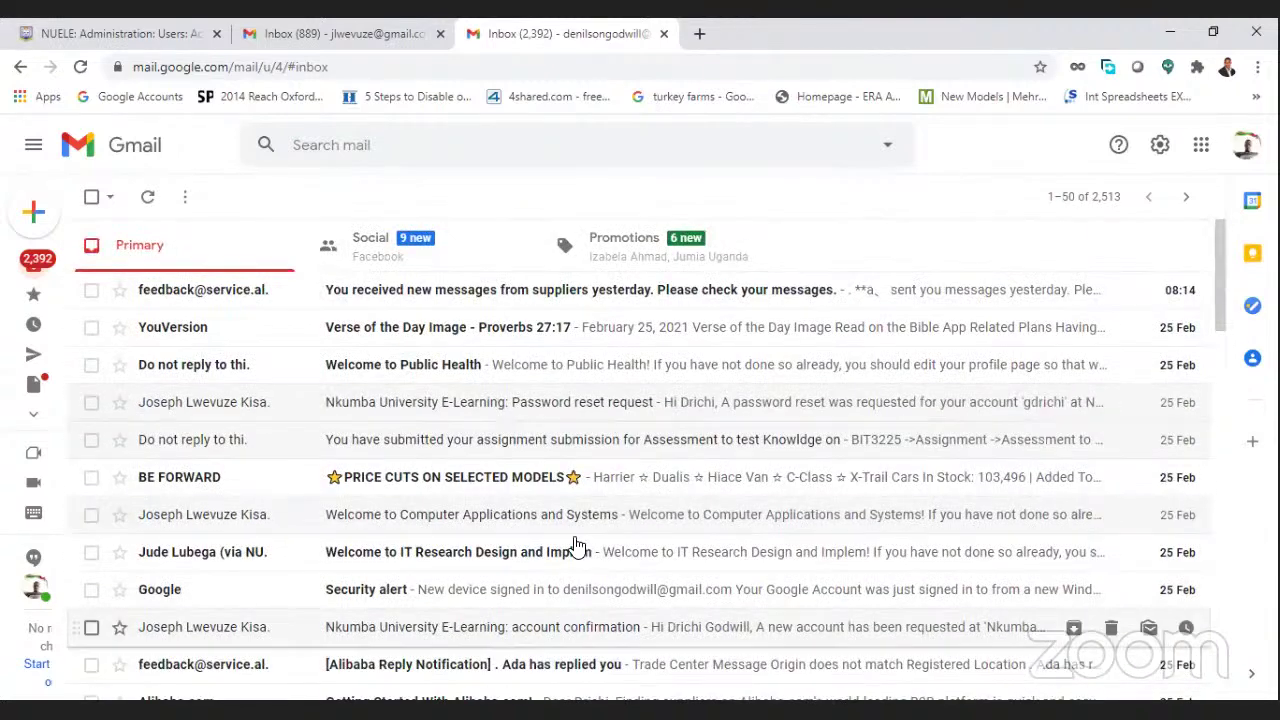
click(518, 446)
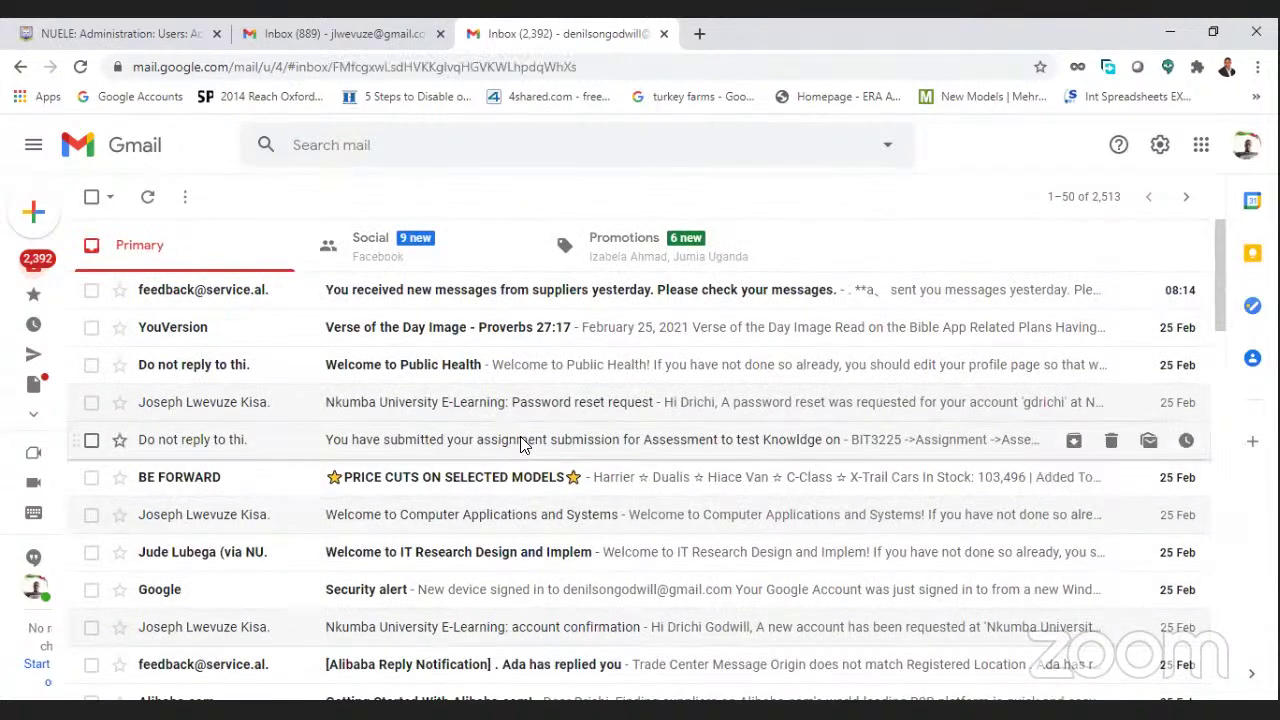
click(21, 69)
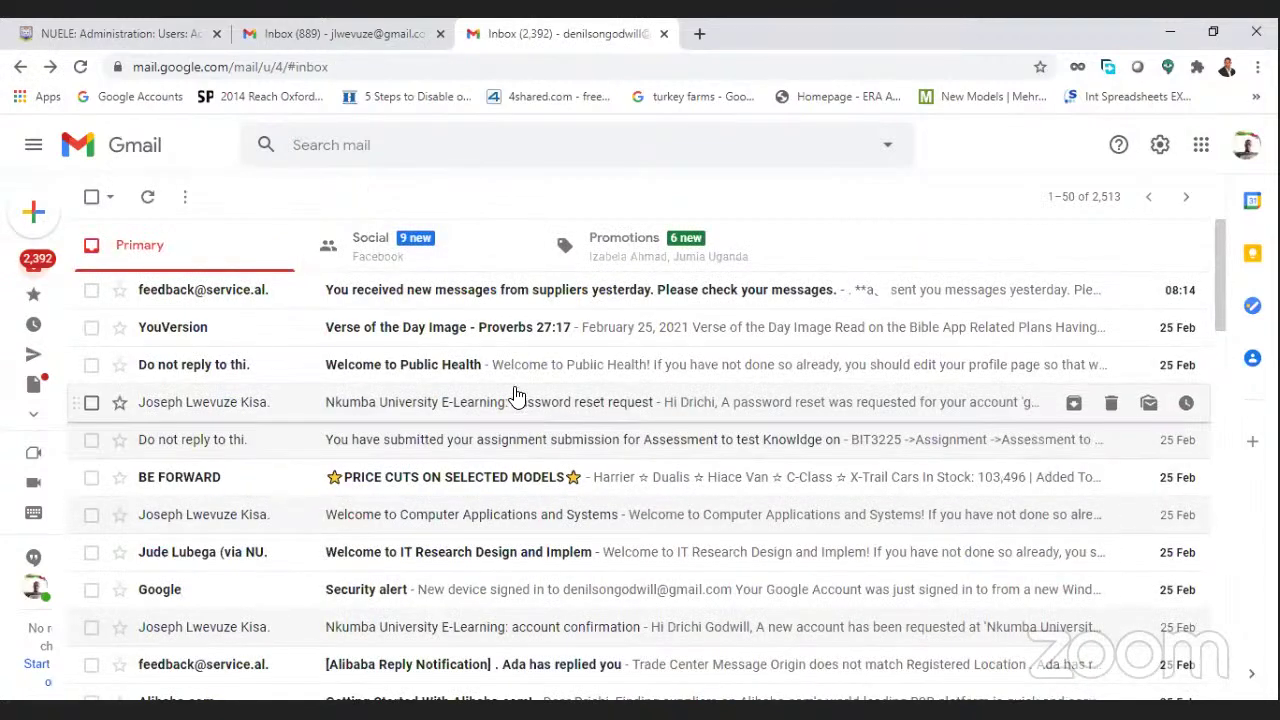
click(591, 404)
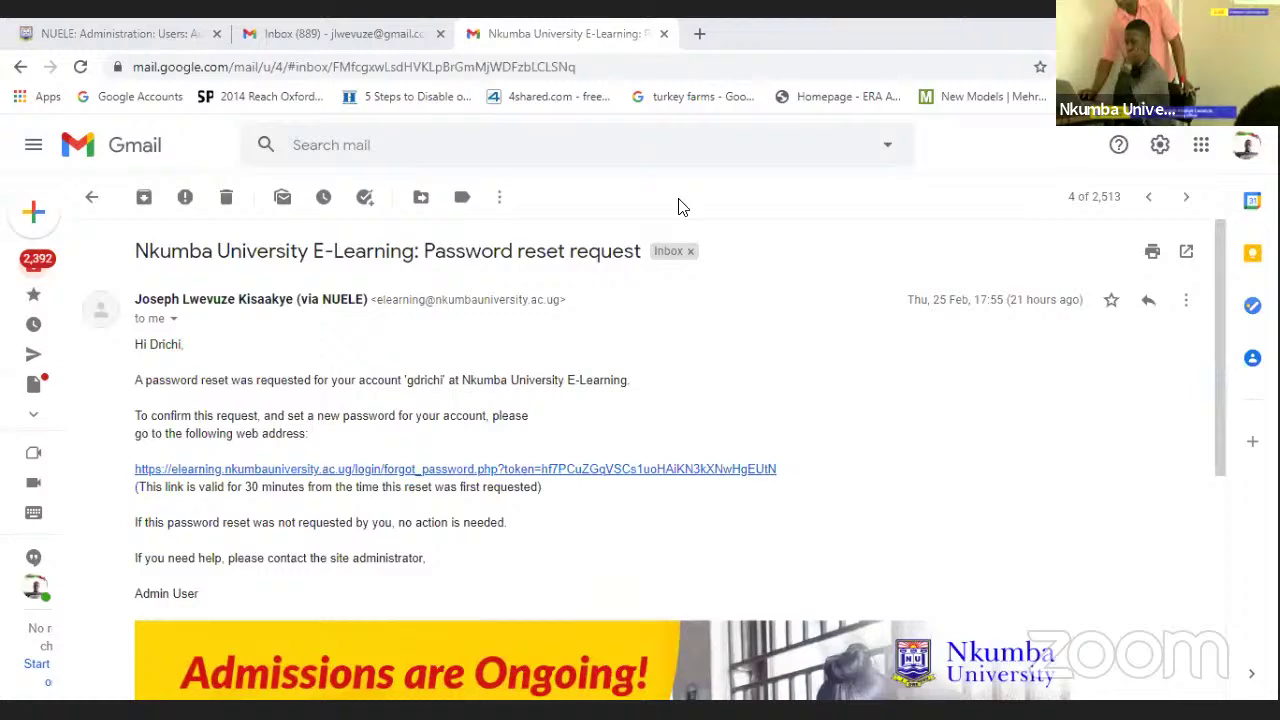
Step: Search by the student's e-mail address on the Forgotten password page, correcting a typo first
key(alt+Tab)
scroll(780, 503, down, 4)
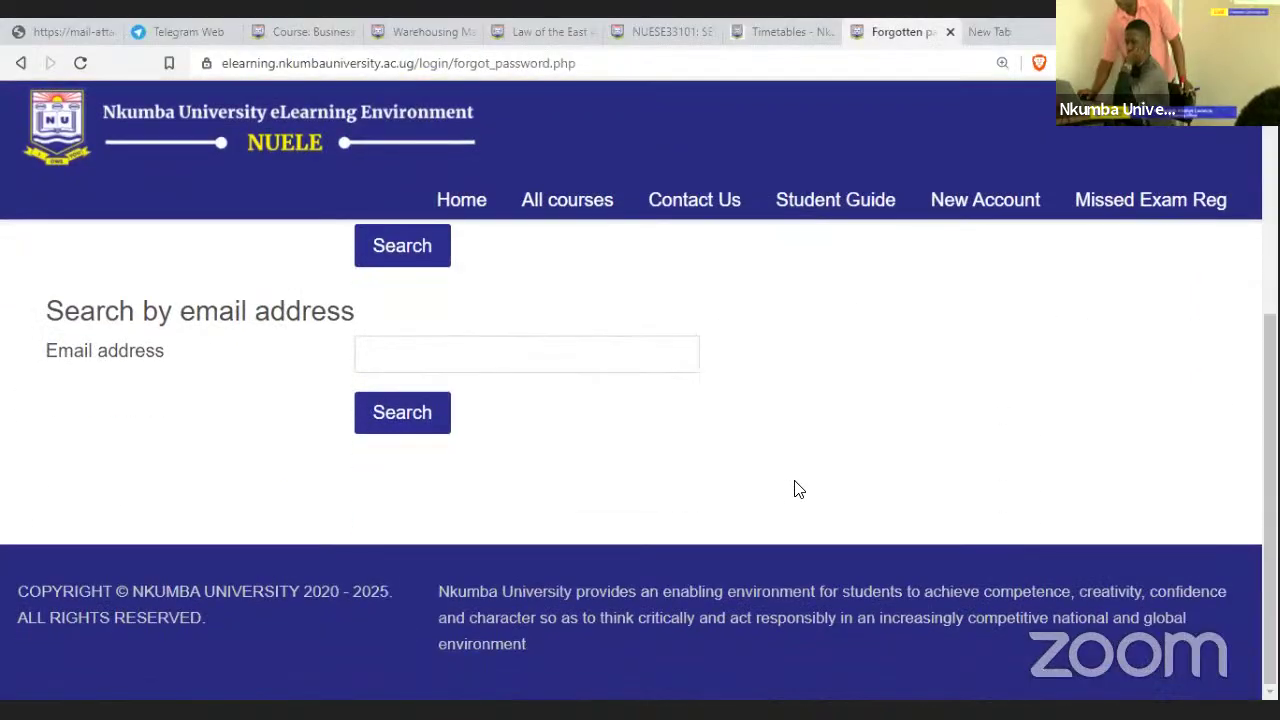
scroll(797, 489, up, 3)
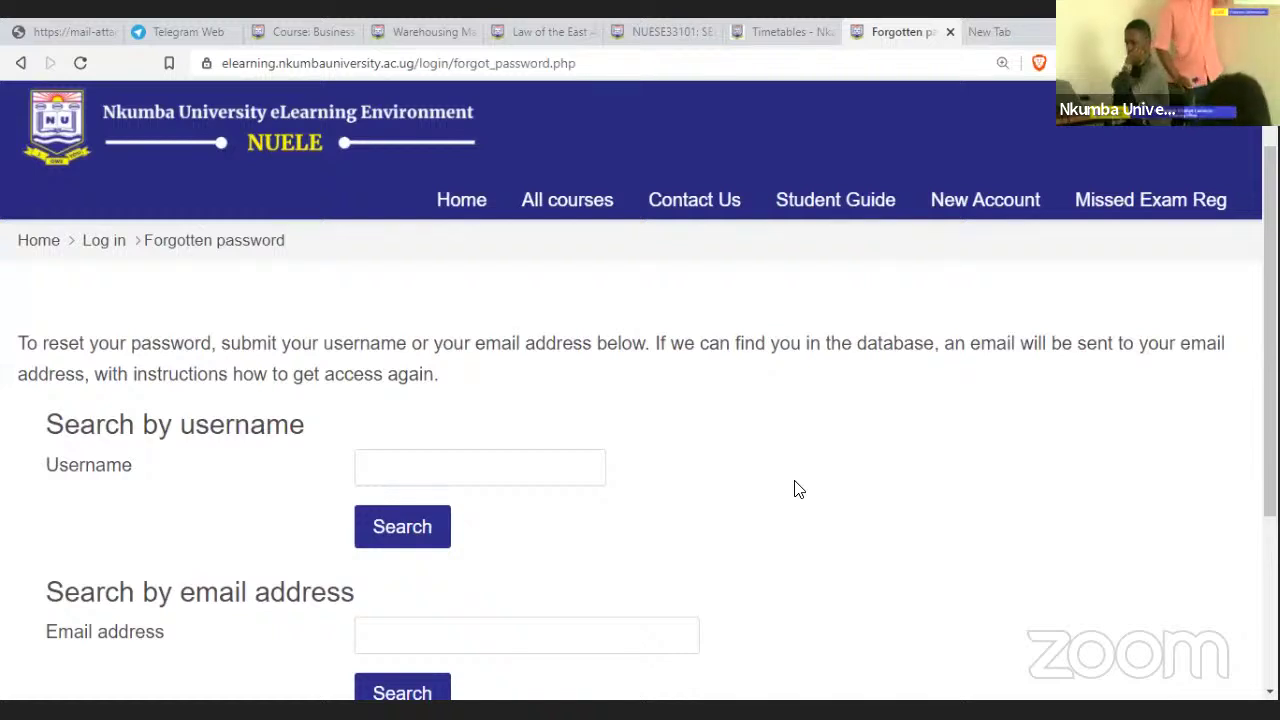
scroll(786, 528, down, 1)
scroll(786, 528, down, 3)
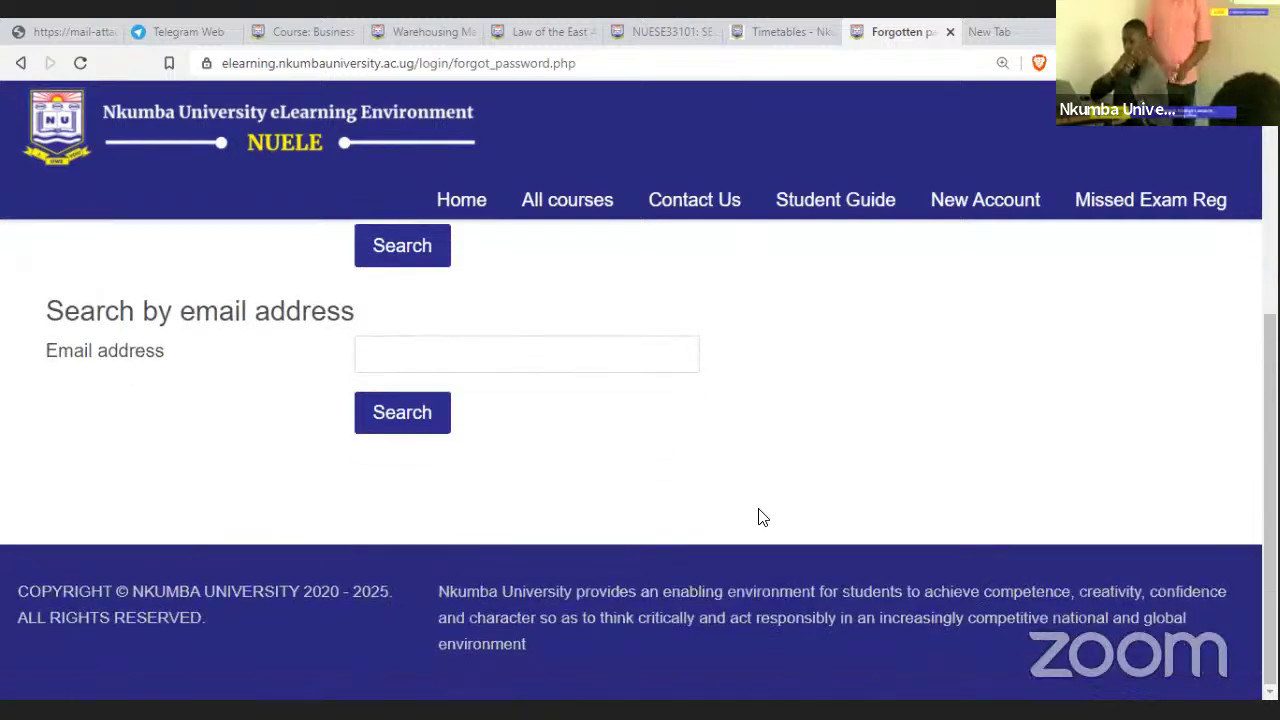
click(554, 362)
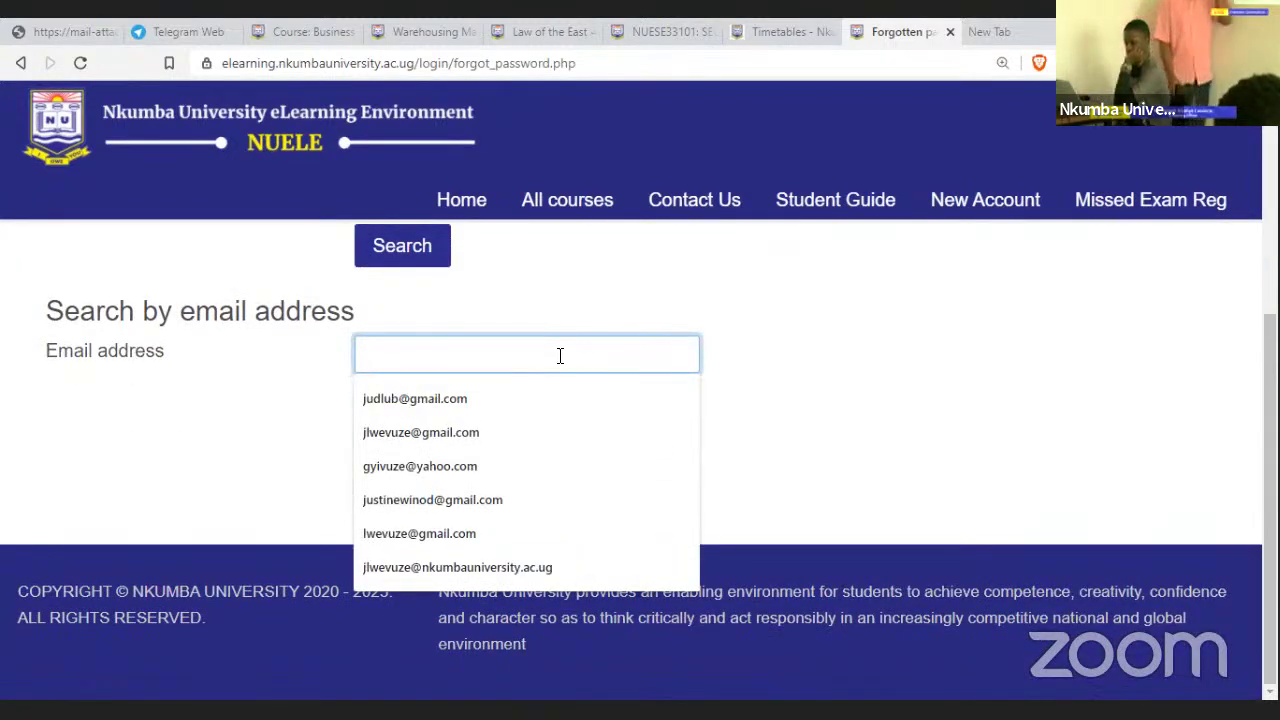
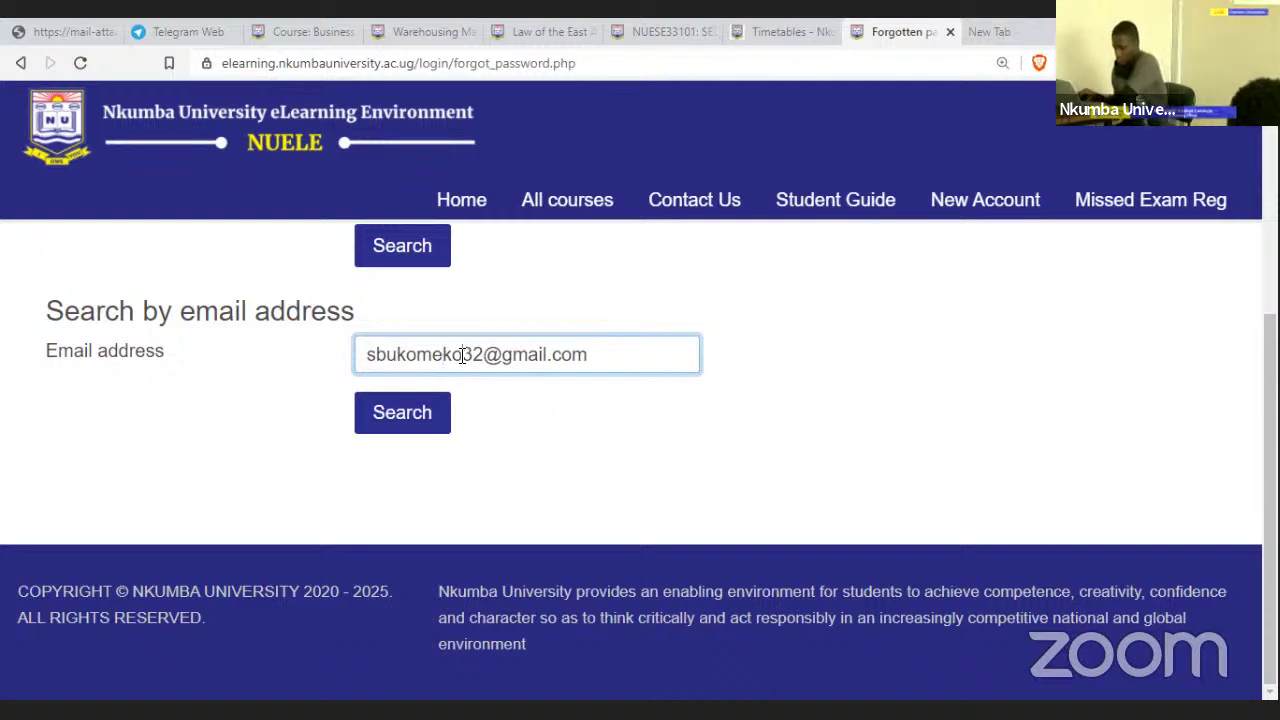
click(410, 420)
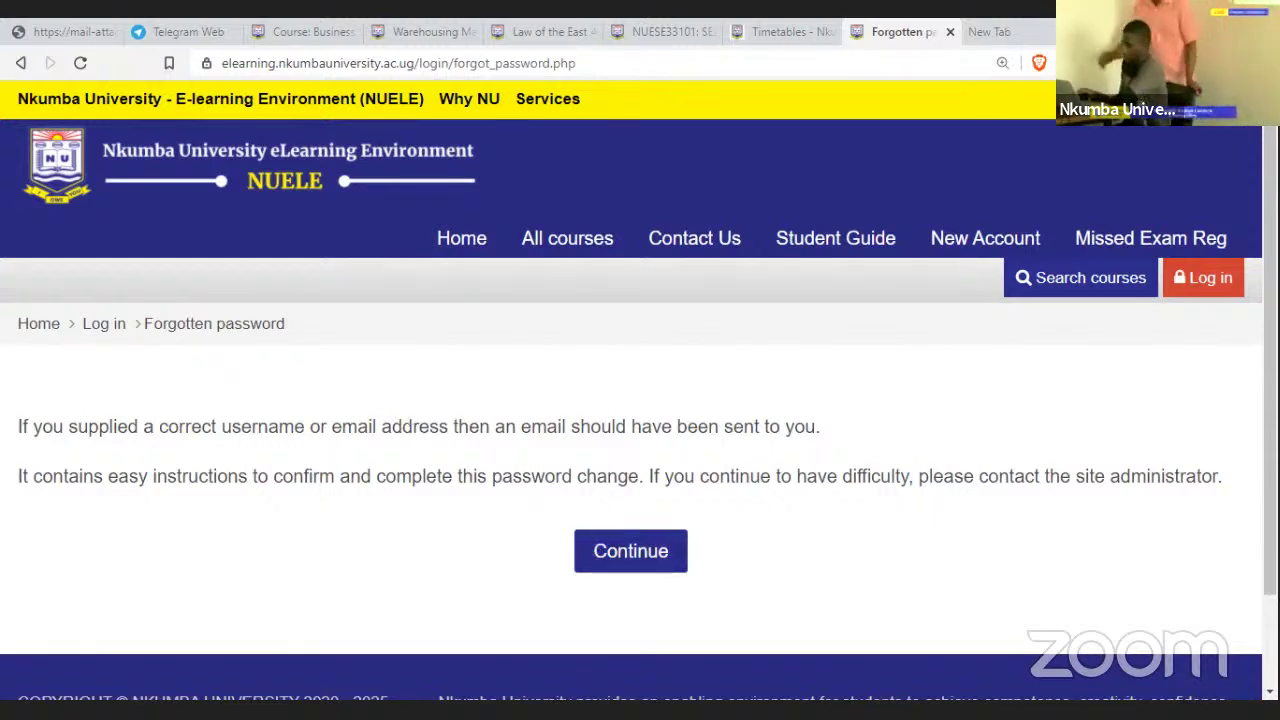
Step: Load gmail.com in the current tab and show the signed-in Google accounts
click(652, 63)
text(gm)
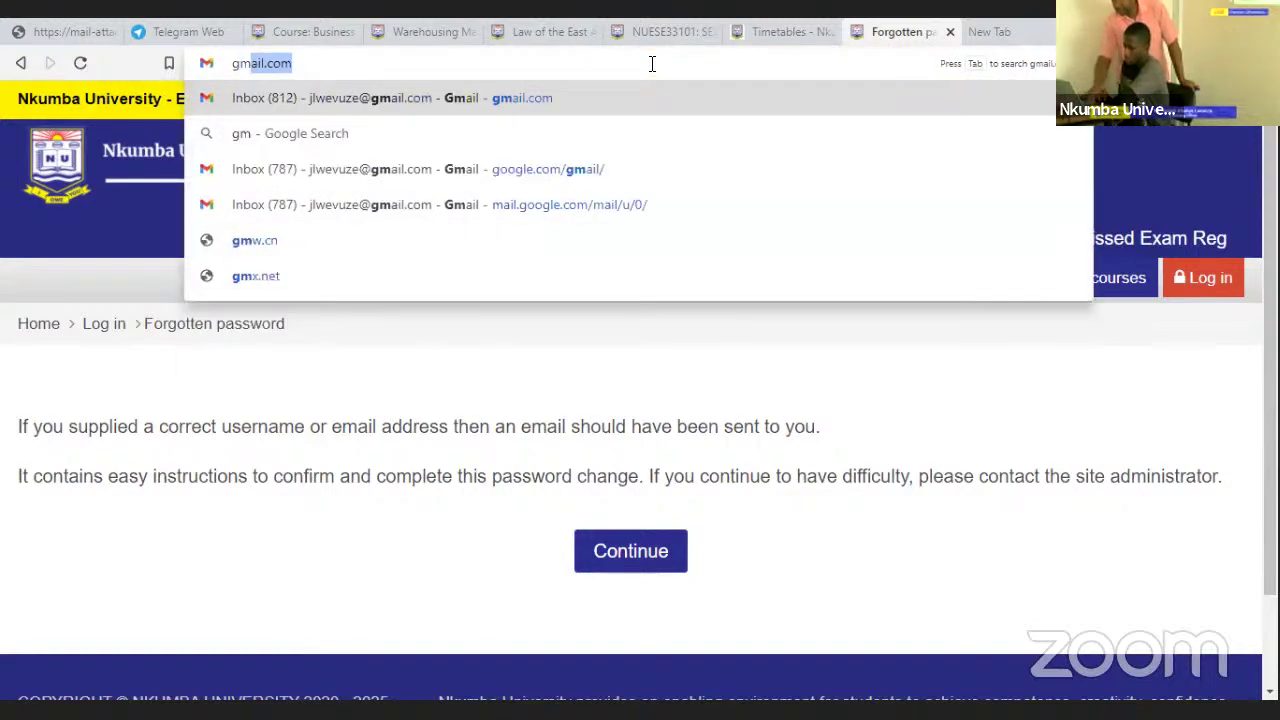
key(Return)
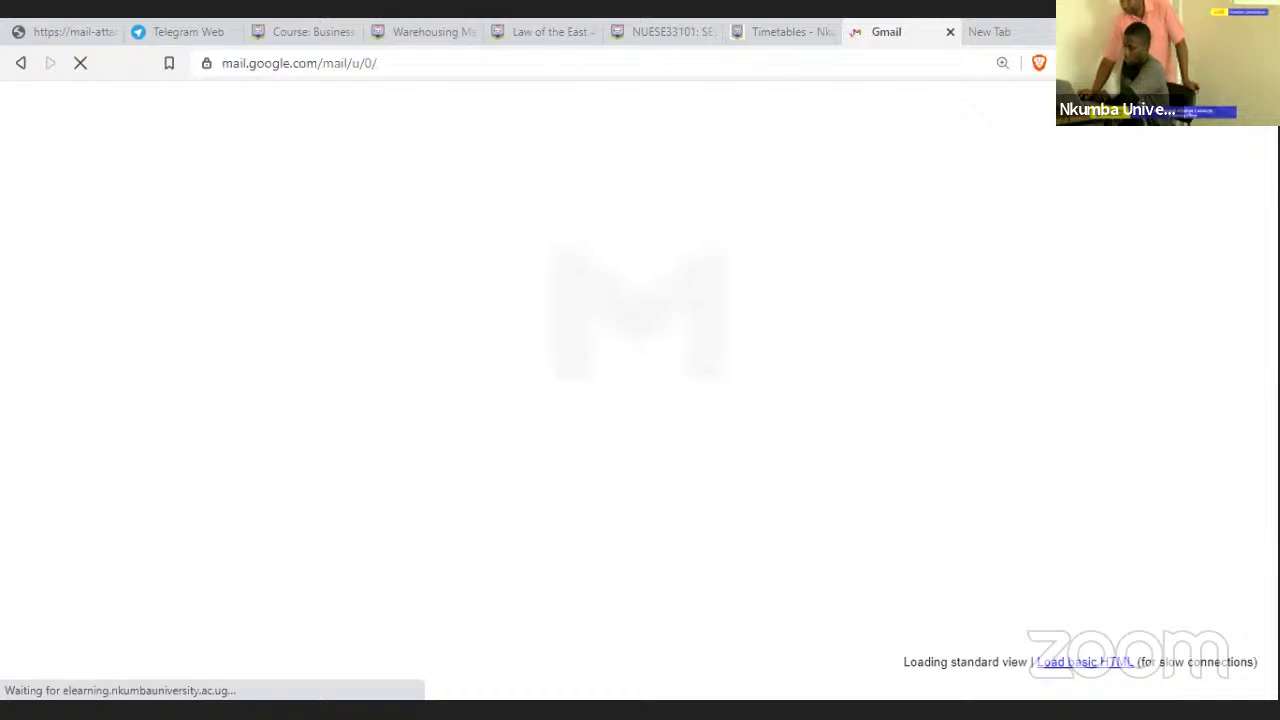
click(1222, 136)
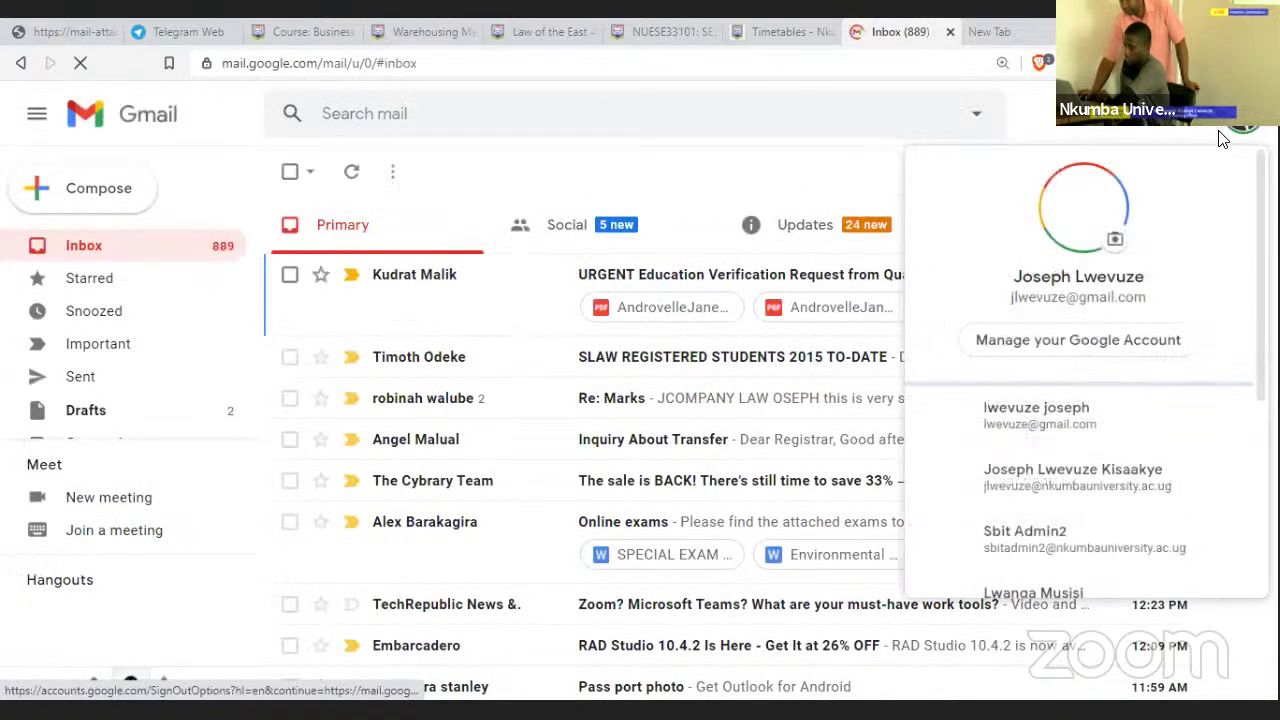
Step: Choose 'Use another account' and enter the student's Gmail address in Email or phone
scroll(1050, 460, down, 5)
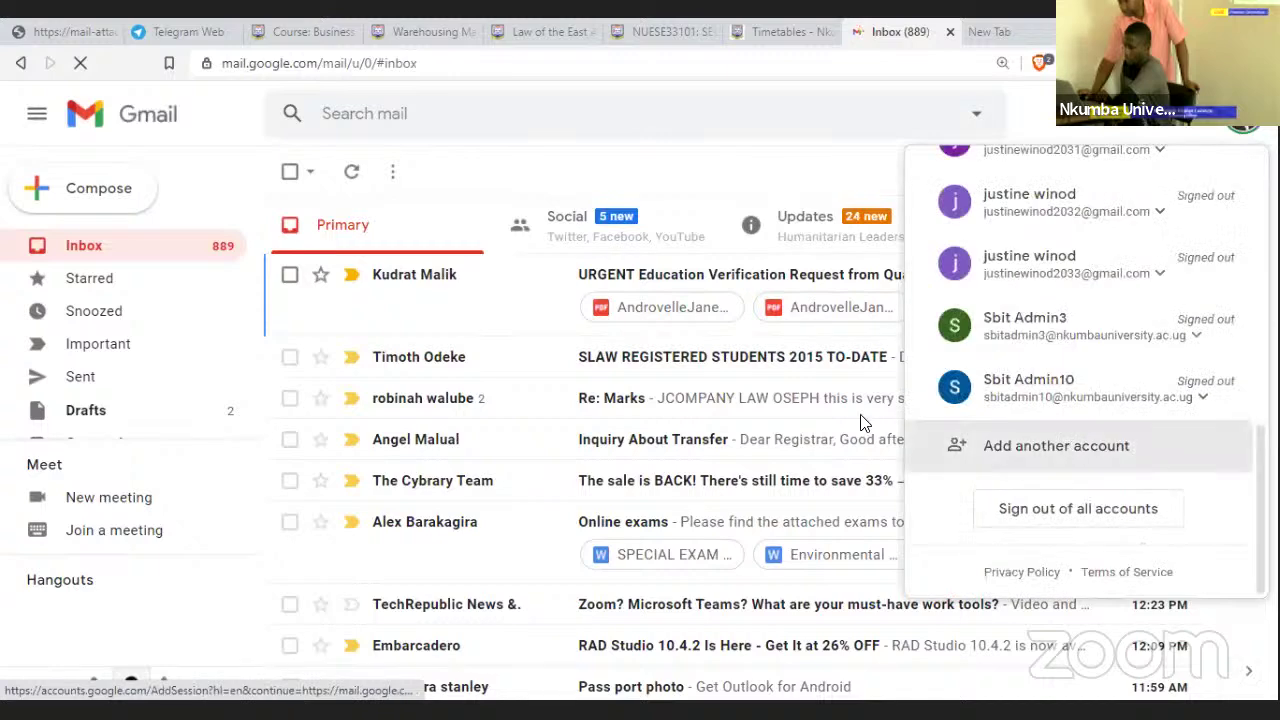
click(1056, 445)
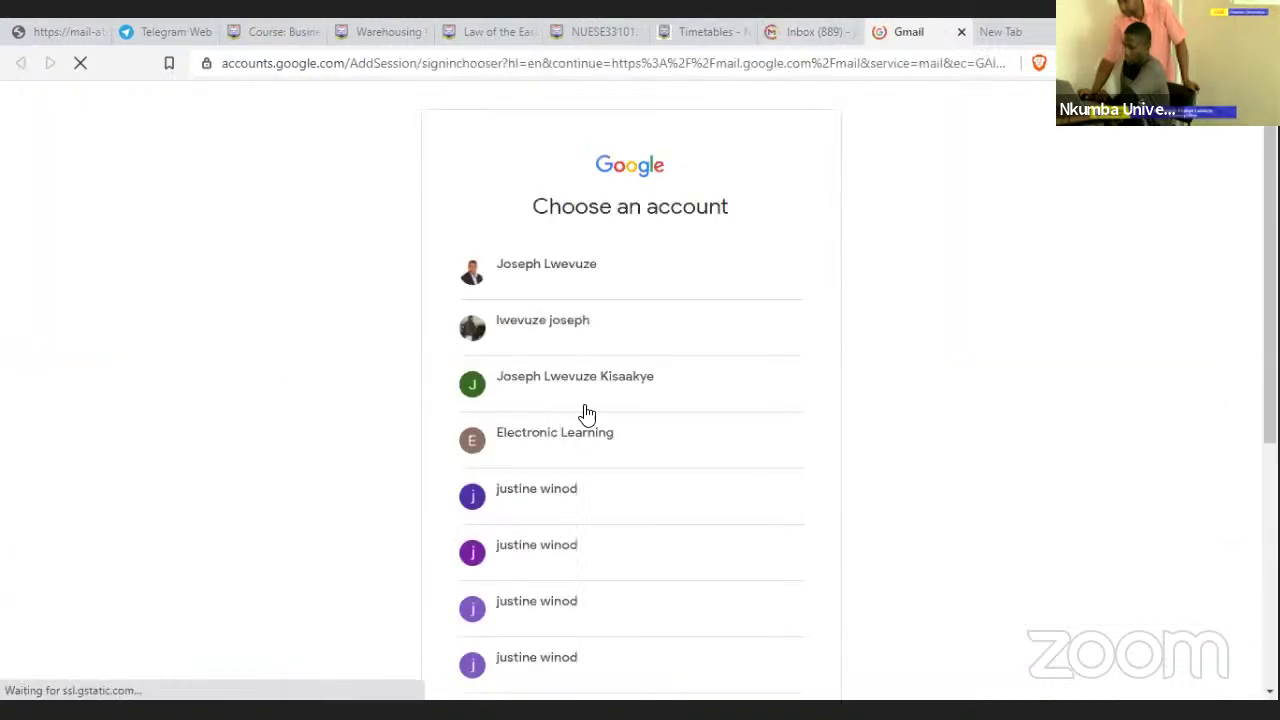
scroll(646, 594, down, 5)
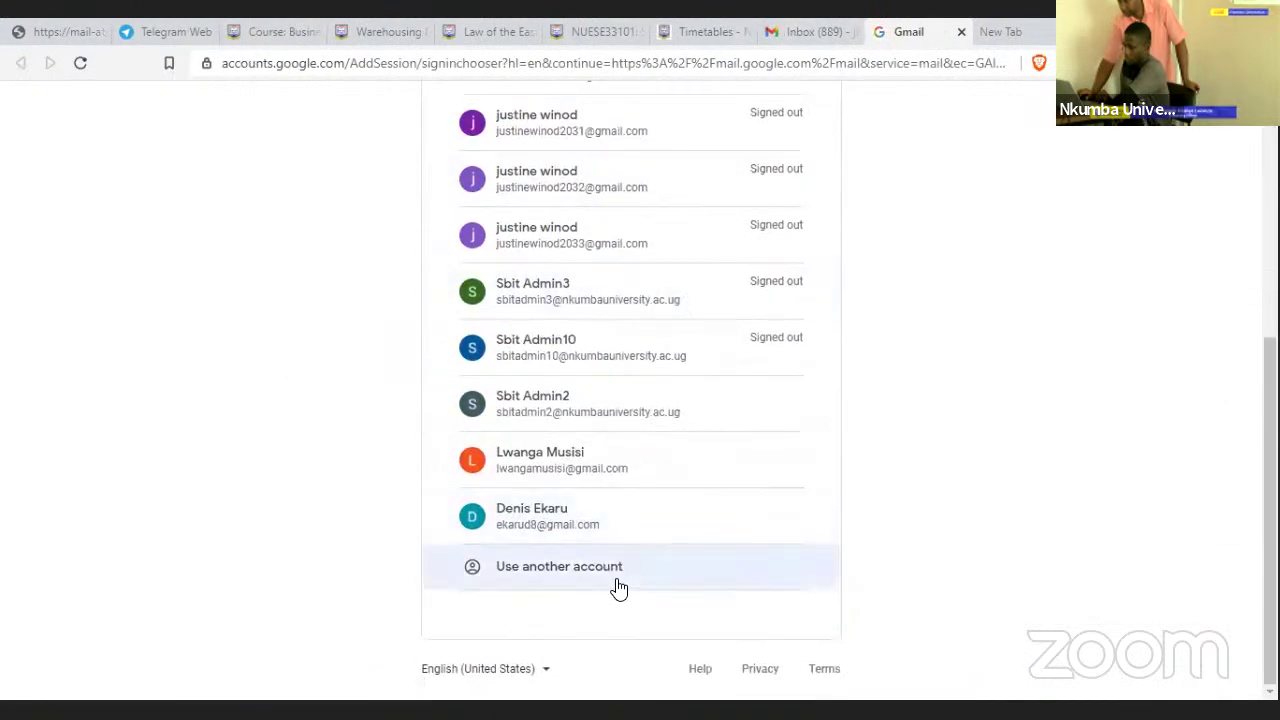
click(618, 588)
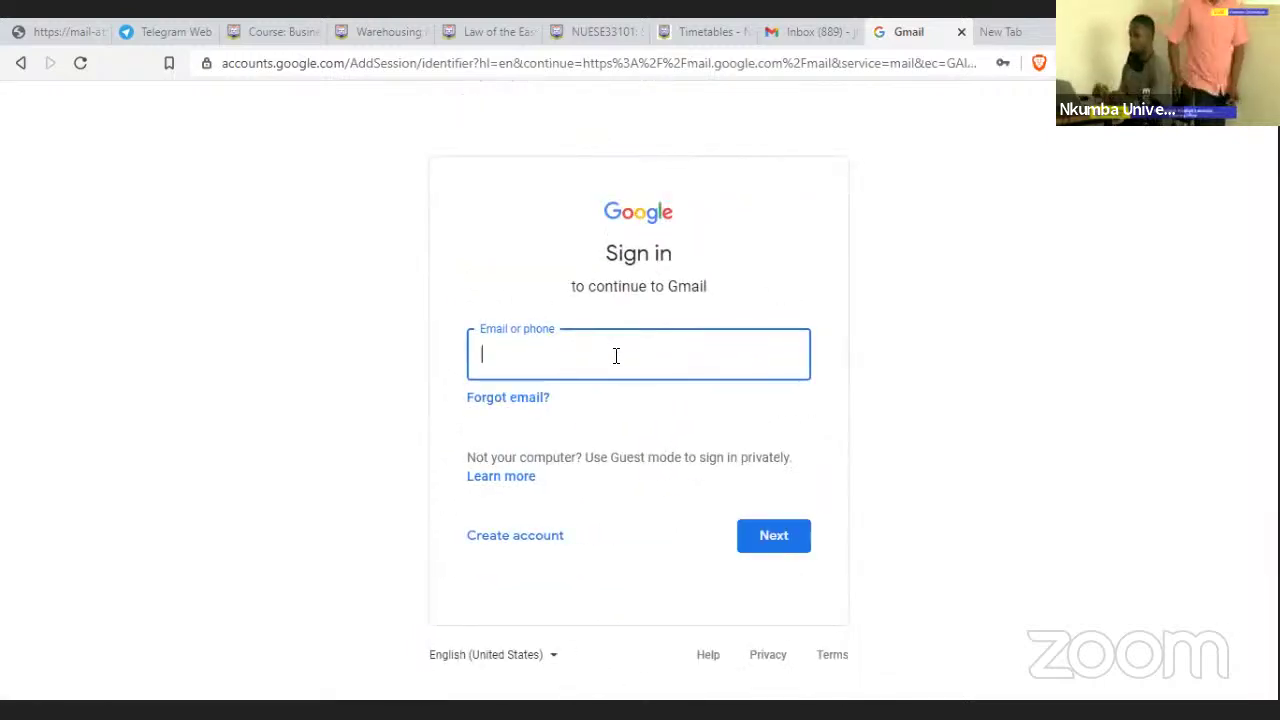
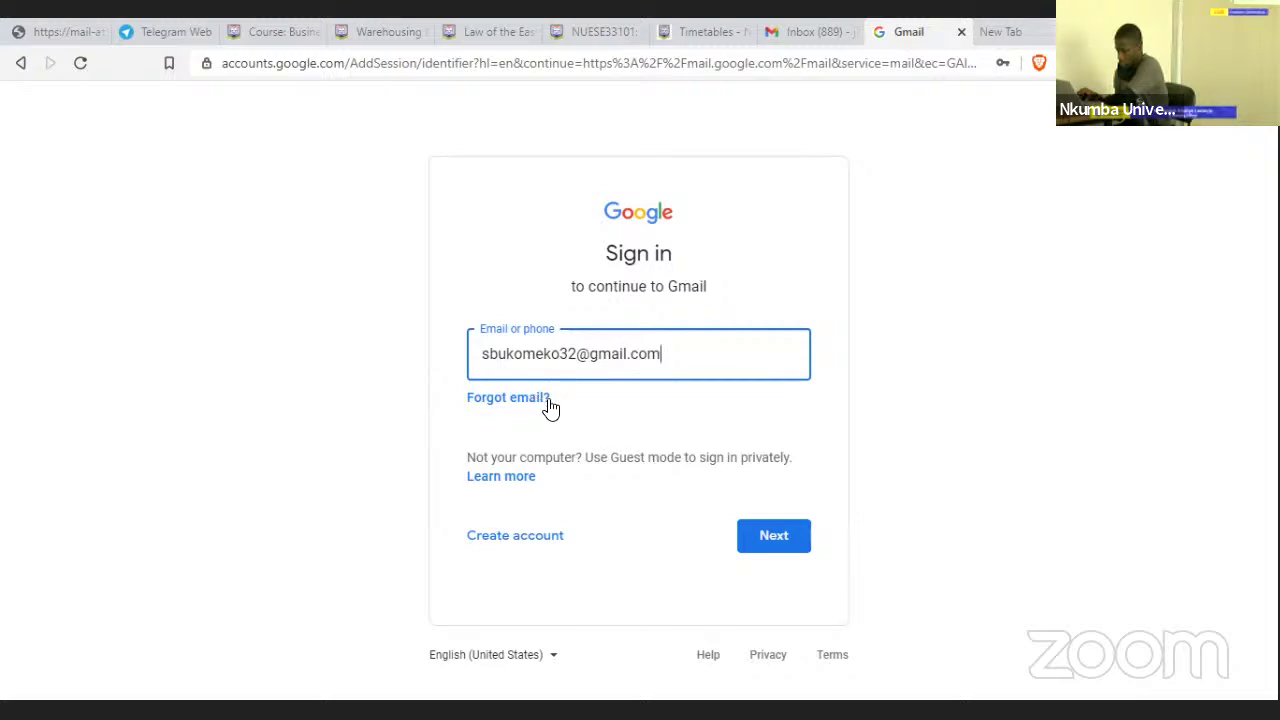
Step: Enter the student's Gmail password, retyping it after the Wrong password error, to reach the inbox
click(774, 542)
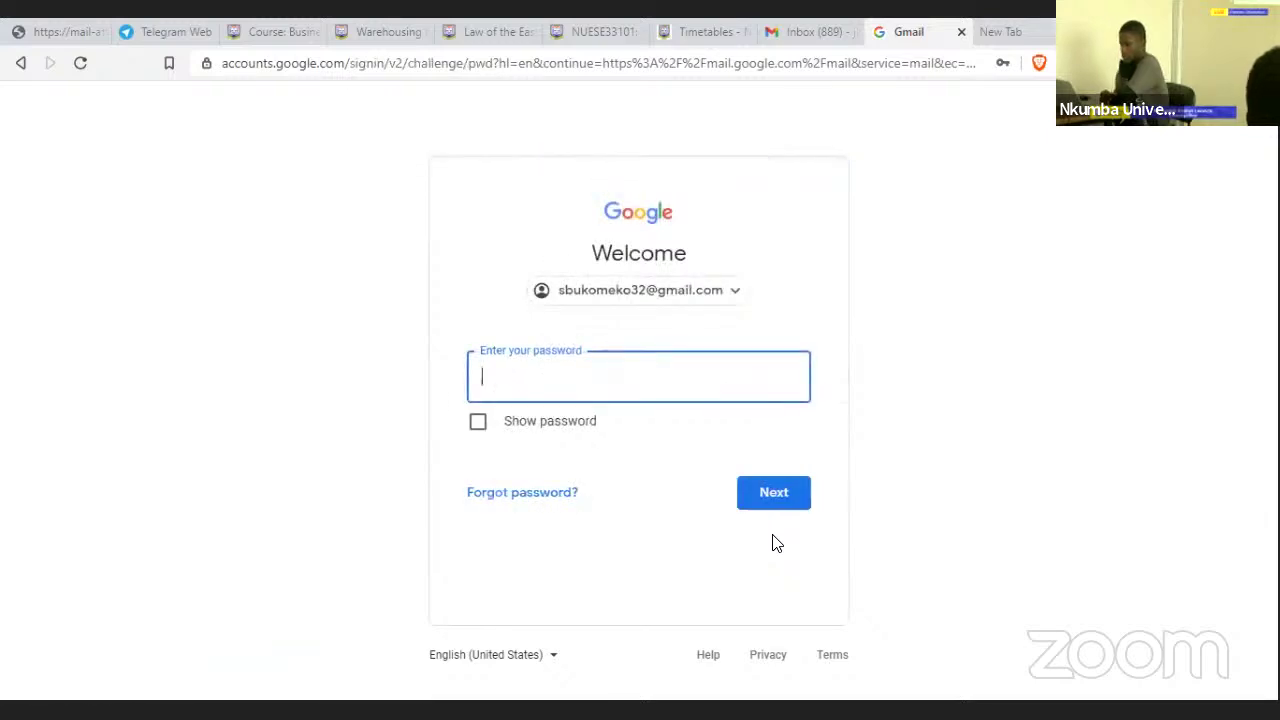
text(***)
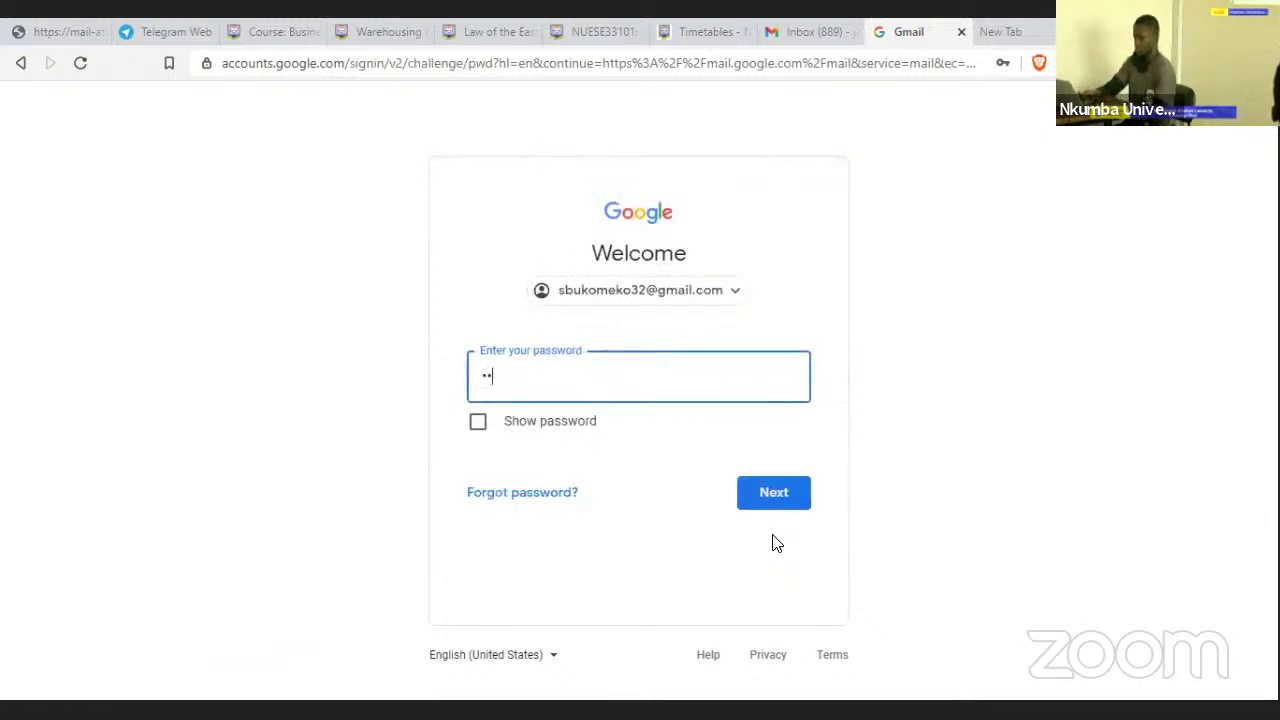
text(*******)
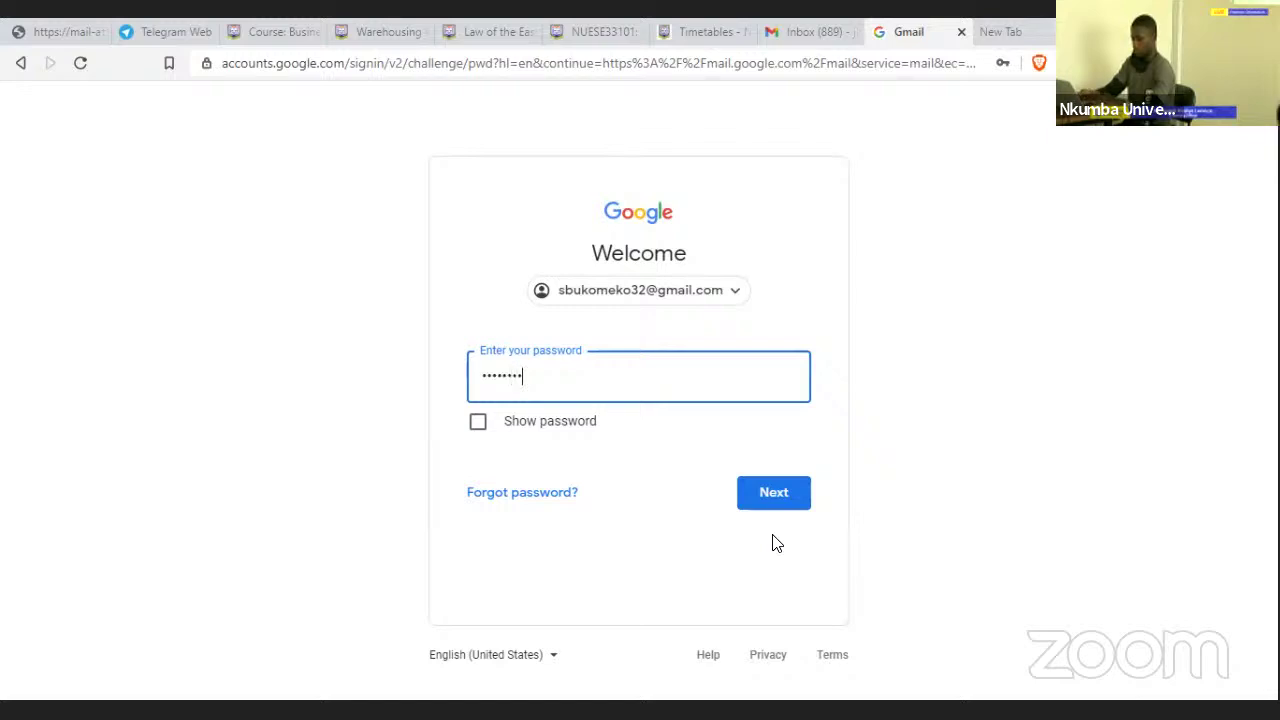
text(*)
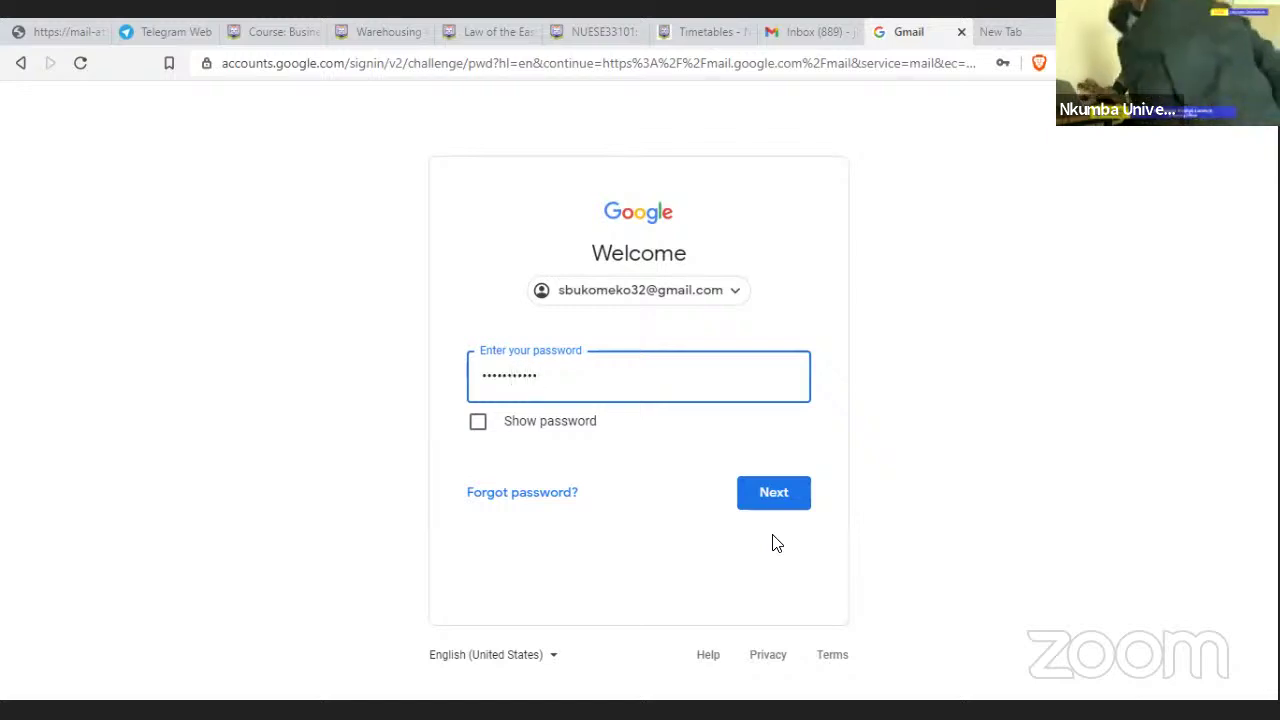
click(767, 491)
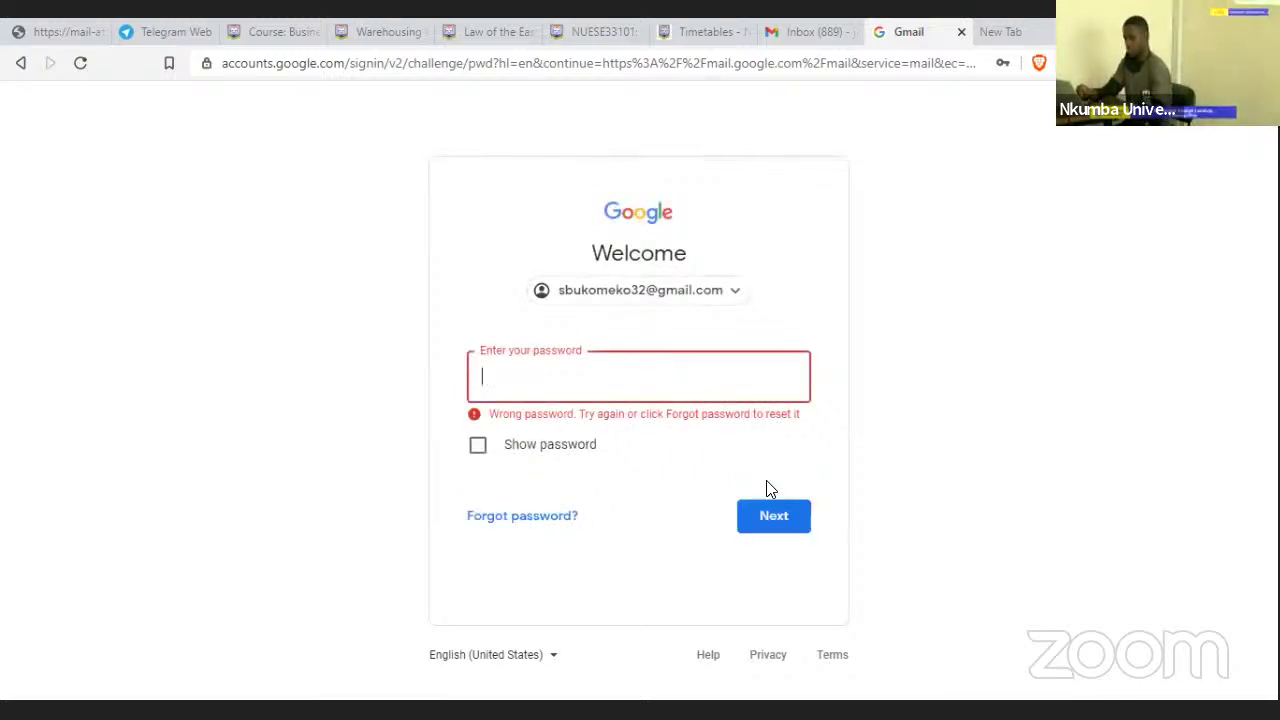
click(707, 377)
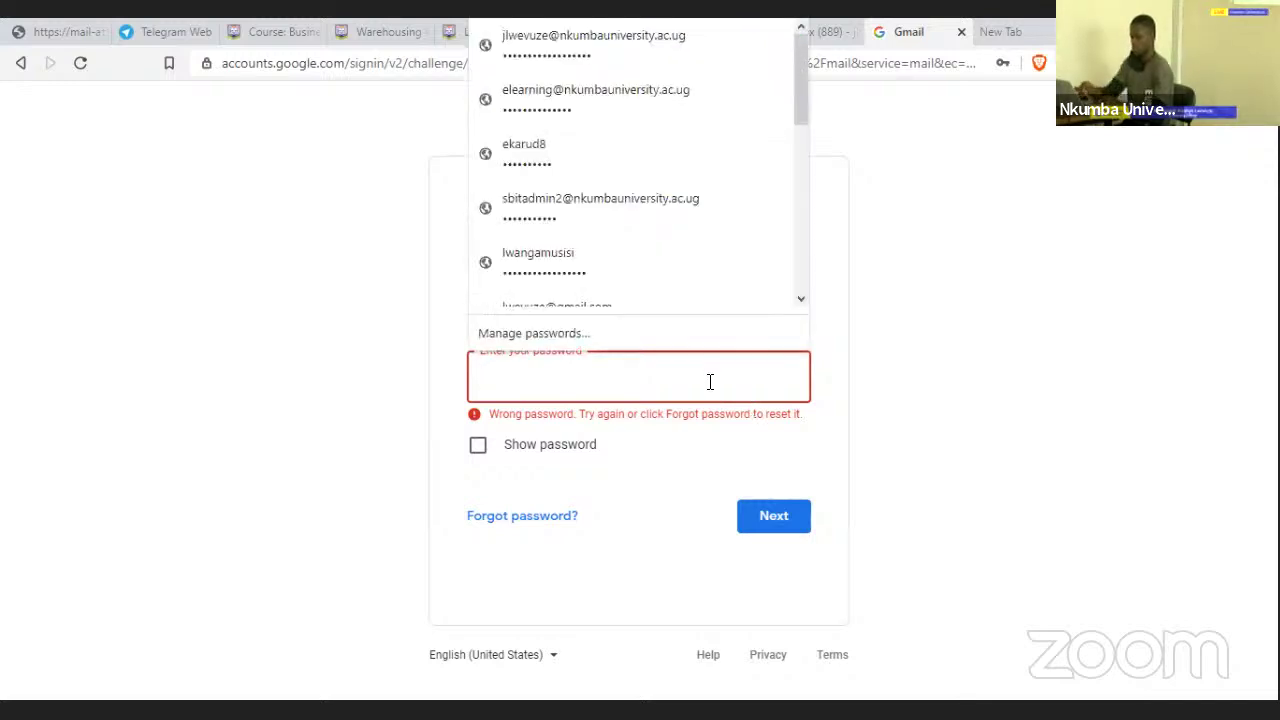
text(s)
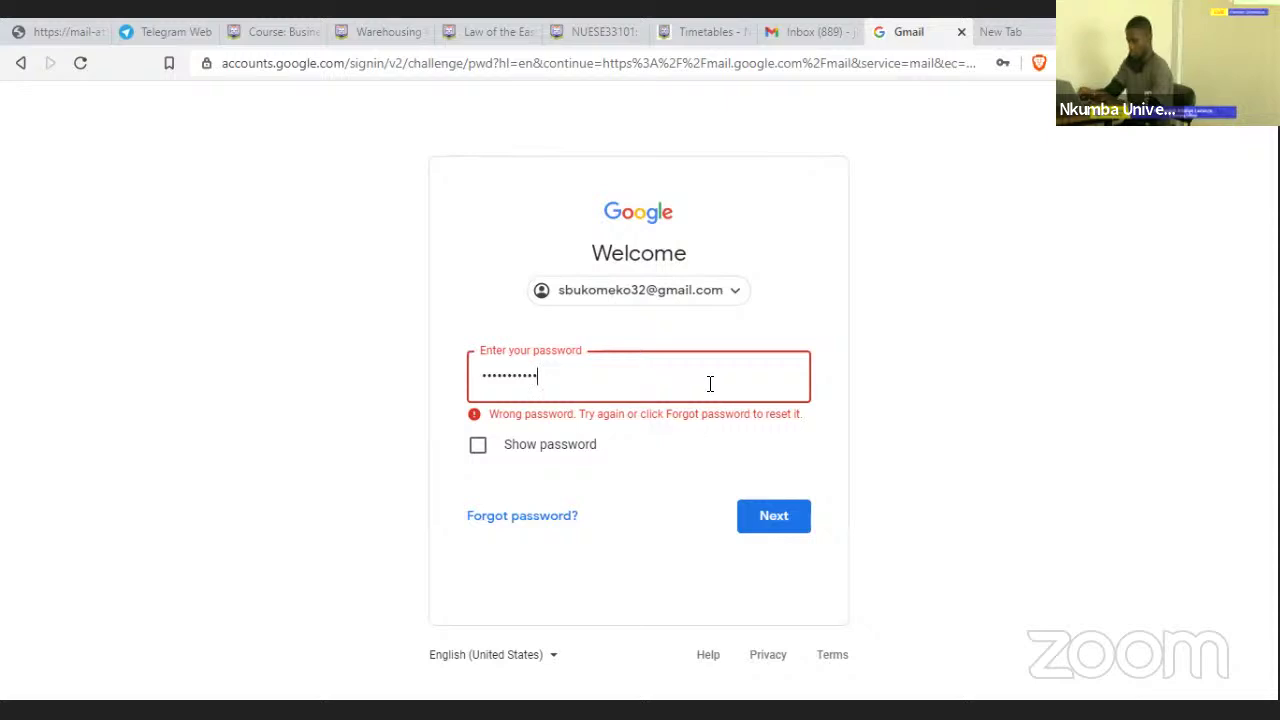
key(Return)
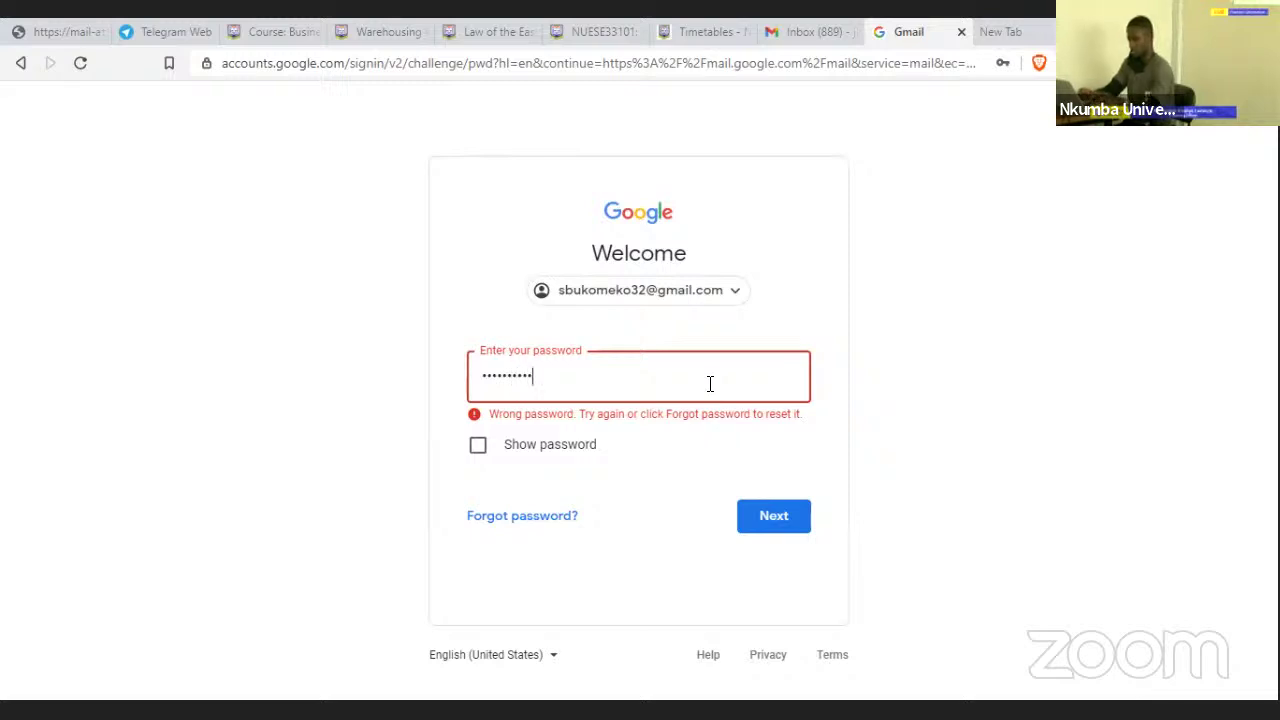
key(Return)
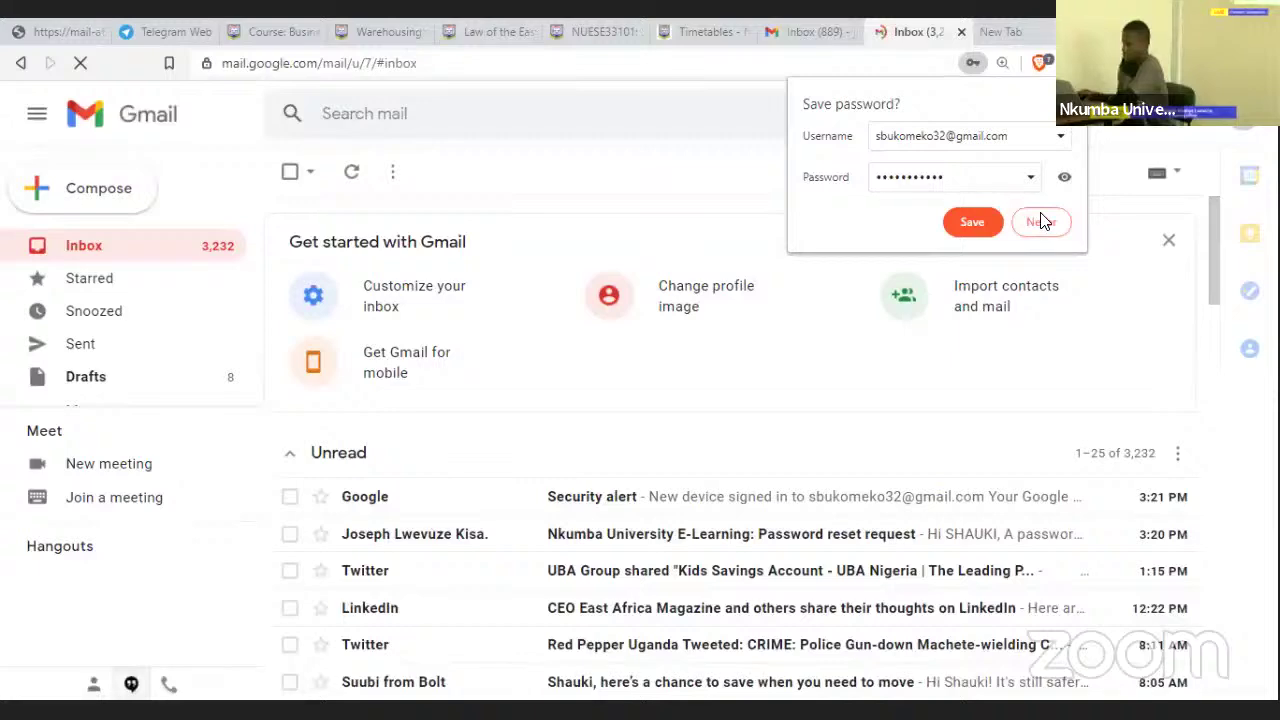
Step: Decline saving the password, dismiss the Google Meet notice, and open the E-Learning reset email
click(1040, 222)
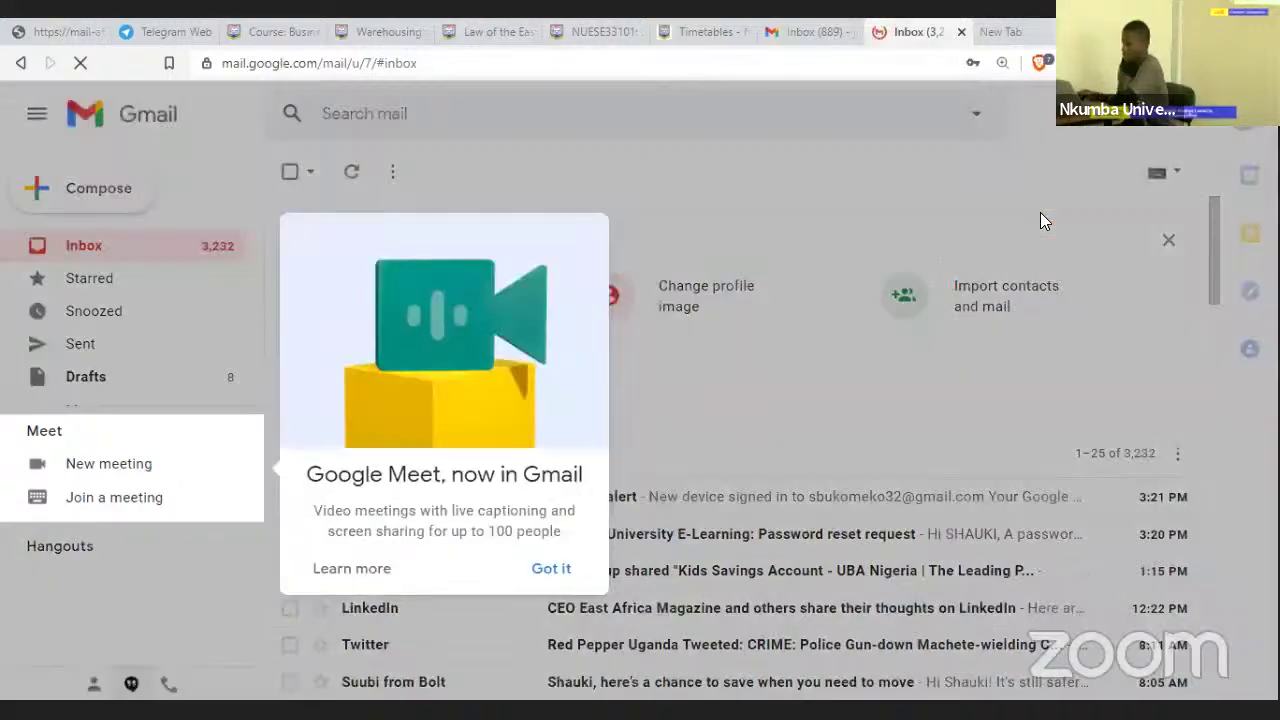
click(766, 288)
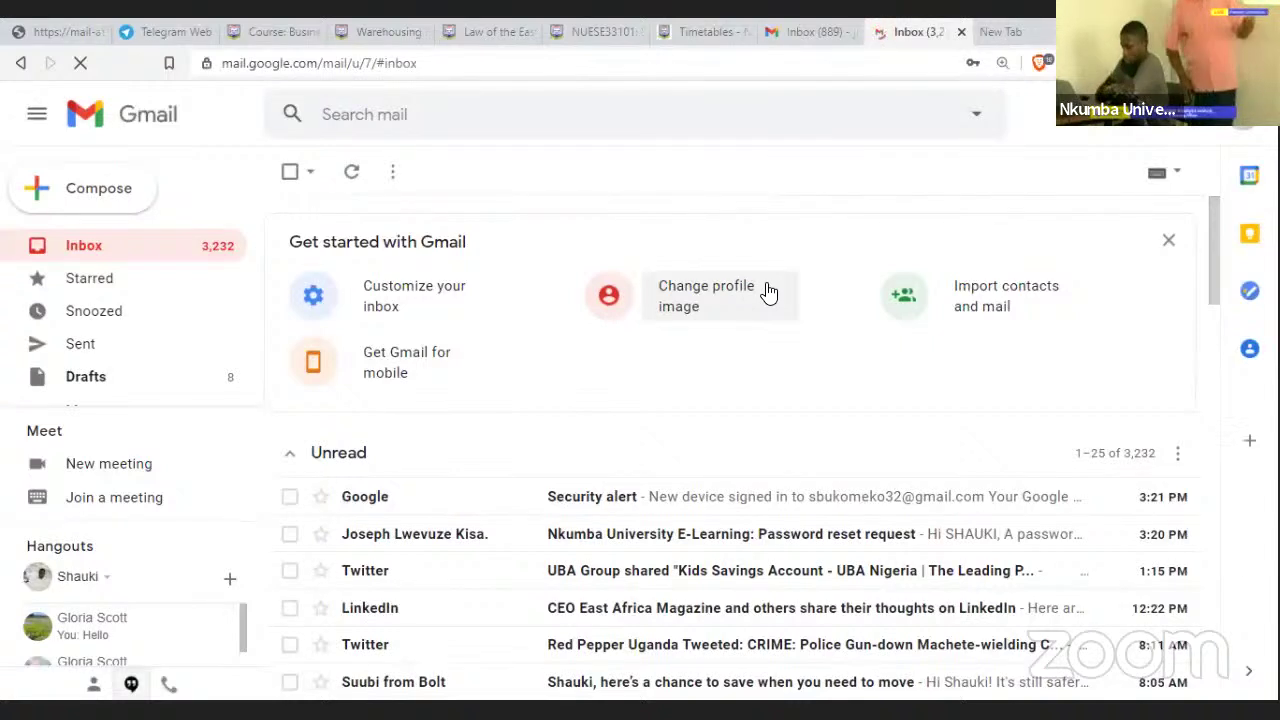
click(660, 534)
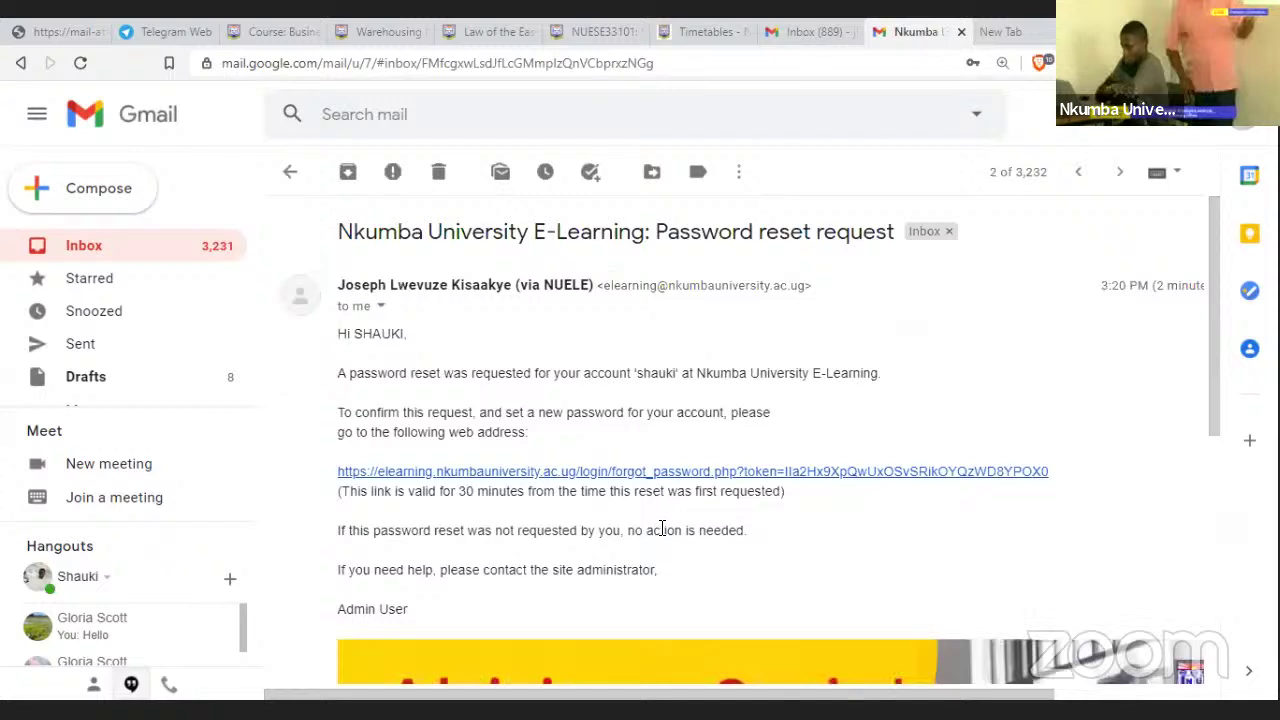
Step: Follow the email's reset link, enter the new password in both New password fields, and save changes
click(697, 472)
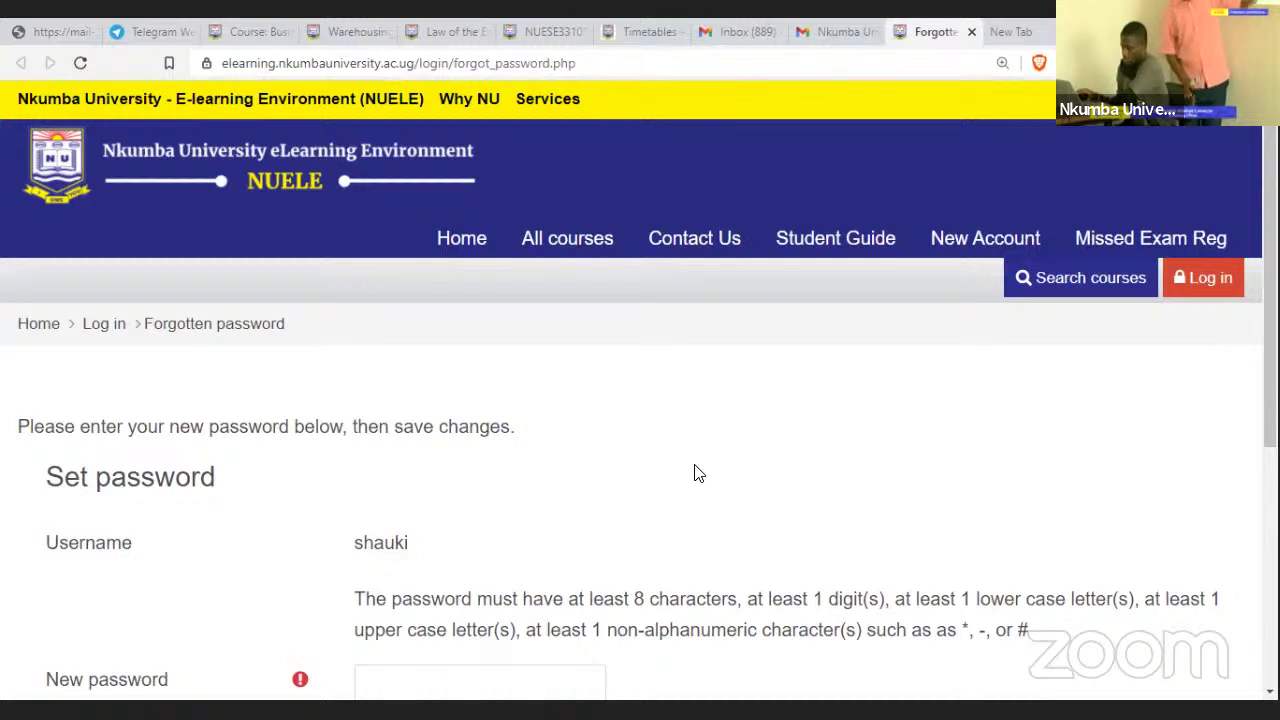
scroll(697, 472, down, 1)
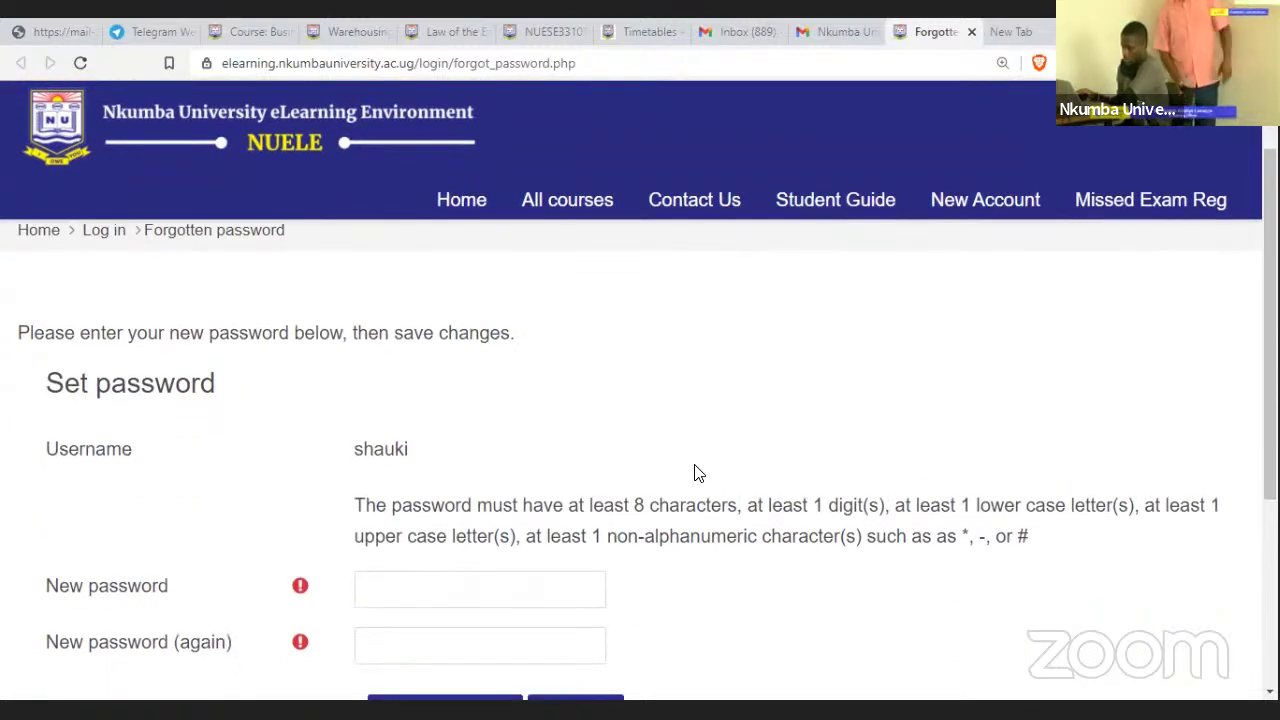
click(567, 591)
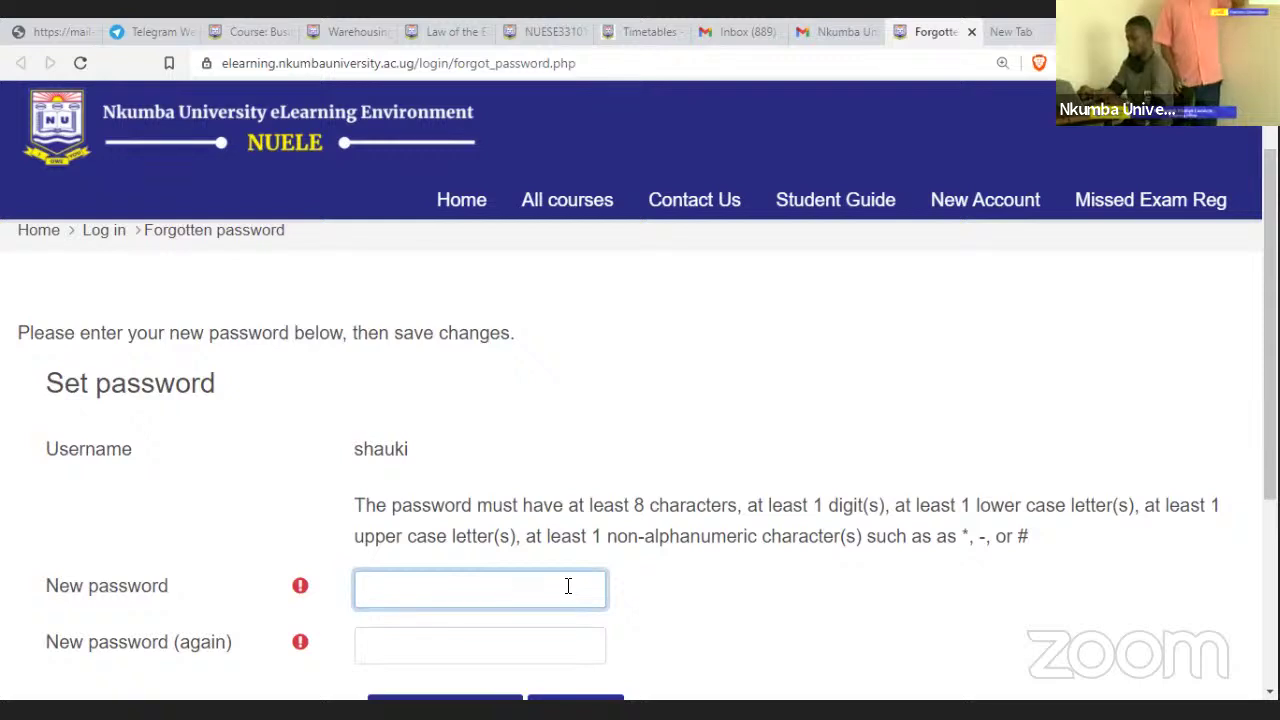
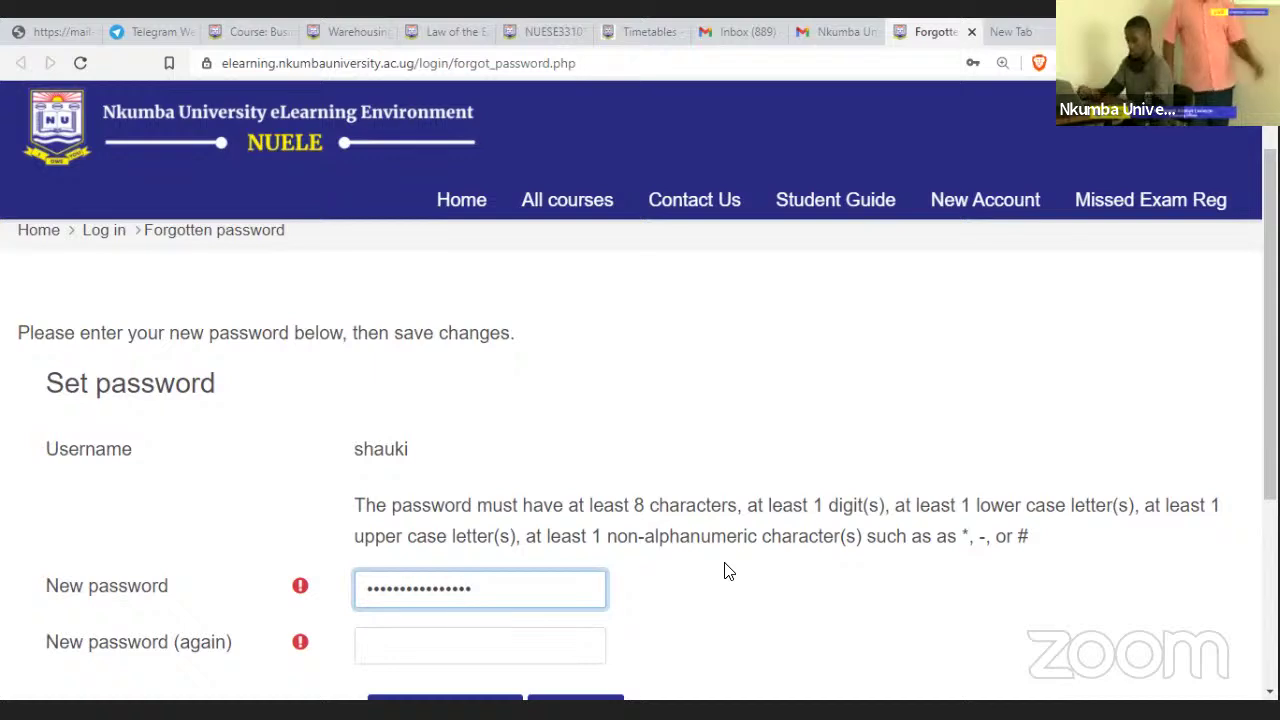
key(Tab)
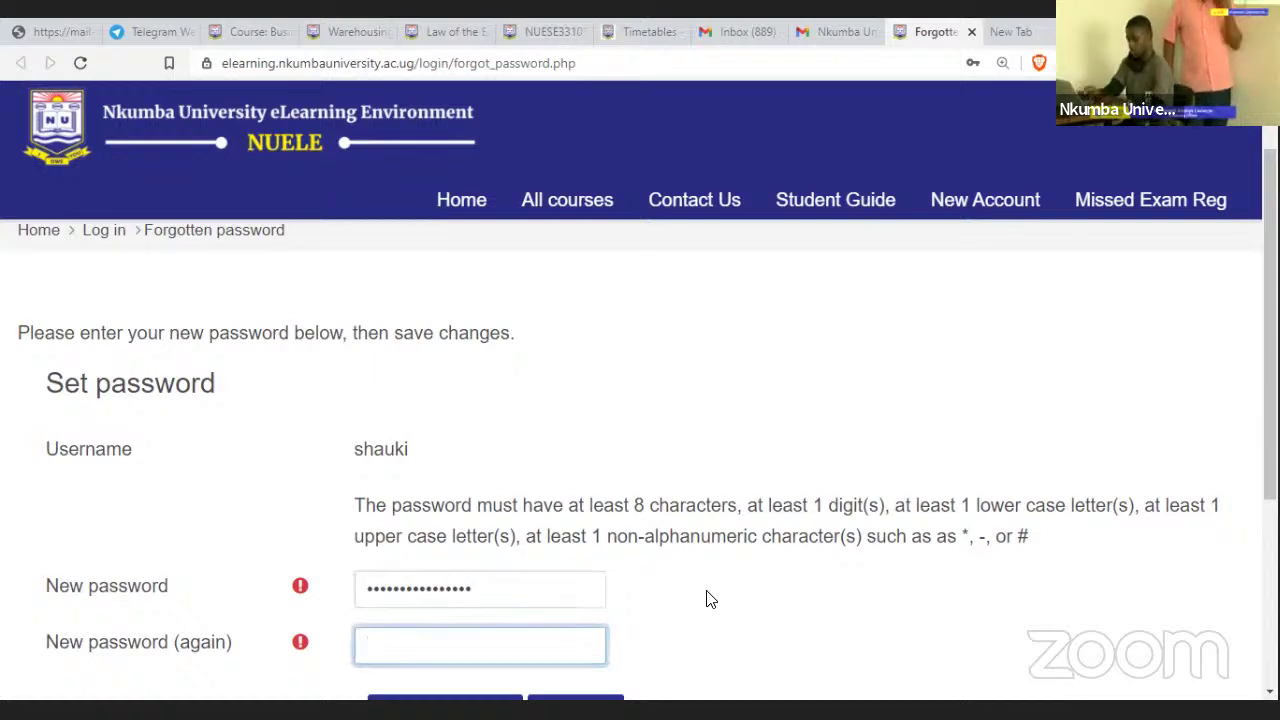
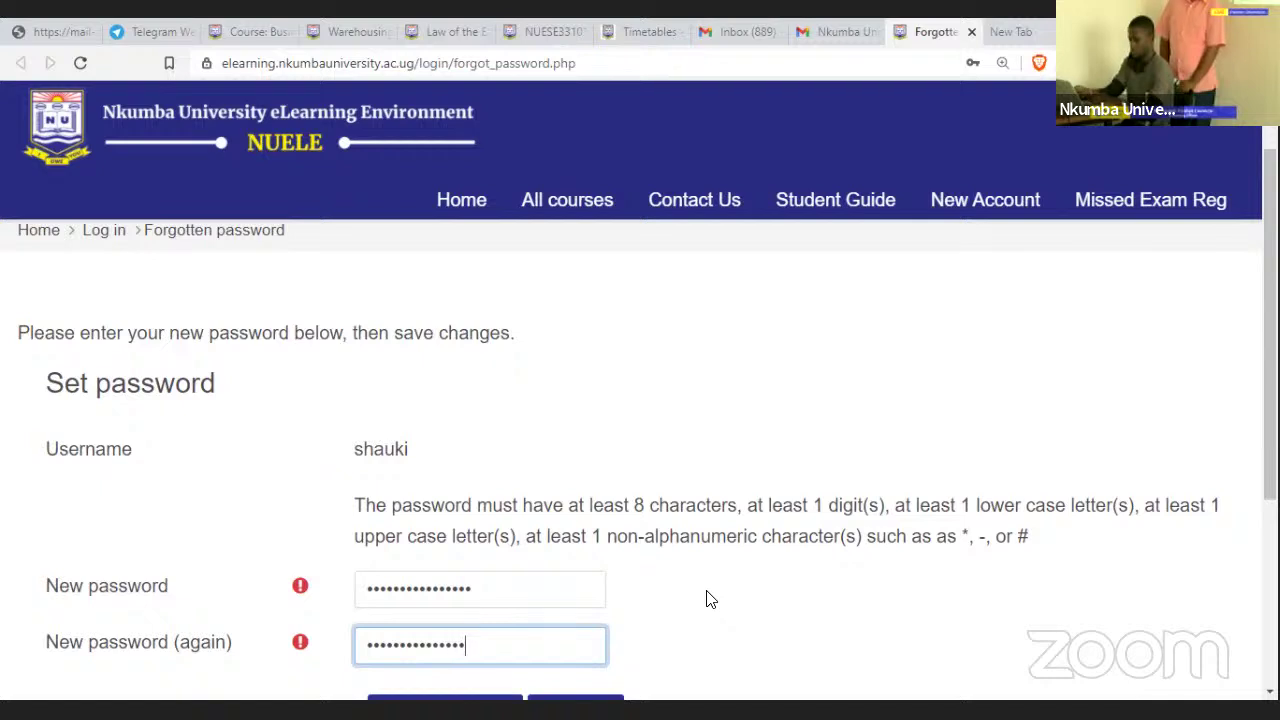
scroll(660, 536, down, 2)
scroll(660, 536, down, 2)
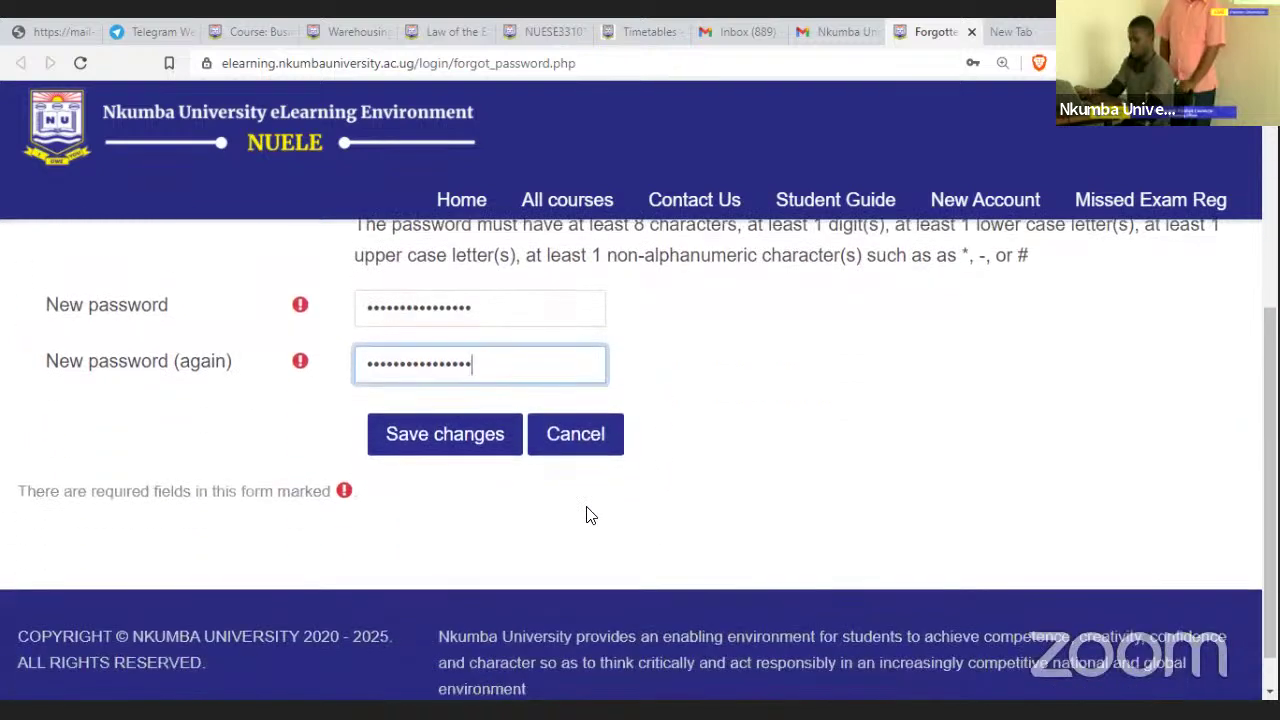
click(466, 440)
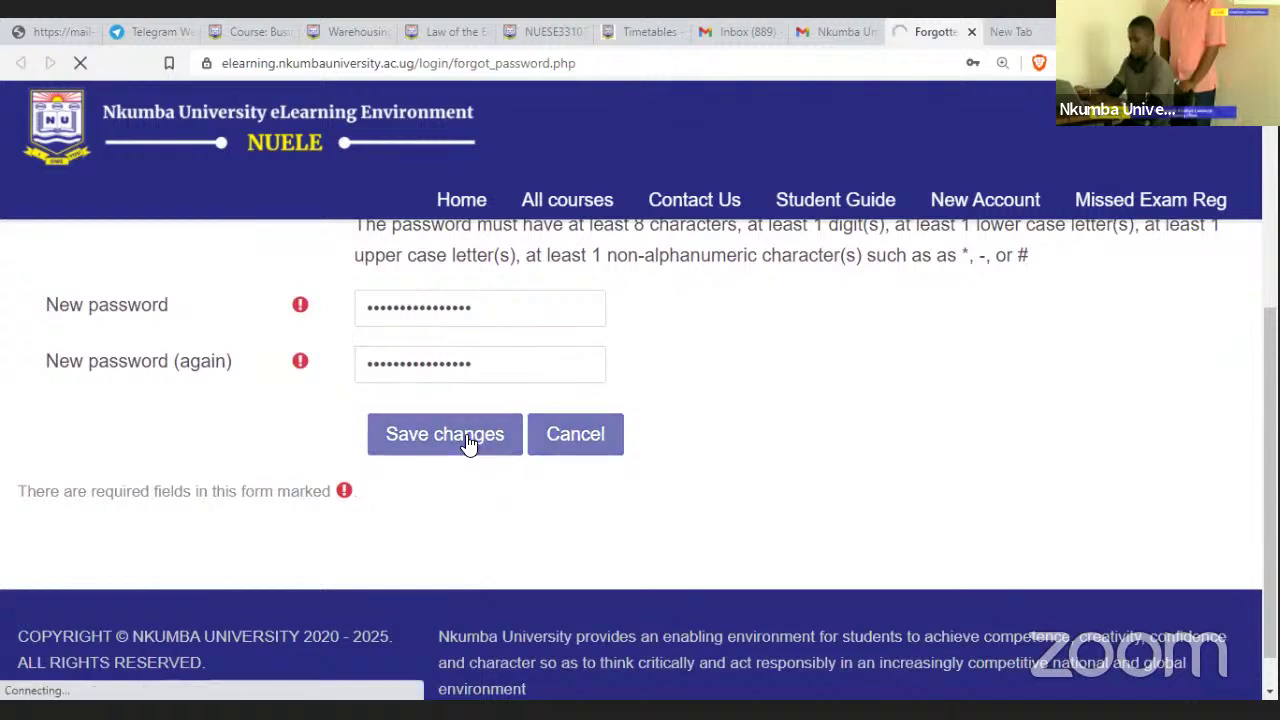
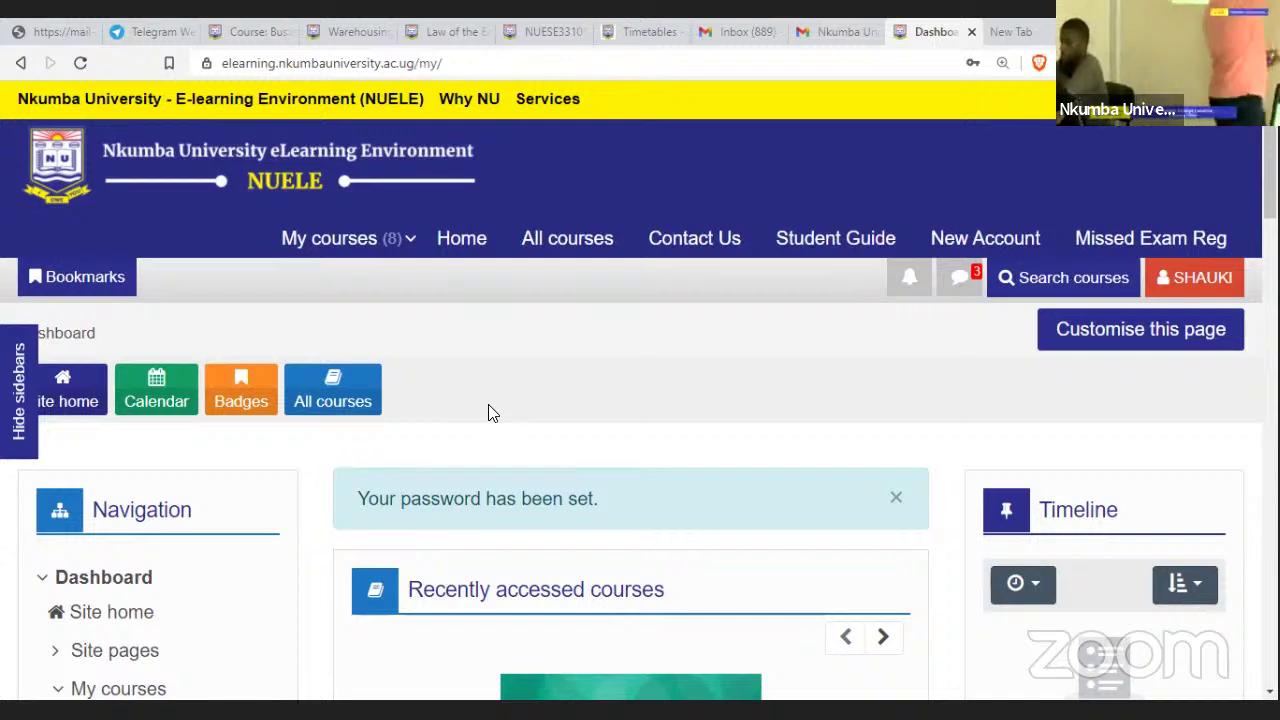
Step: Search the courses for 'organizational theory', correcting the spelling from 'organisational'
click(1065, 280)
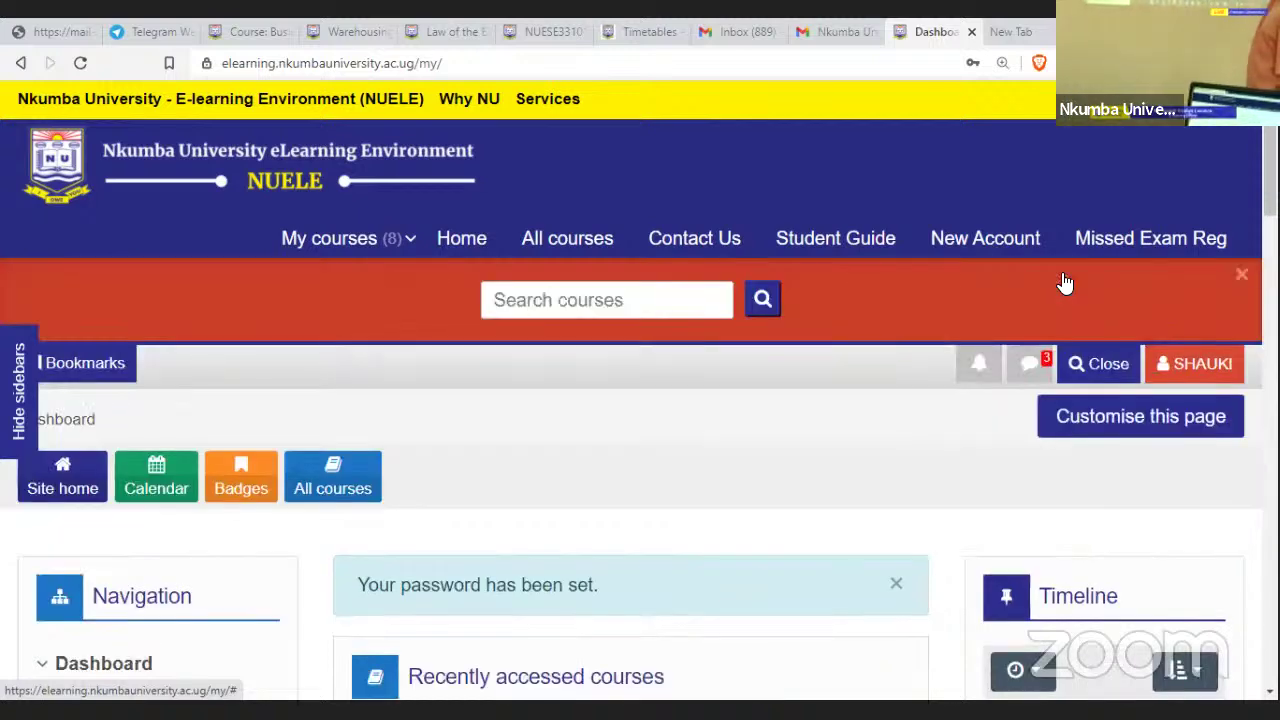
click(706, 300)
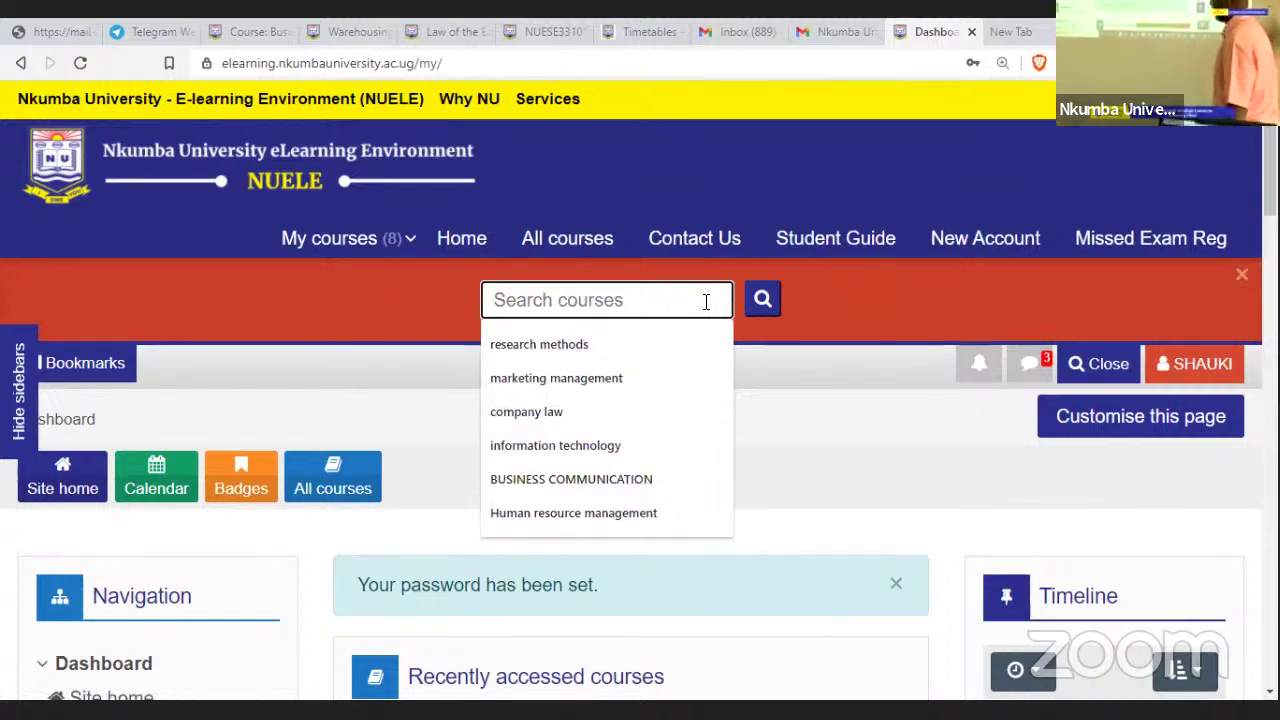
text(org)
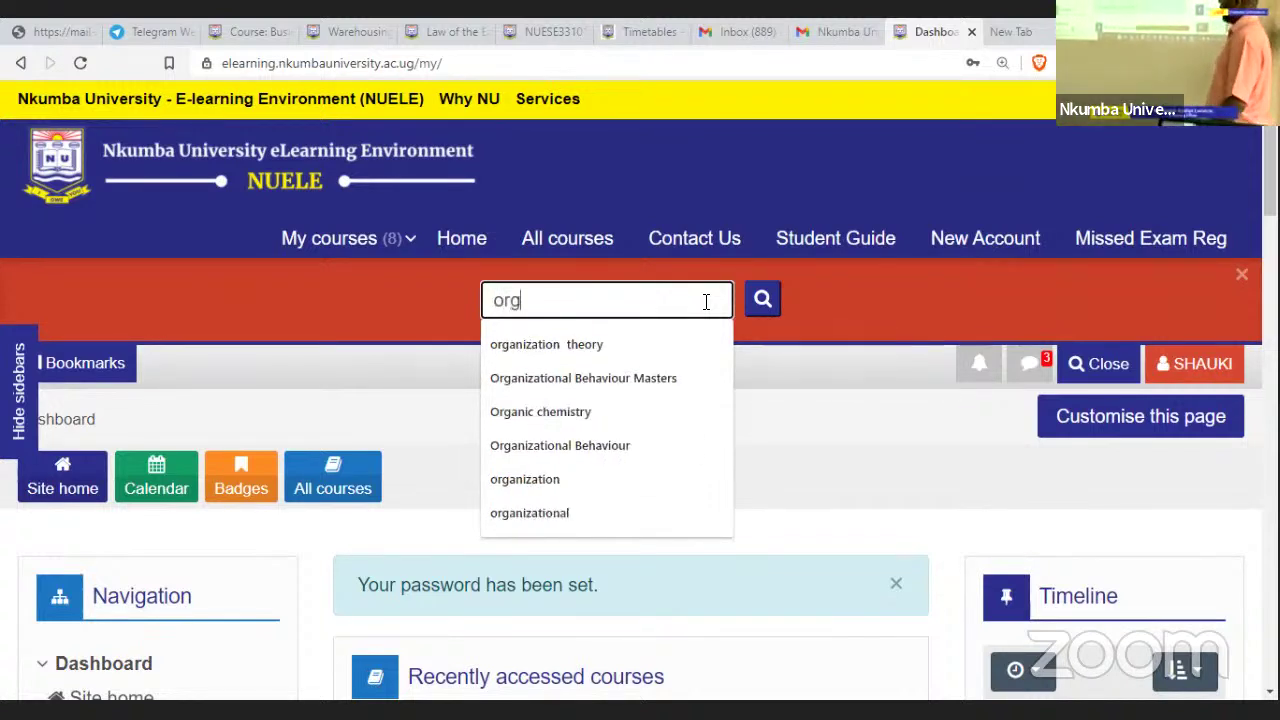
text(anisat)
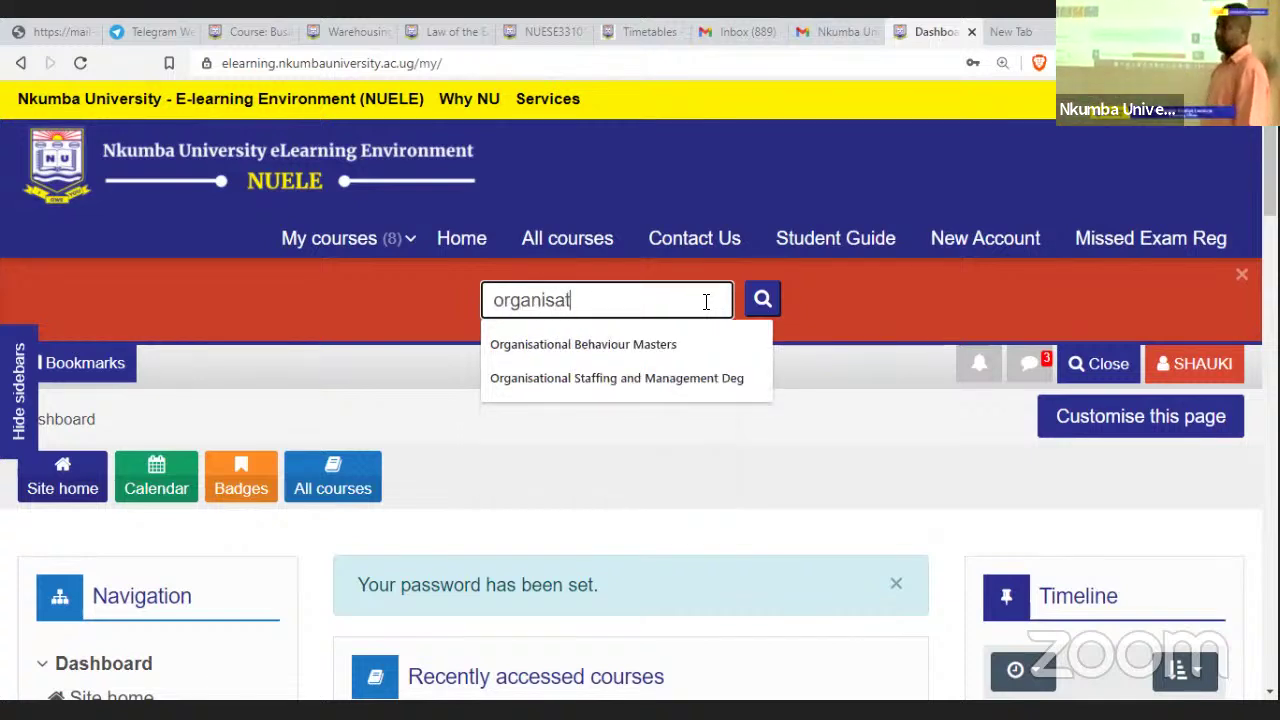
text(ion t)
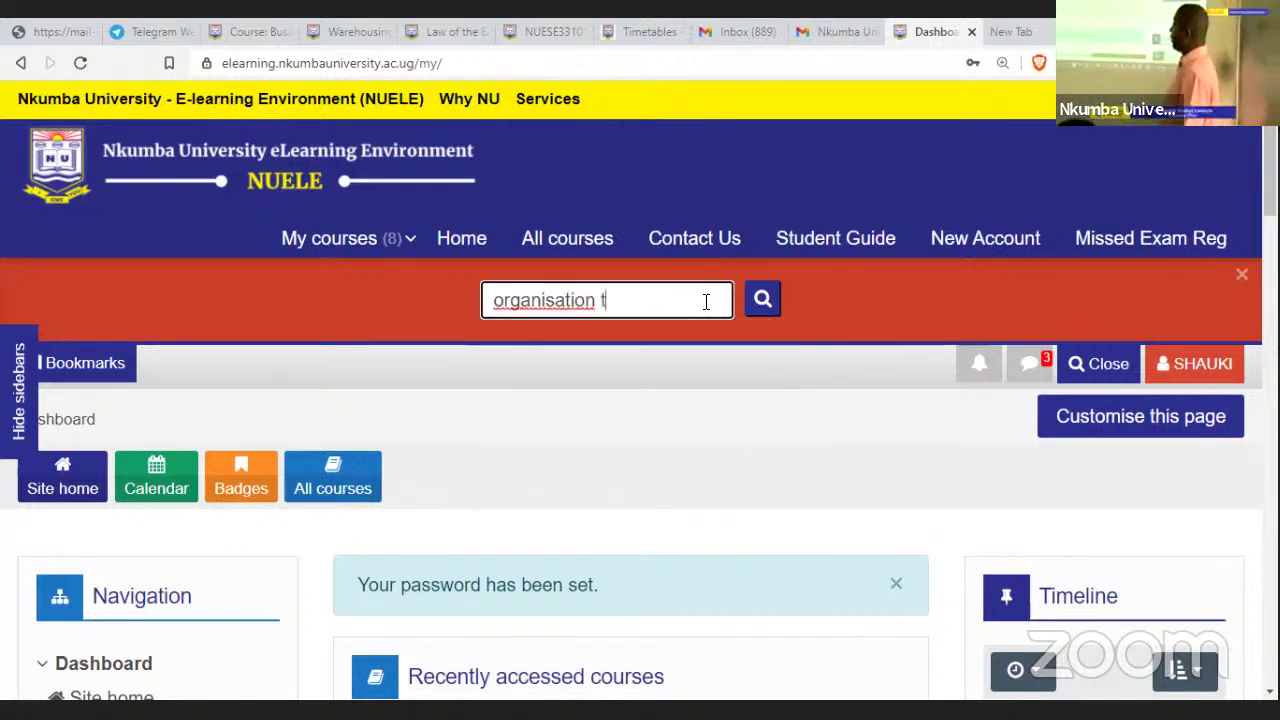
text(her)
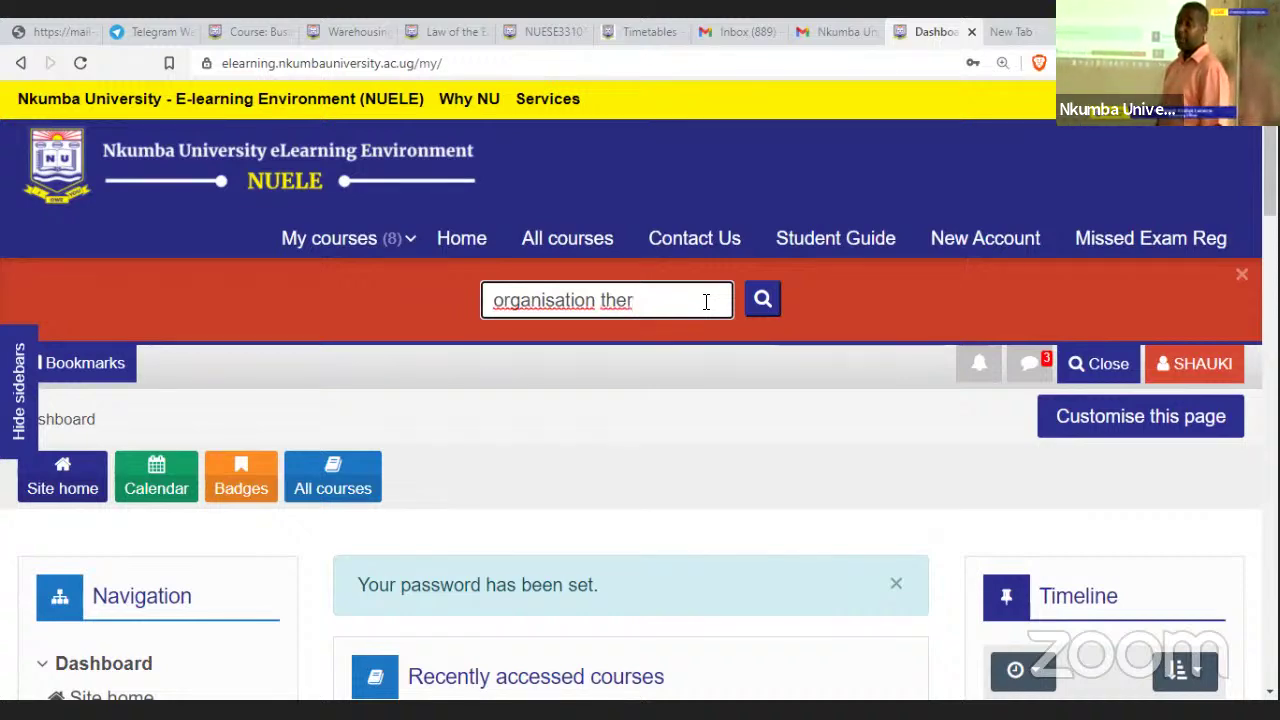
key(BackSpace)
key(BackSpace)
key(BackSpace)
key(BackSpace)
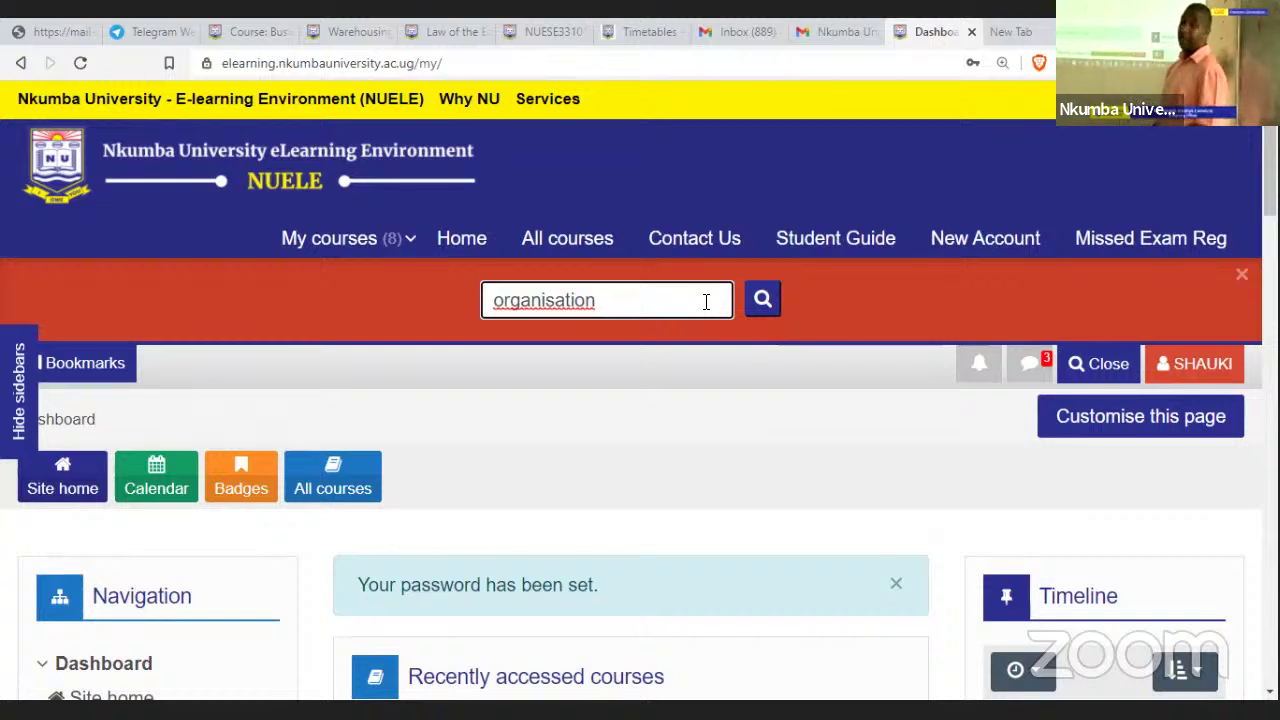
key(BackSpace)
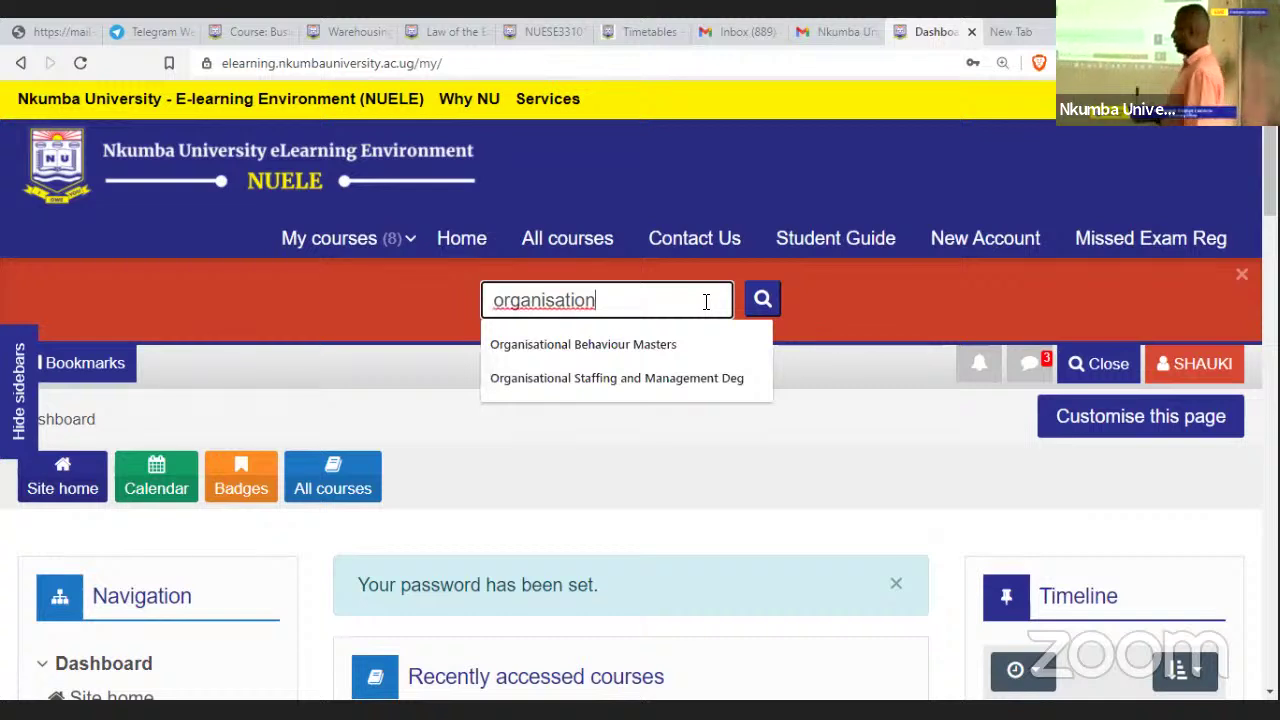
text(al )
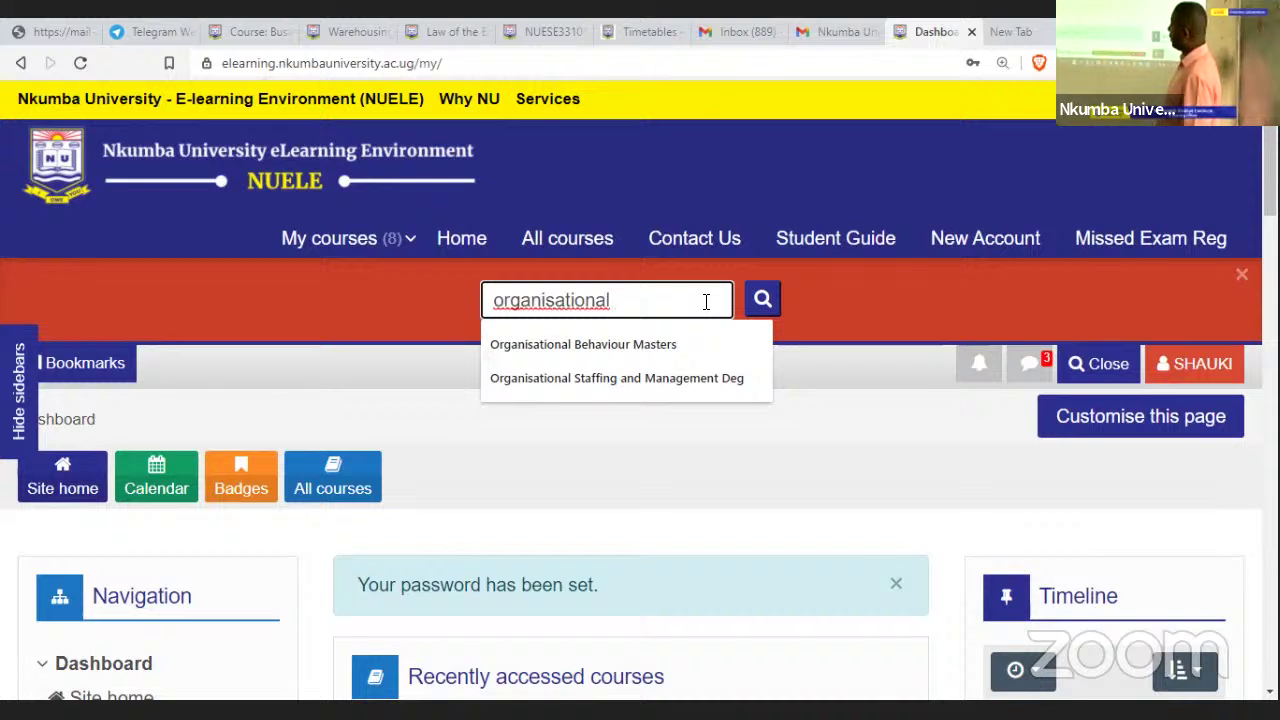
text(theory)
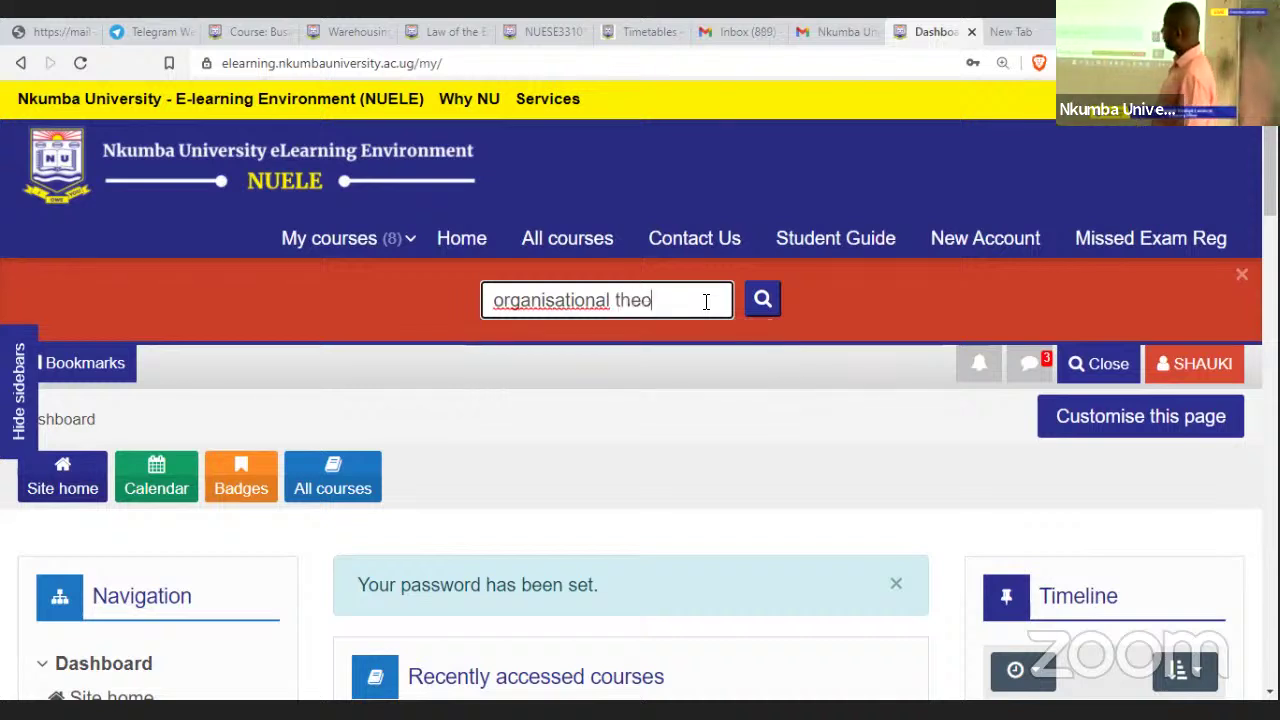
right_click(553, 305)
click(600, 320)
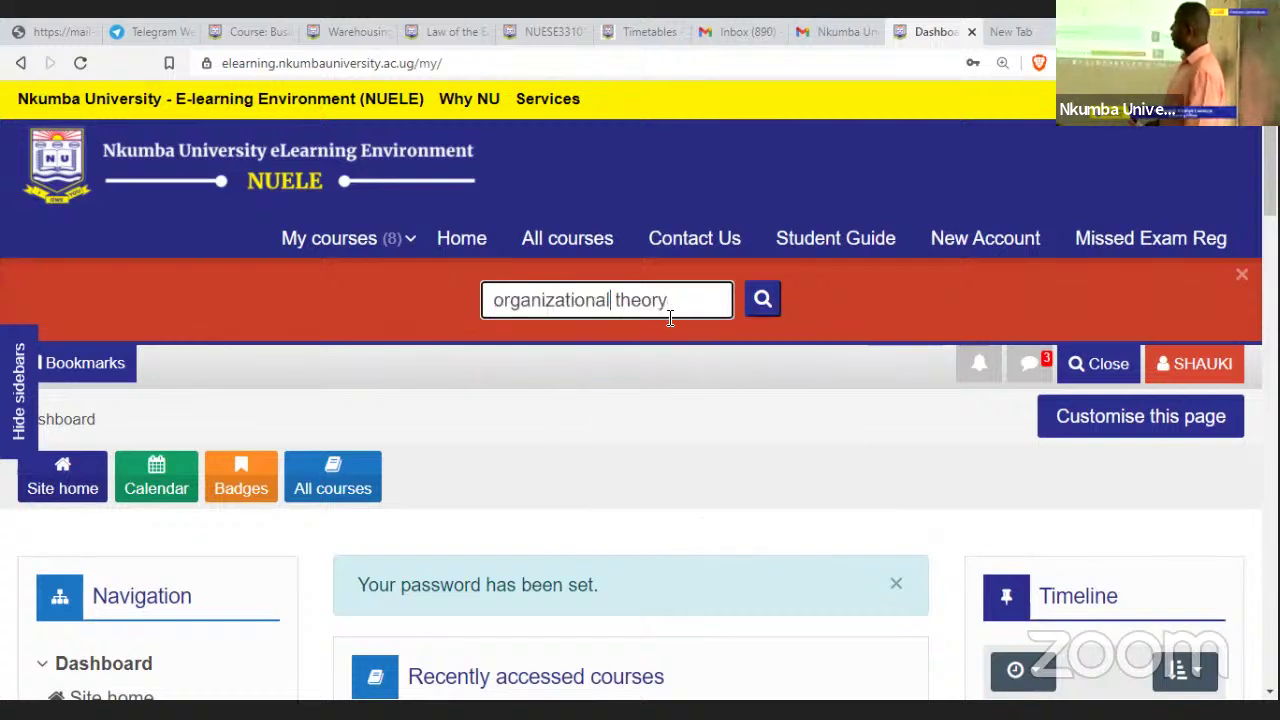
click(757, 301)
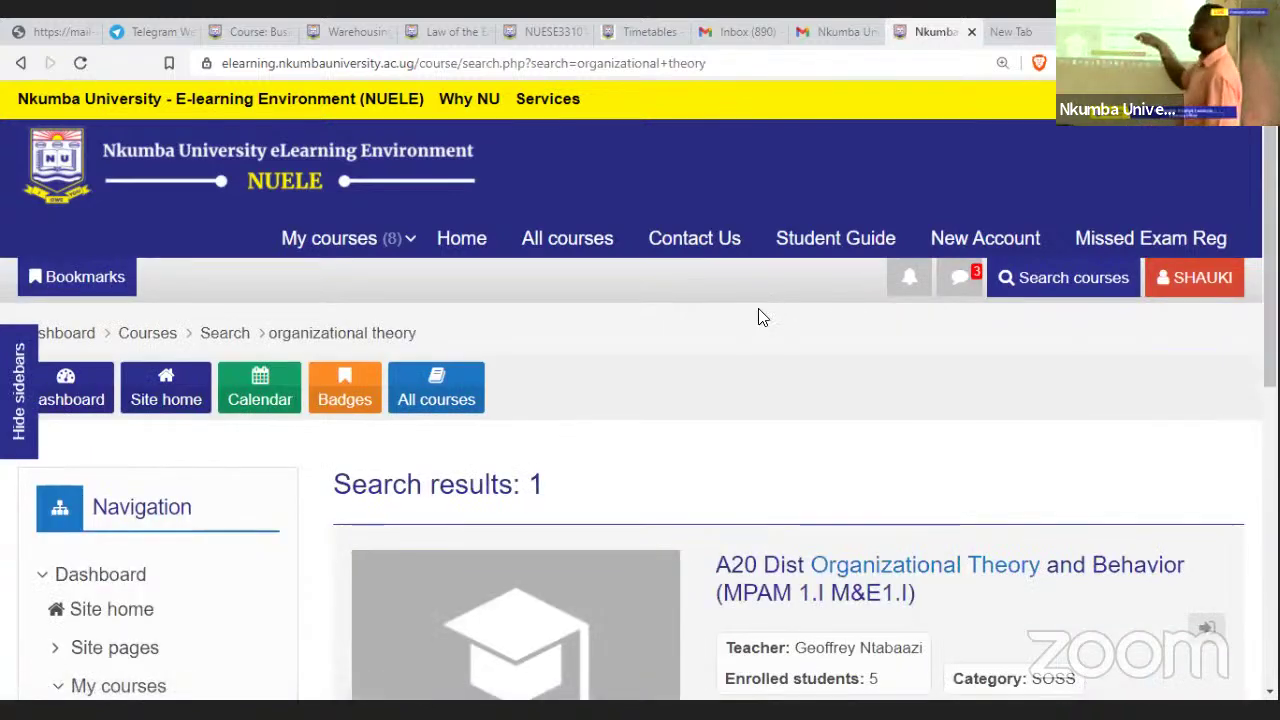
scroll(756, 440, down, 2)
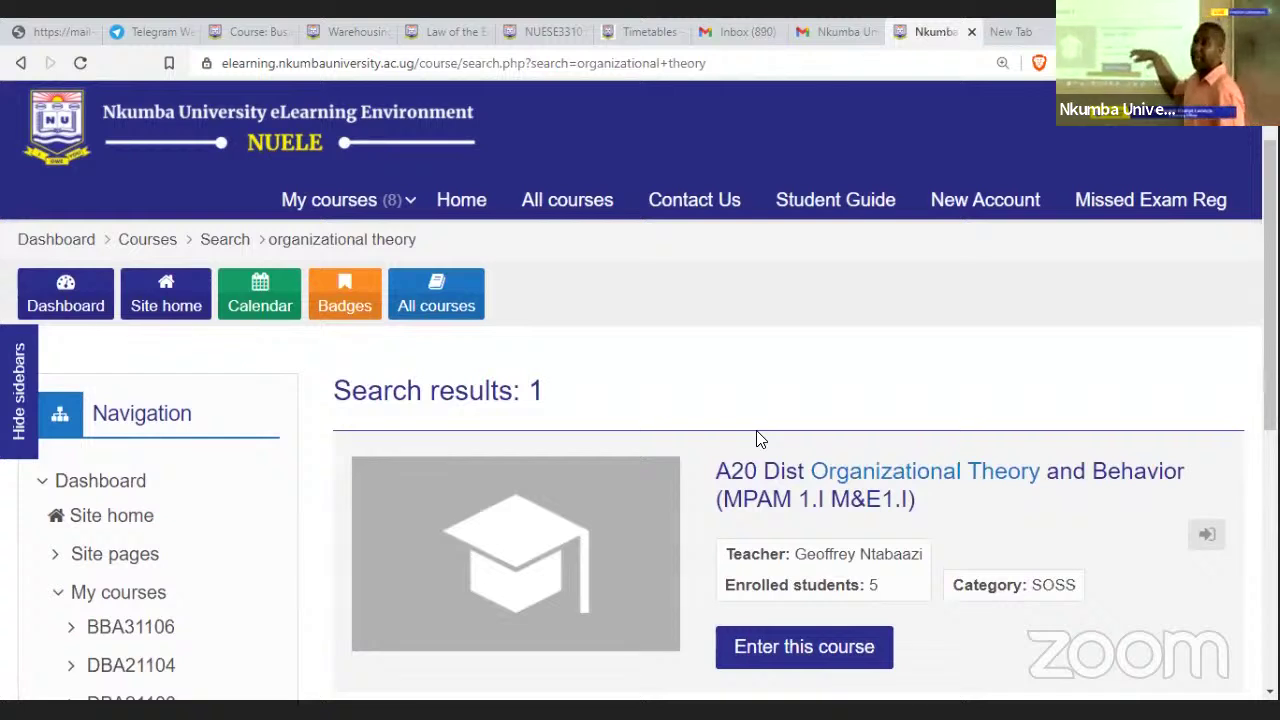
scroll(760, 438, down, 2)
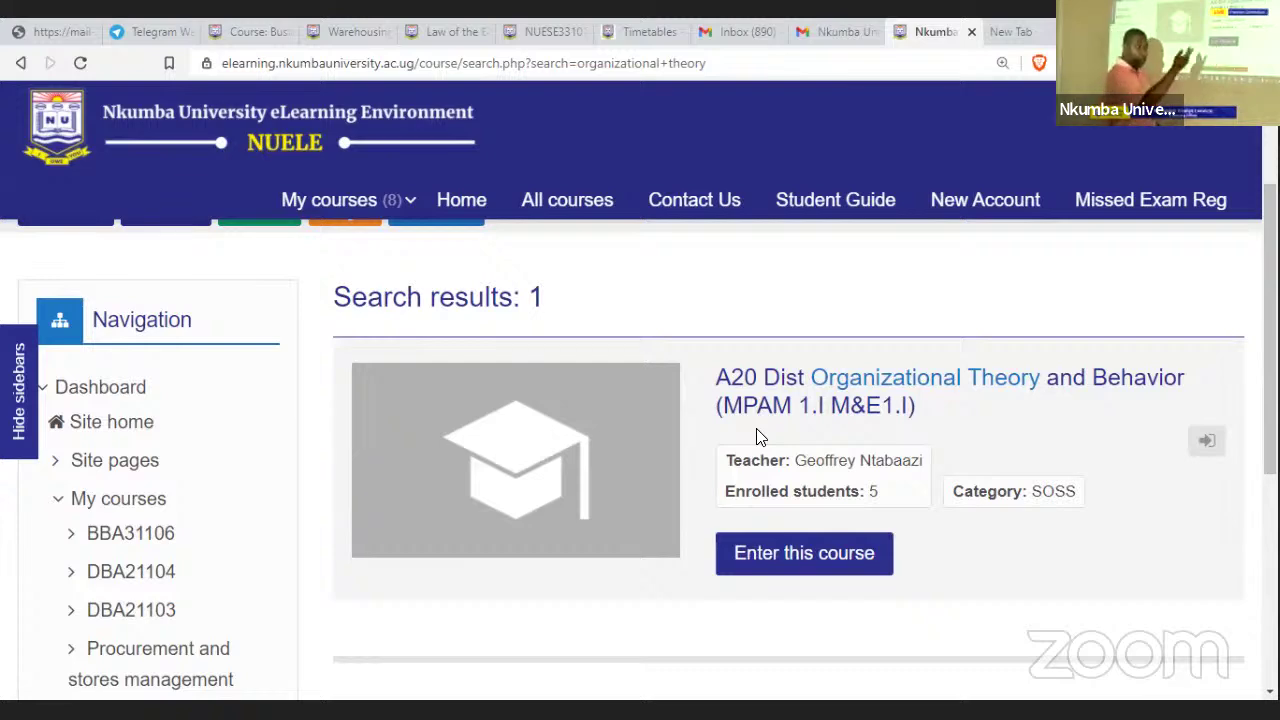
scroll(758, 441, down, 4)
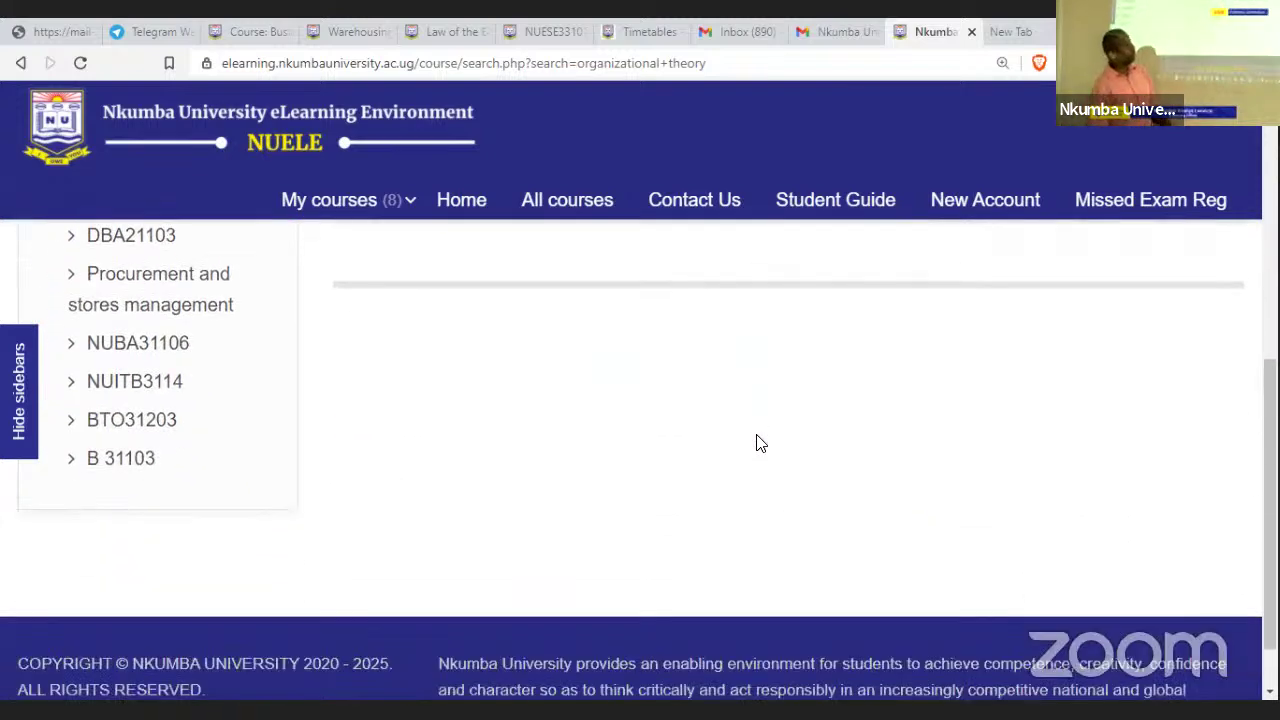
scroll(757, 436, up, 4)
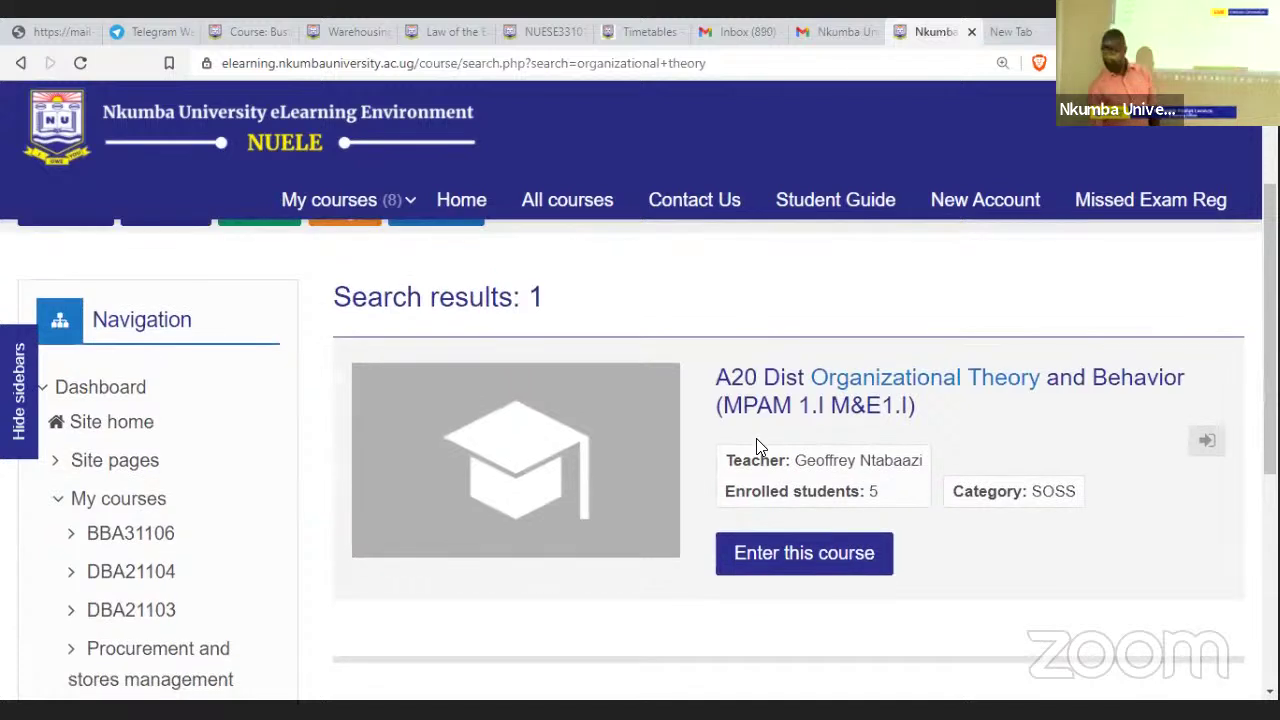
scroll(756, 447, up, 2)
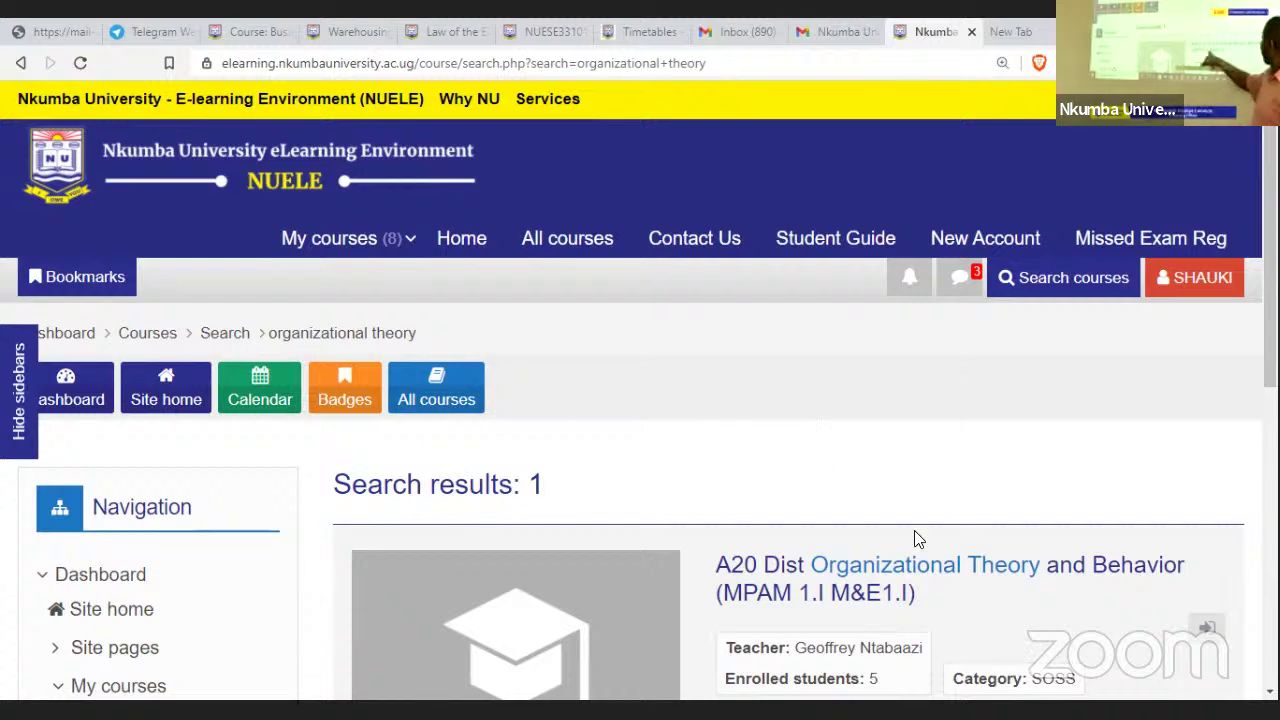
scroll(880, 495, down, 3)
click(812, 465)
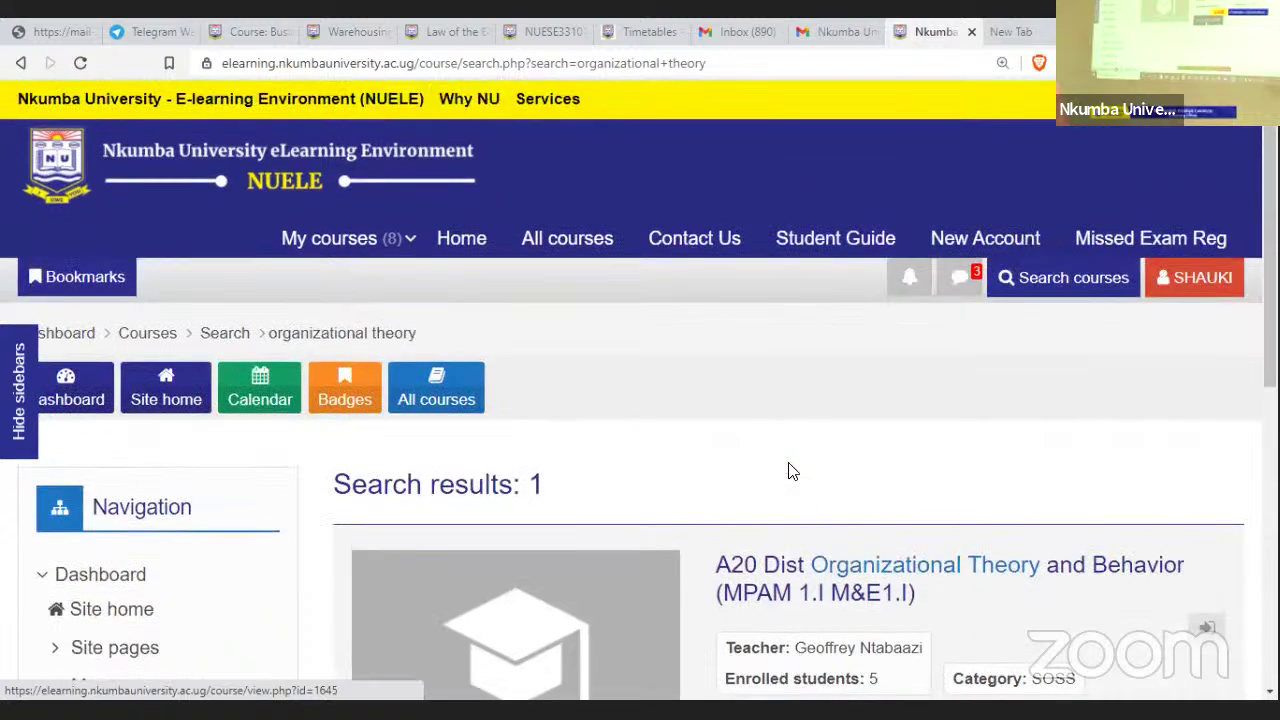
Step: Search the courses for 'Research' and run the 'research methods' suggestion
click(1108, 276)
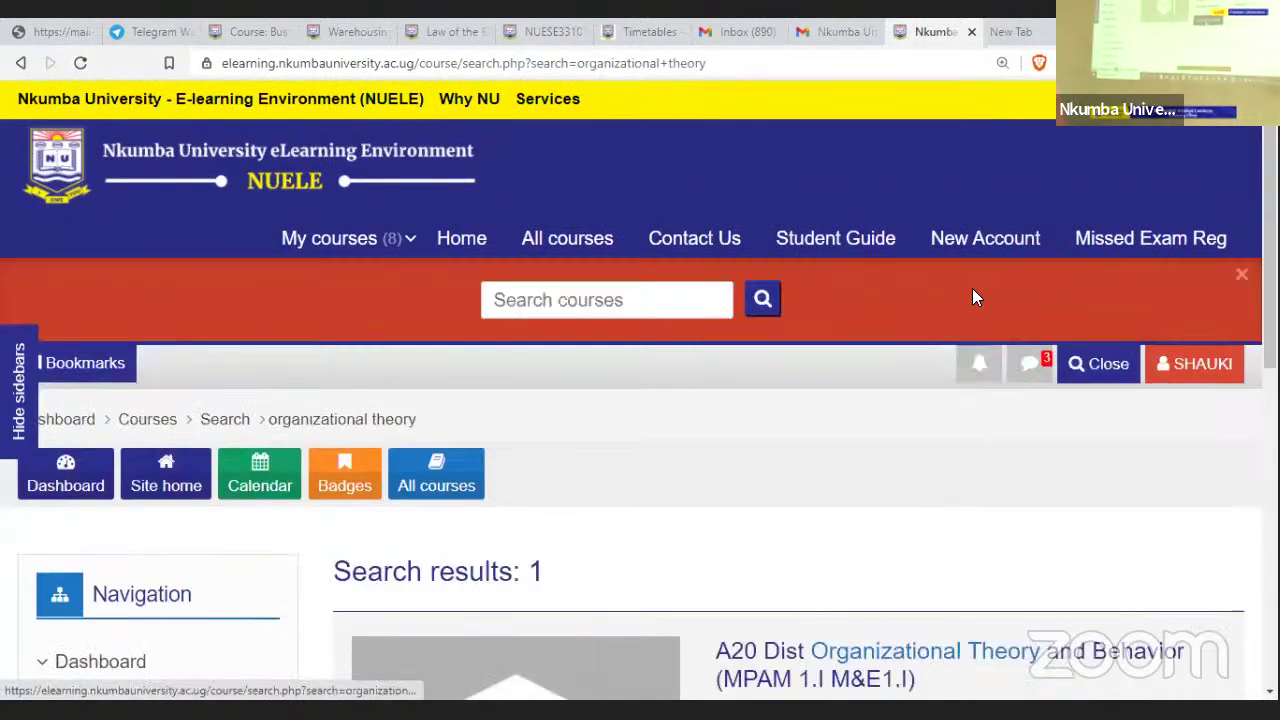
click(667, 298)
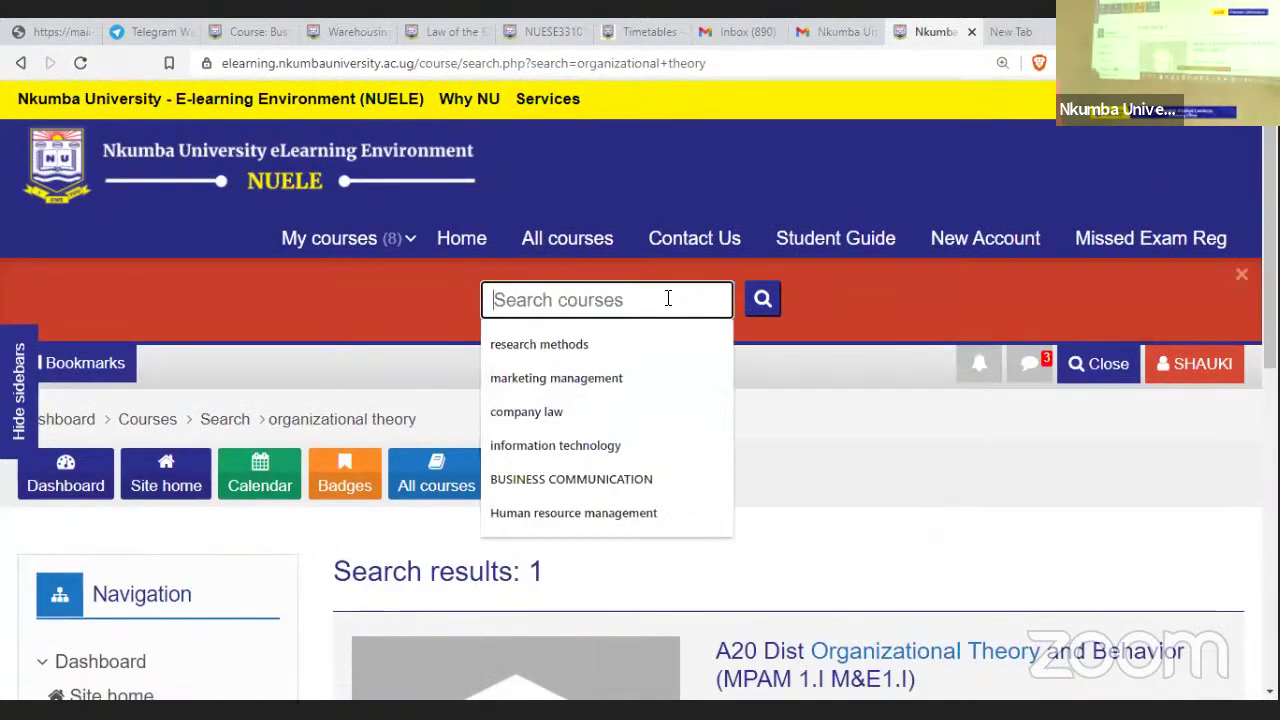
text(Research)
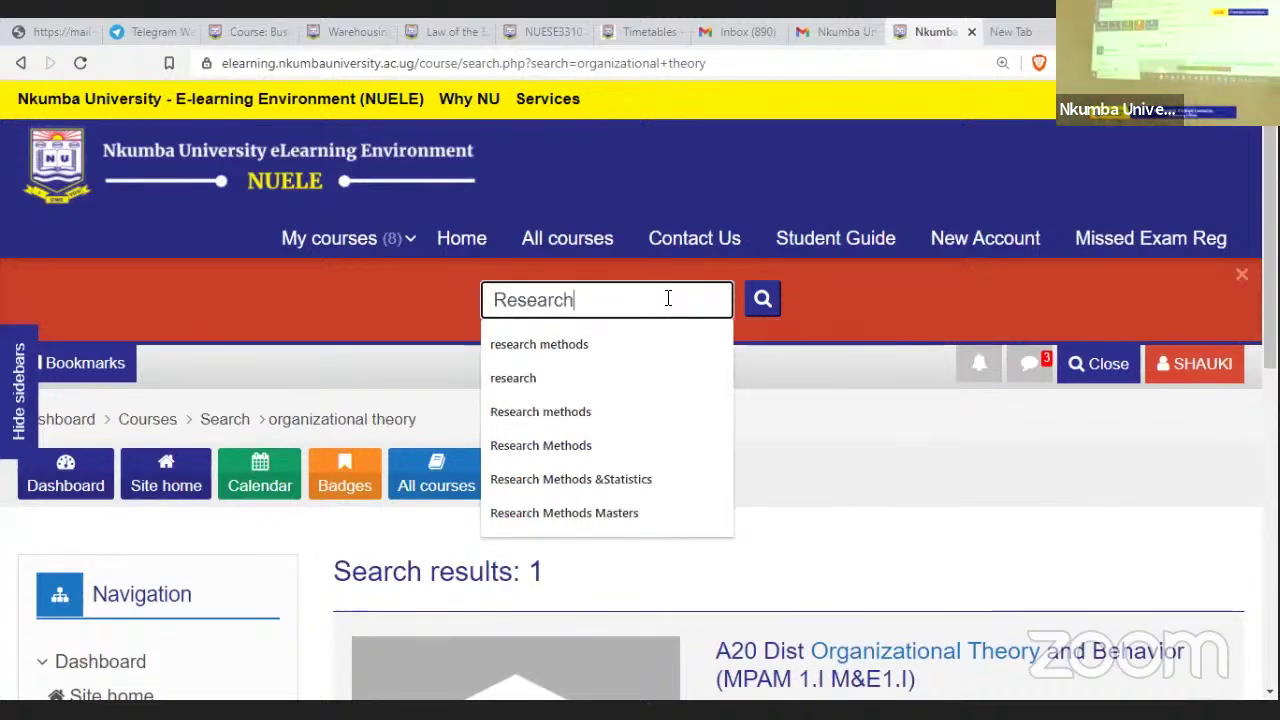
click(548, 344)
click(765, 297)
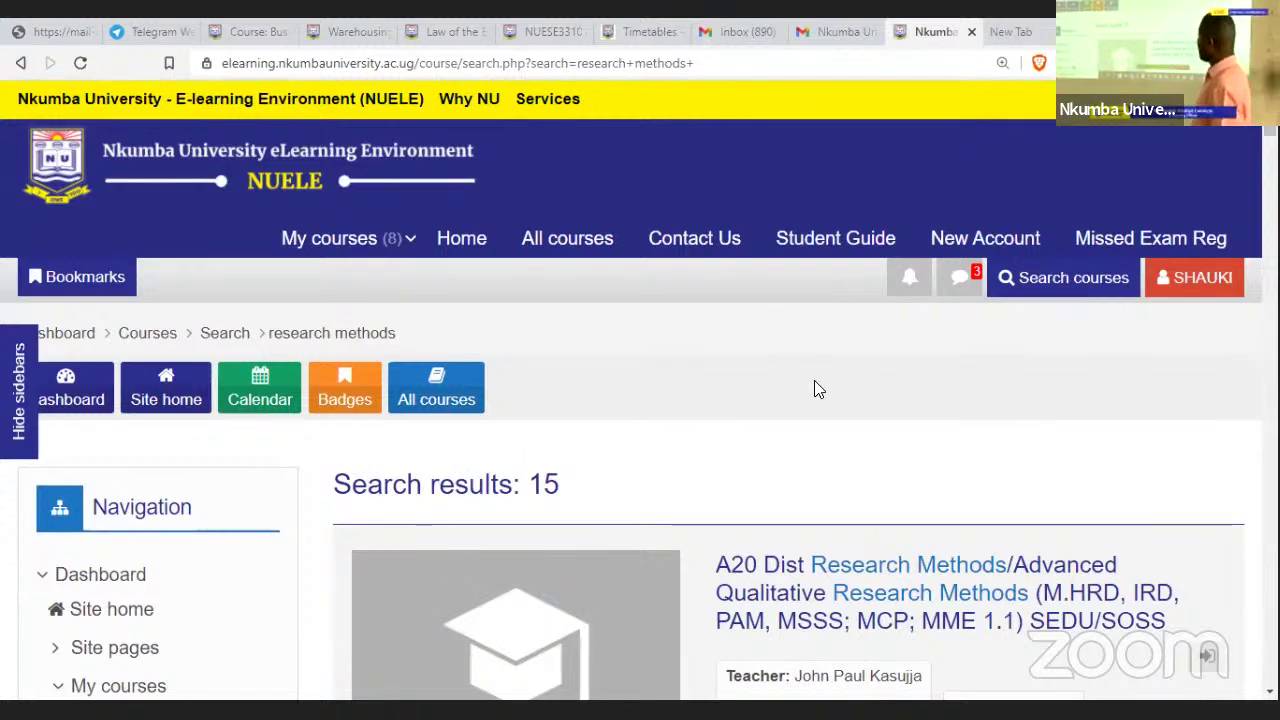
Step: Scroll the results down to the IT Research Design and Implem course card
scroll(815, 390, down, 3)
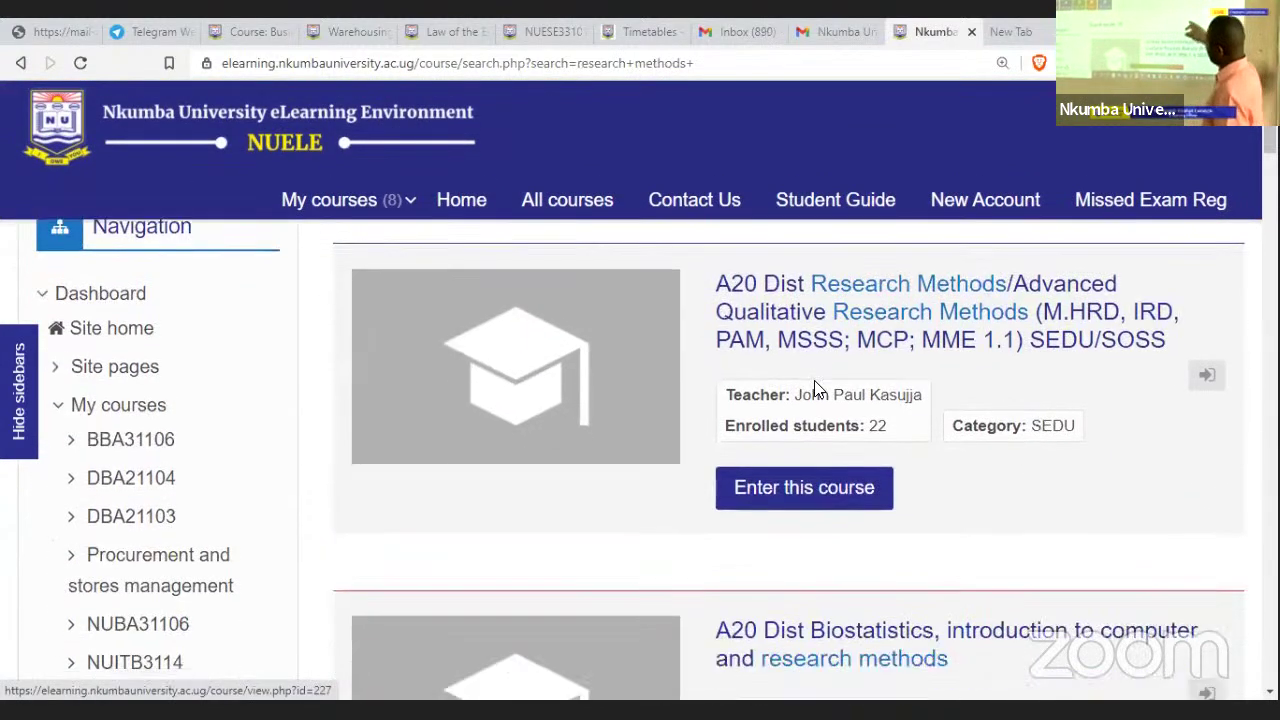
scroll(815, 390, down, 5)
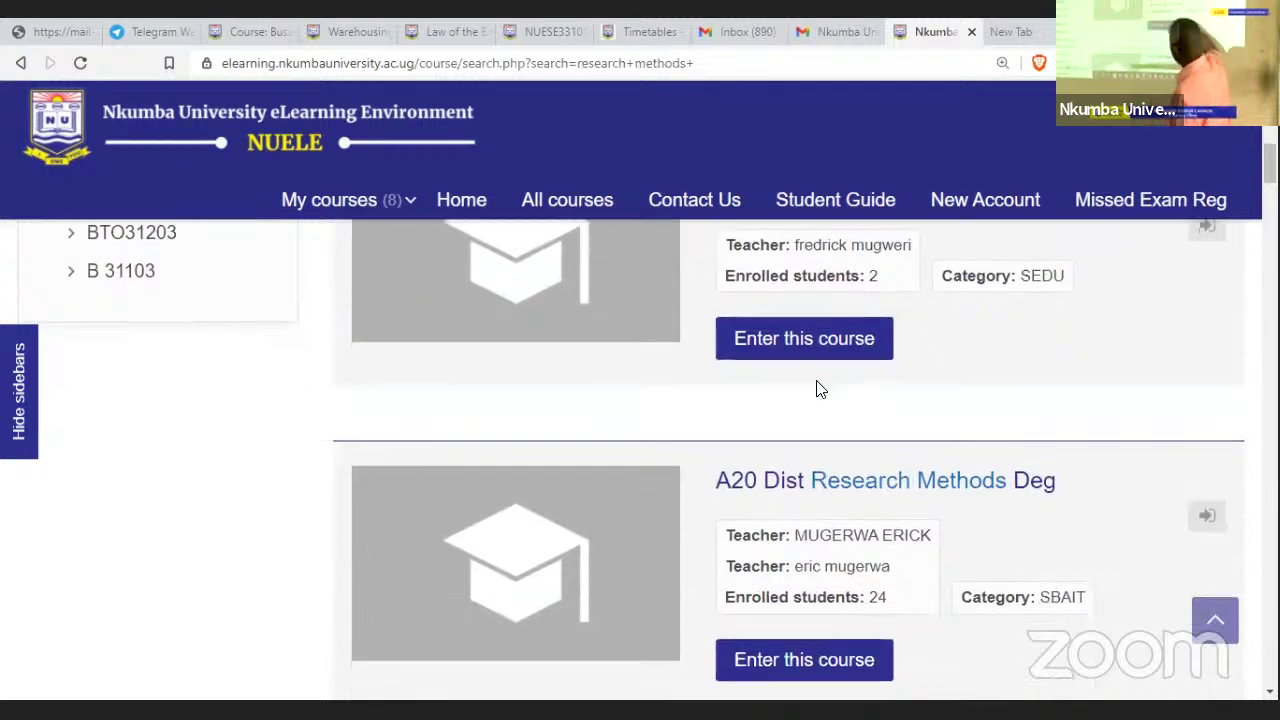
scroll(816, 389, down, 5)
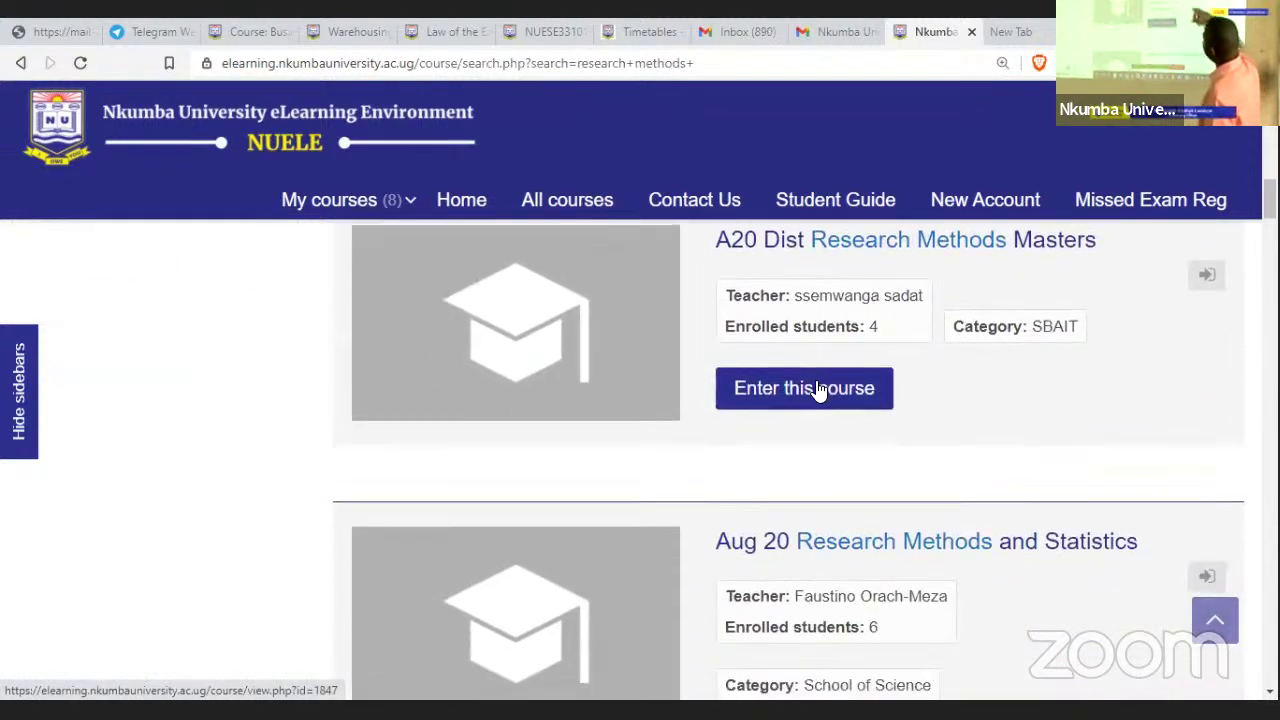
scroll(816, 389, down, 5)
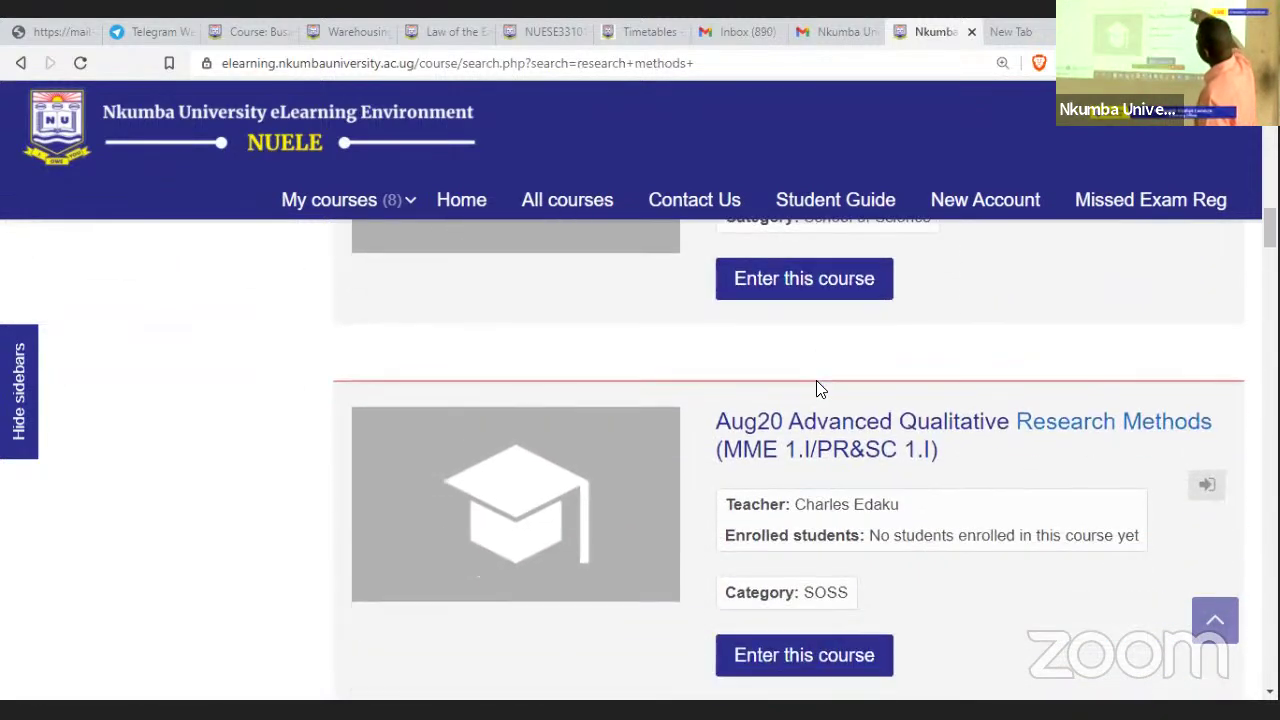
scroll(816, 389, down, 1)
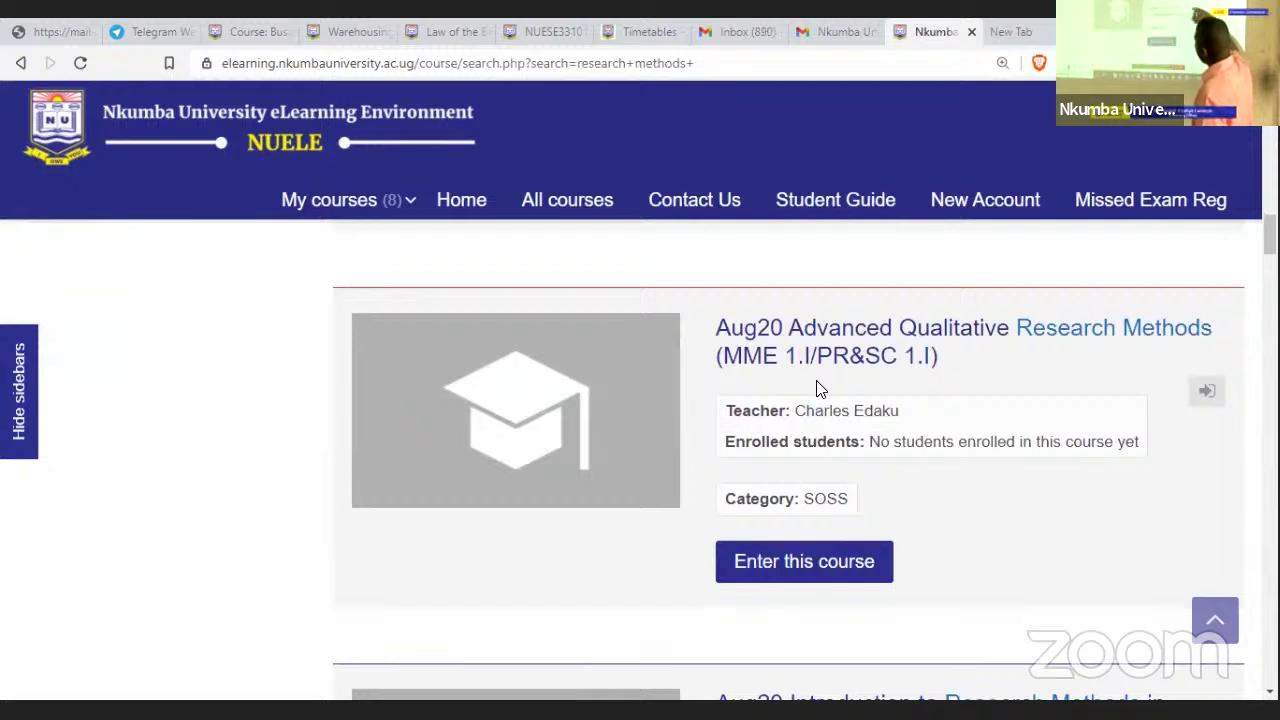
scroll(816, 389, down, 2)
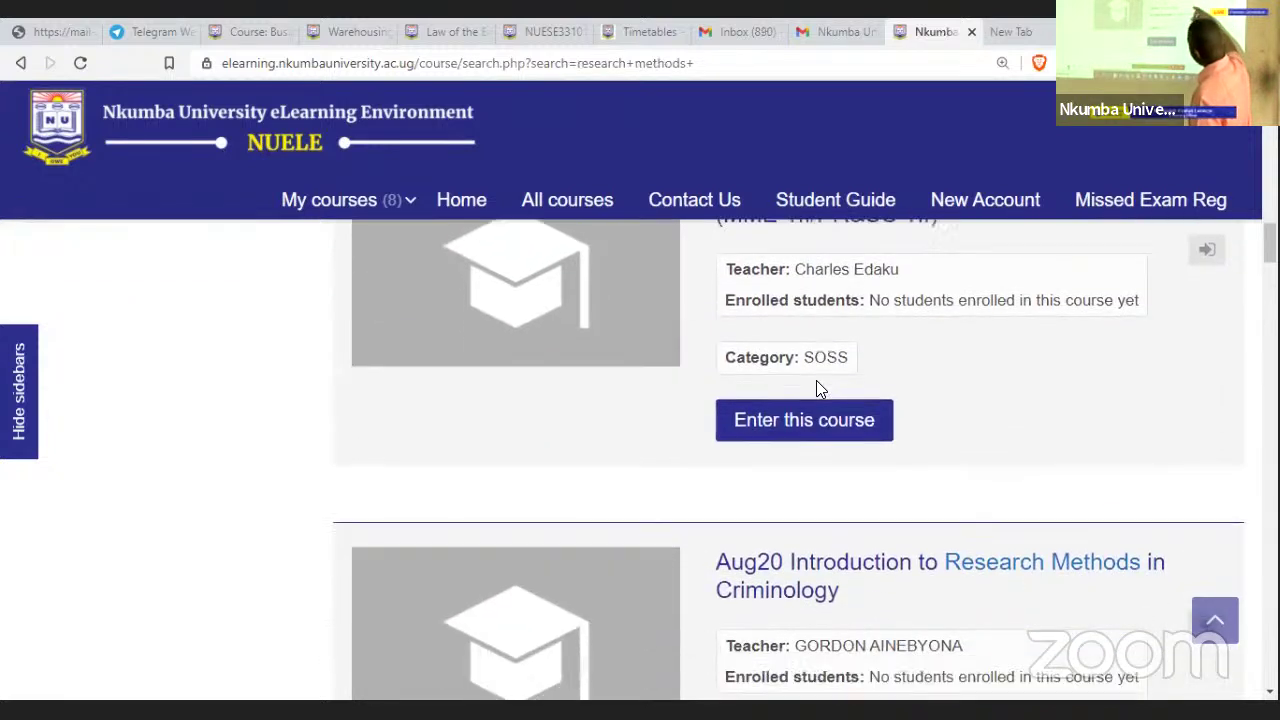
scroll(816, 389, down, 5)
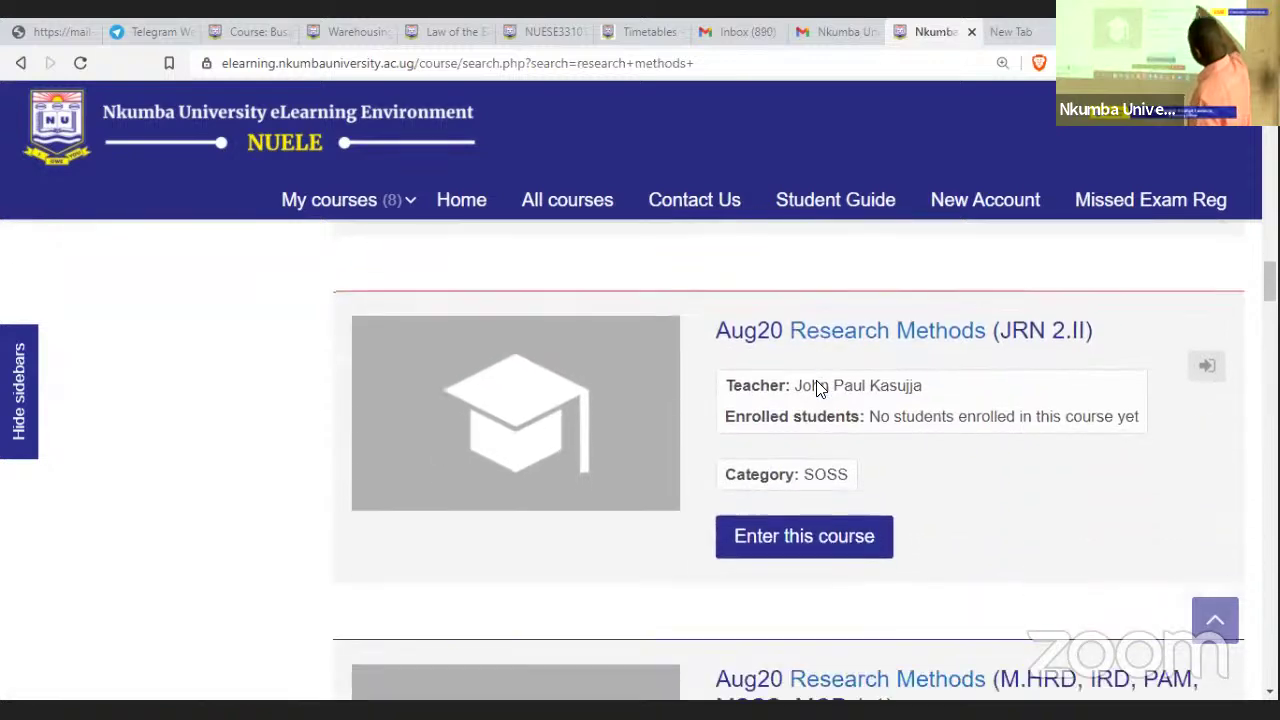
scroll(816, 389, down, 6)
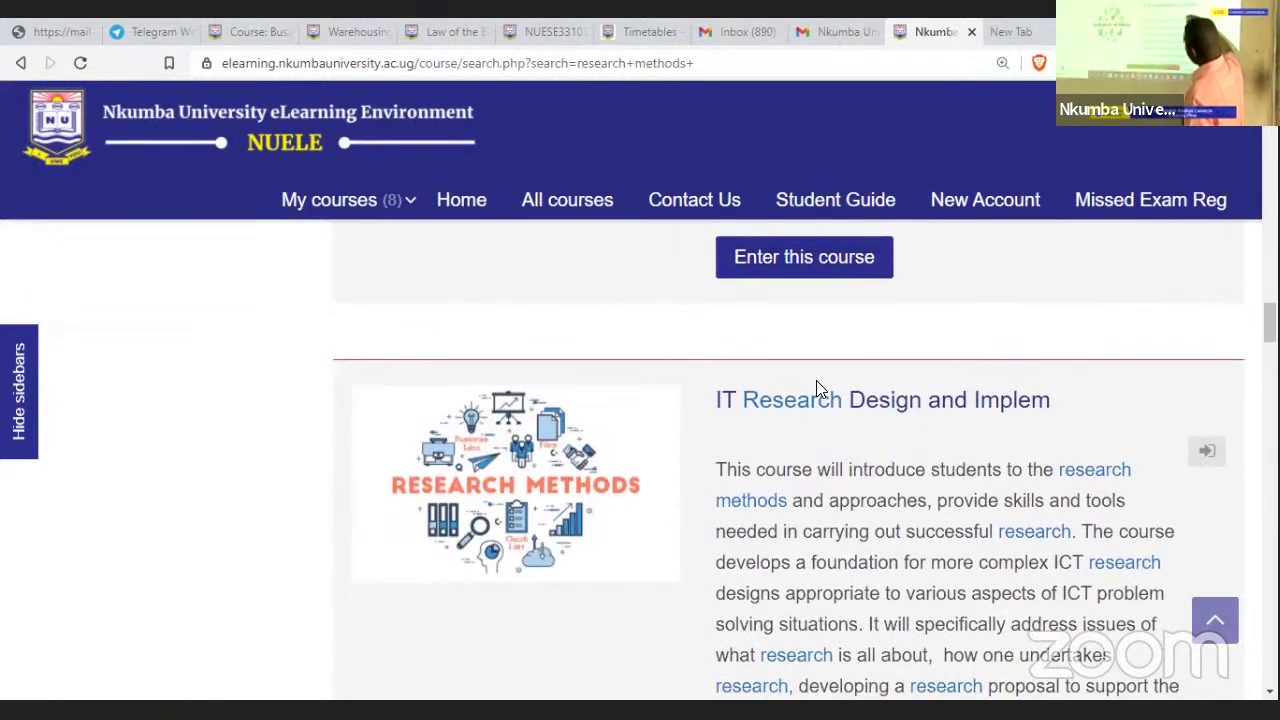
scroll(816, 389, down, 4)
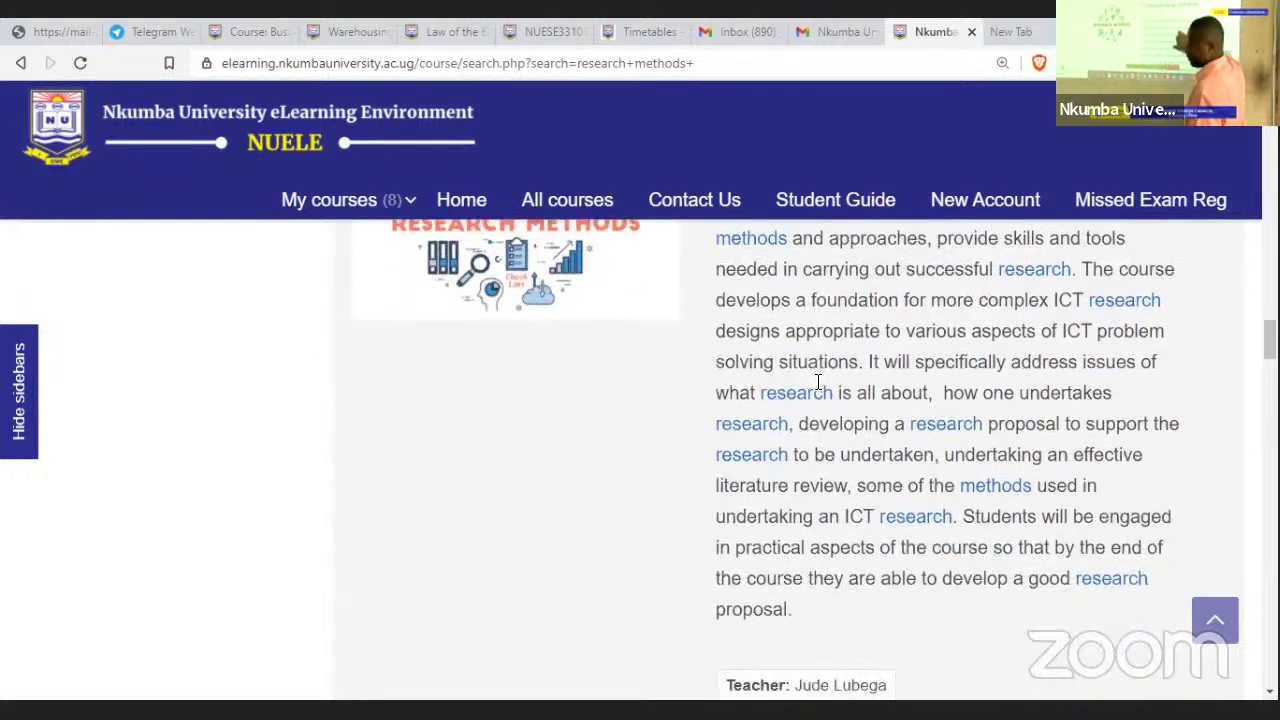
scroll(818, 380, down, 3)
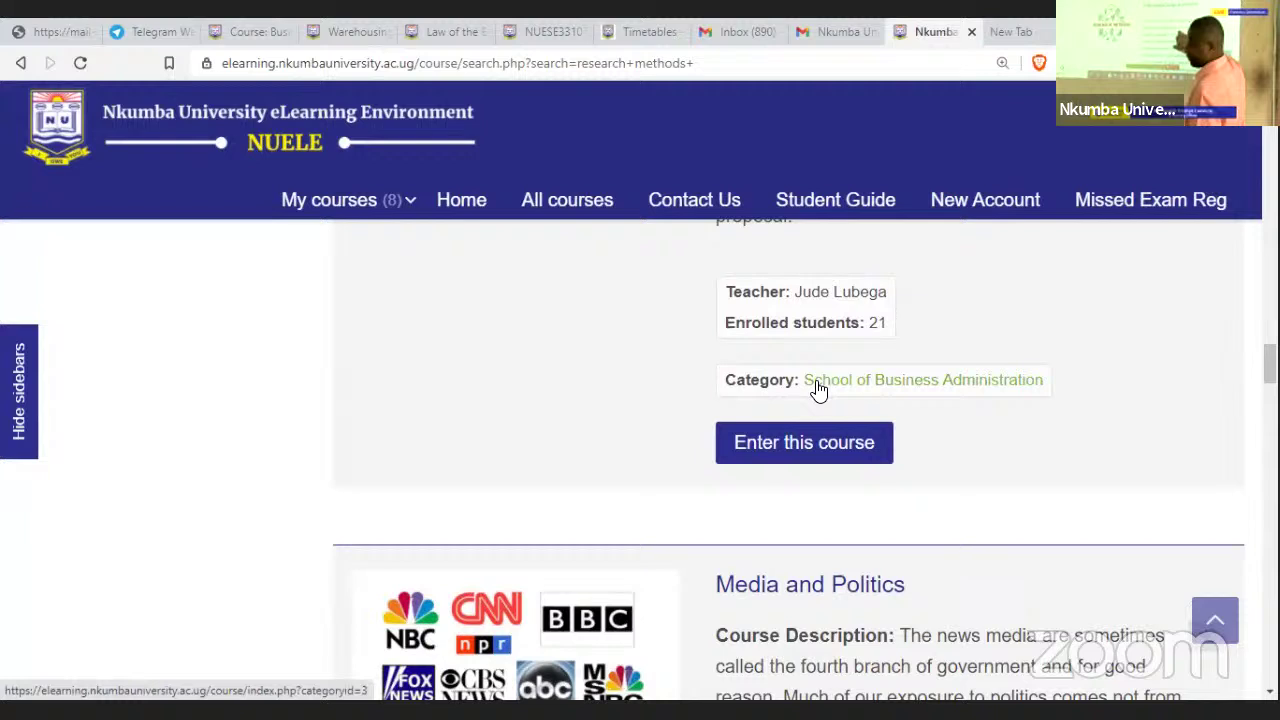
Step: Open IT Research Design and Implem and self-enrol as a student without a key
click(813, 442)
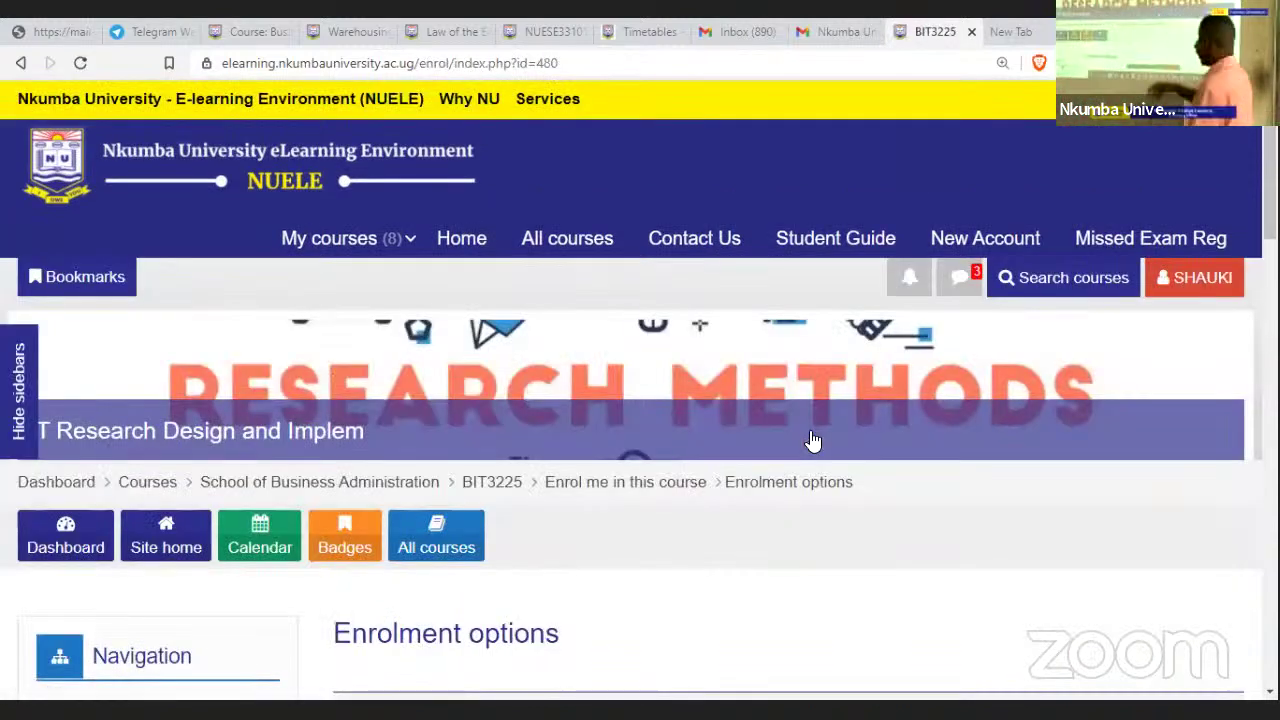
scroll(774, 514, down, 4)
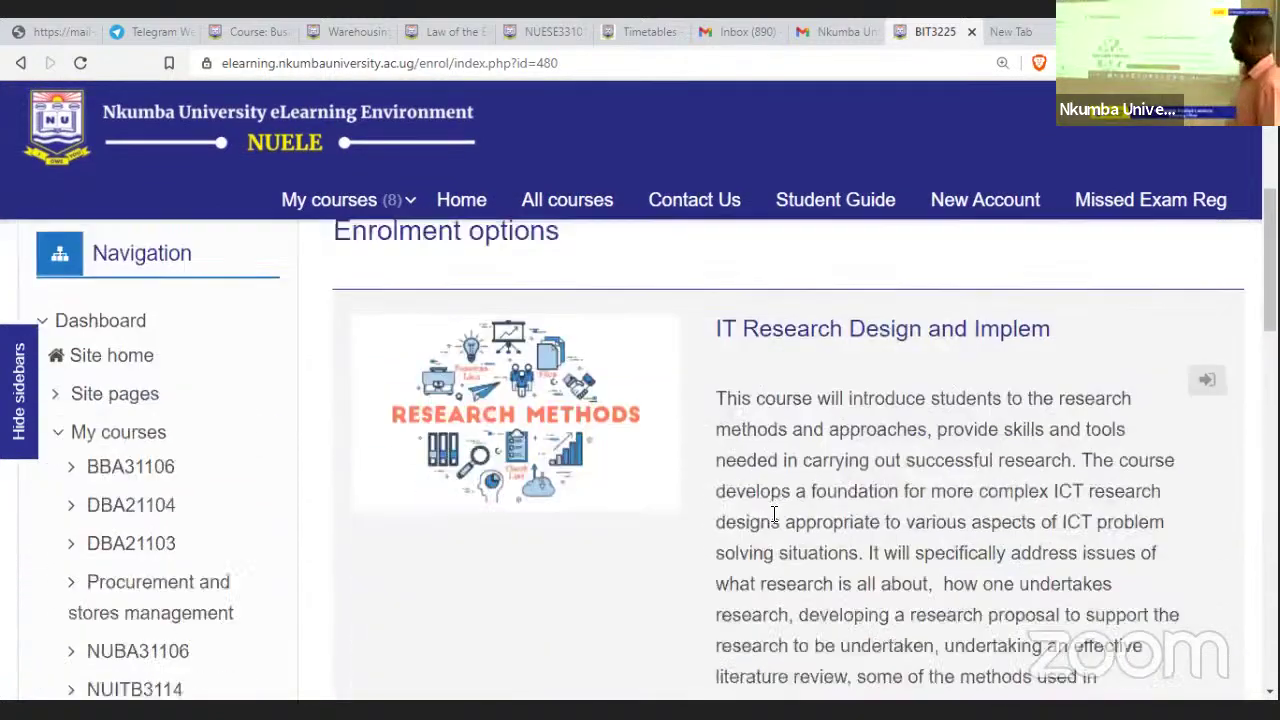
scroll(772, 512, down, 7)
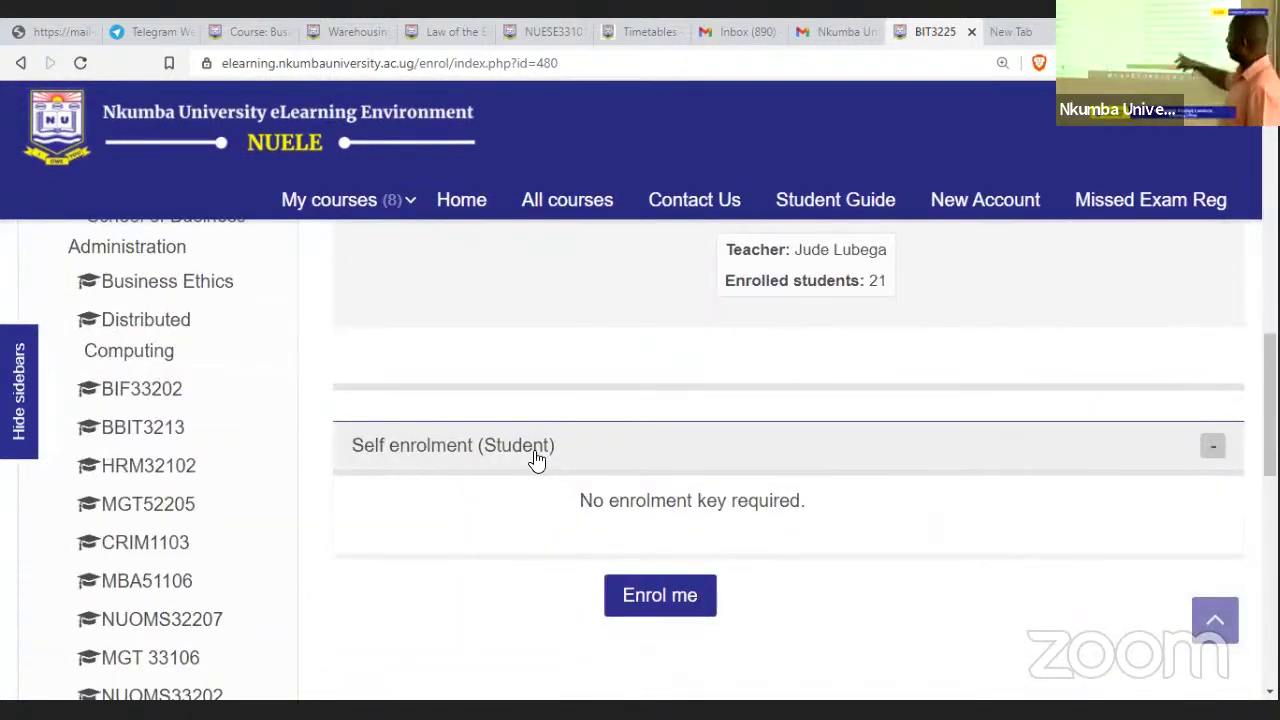
click(663, 592)
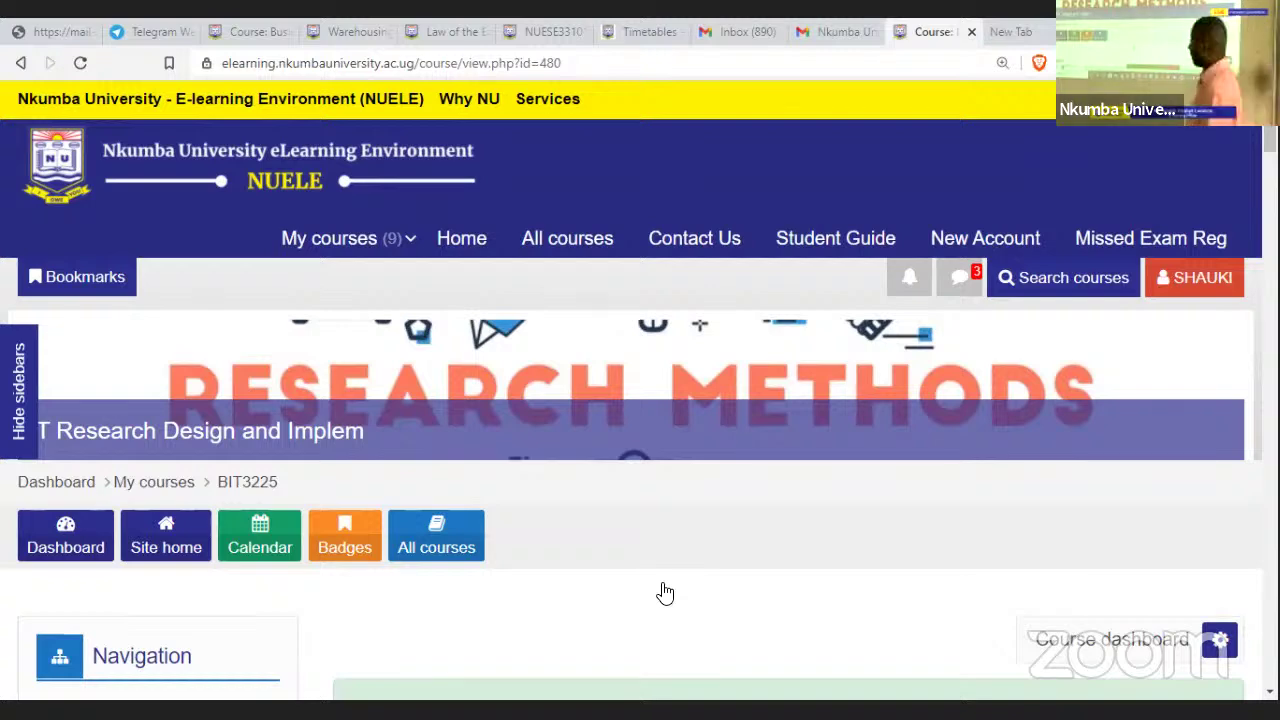
Step: Scroll the course page down to the Research Methods Exam, then switch to Gmail
scroll(650, 578, down, 3)
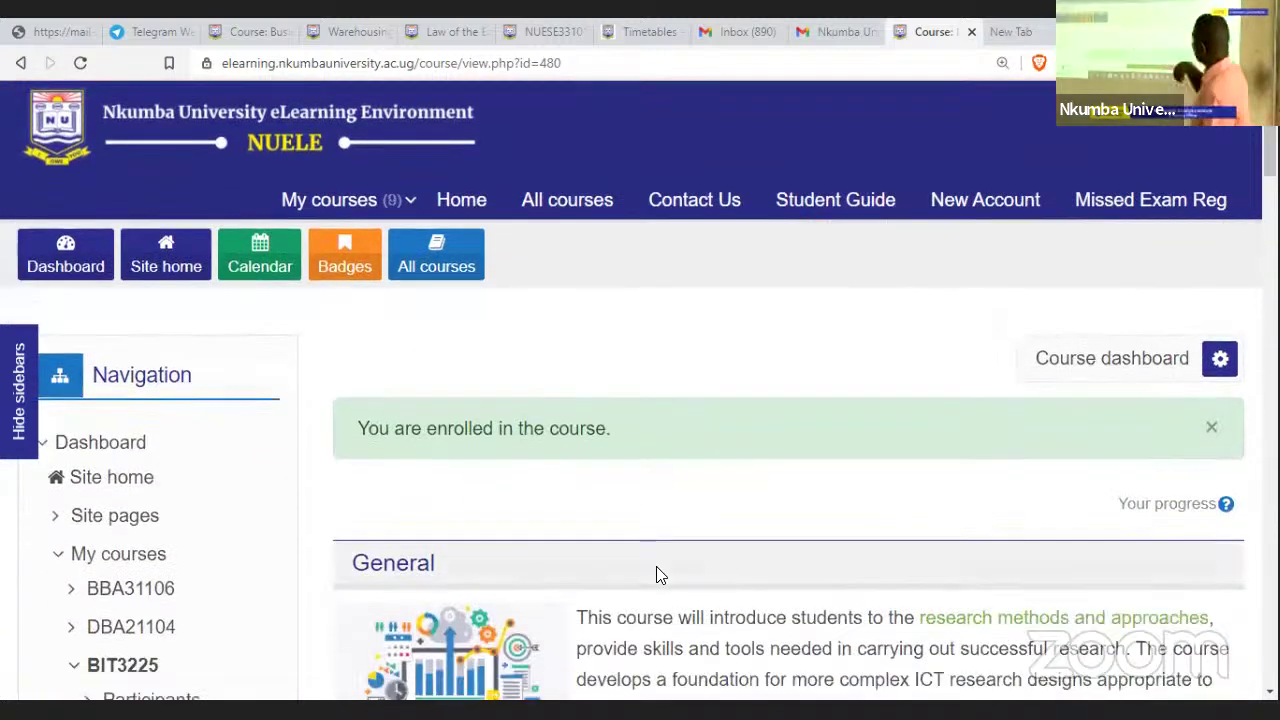
scroll(657, 568, down, 3)
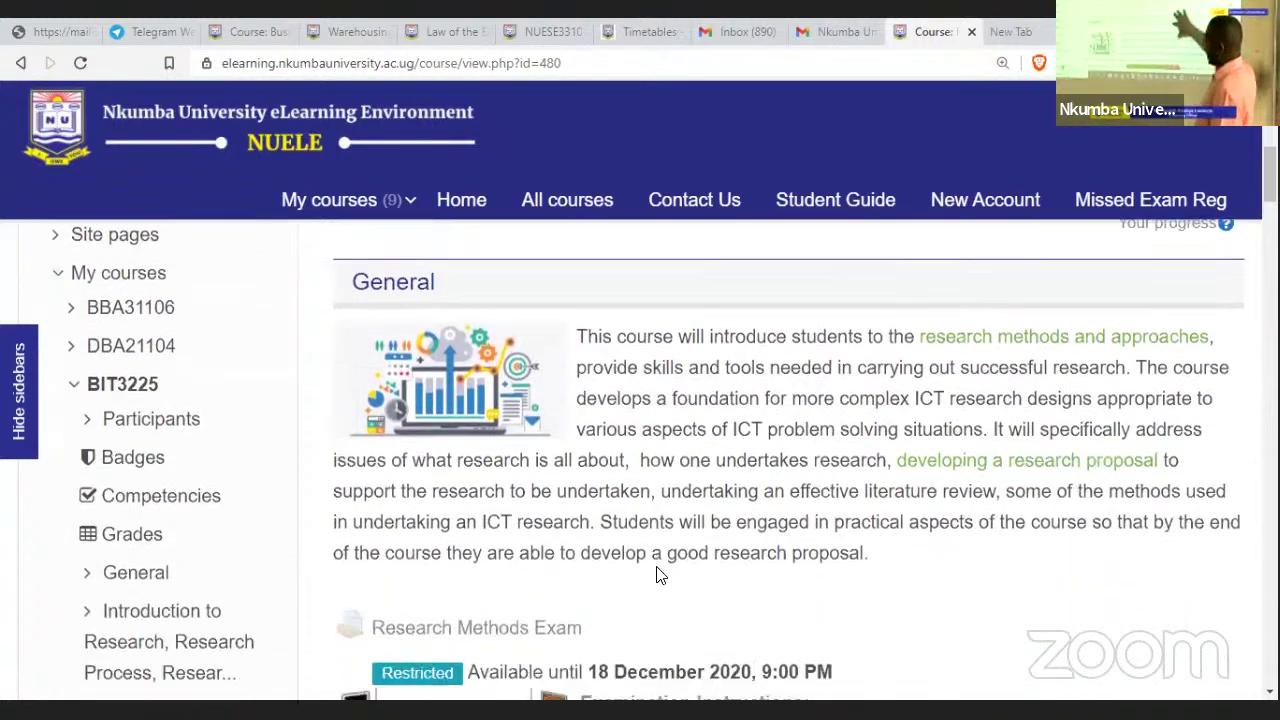
scroll(657, 575, down, 1)
scroll(657, 572, down, 1)
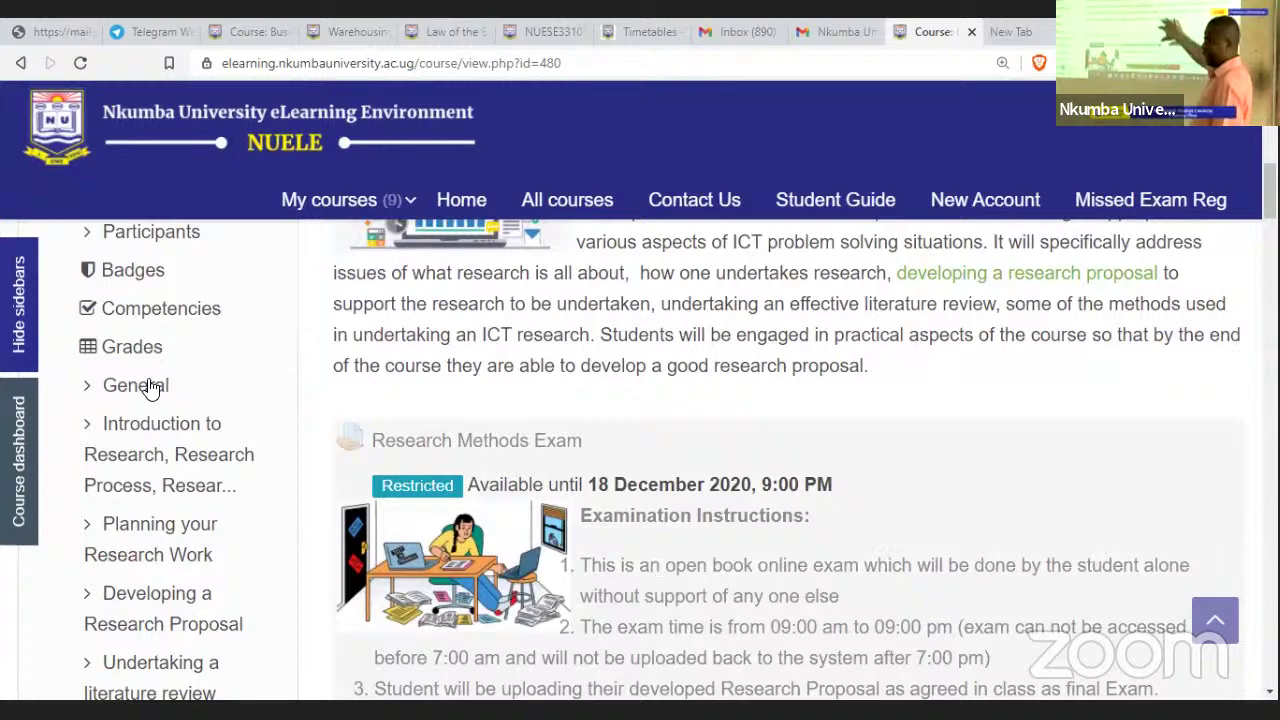
click(846, 32)
Step: Open the unread 'Welcome to IT Research Design and Implem' email from the Gmail inbox
click(84, 246)
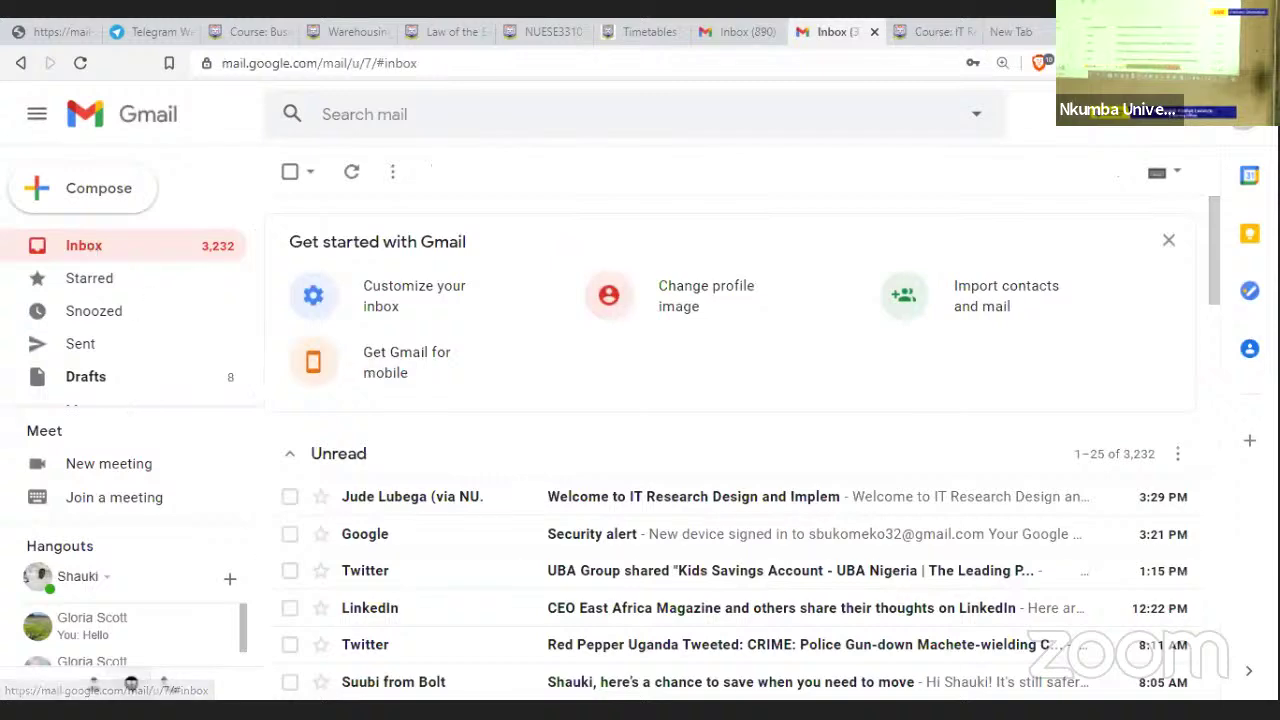
click(716, 496)
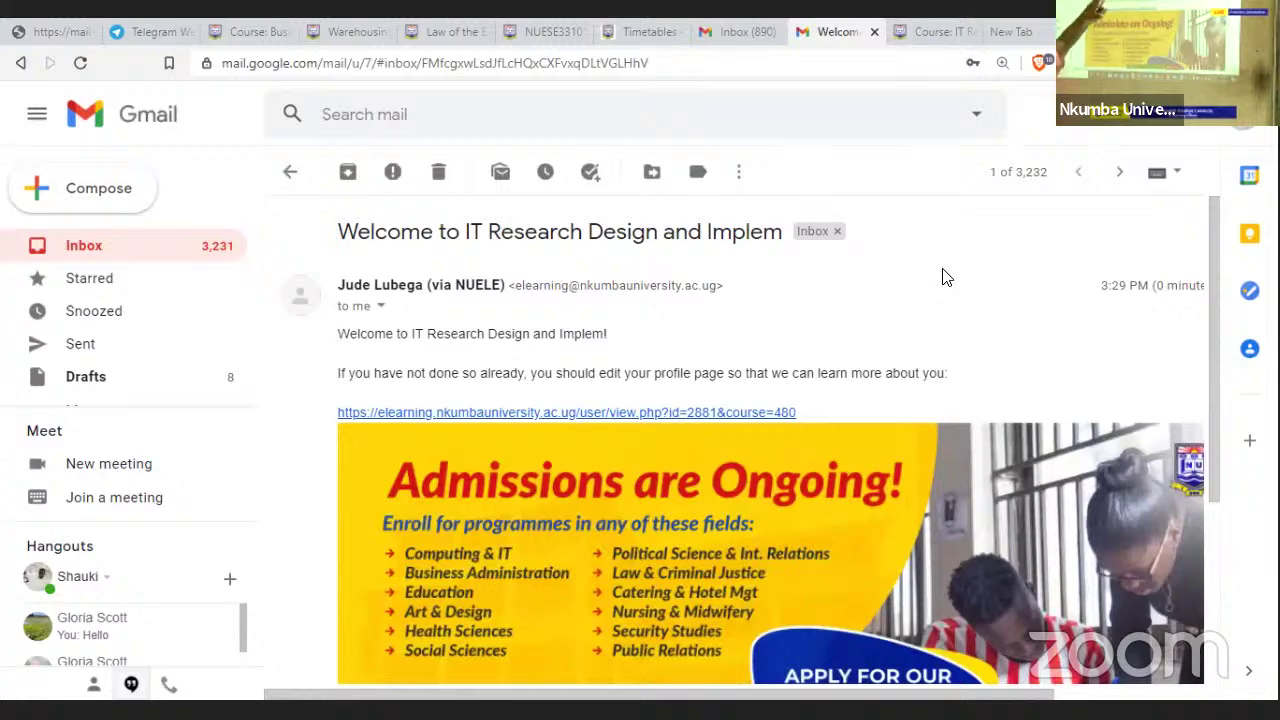
Step: Return to the course page and scroll down to the Introduction to Research topic
click(931, 32)
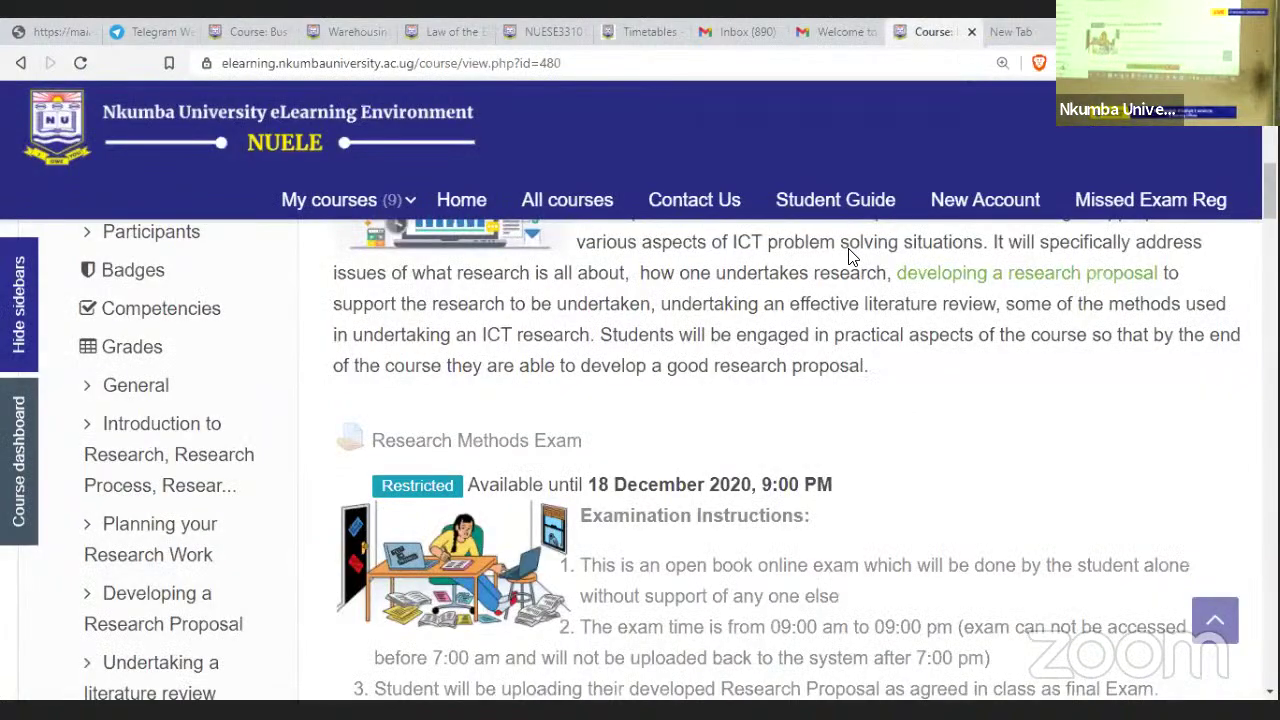
scroll(850, 257, up, 4)
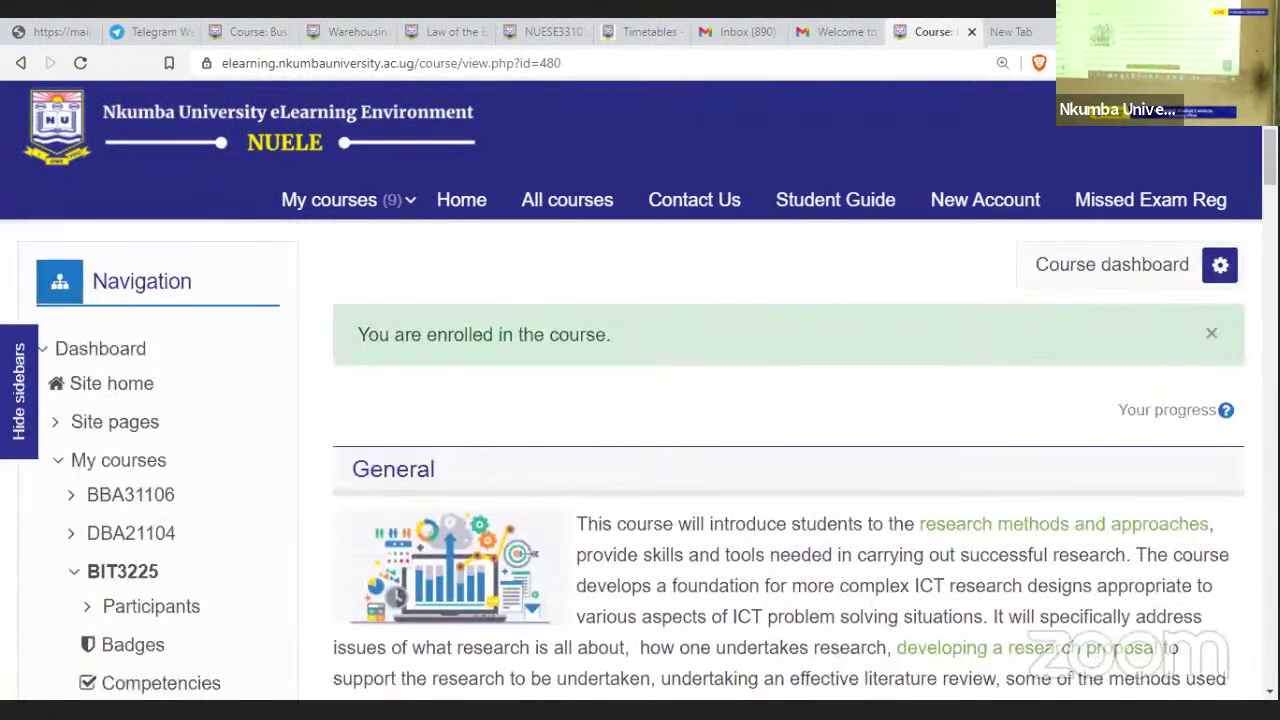
scroll(884, 480, down, 5)
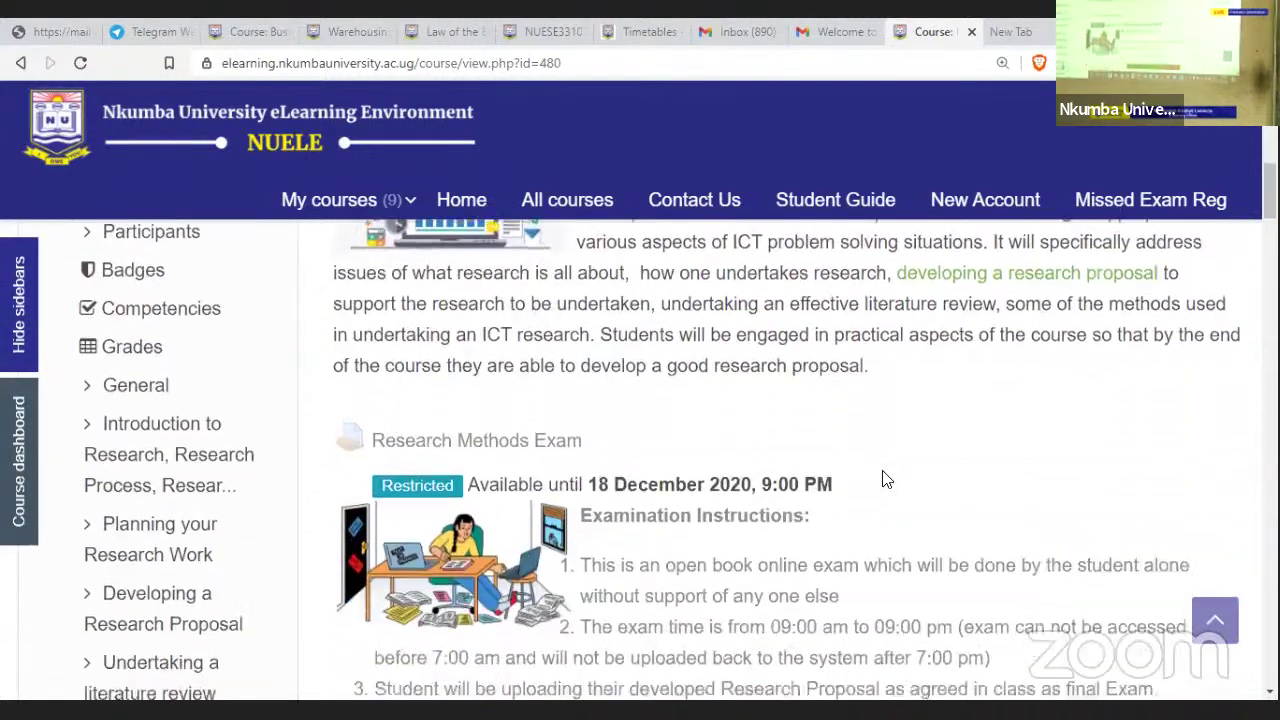
scroll(803, 363, down, 2)
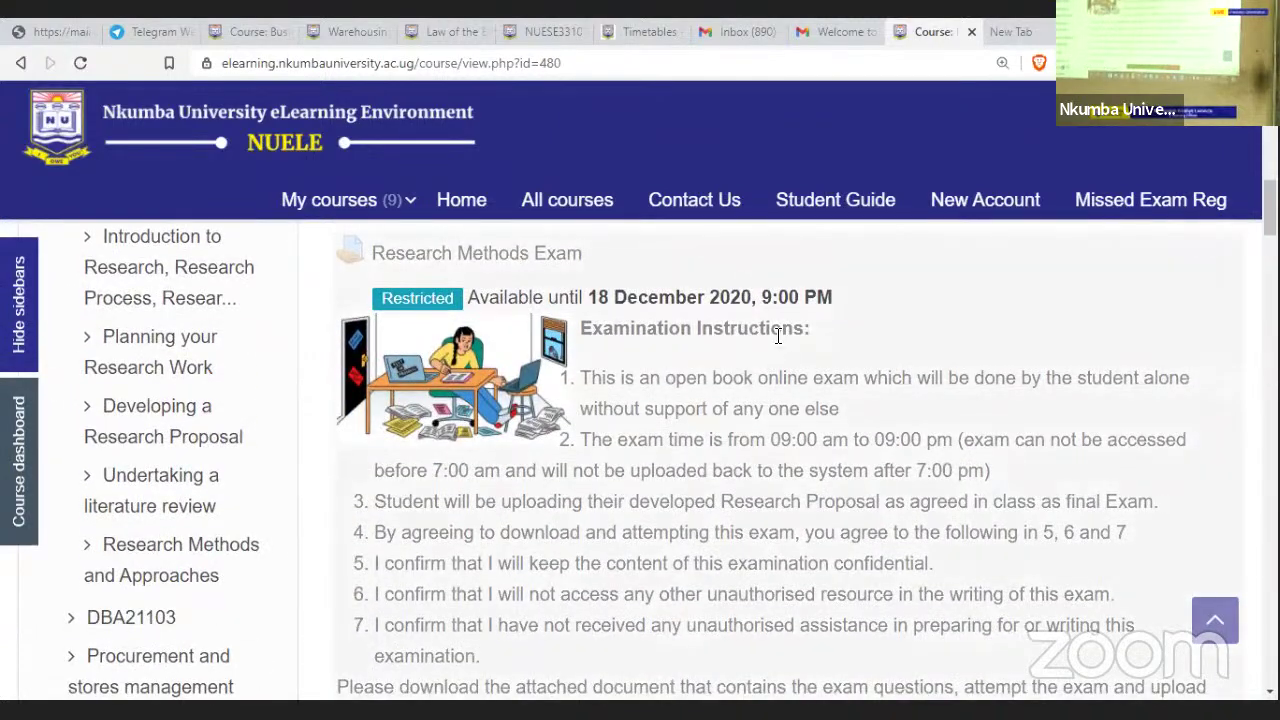
scroll(760, 330, down, 4)
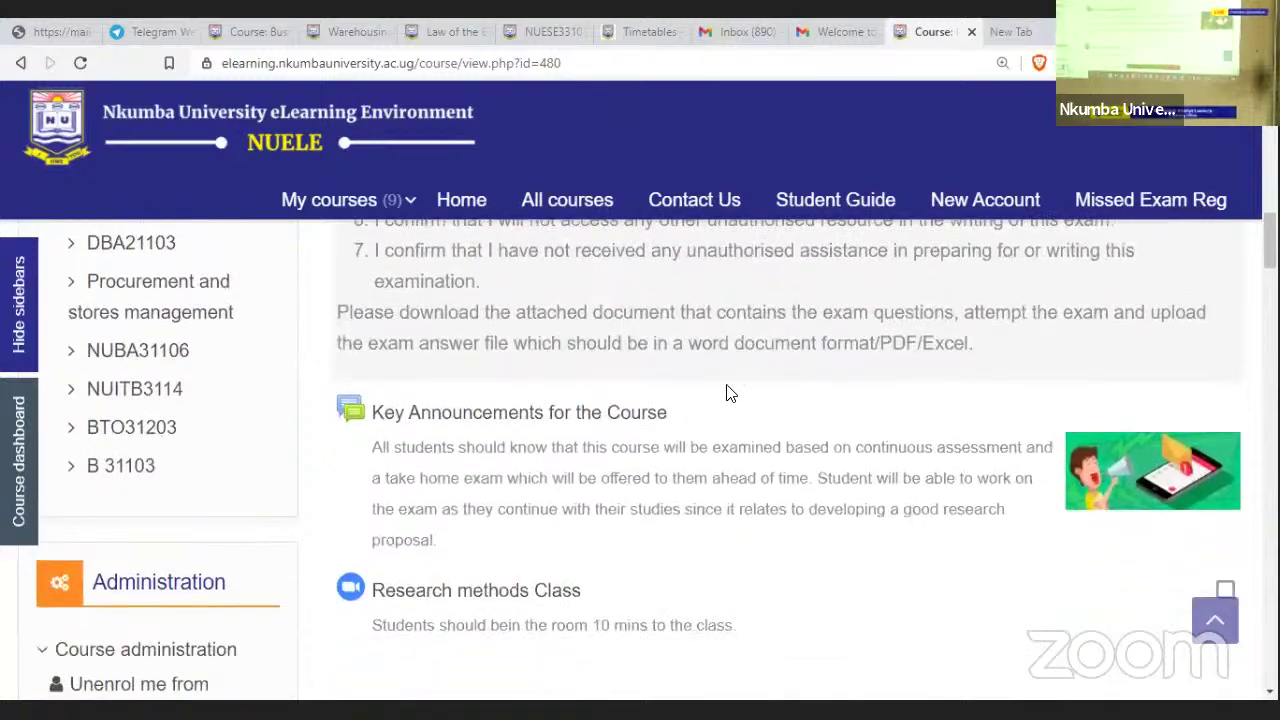
scroll(582, 475, down, 1)
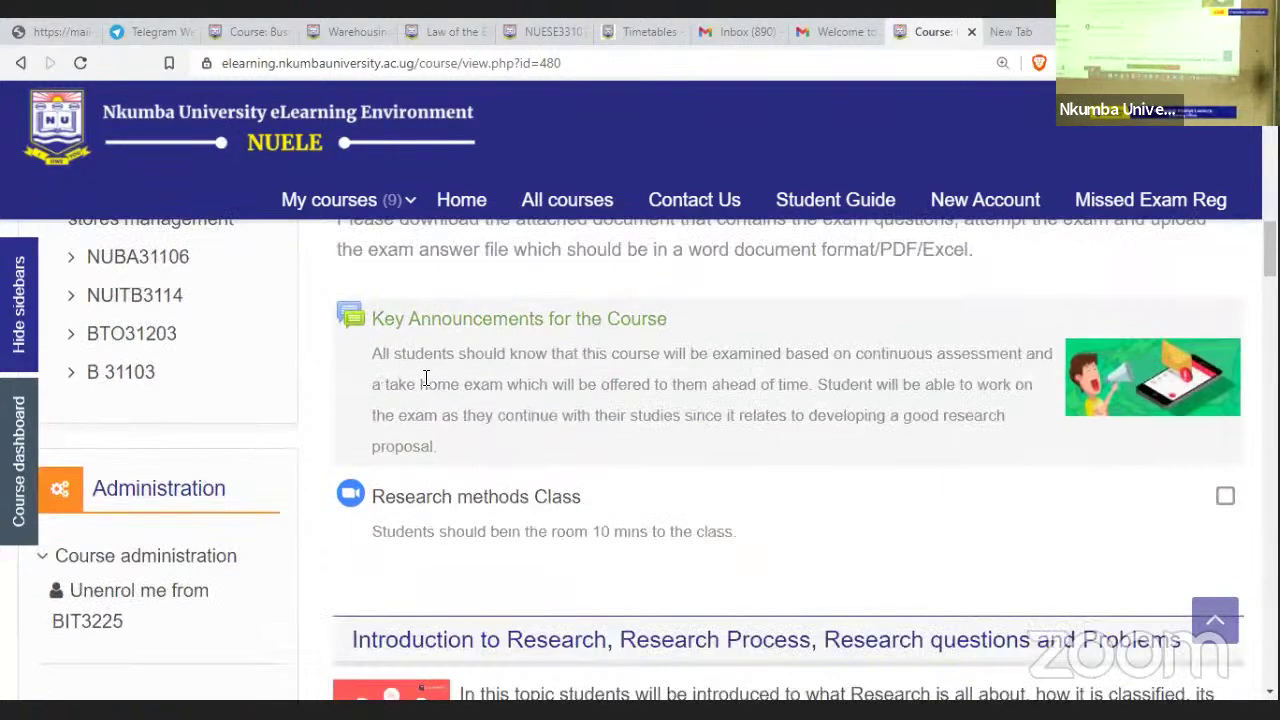
scroll(462, 400, down, 3)
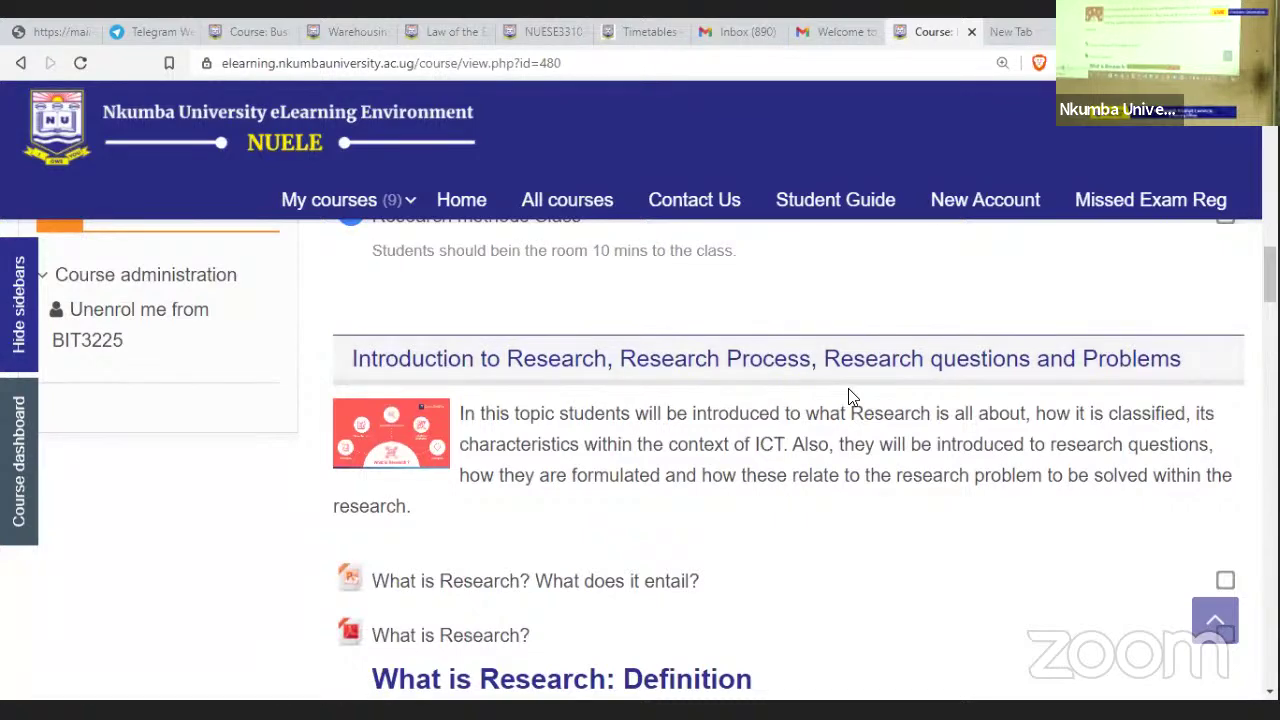
scroll(848, 398, down, 1)
scroll(848, 398, down, 2)
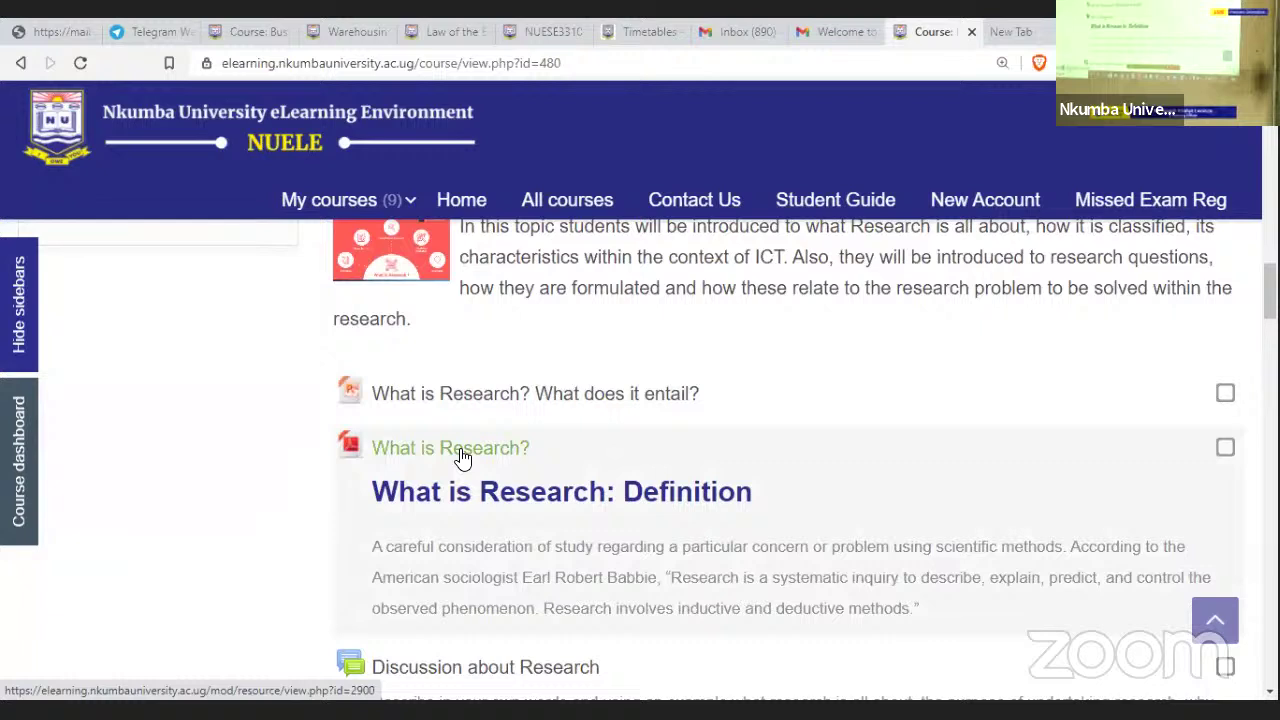
scroll(462, 457, down, 3)
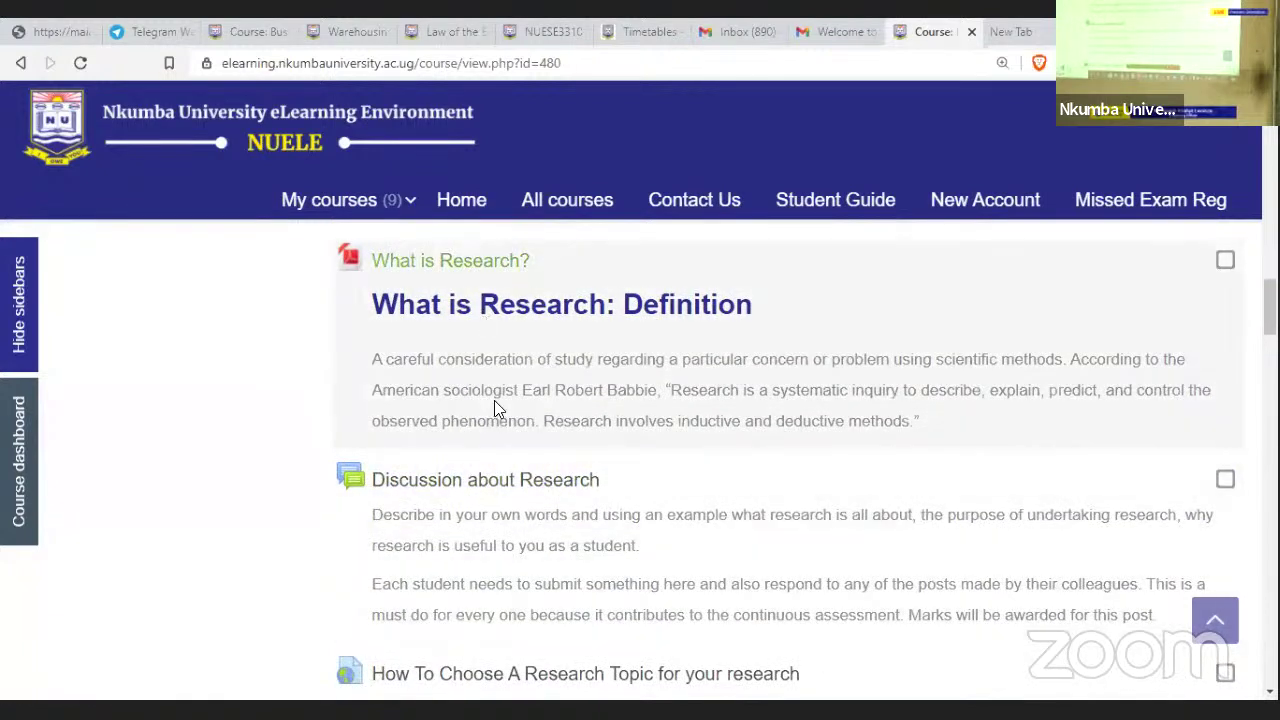
scroll(500, 397, down, 2)
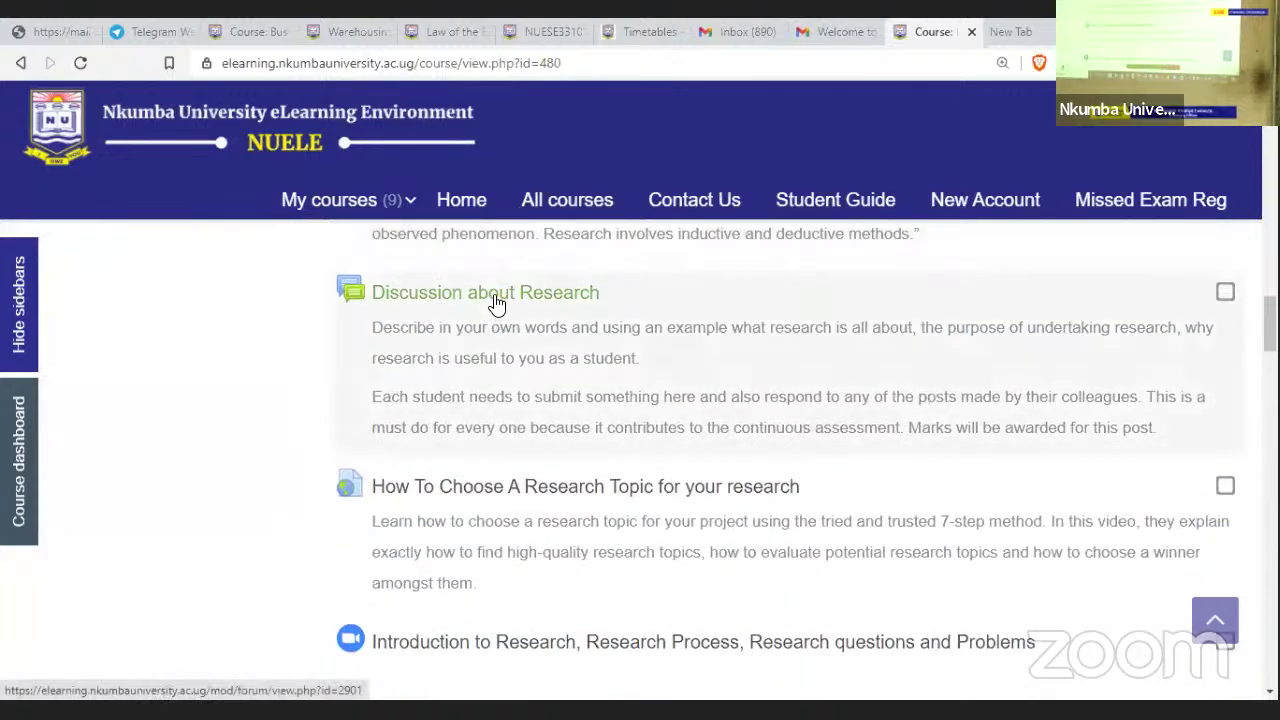
scroll(520, 365, up, 4)
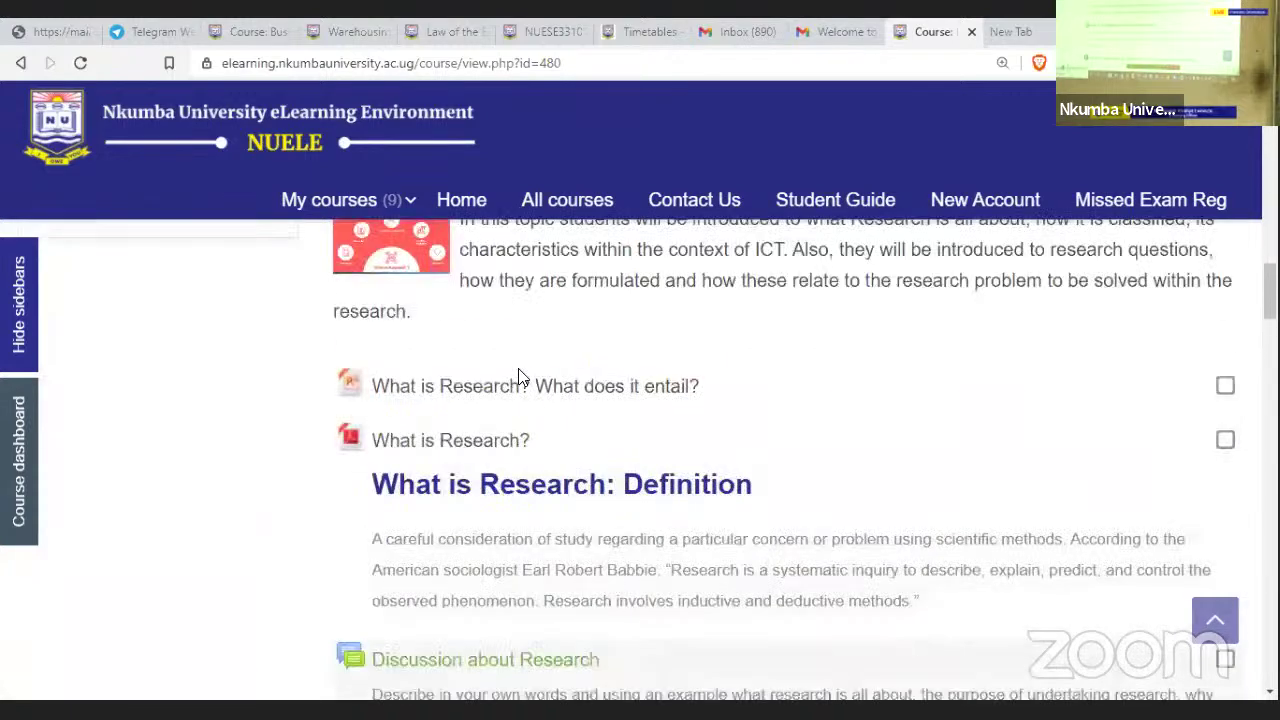
scroll(560, 425, down, 1)
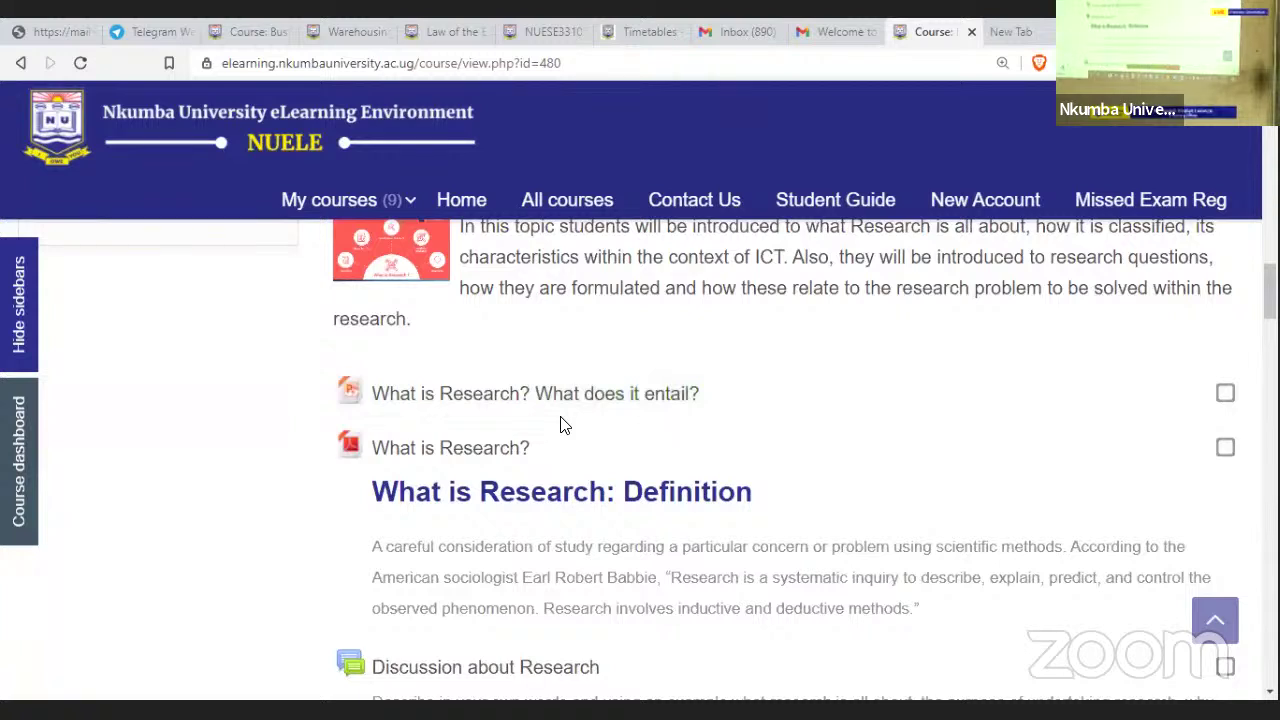
Step: Save the 'What is Research? What does it entail?' slides to Allocations and open the PowerPoint
click(475, 396)
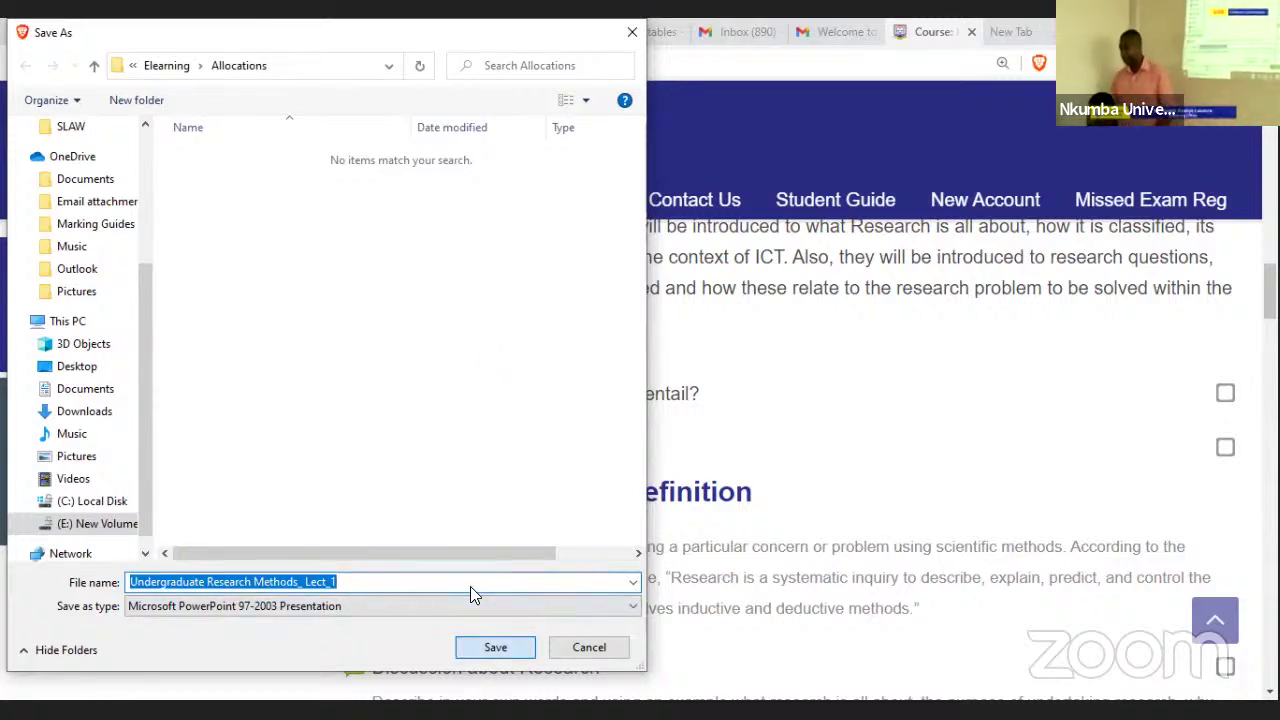
key(Return)
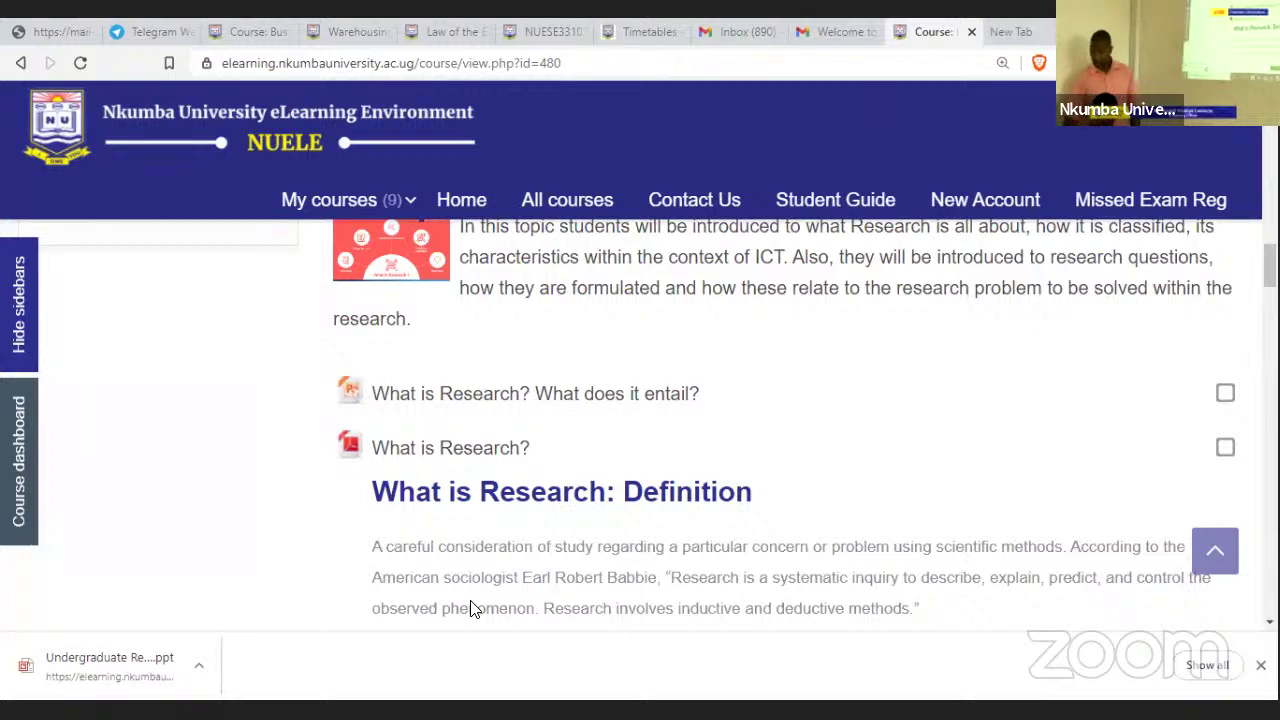
click(116, 660)
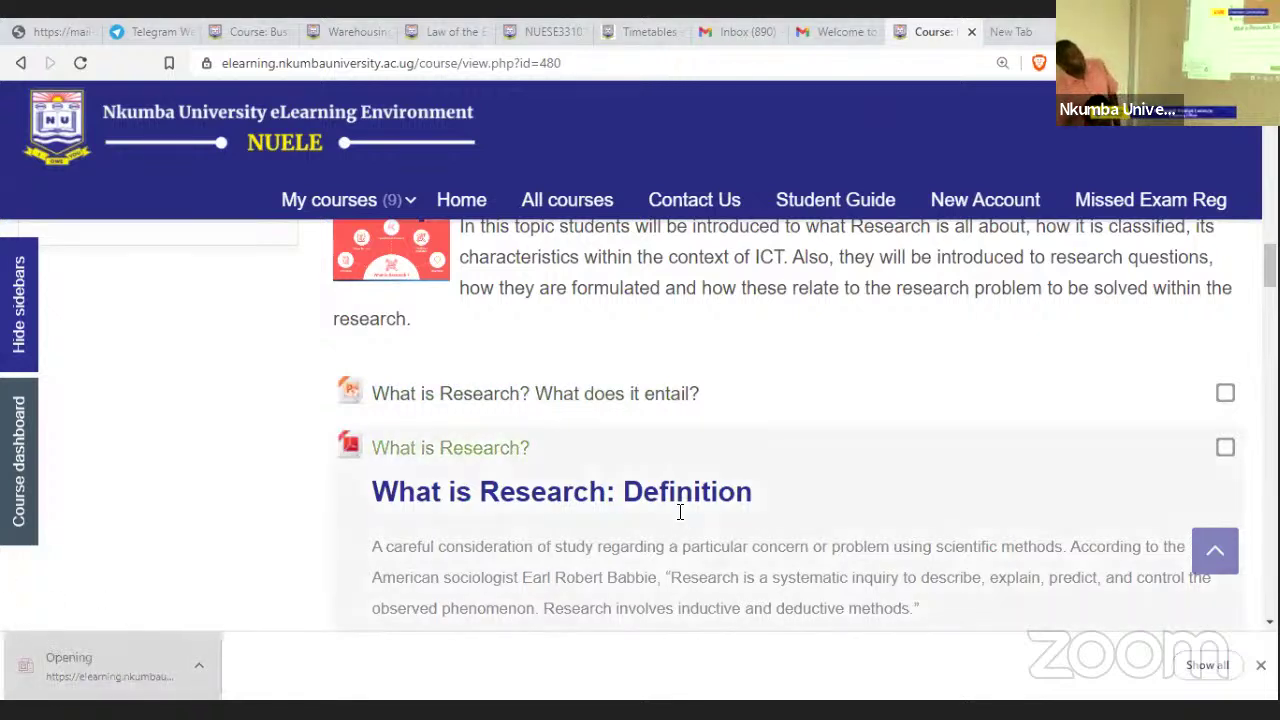